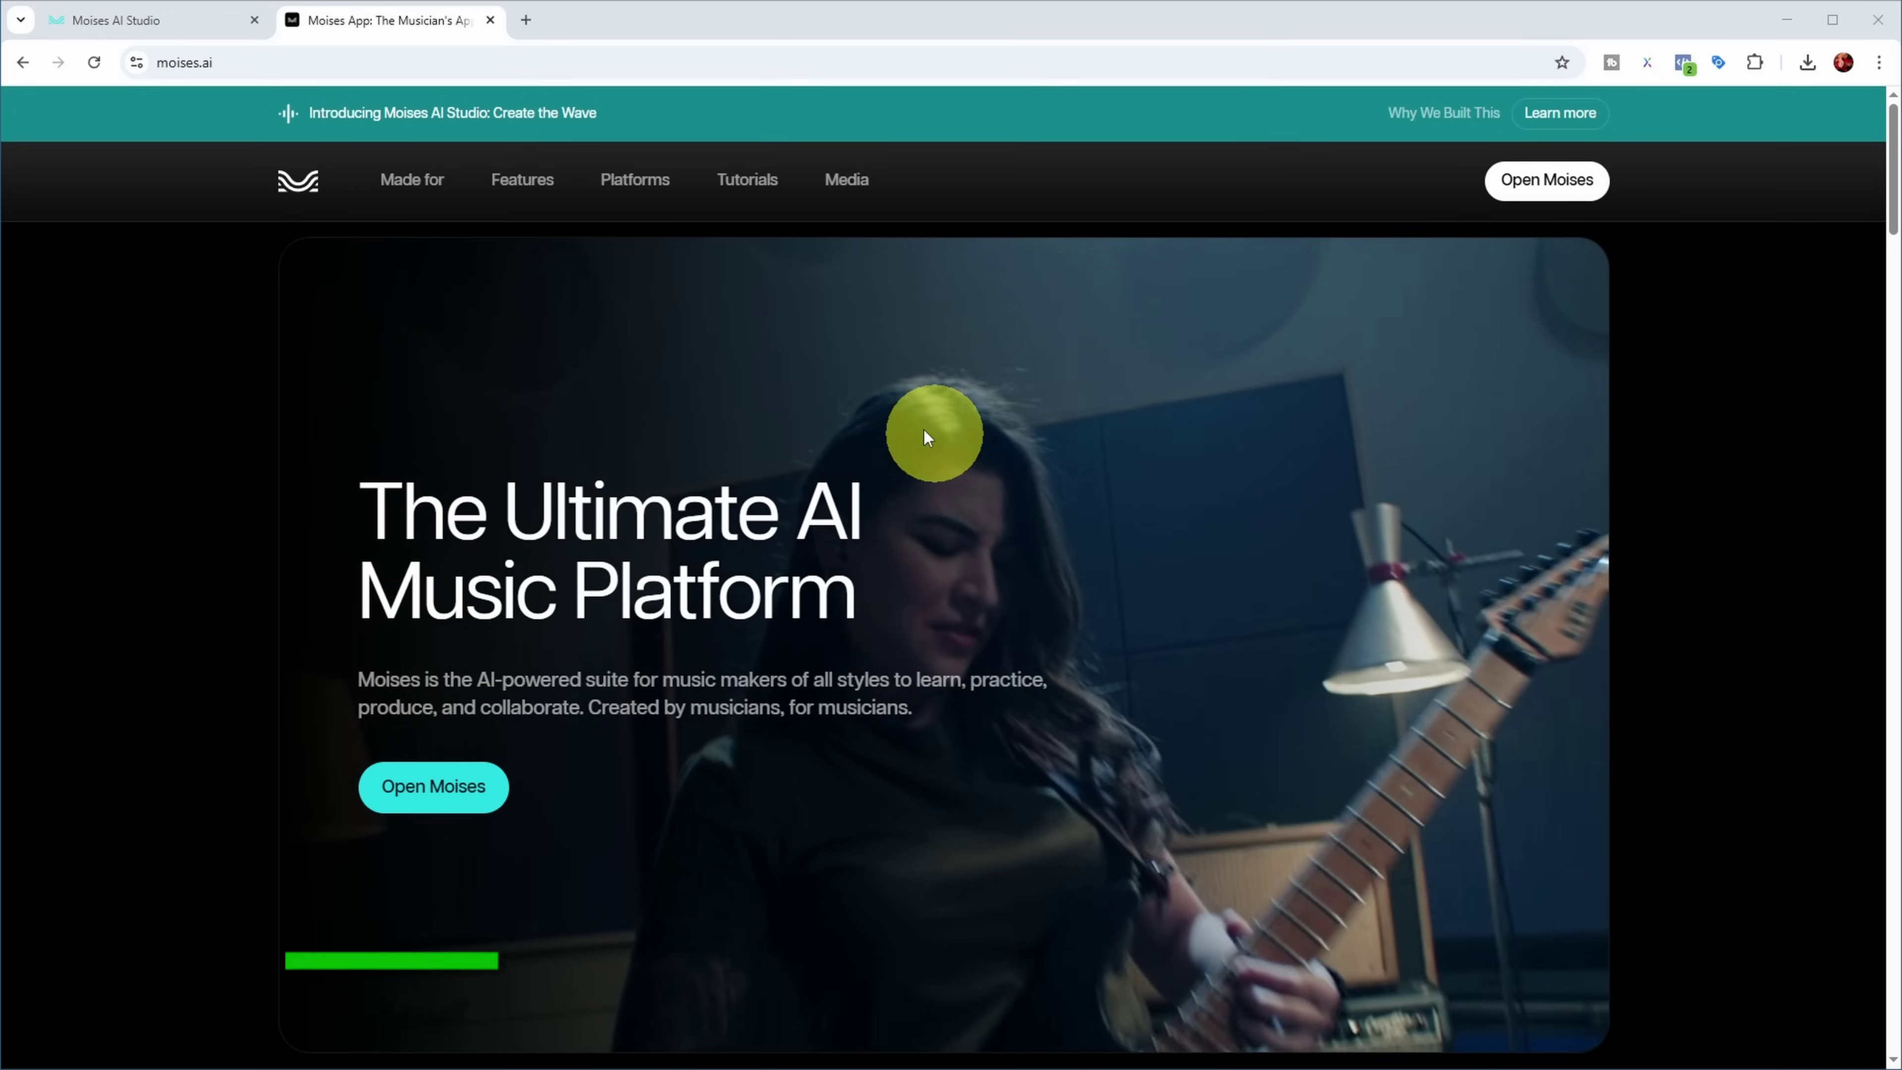
Switch back to the Moises AI Studio tab showing Studio 1 at 120 BPM.
mouse_move(528, 191)
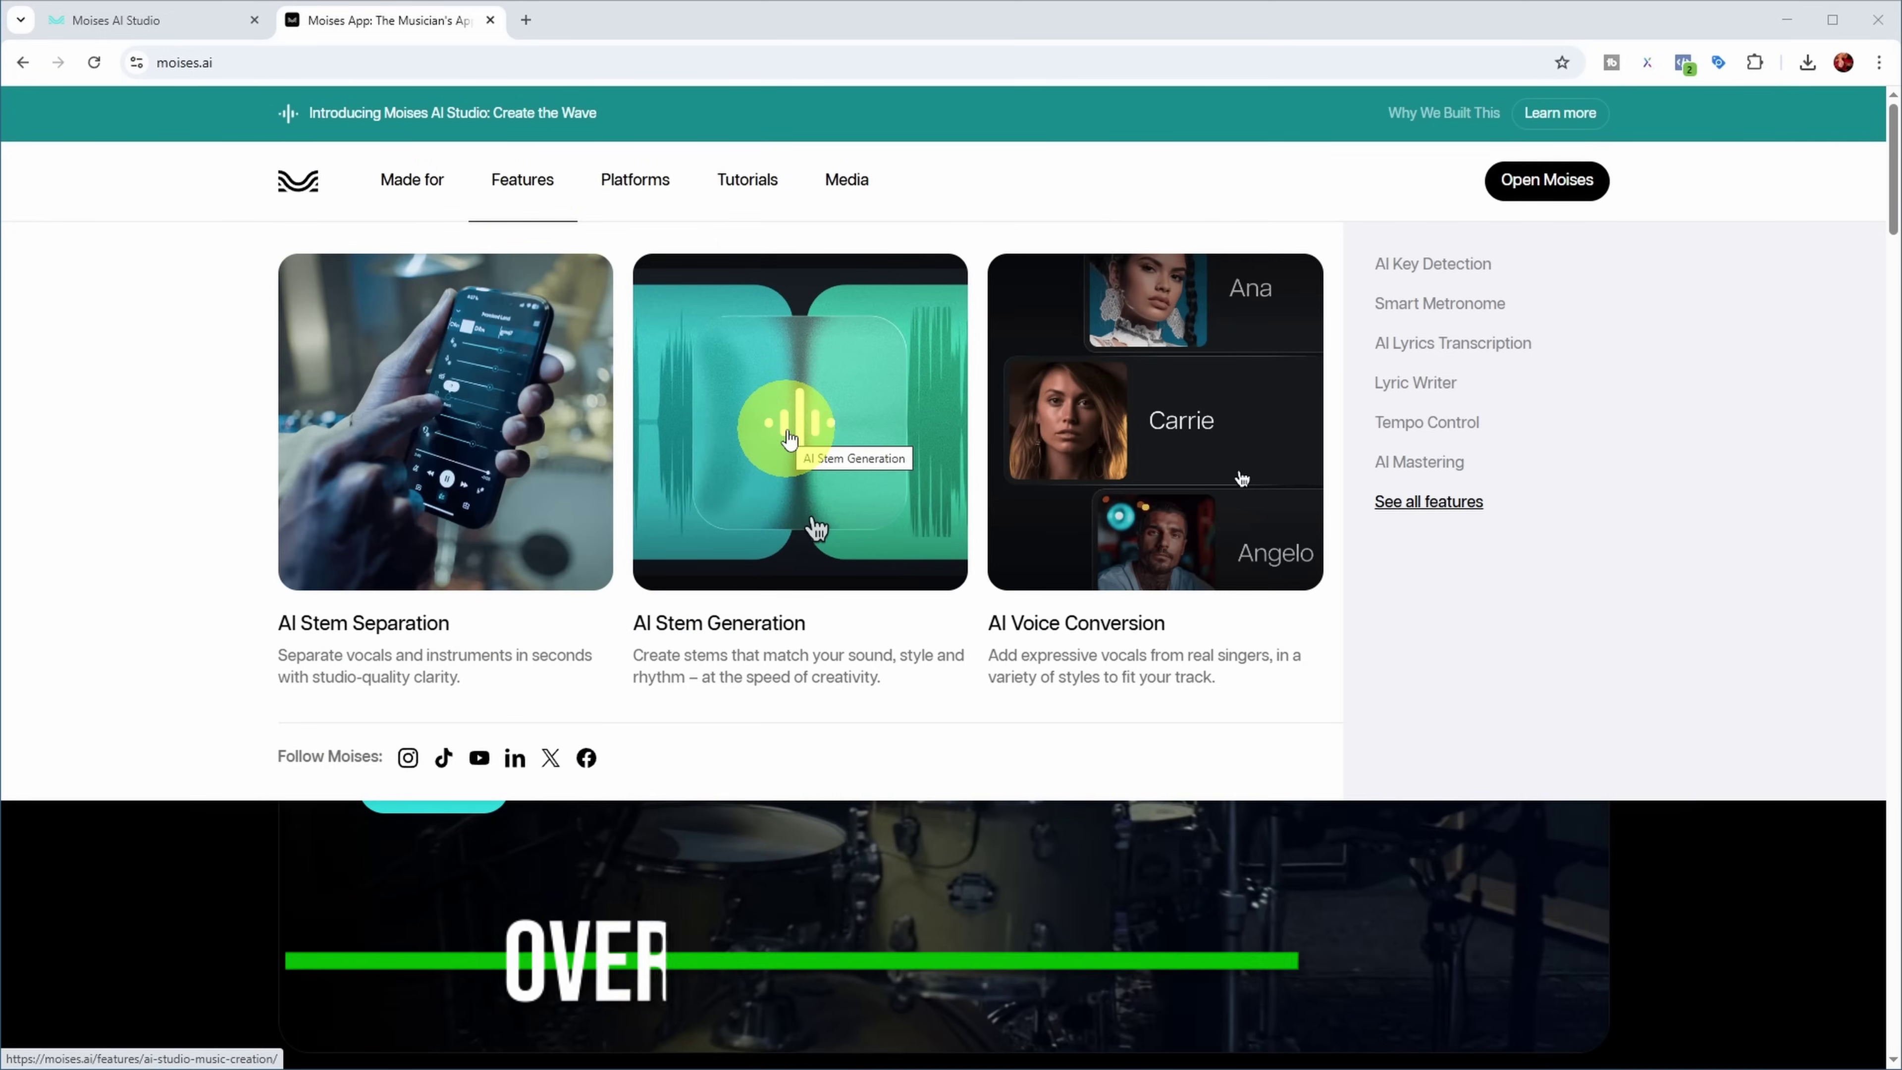
scroll(957, 728, "down", 10)
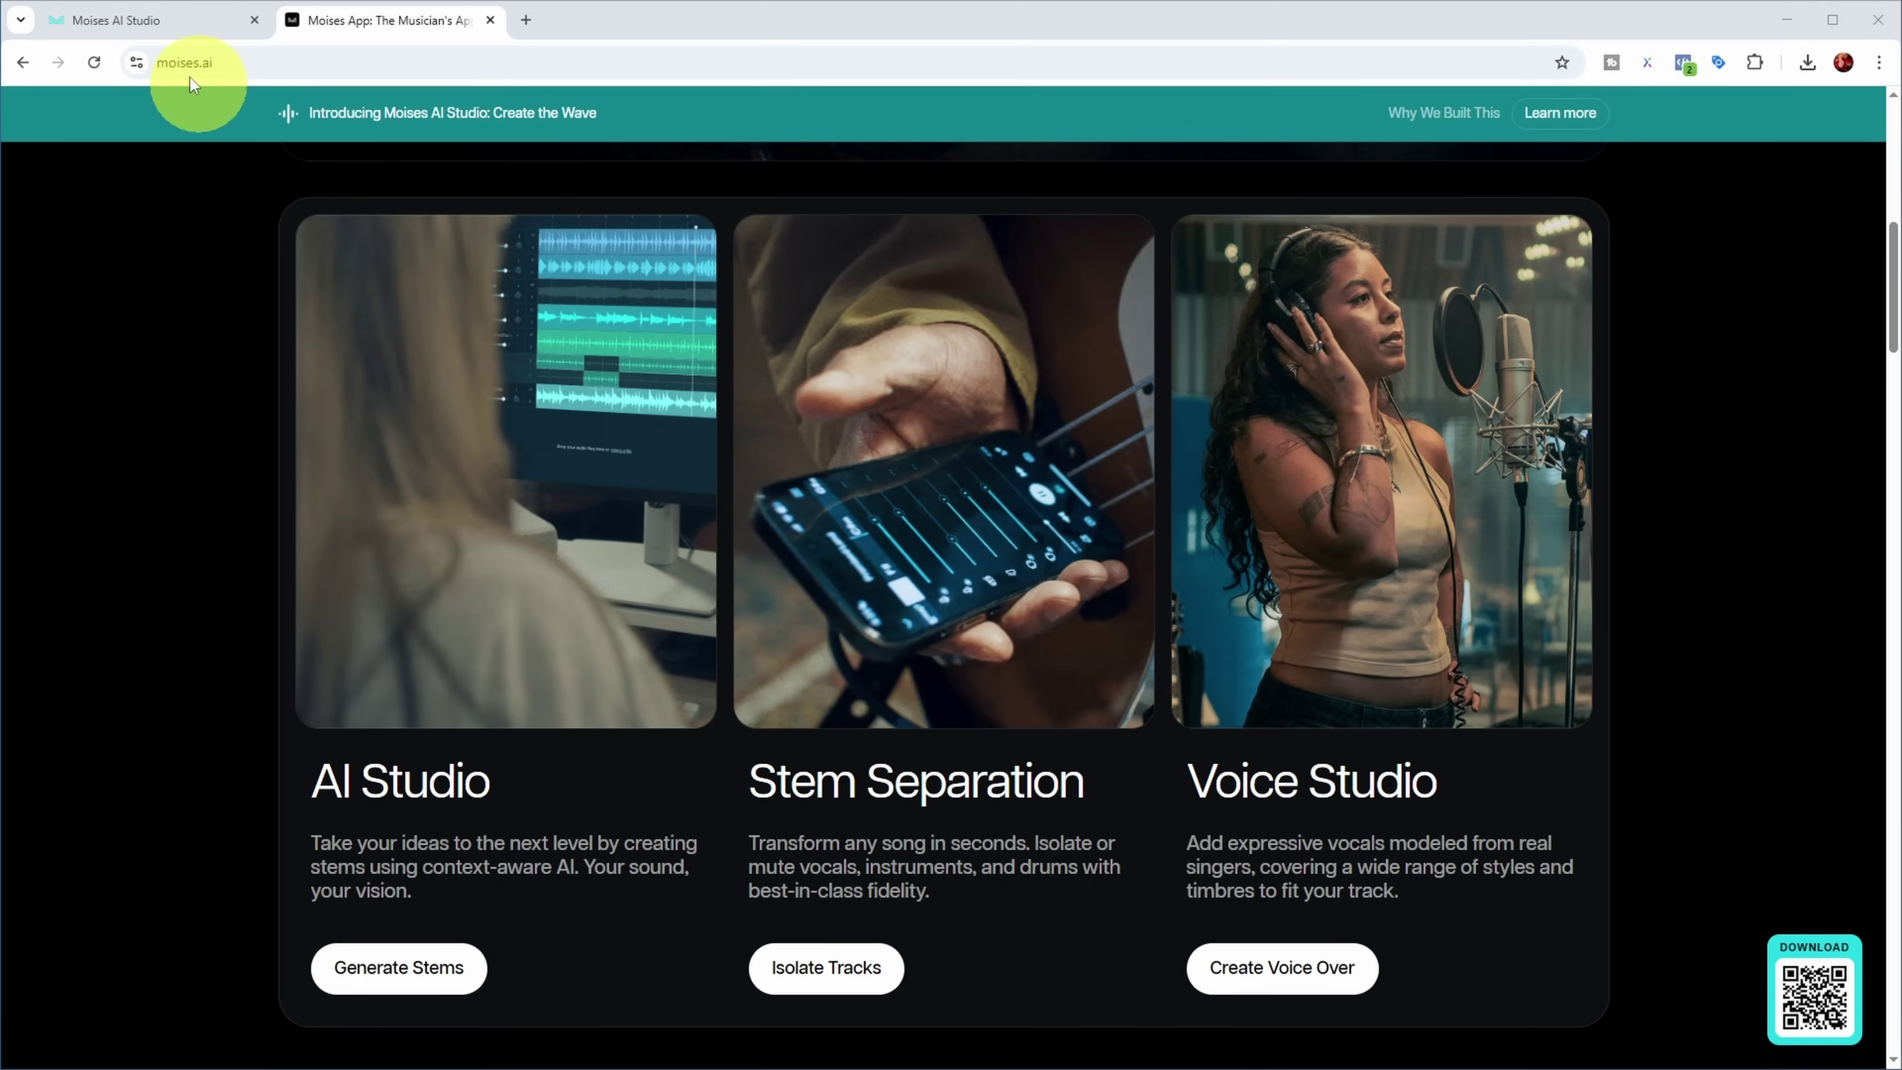
left_click(149, 20)
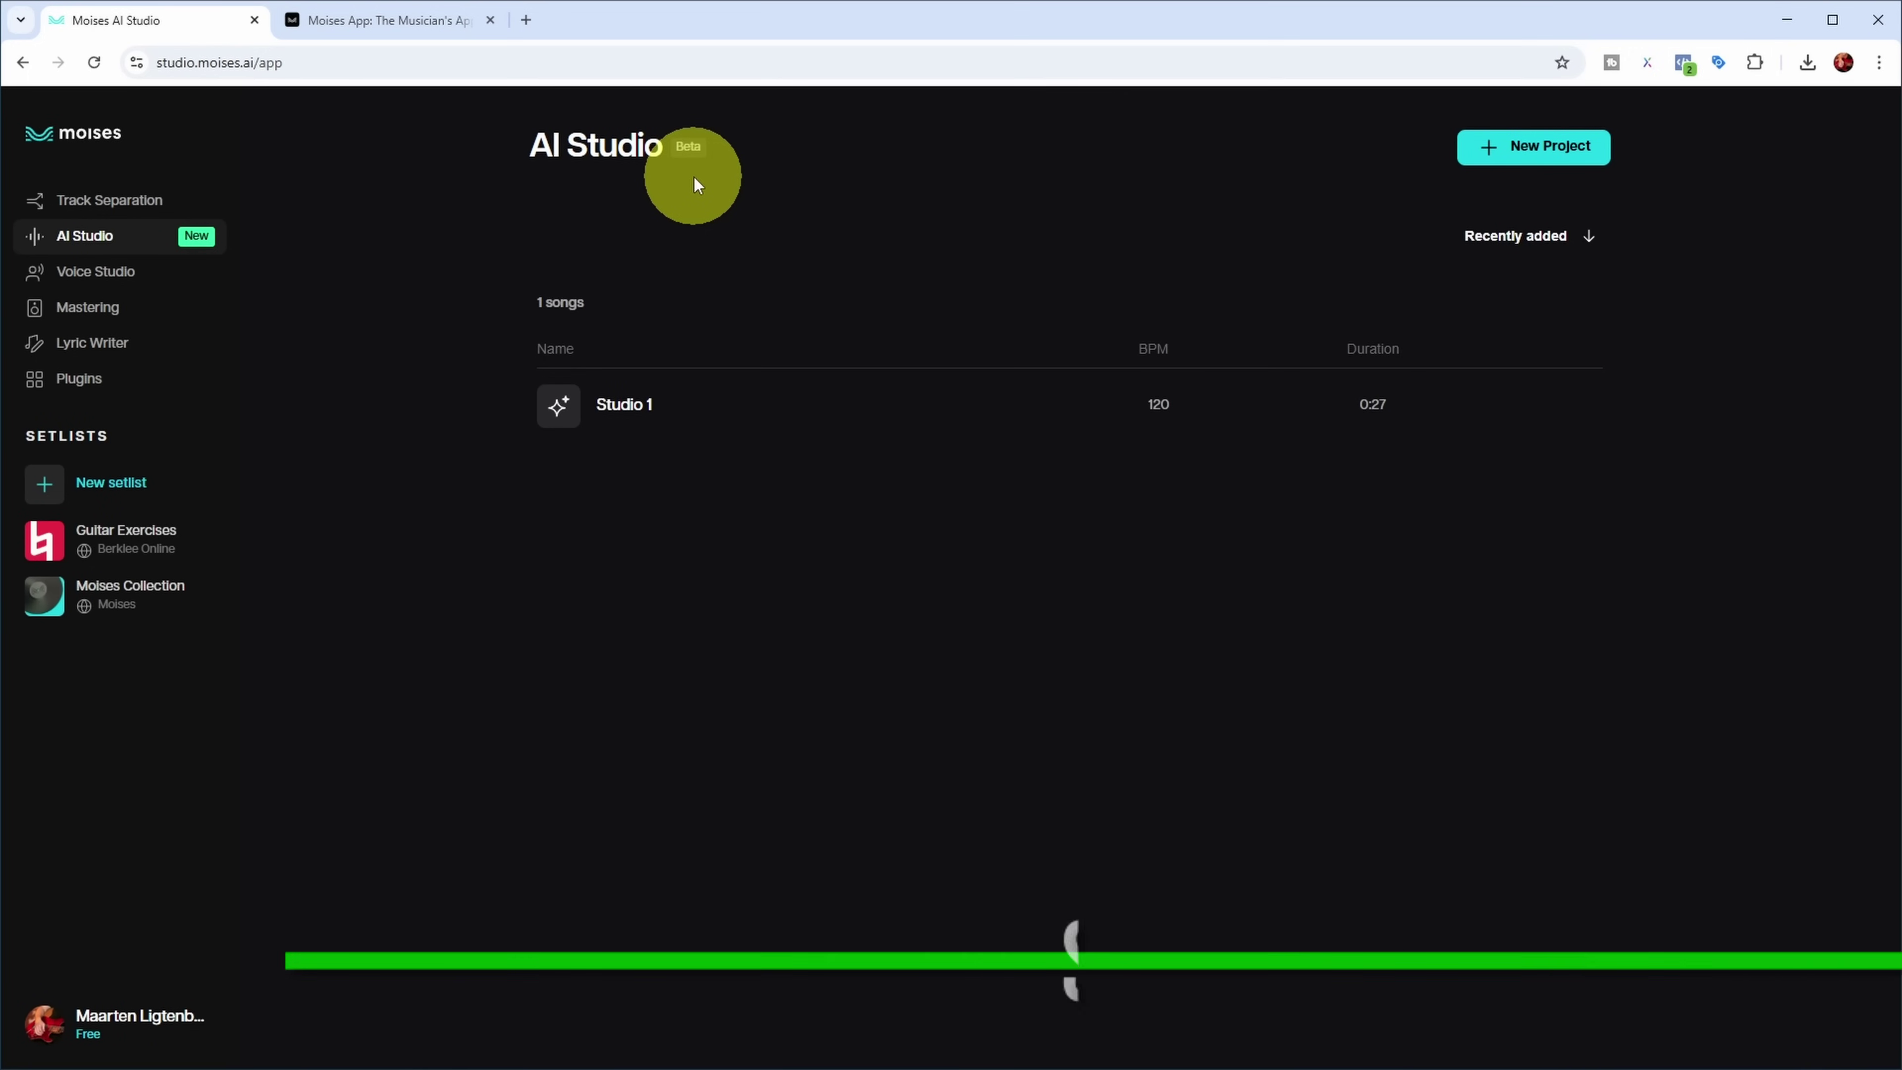
Create a new AI Studio project named 'Breaking Free'.
left_click(1523, 158)
type("B")
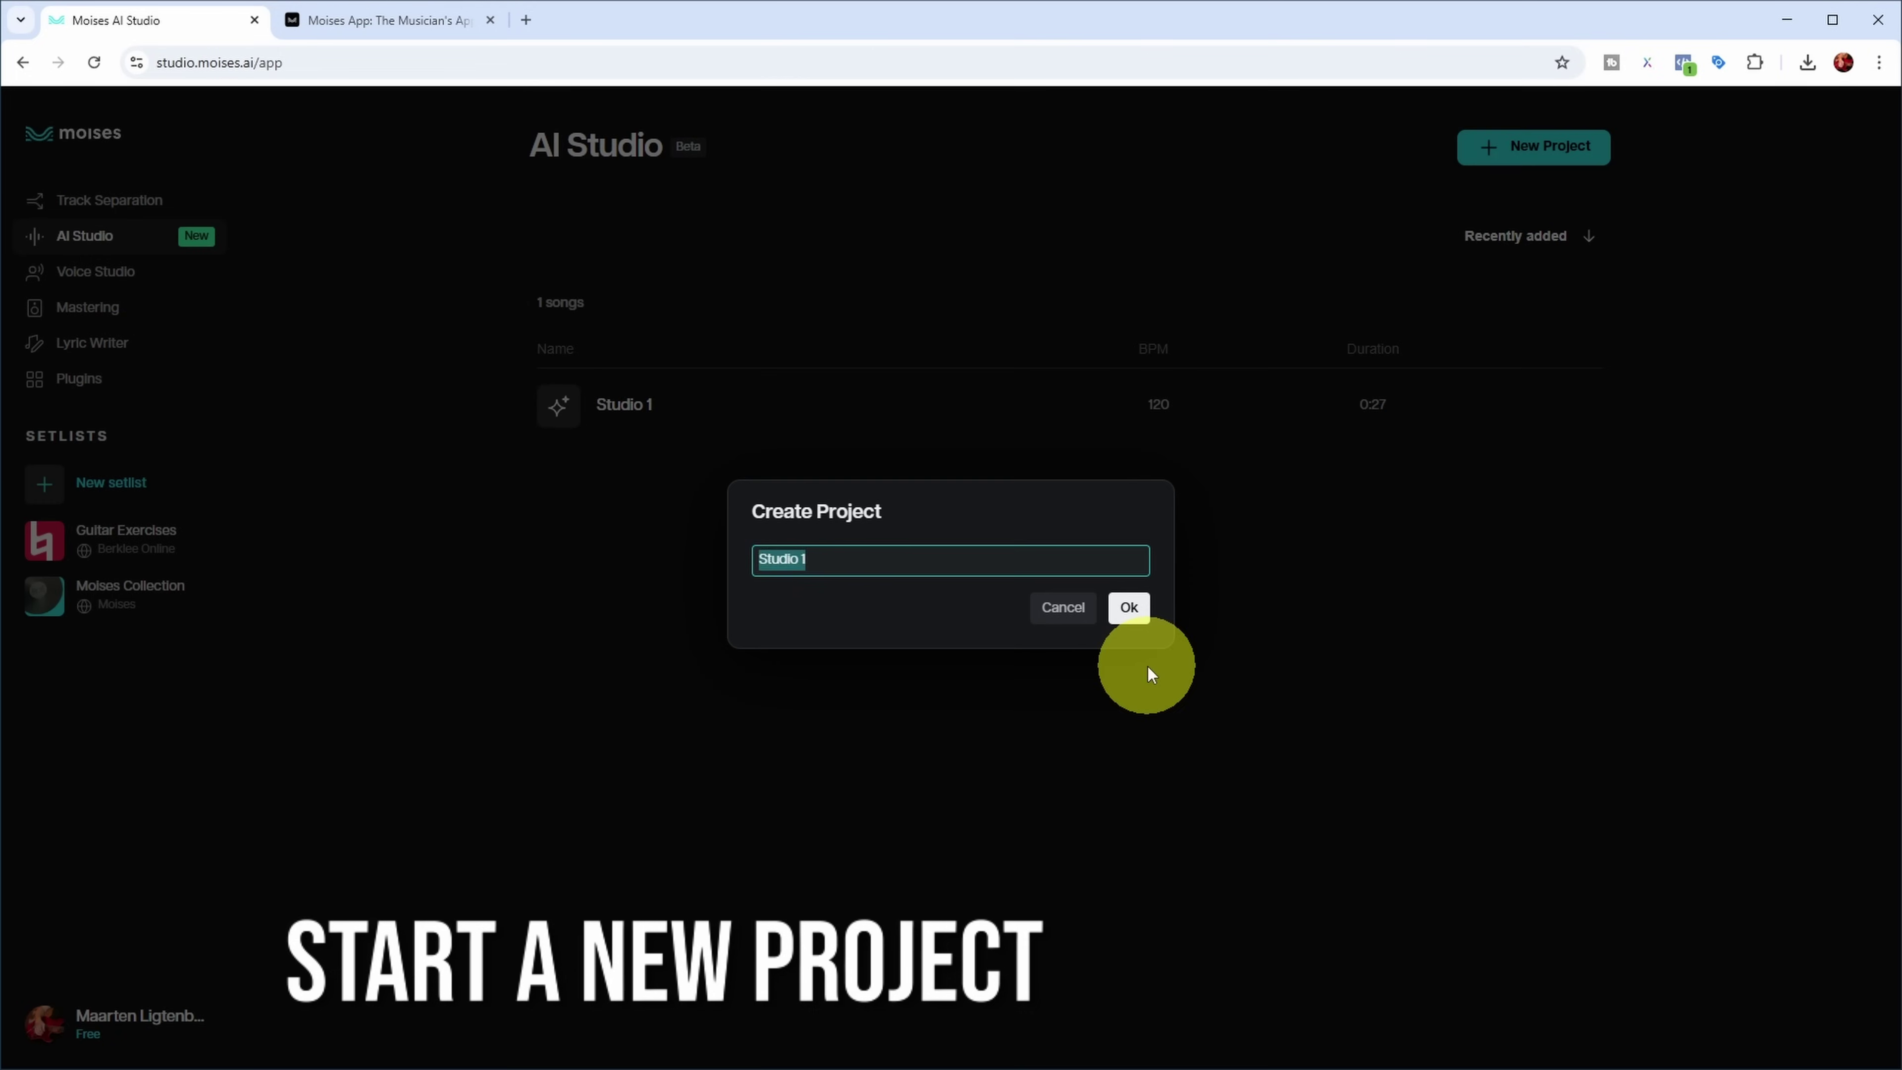
type("reaking Free")
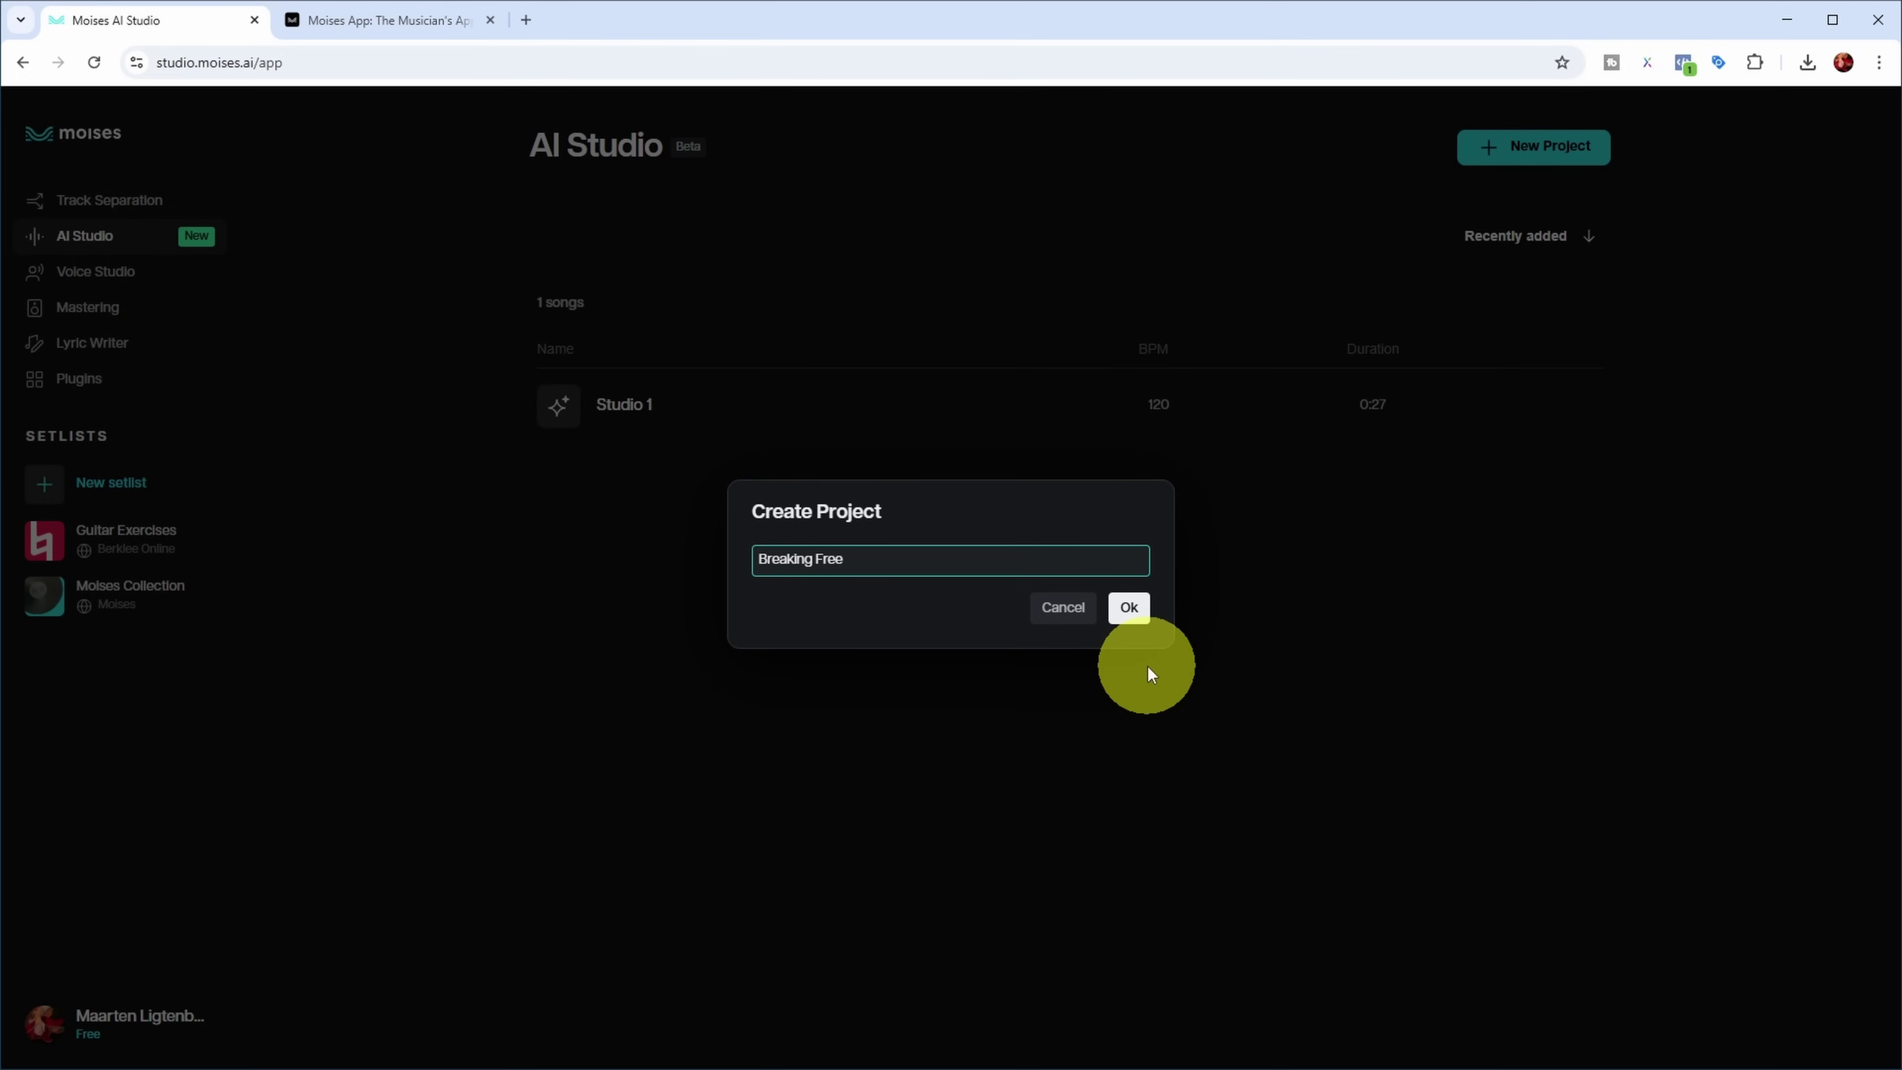
key("Return")
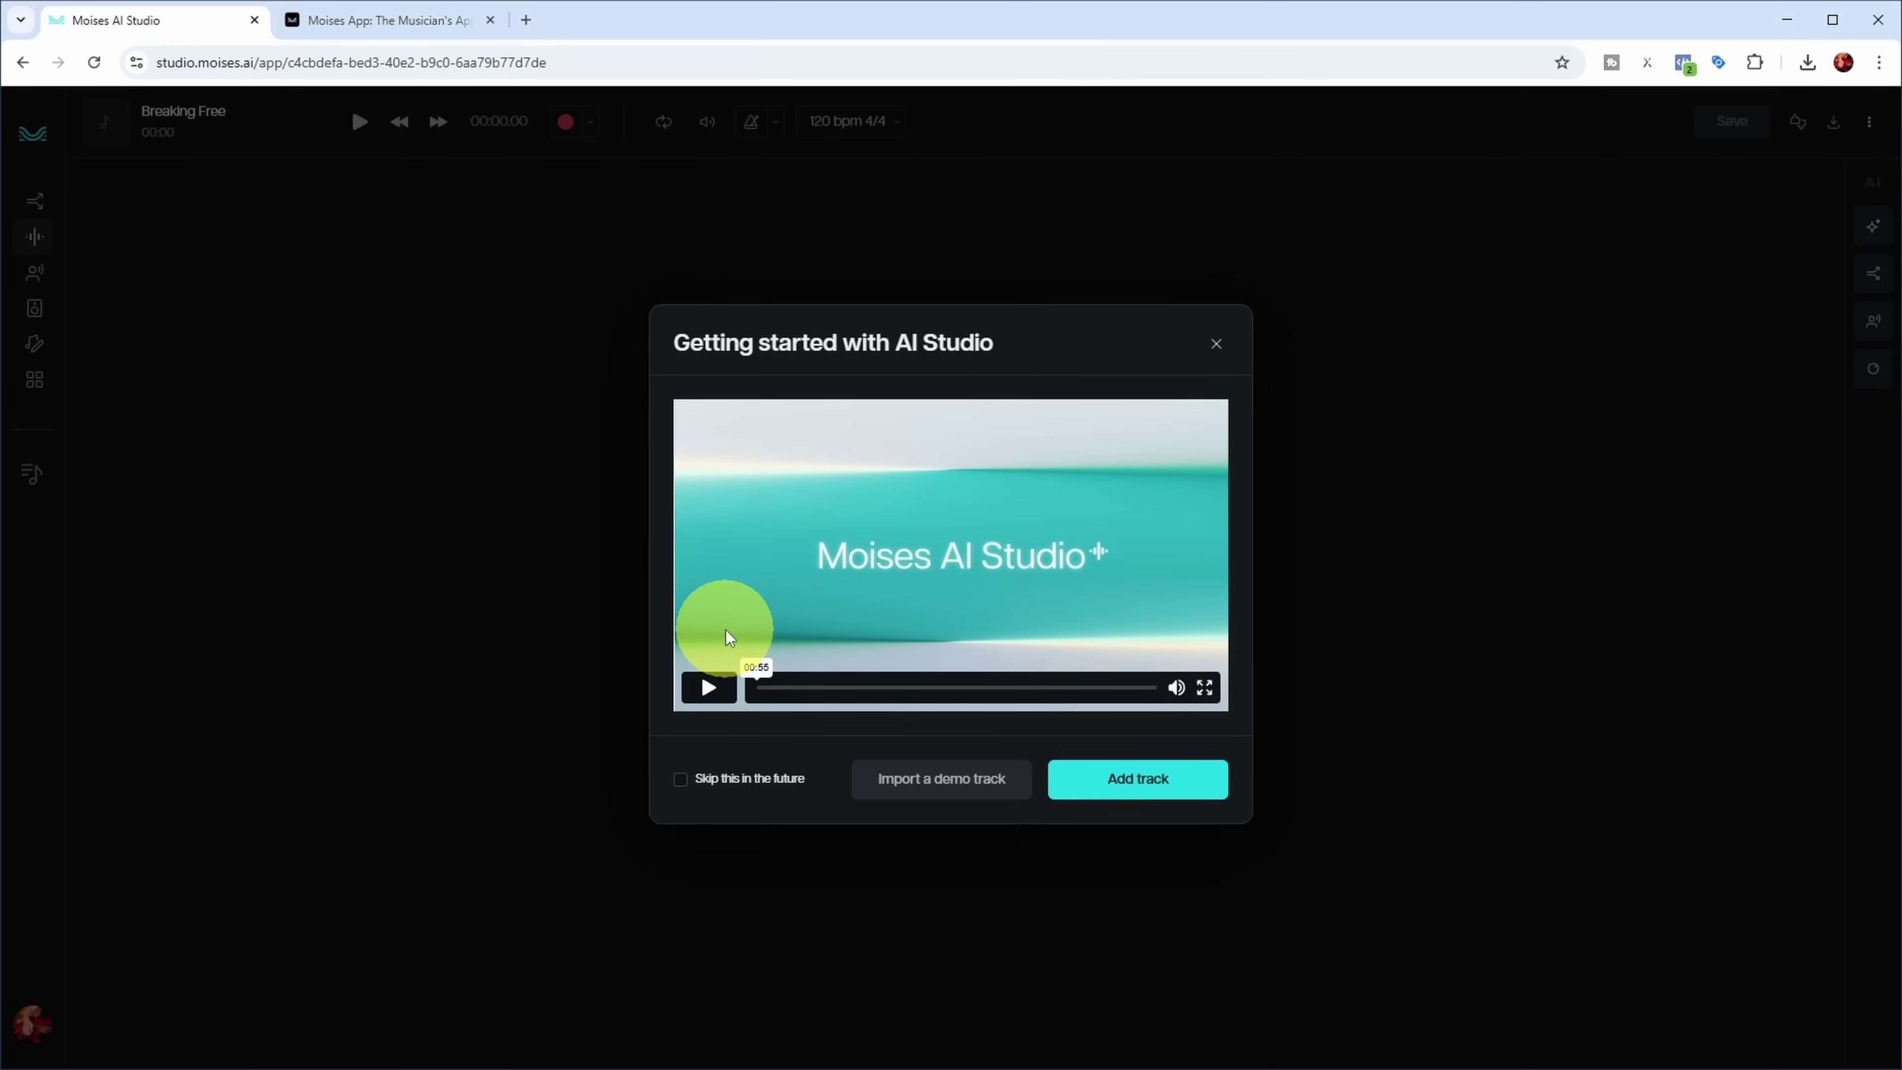
Play the Getting started with AI Studio intro video, then close the welcome window.
left_click(705, 691)
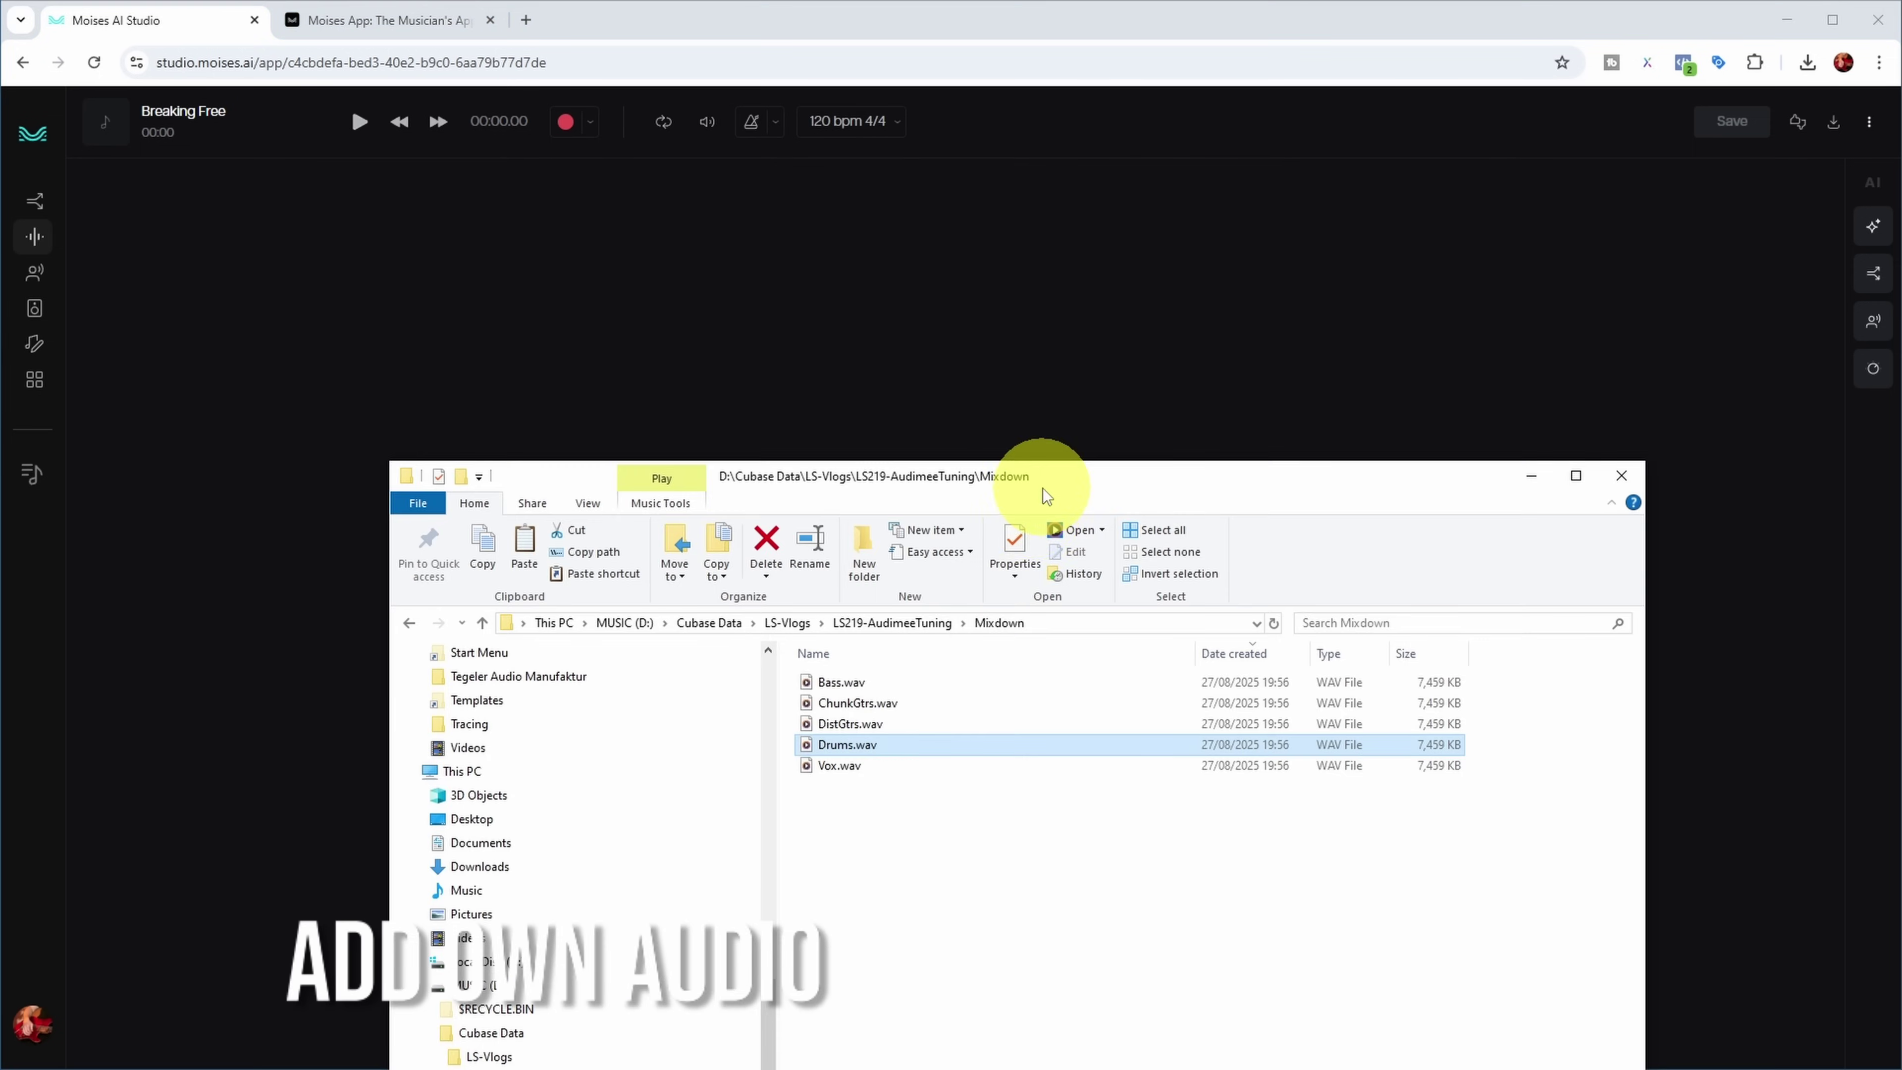
Add Vox.wav, Drums.wav and DistGtrs.wav from the Mixdown folder as three tracks.
left_click_drag(1048, 496, 1901, 229)
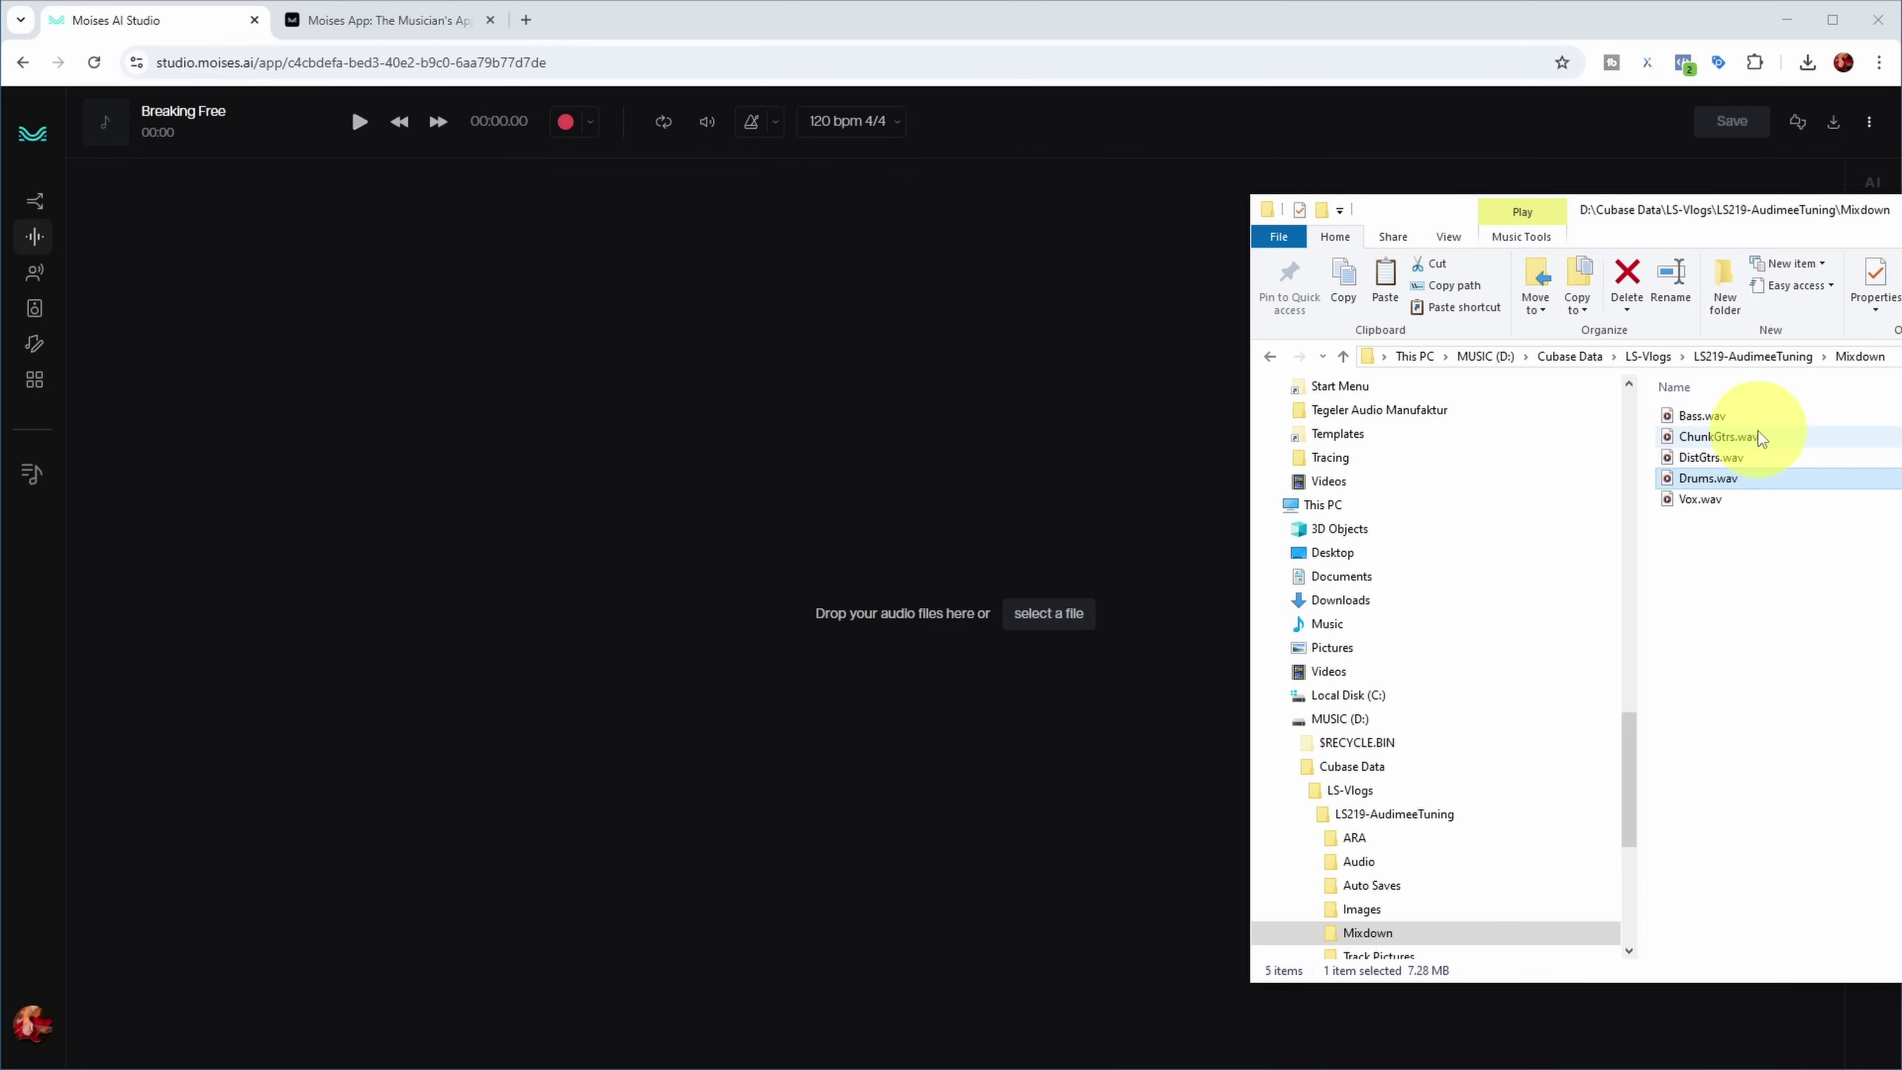
left_click_drag(1711, 508, 220, 226)
left_click_drag(1707, 477, 377, 374)
key("alt+Tab")
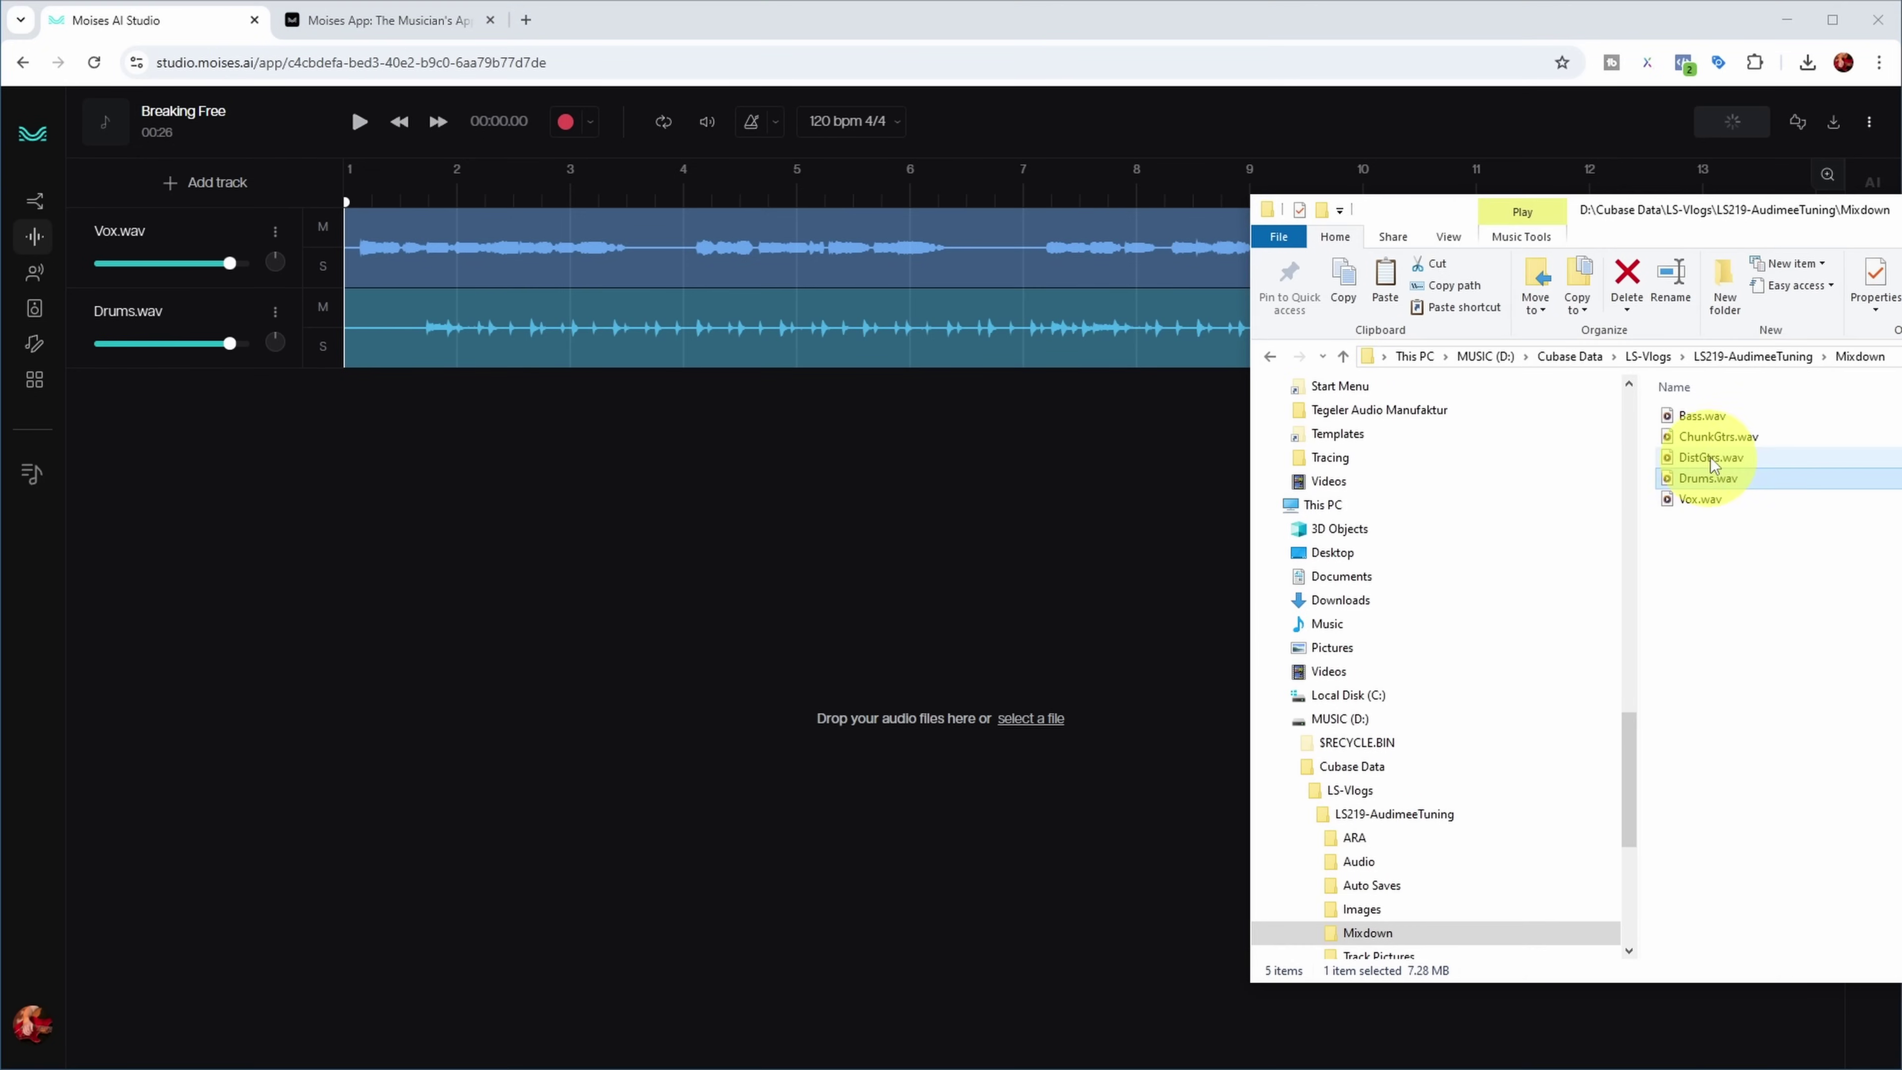
left_click_drag(1710, 457, 353, 430)
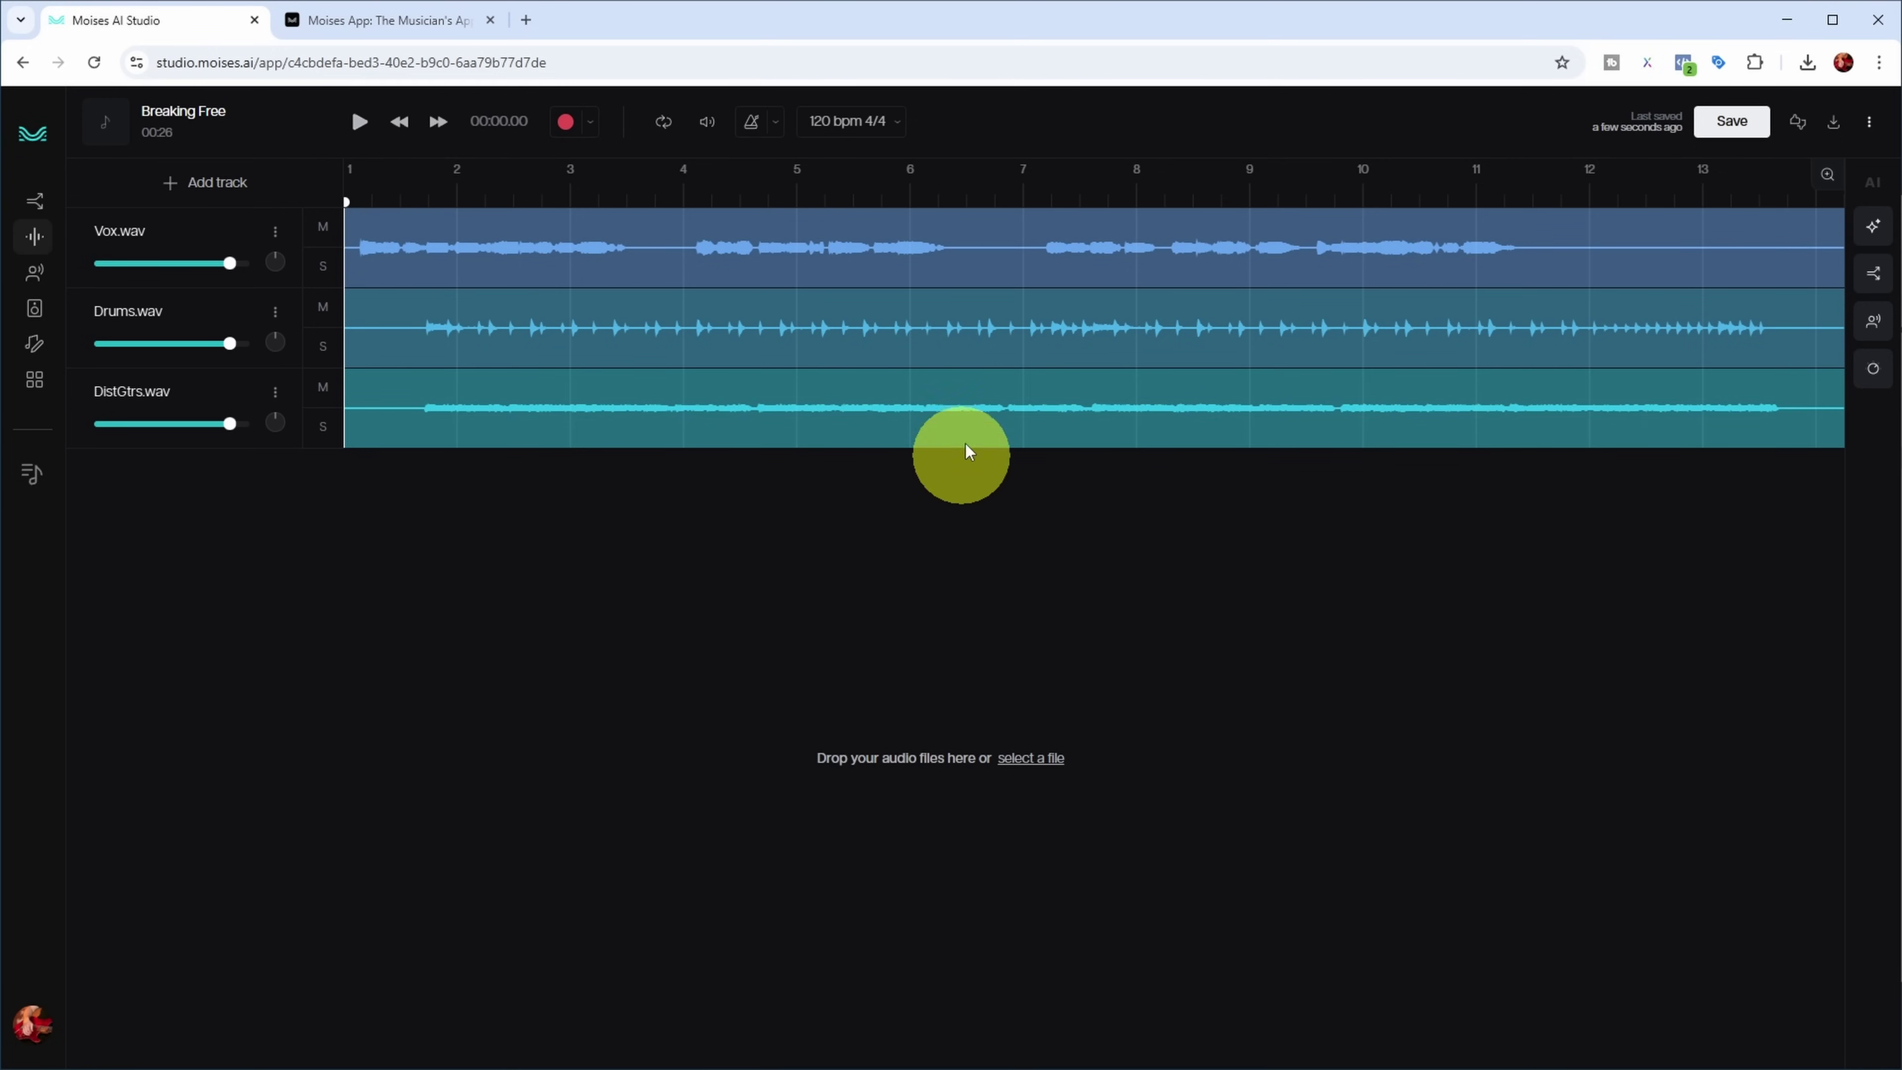
Change the tempo from 120 to 163 bpm in 4/4 and play the three tracks.
left_click(899, 123)
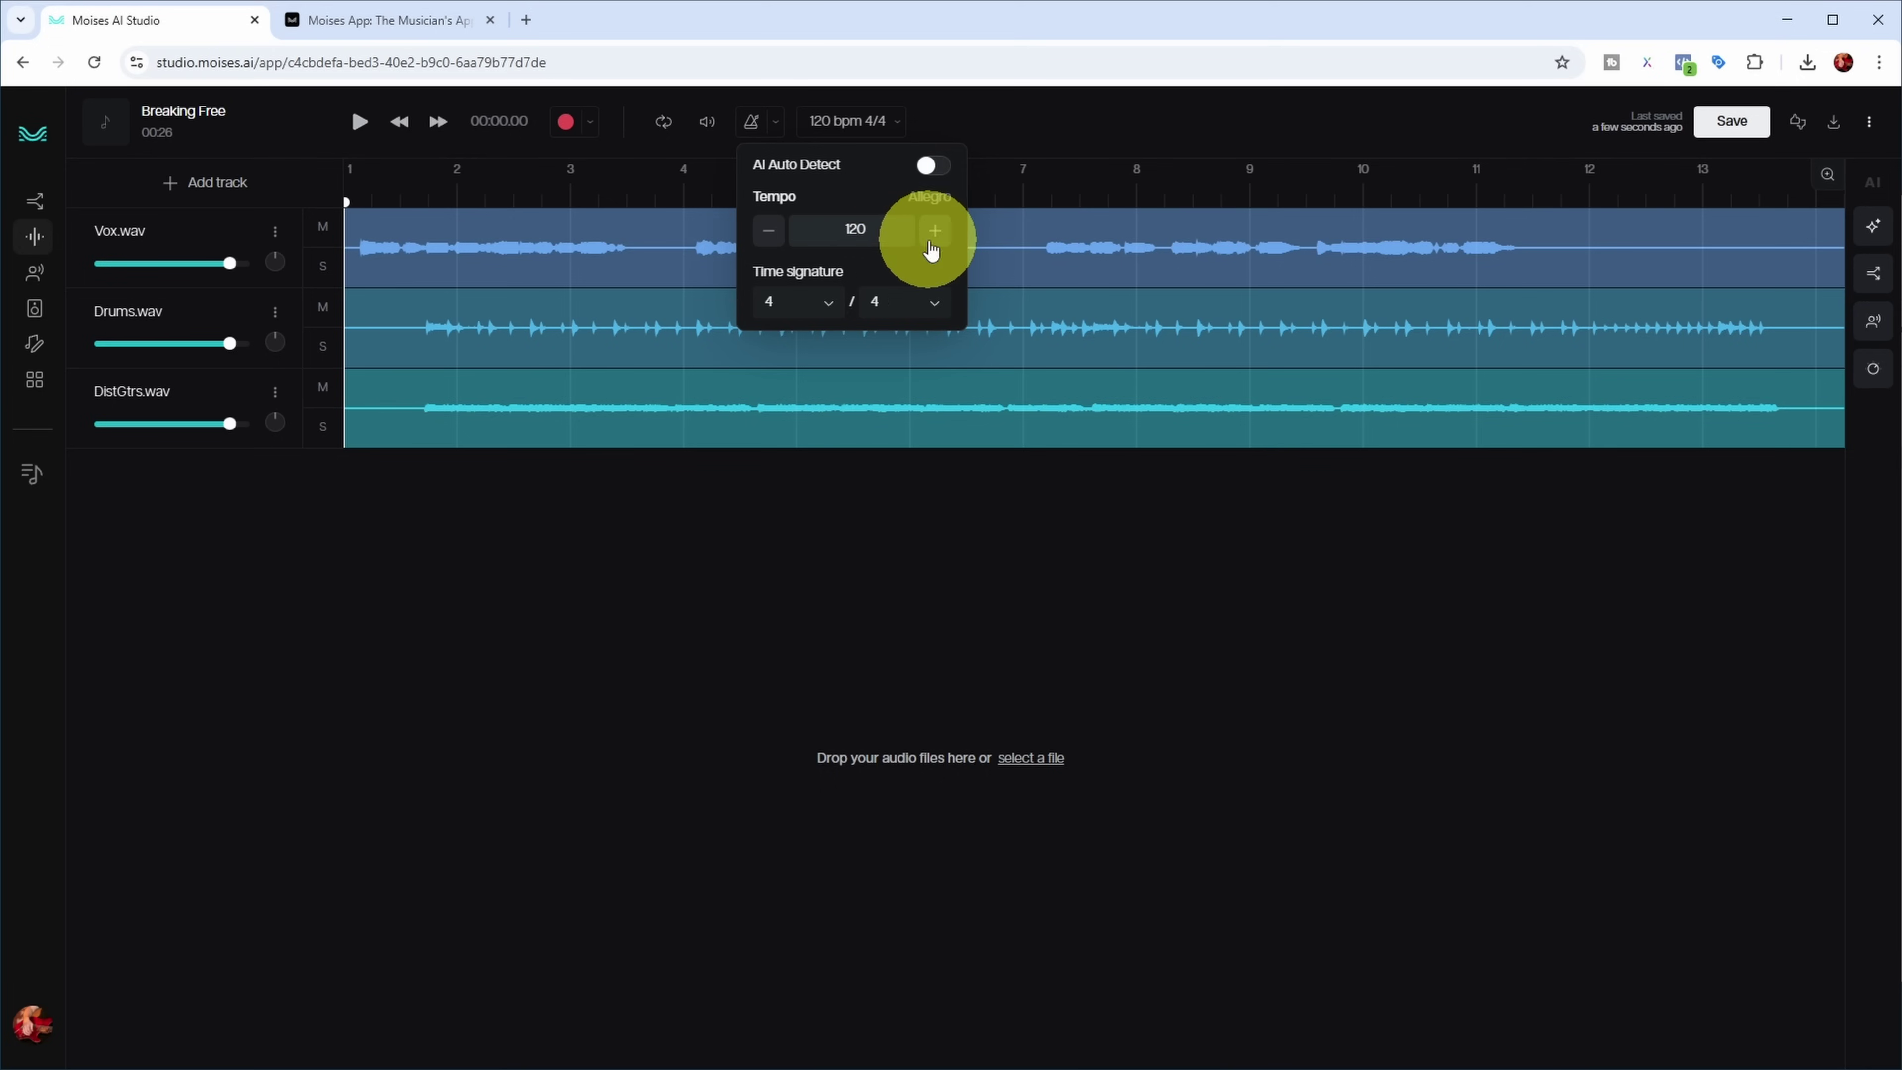
left_click_drag(878, 230, 821, 229)
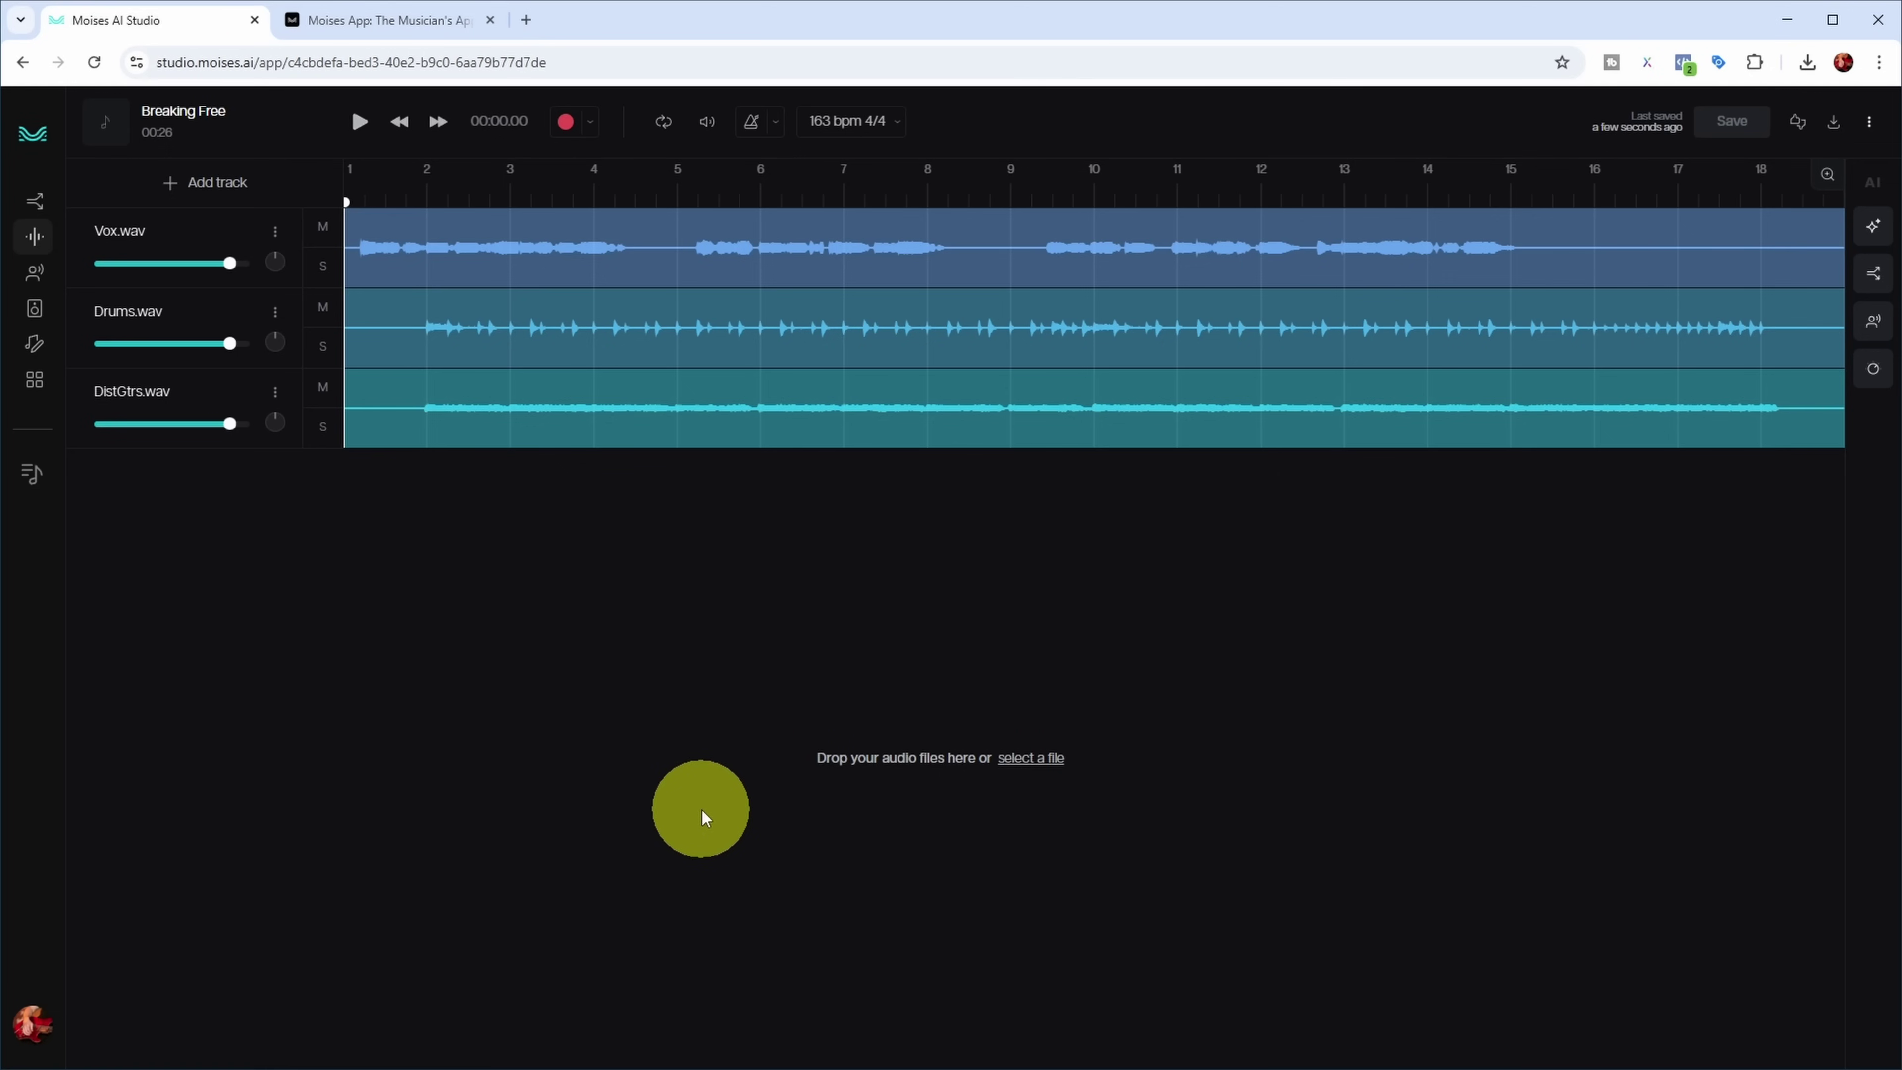
key("space")
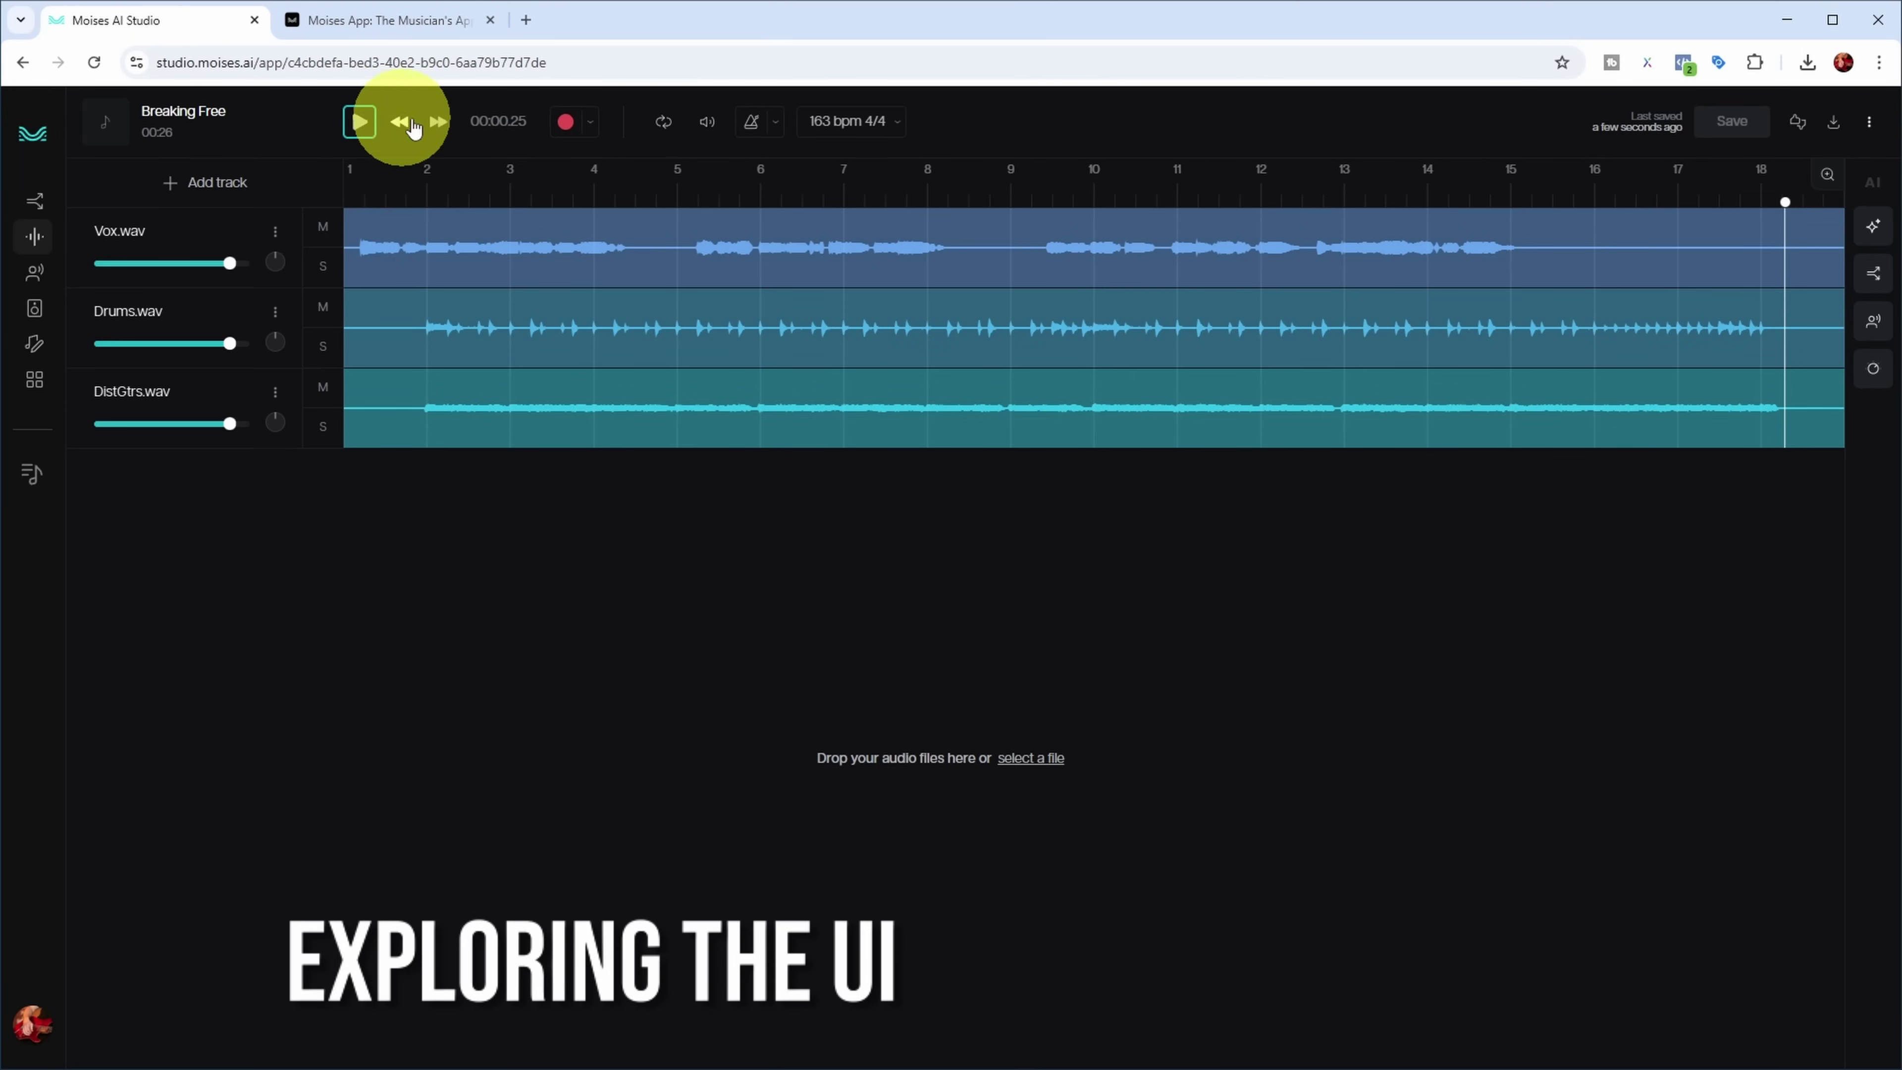
Check the recording input and master output settings, then play and pause near bar 3.
left_click(590, 128)
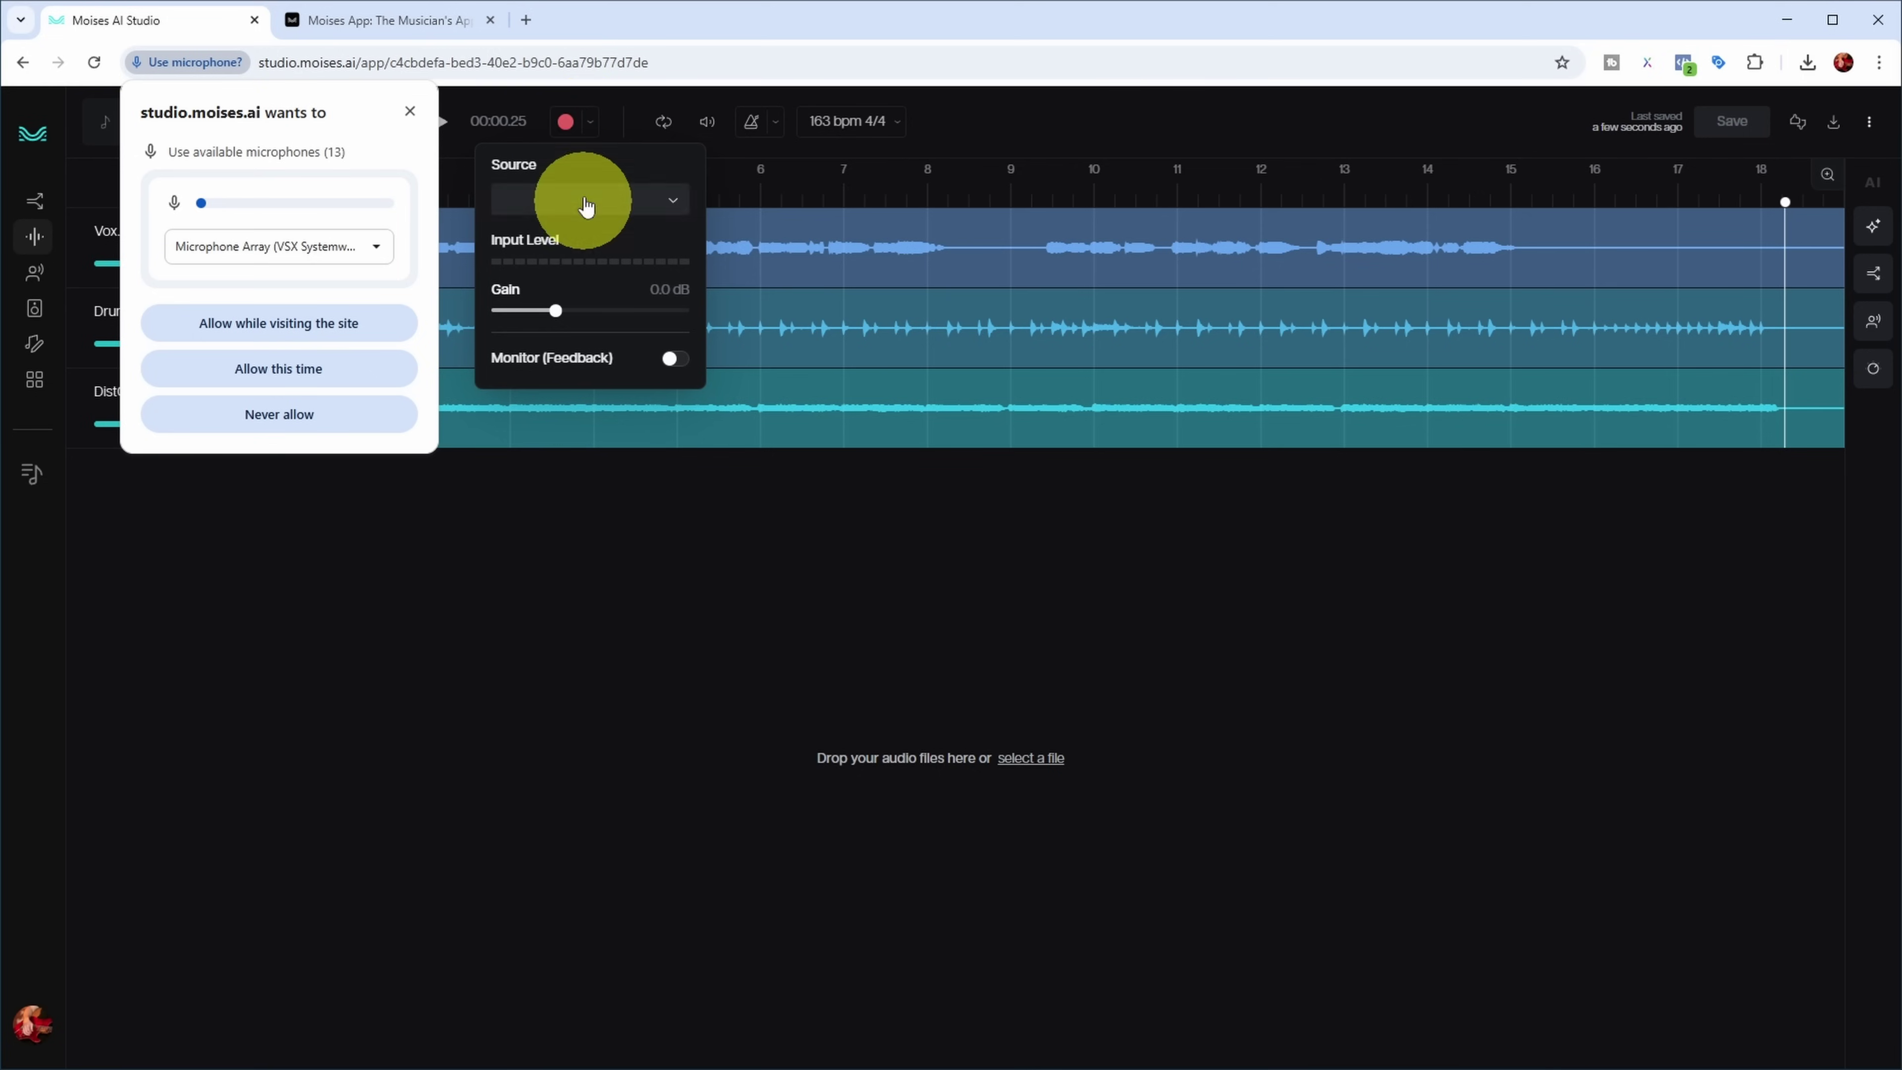
left_click(588, 126)
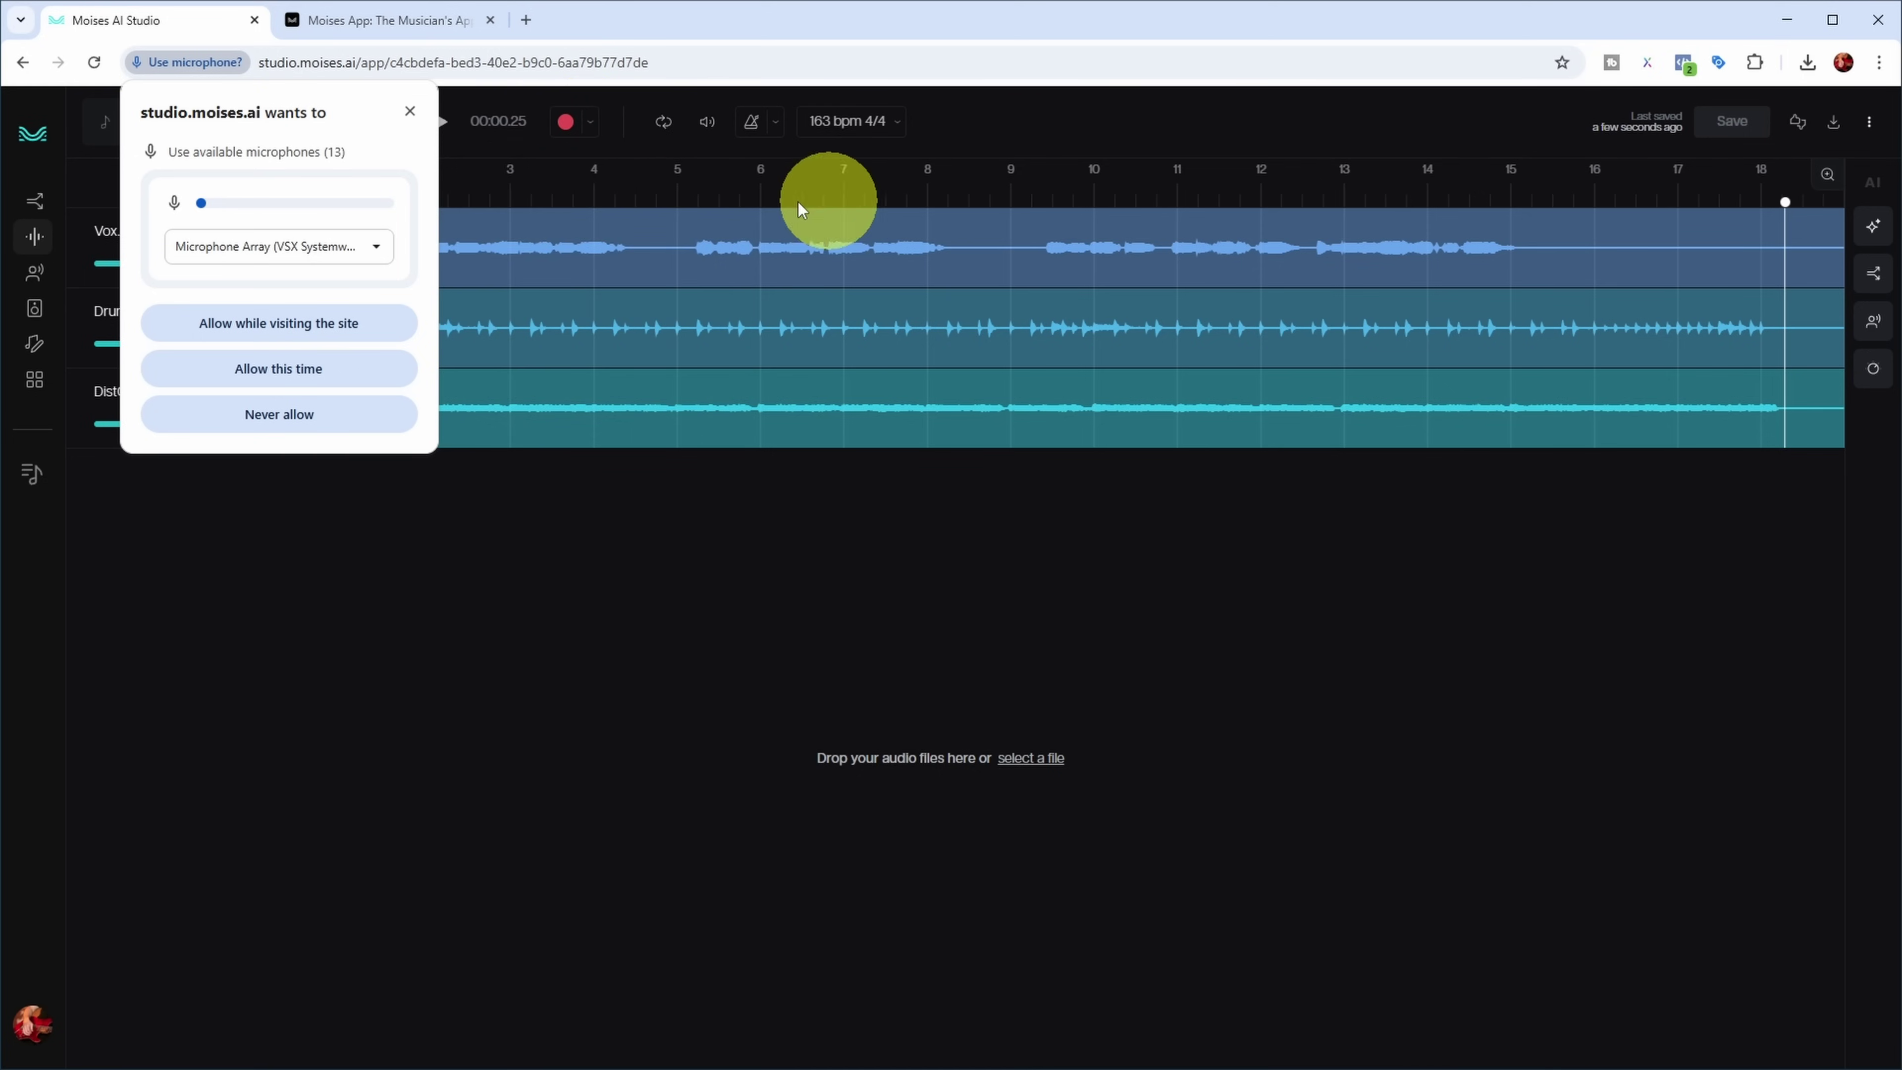
left_click(707, 126)
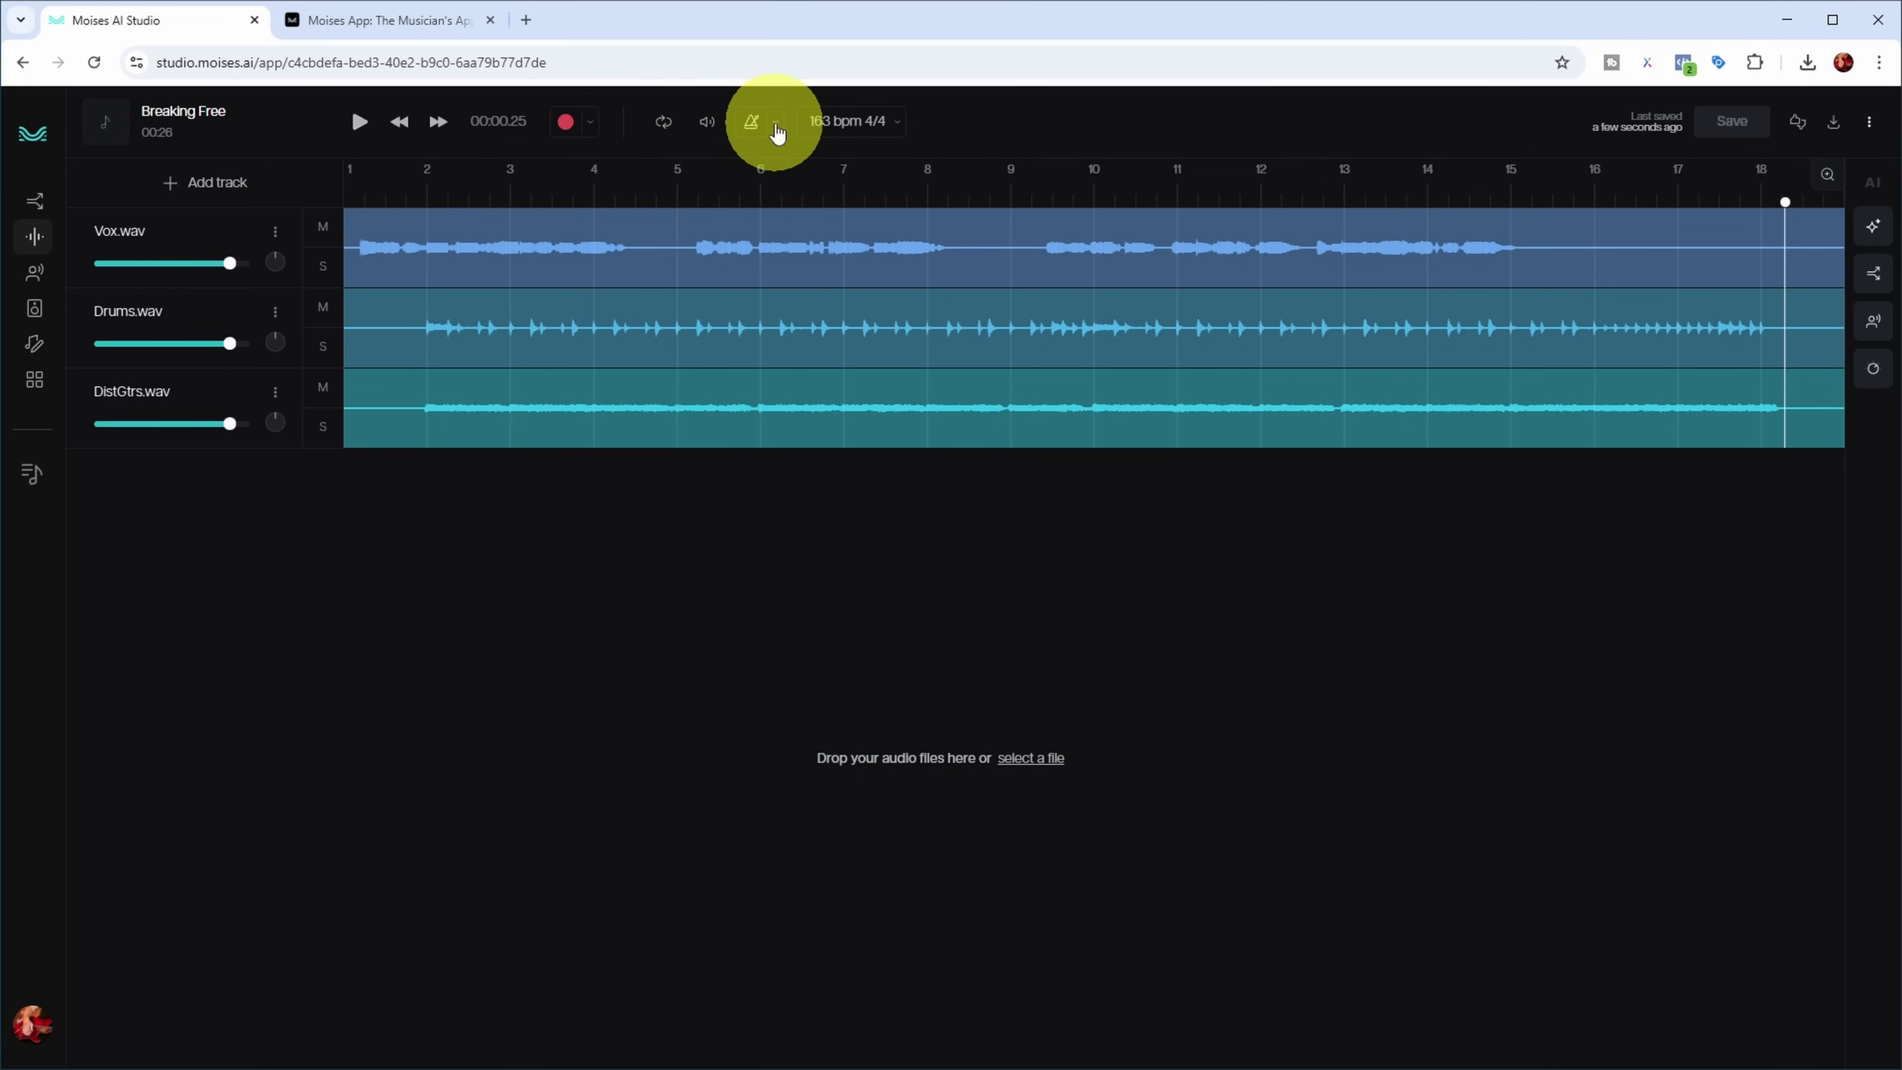
left_click(361, 125)
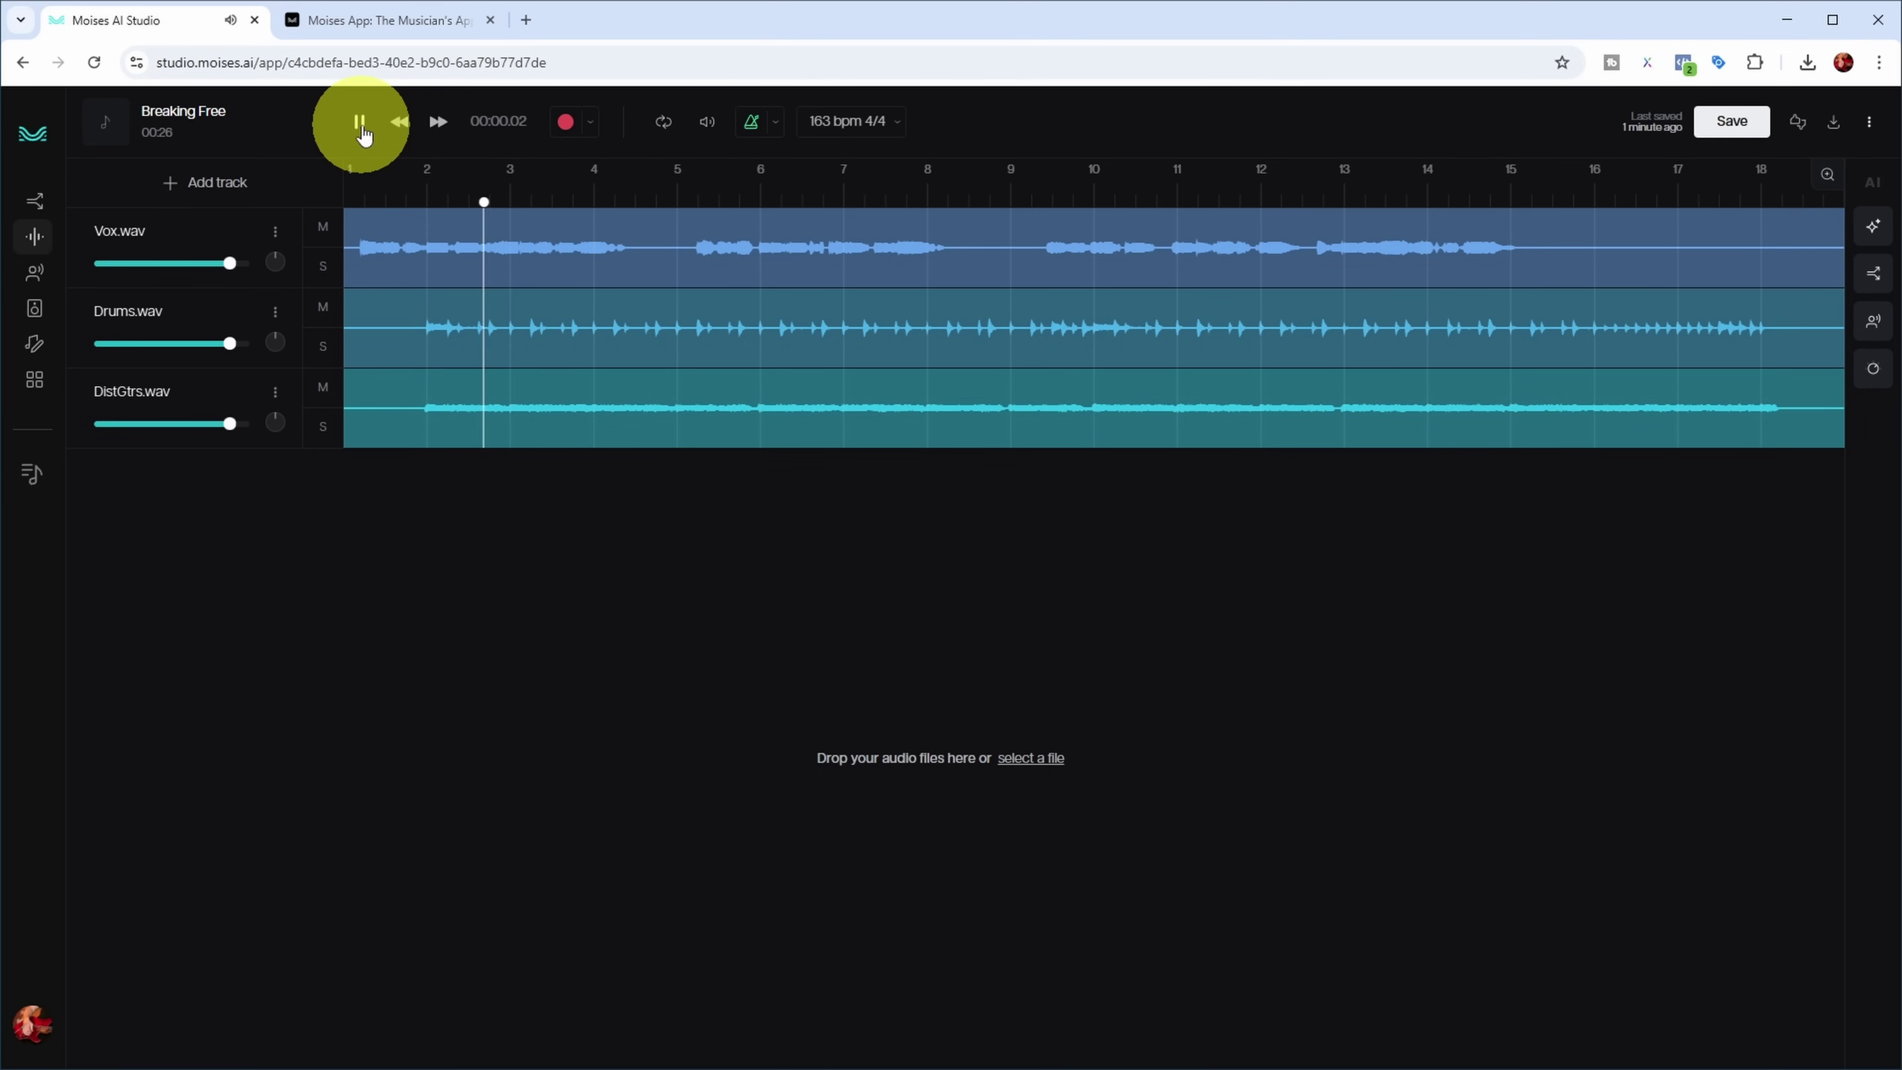
left_click(362, 128)
left_click(754, 125)
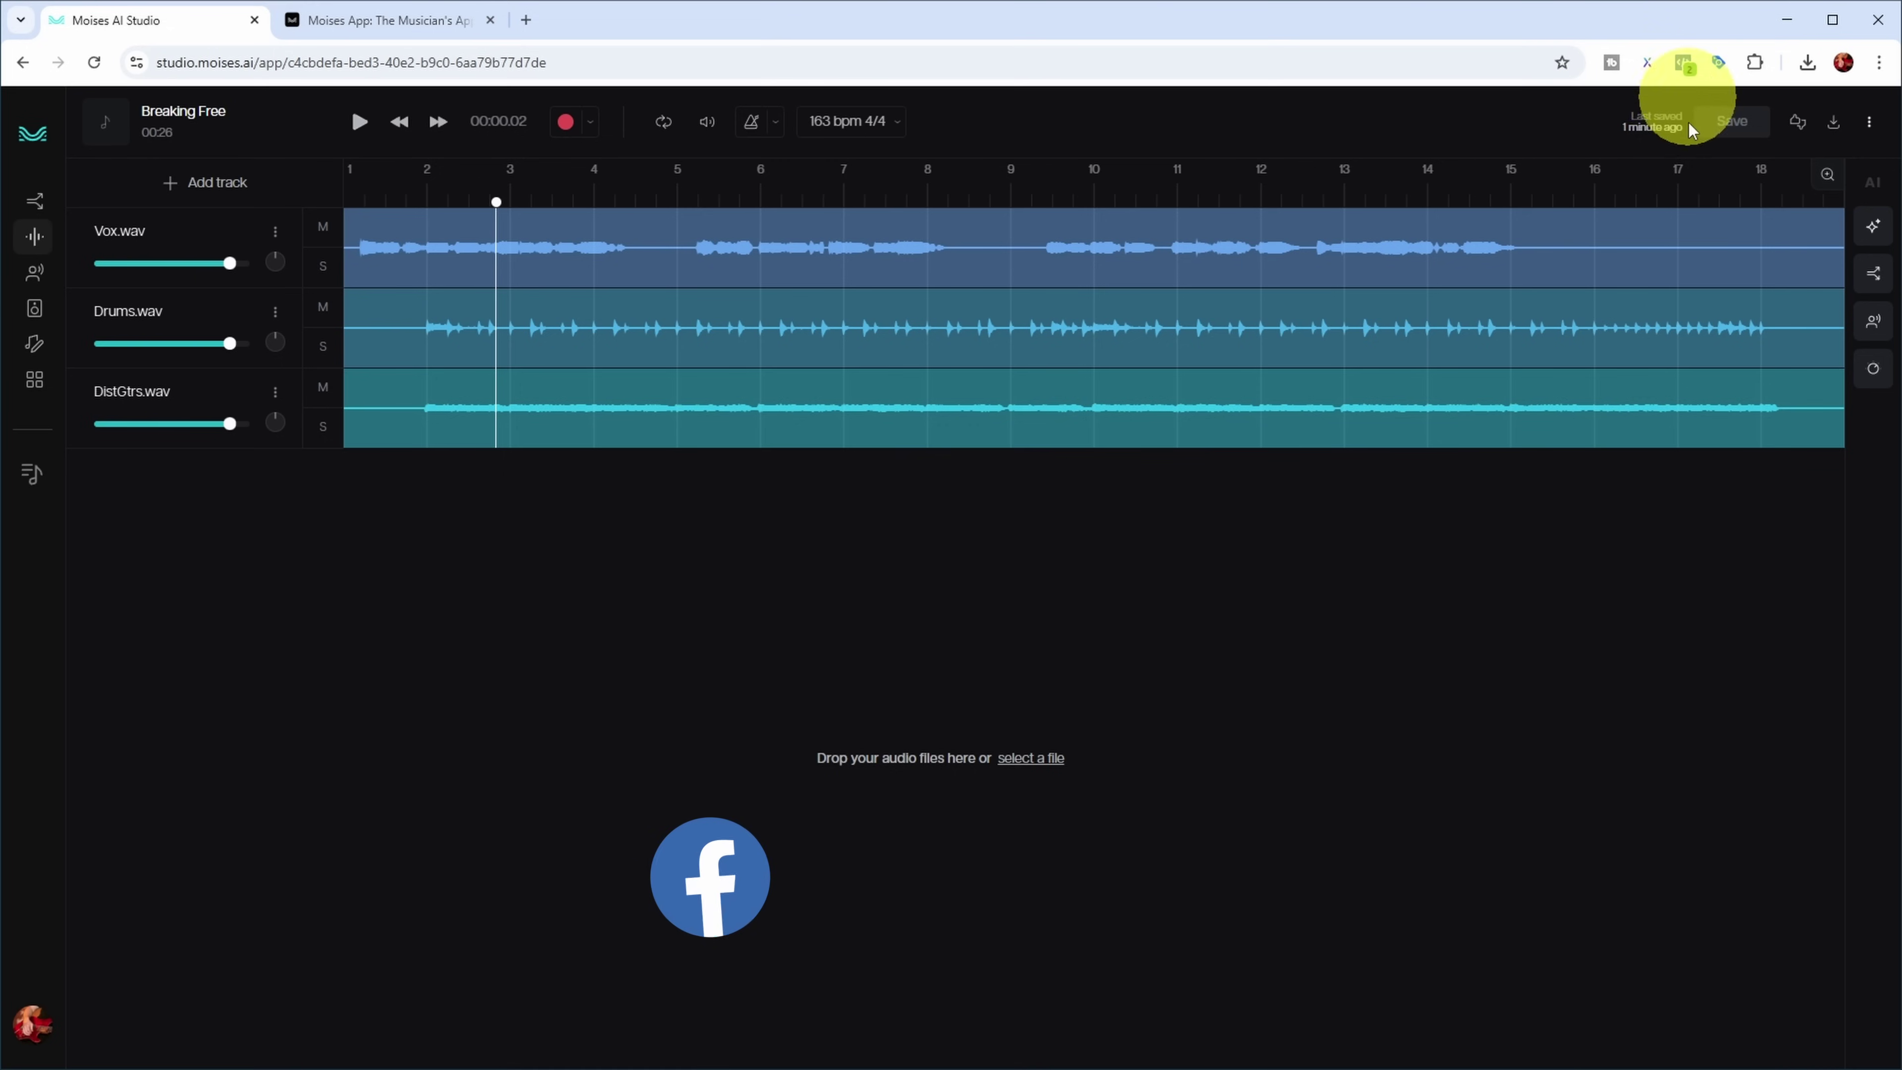
Open the feedback and export panels, try WAV export, and dismiss the PRO upgrade offer.
left_click(1796, 127)
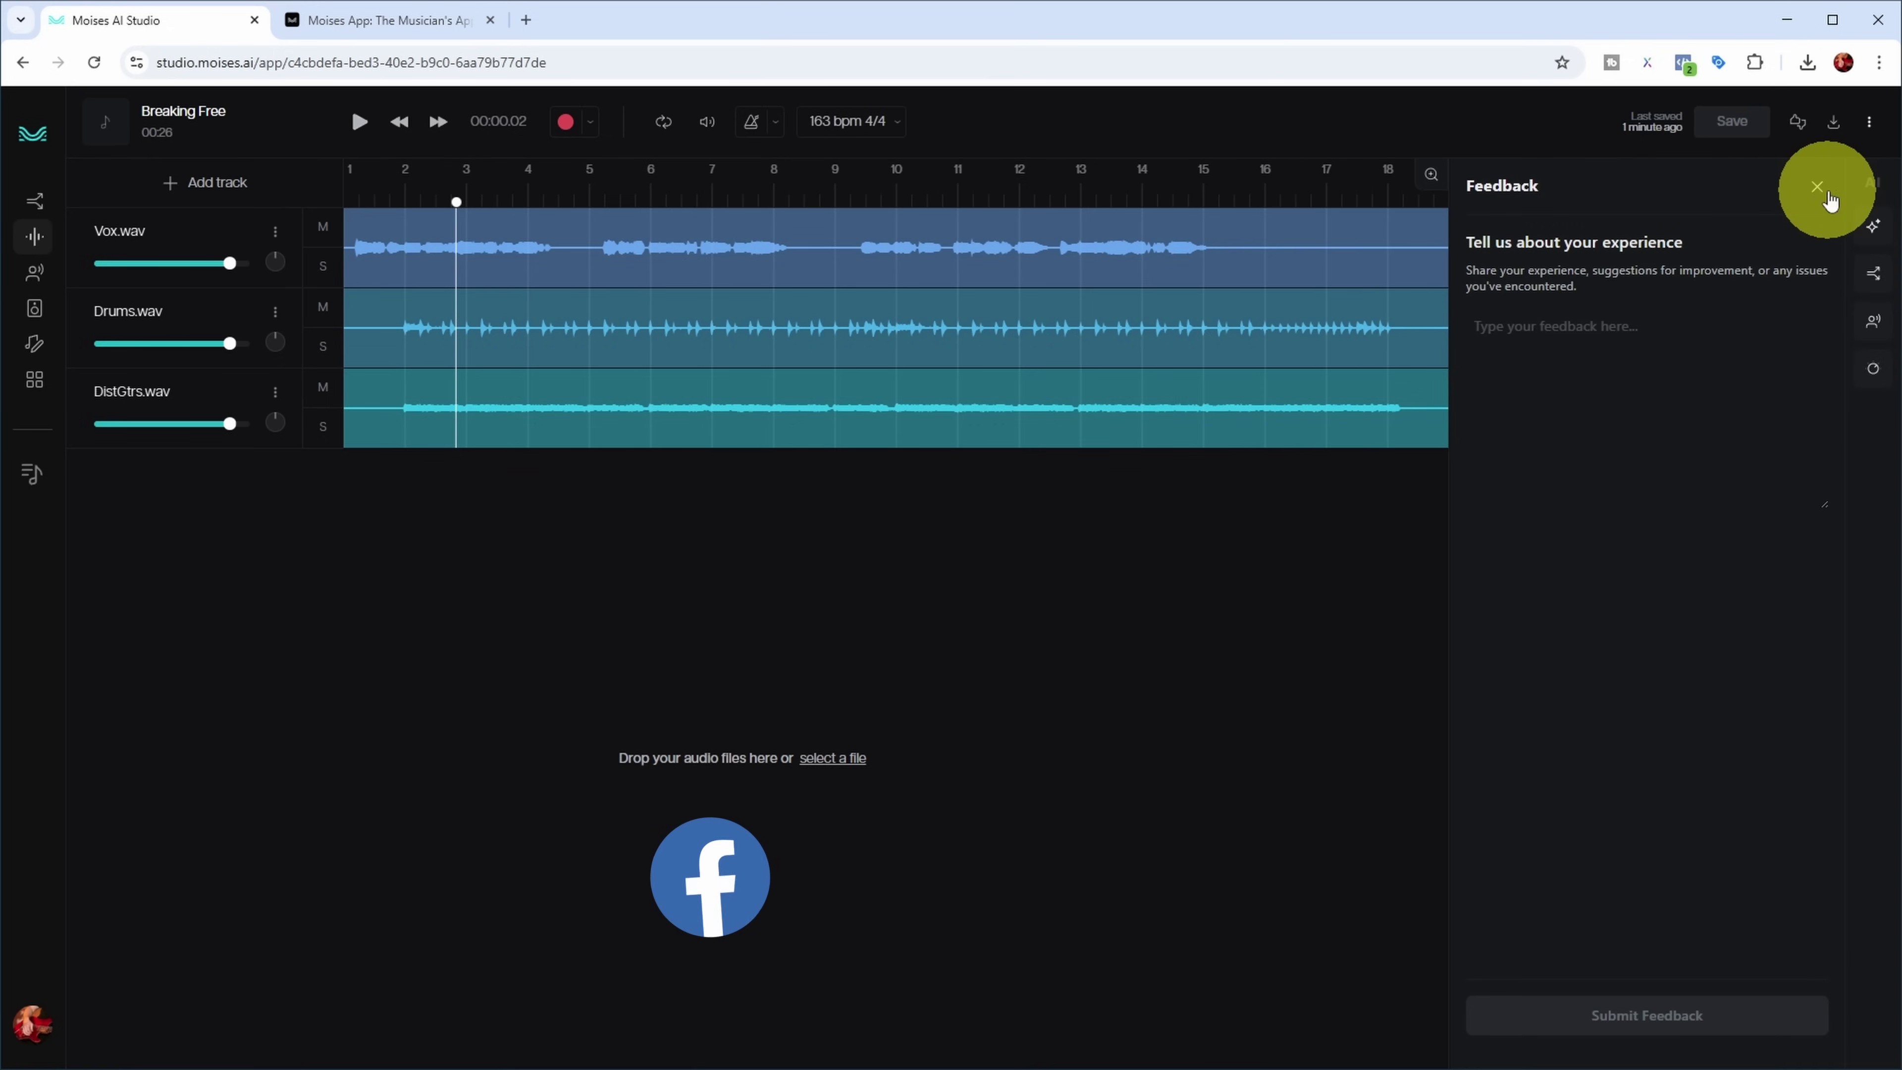
left_click(1832, 122)
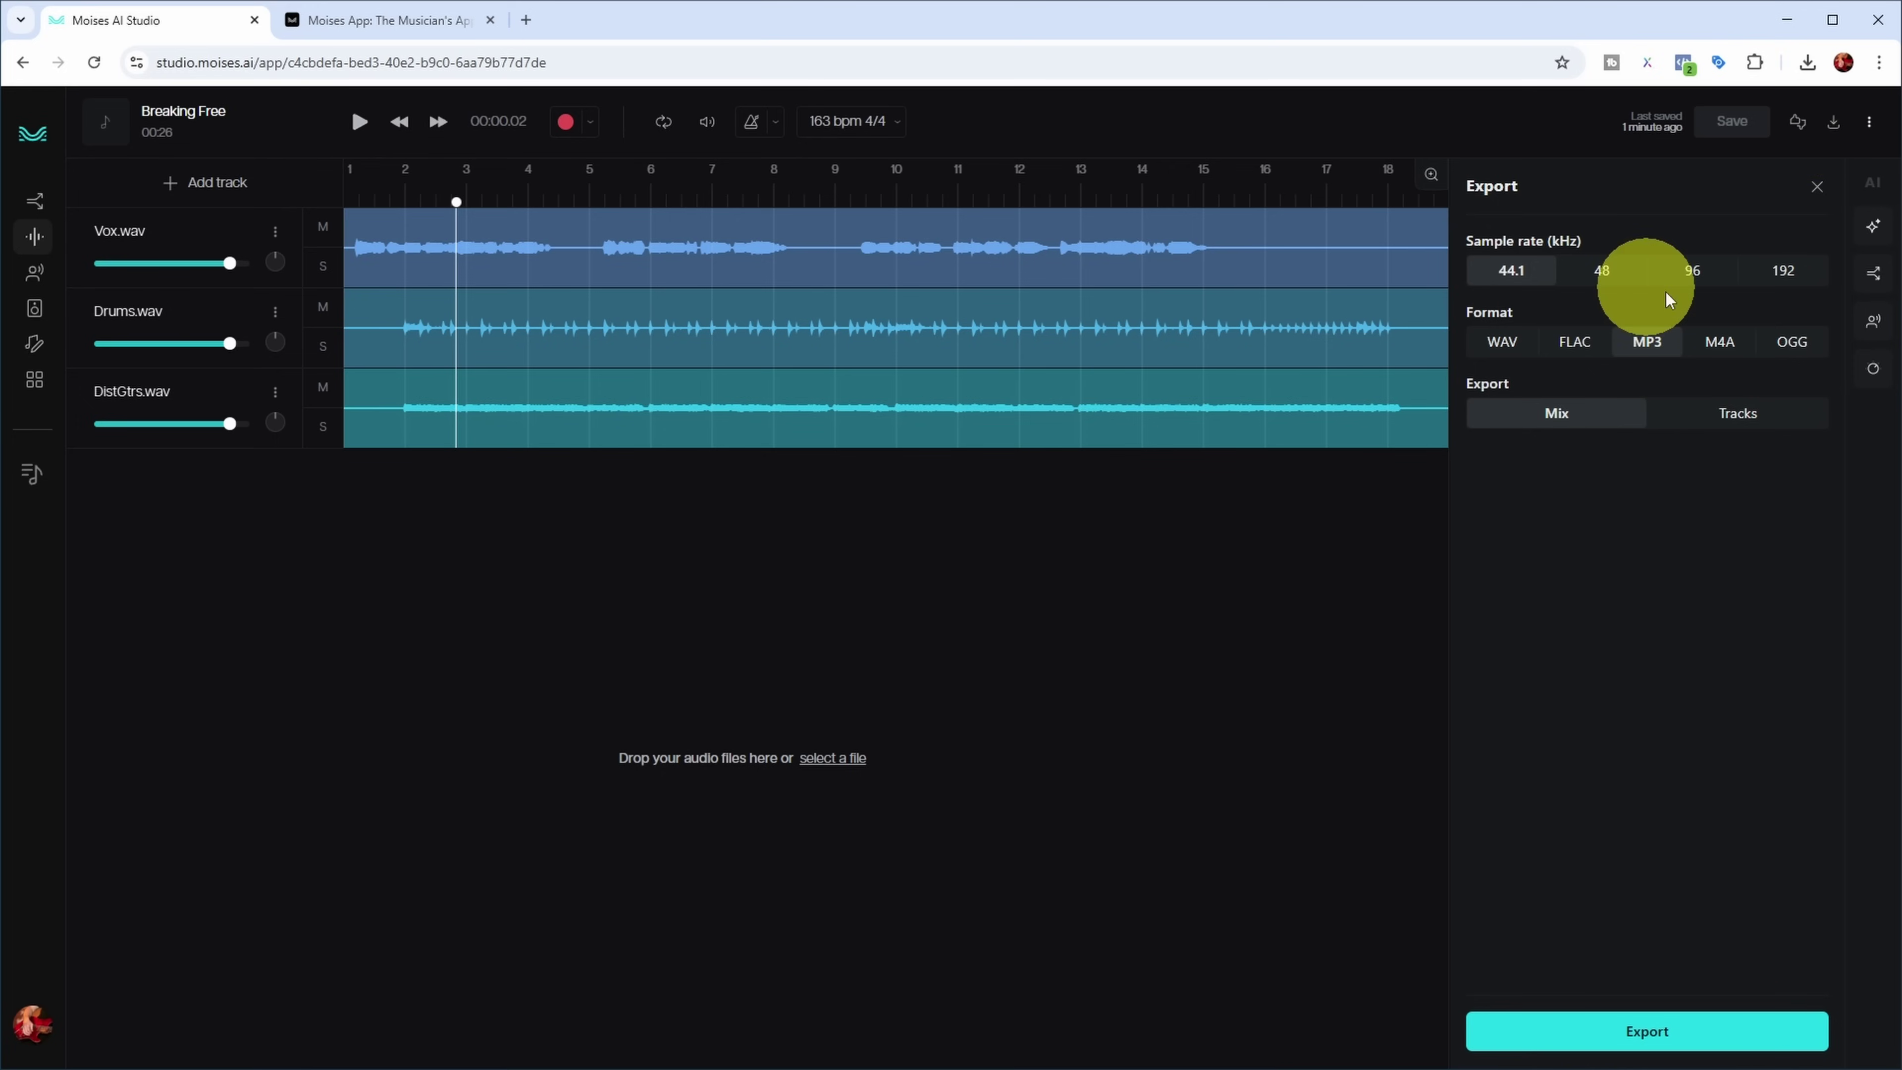
left_click(1501, 342)
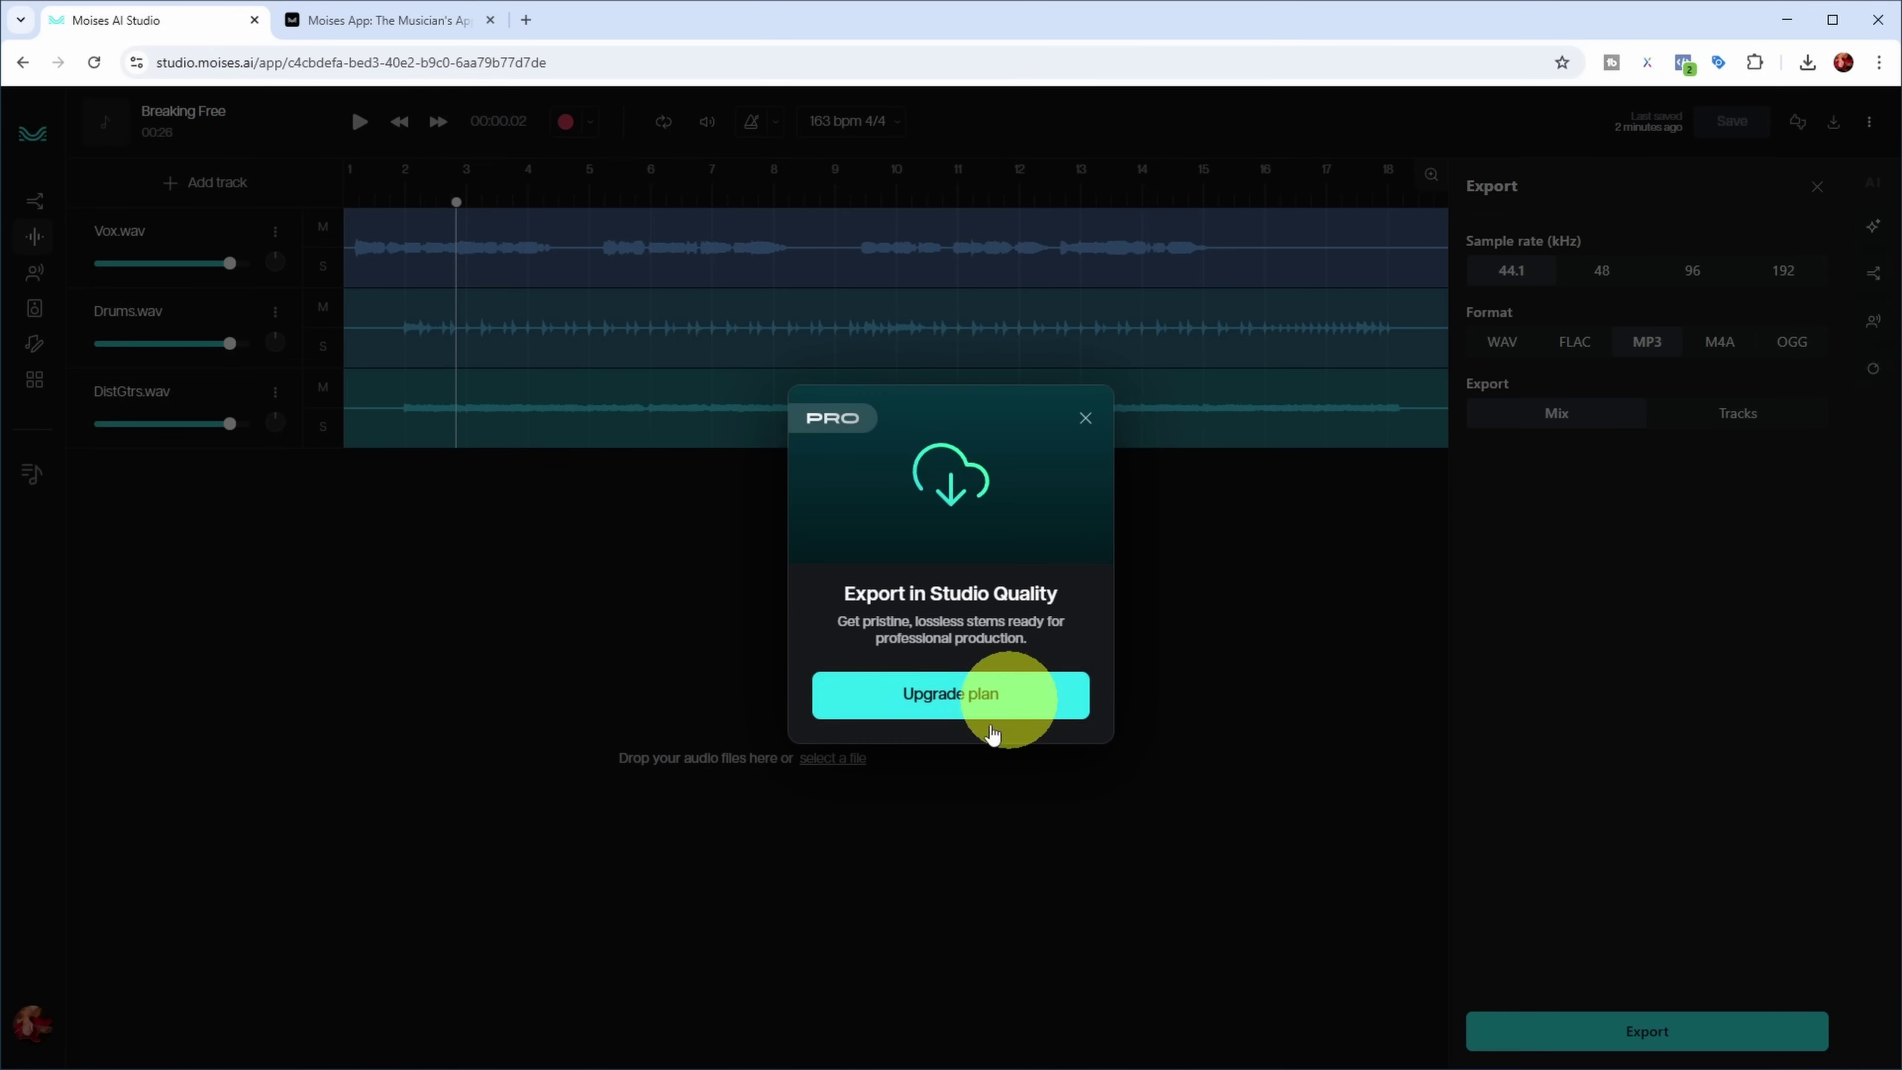
left_click(1085, 420)
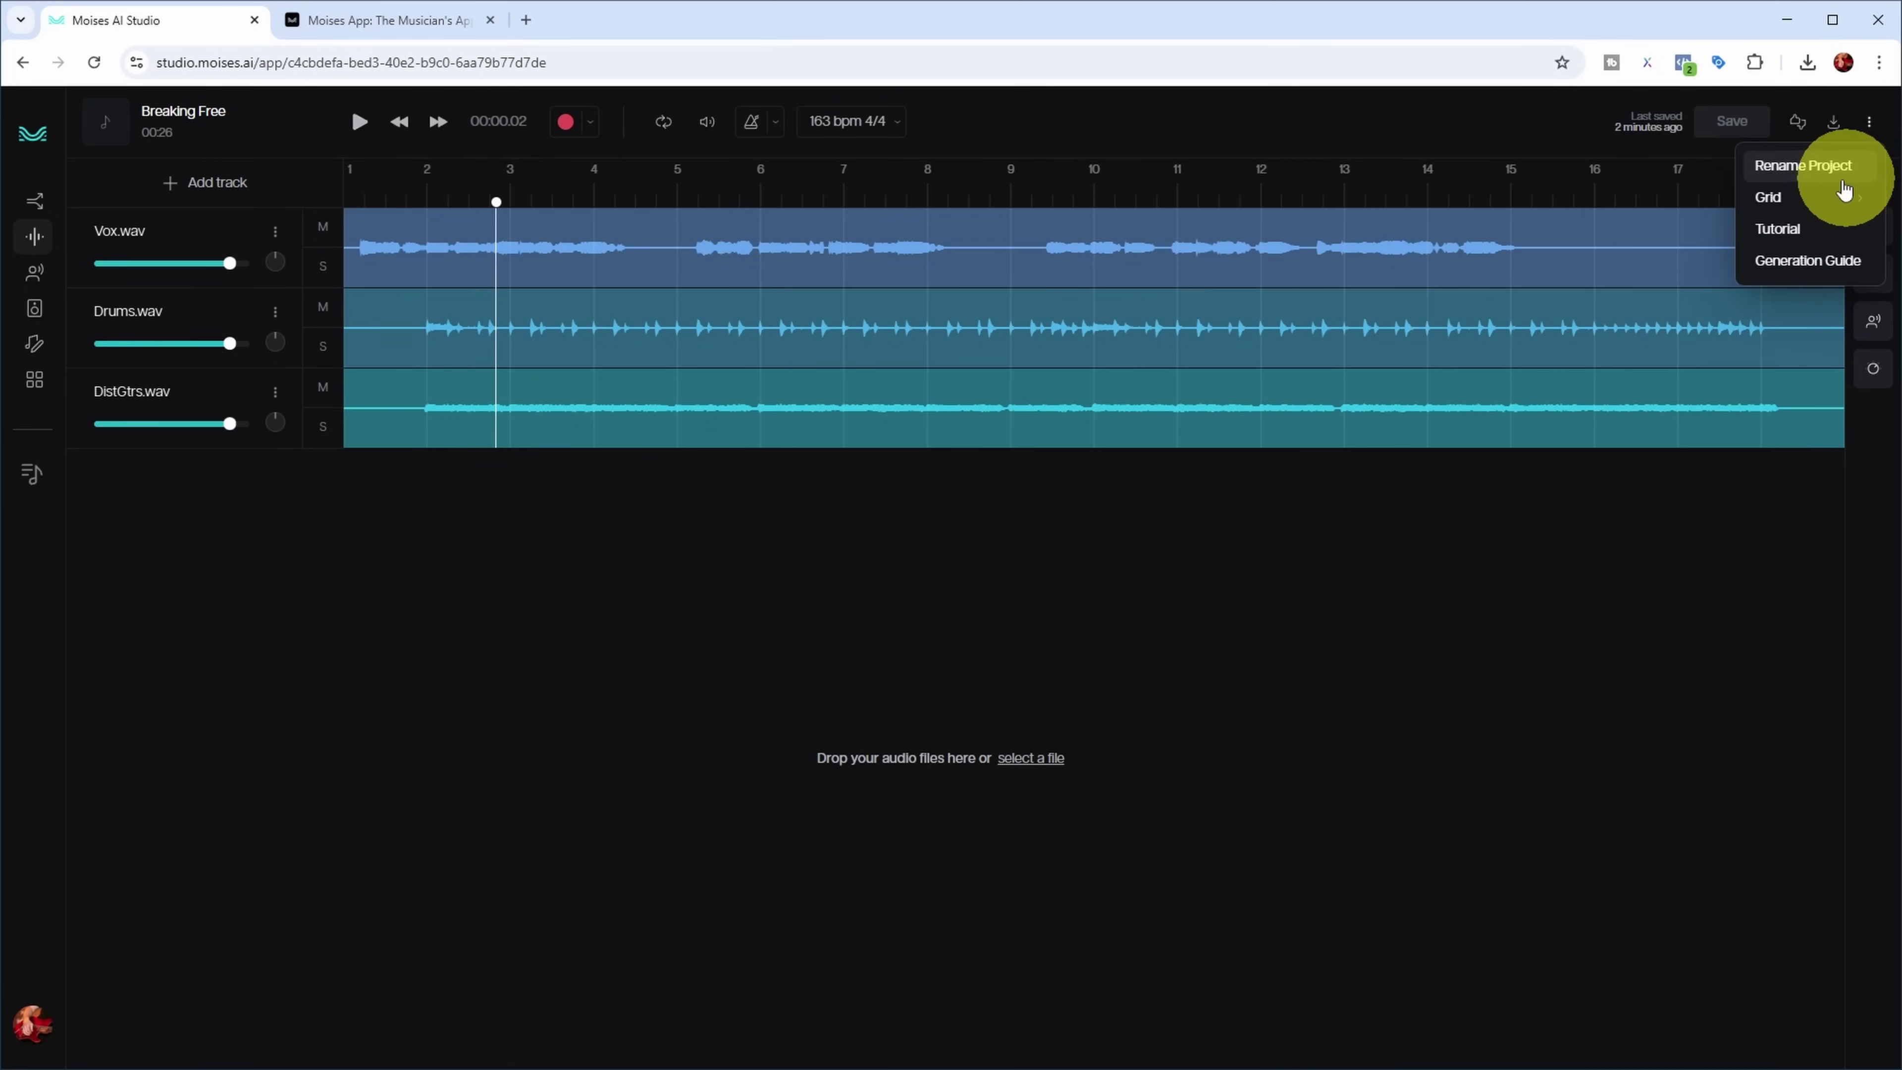
mouse_move(1835, 200)
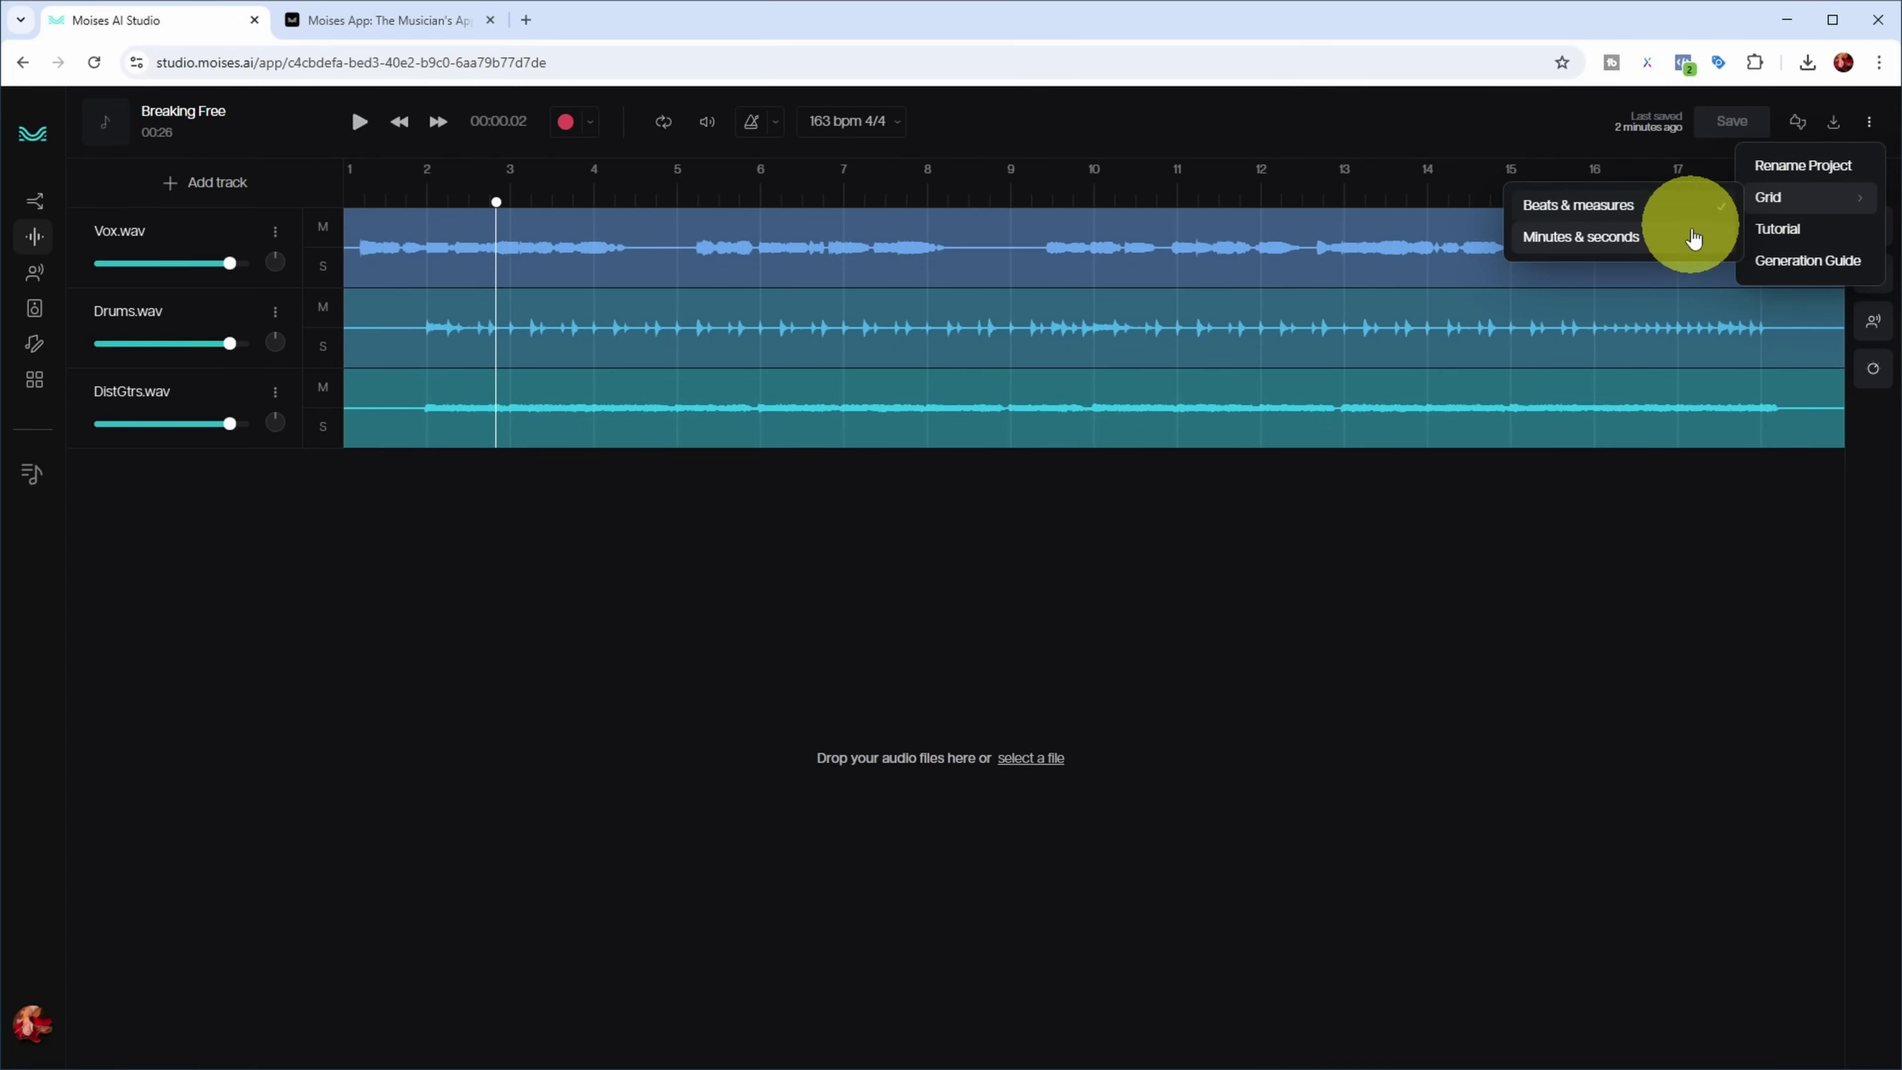
left_click(1840, 258)
left_click_drag(1893, 194, 1894, 338)
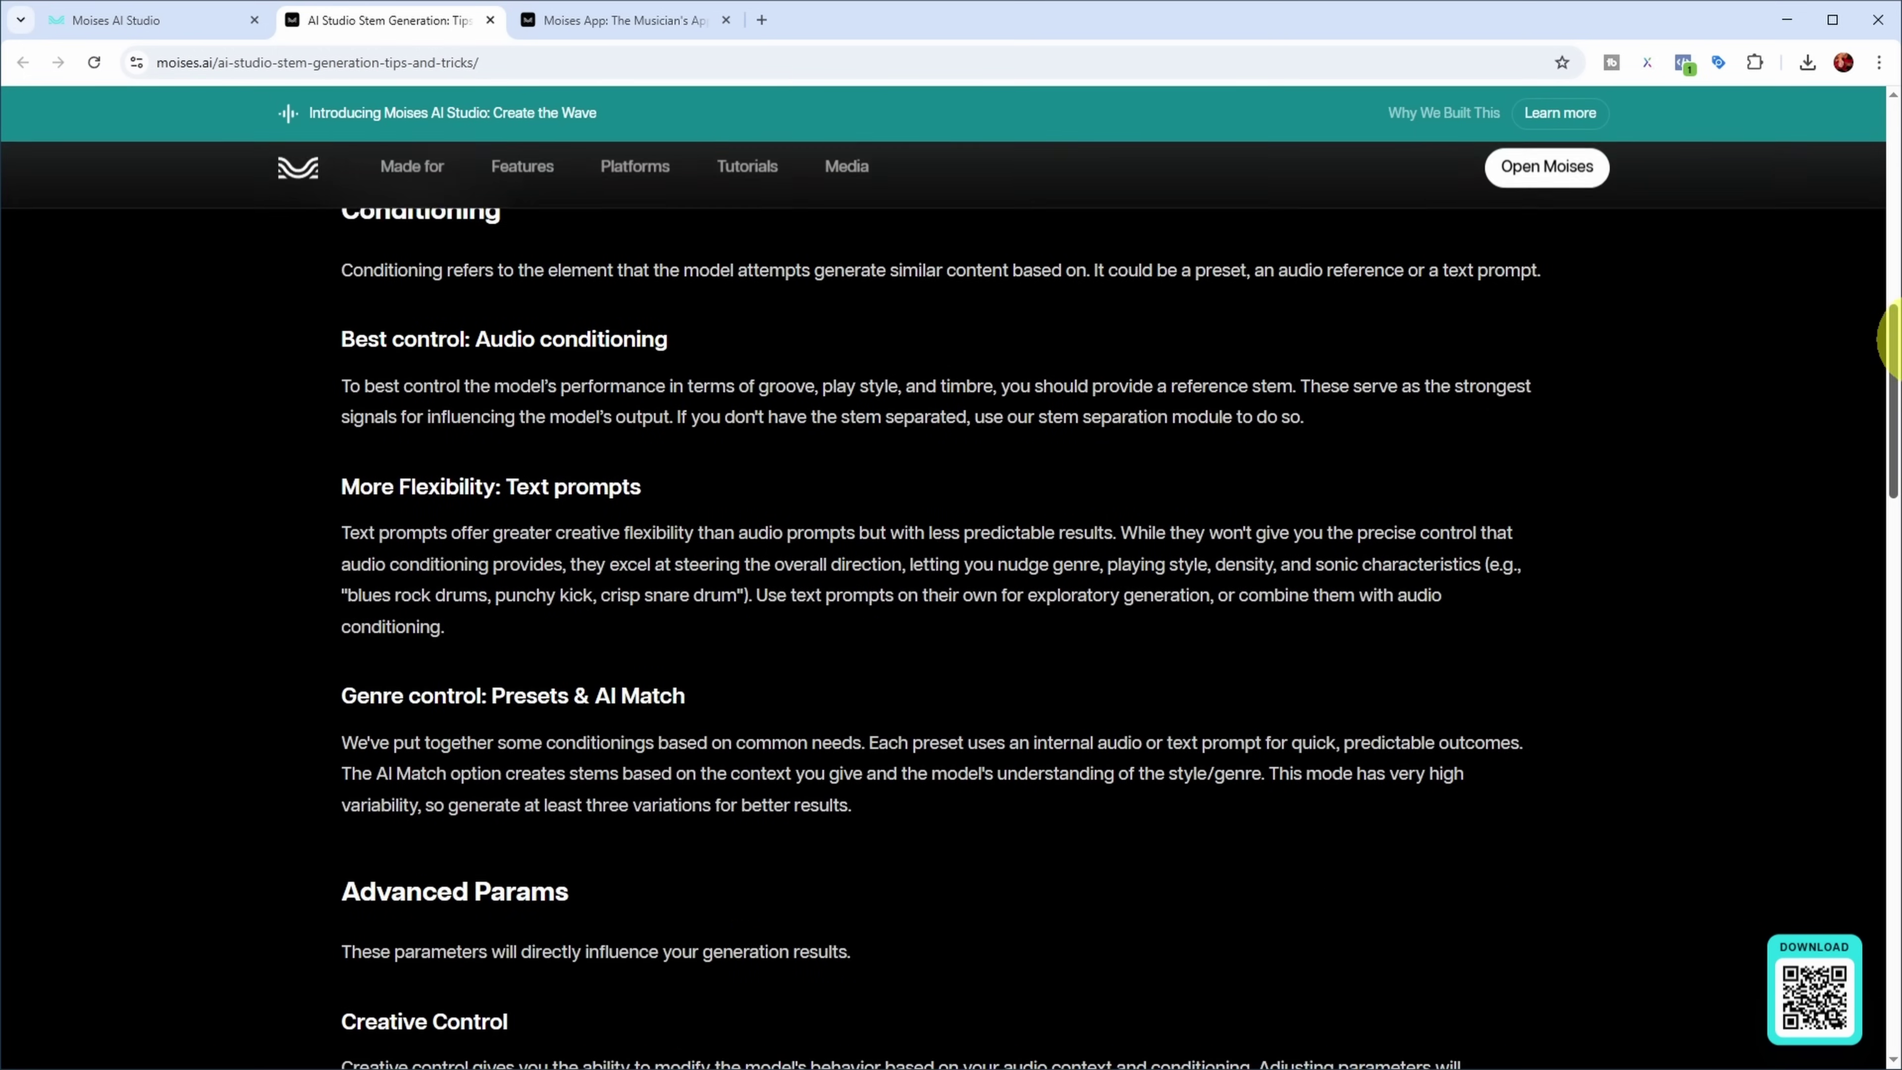
left_click(490, 20)
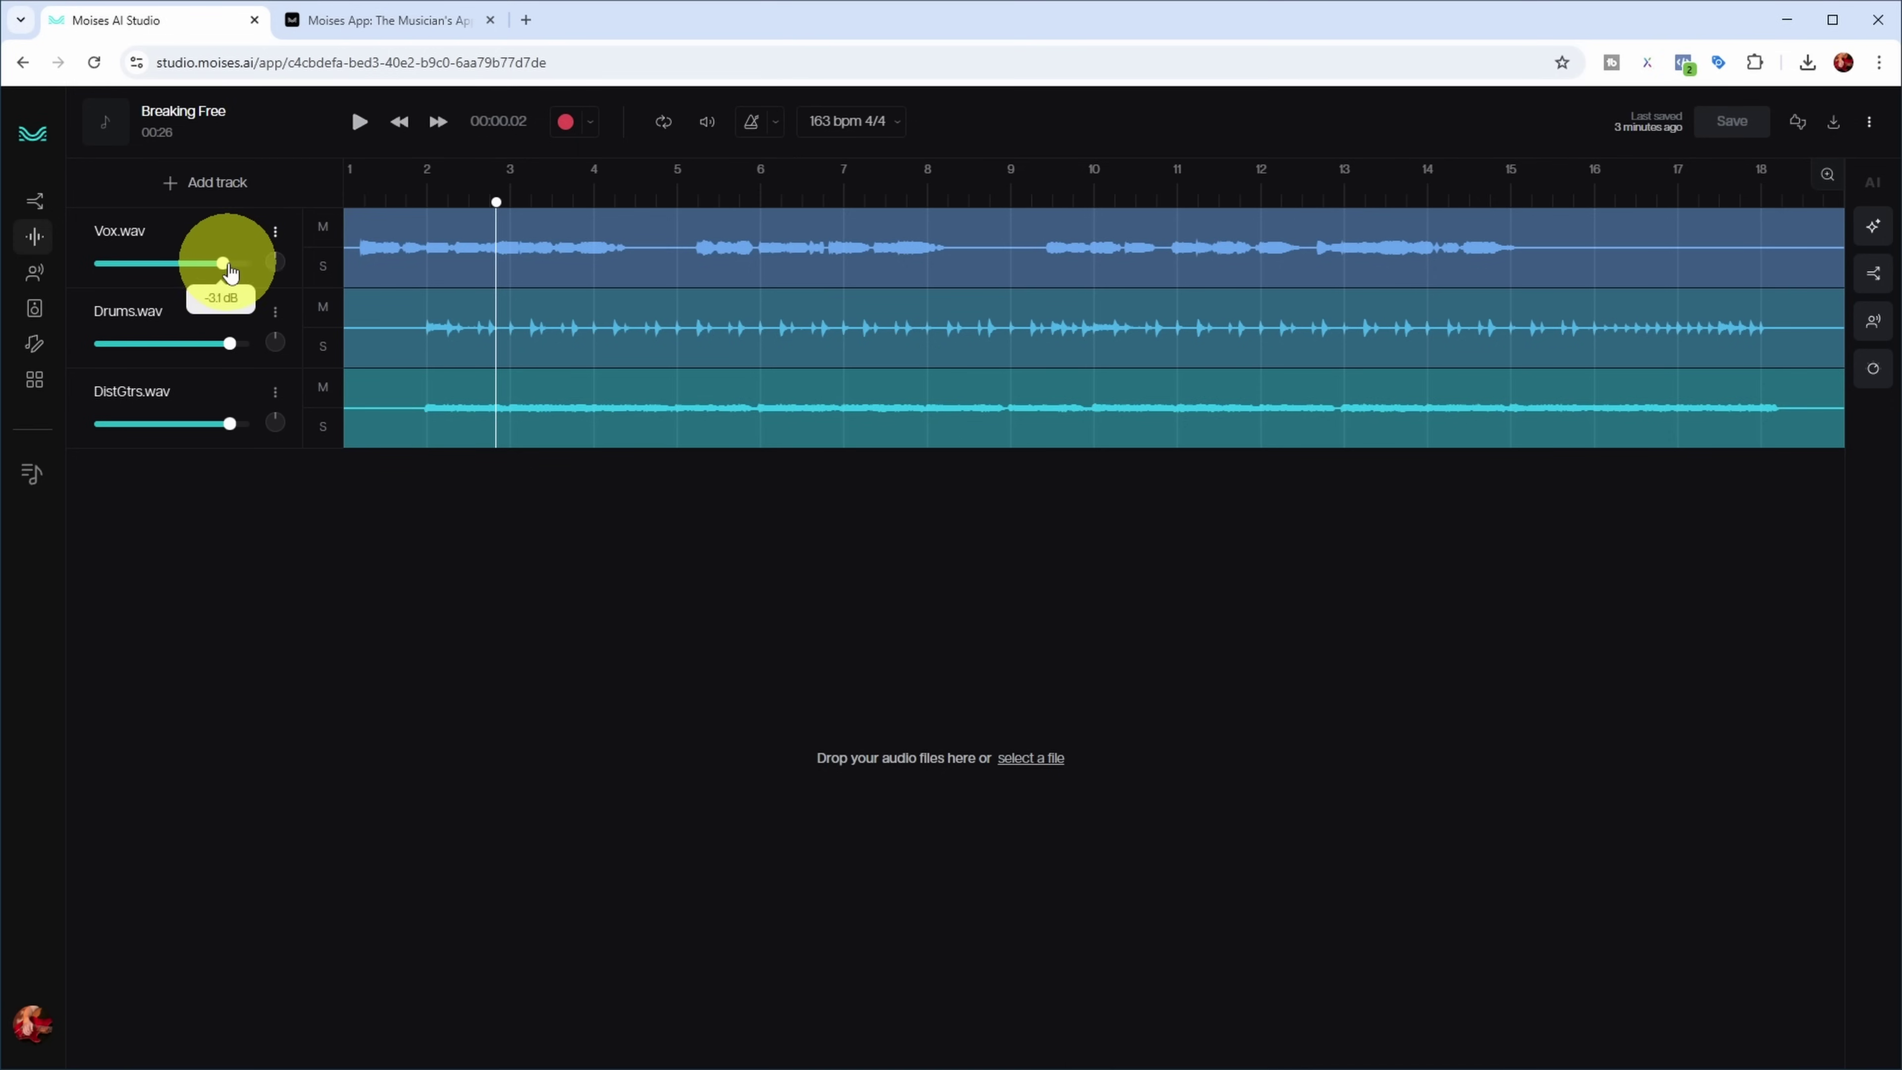
left_click(275, 231)
mouse_move(234, 313)
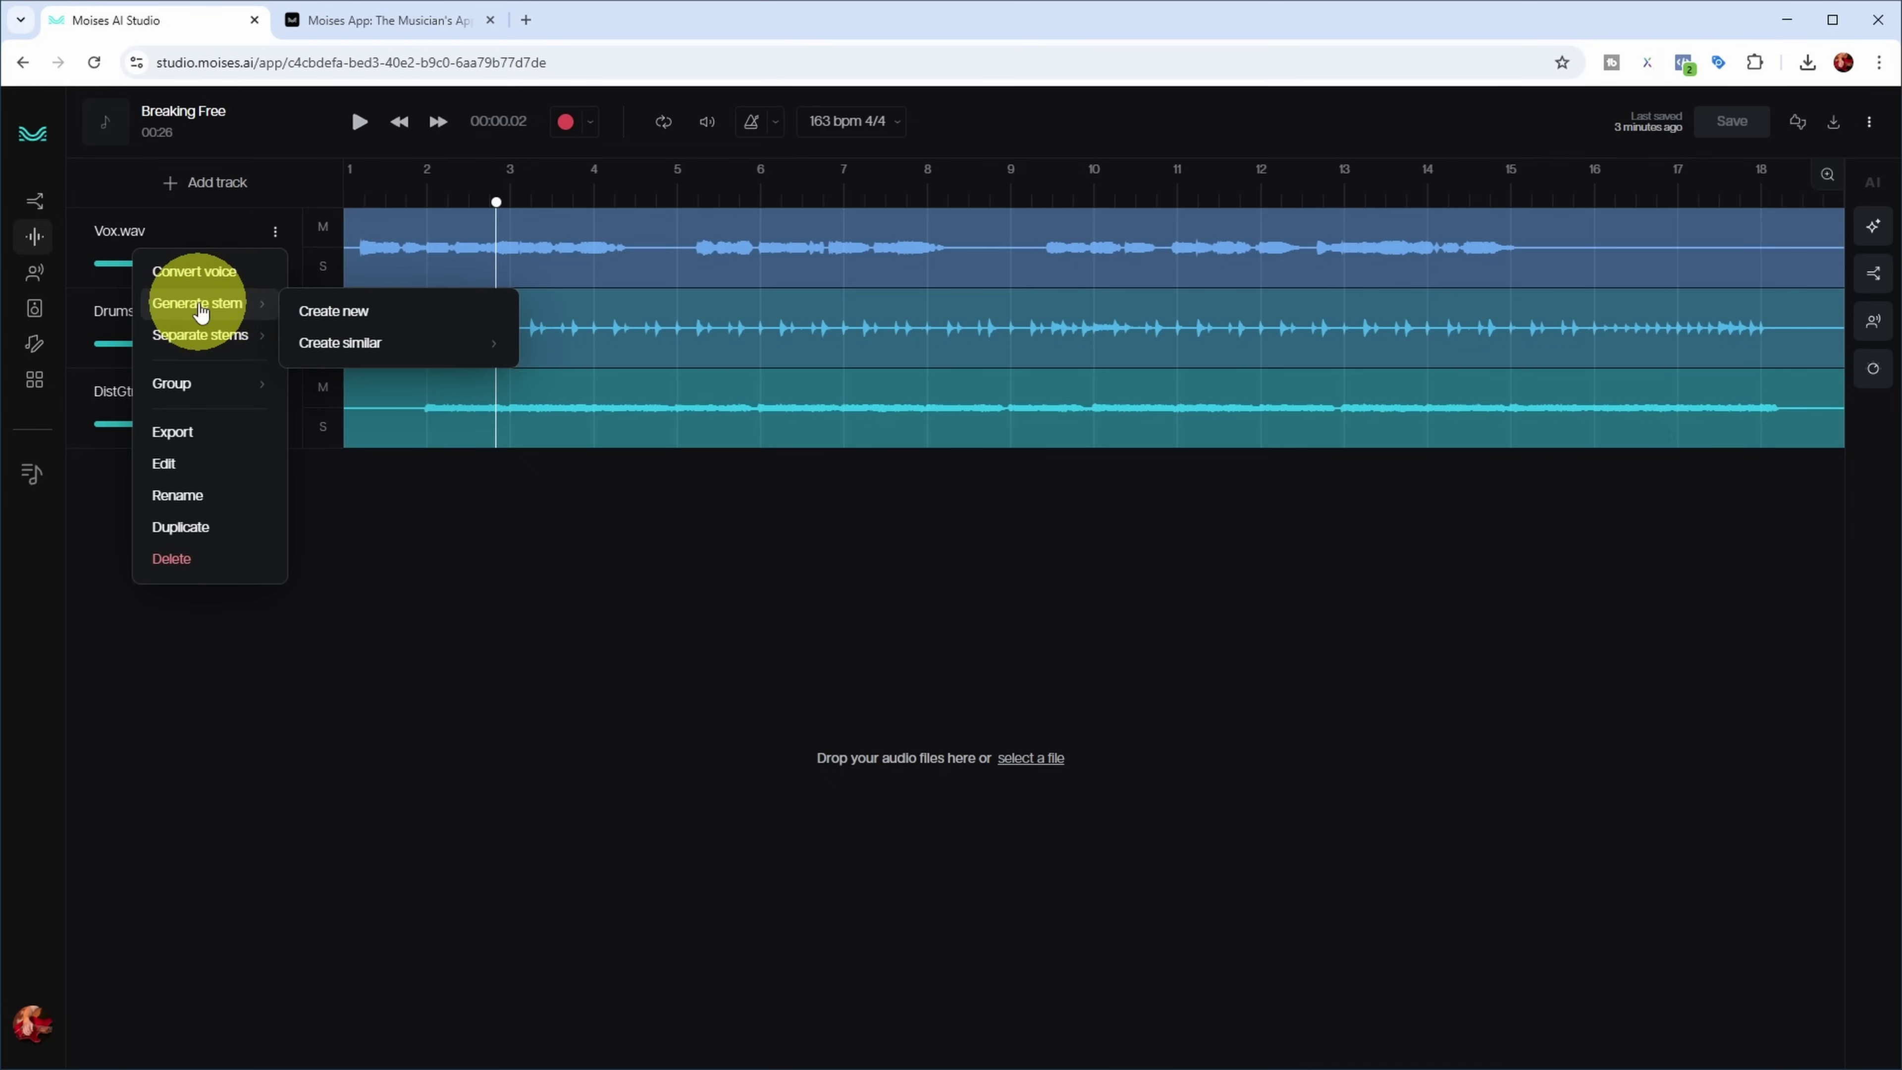
mouse_move(330, 355)
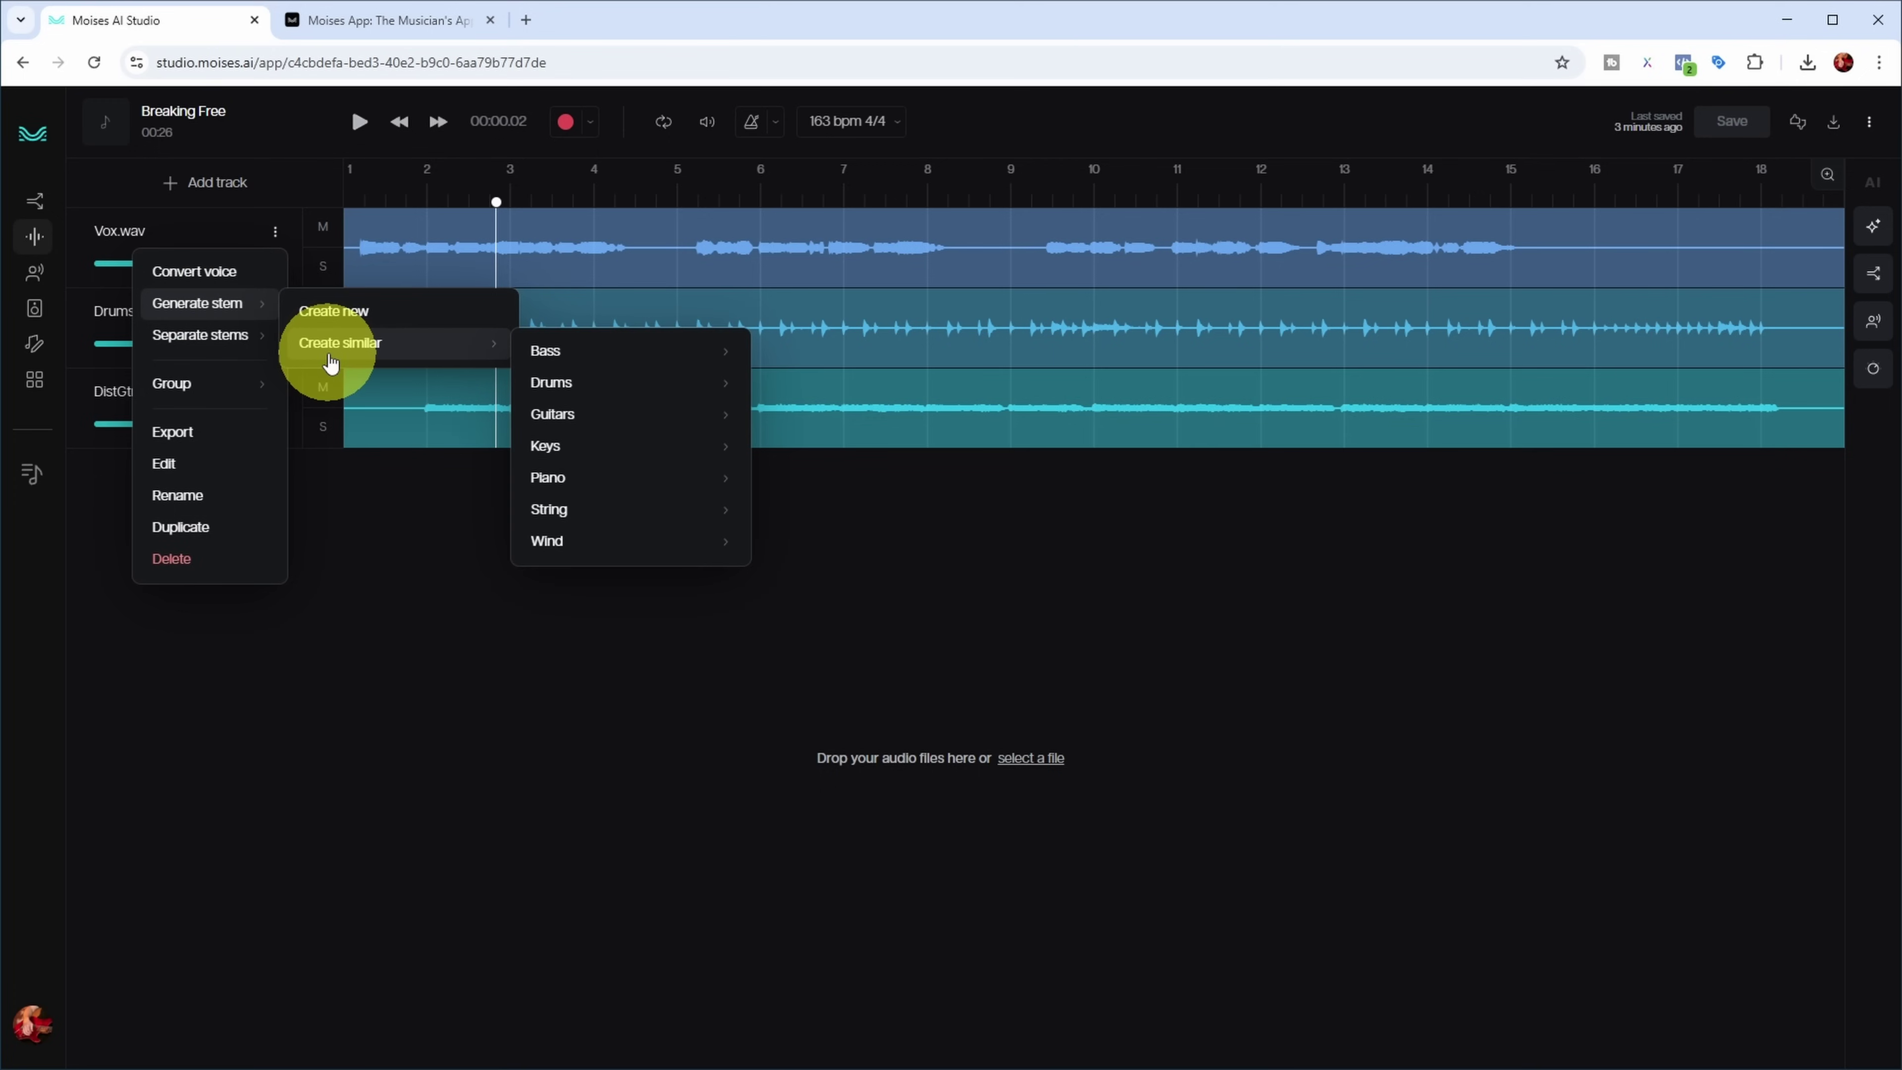
mouse_move(212, 353)
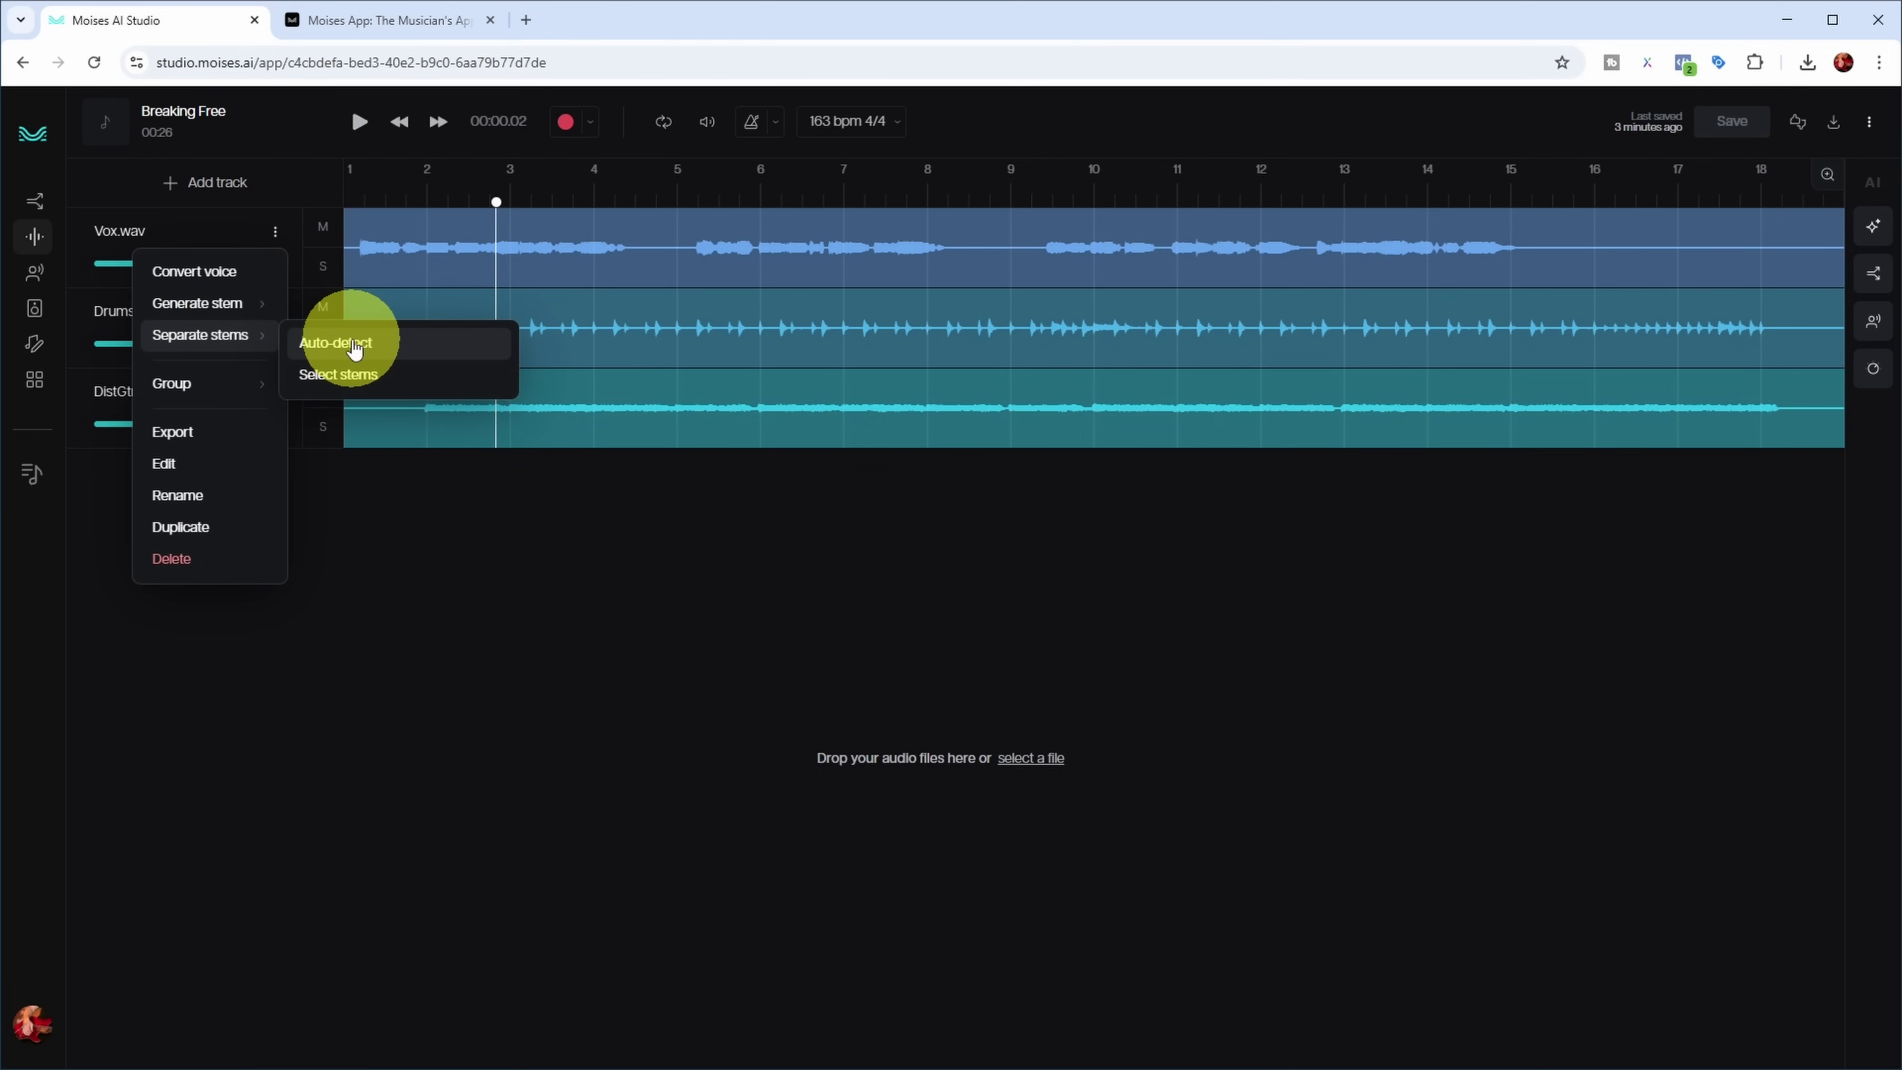
mouse_move(234, 402)
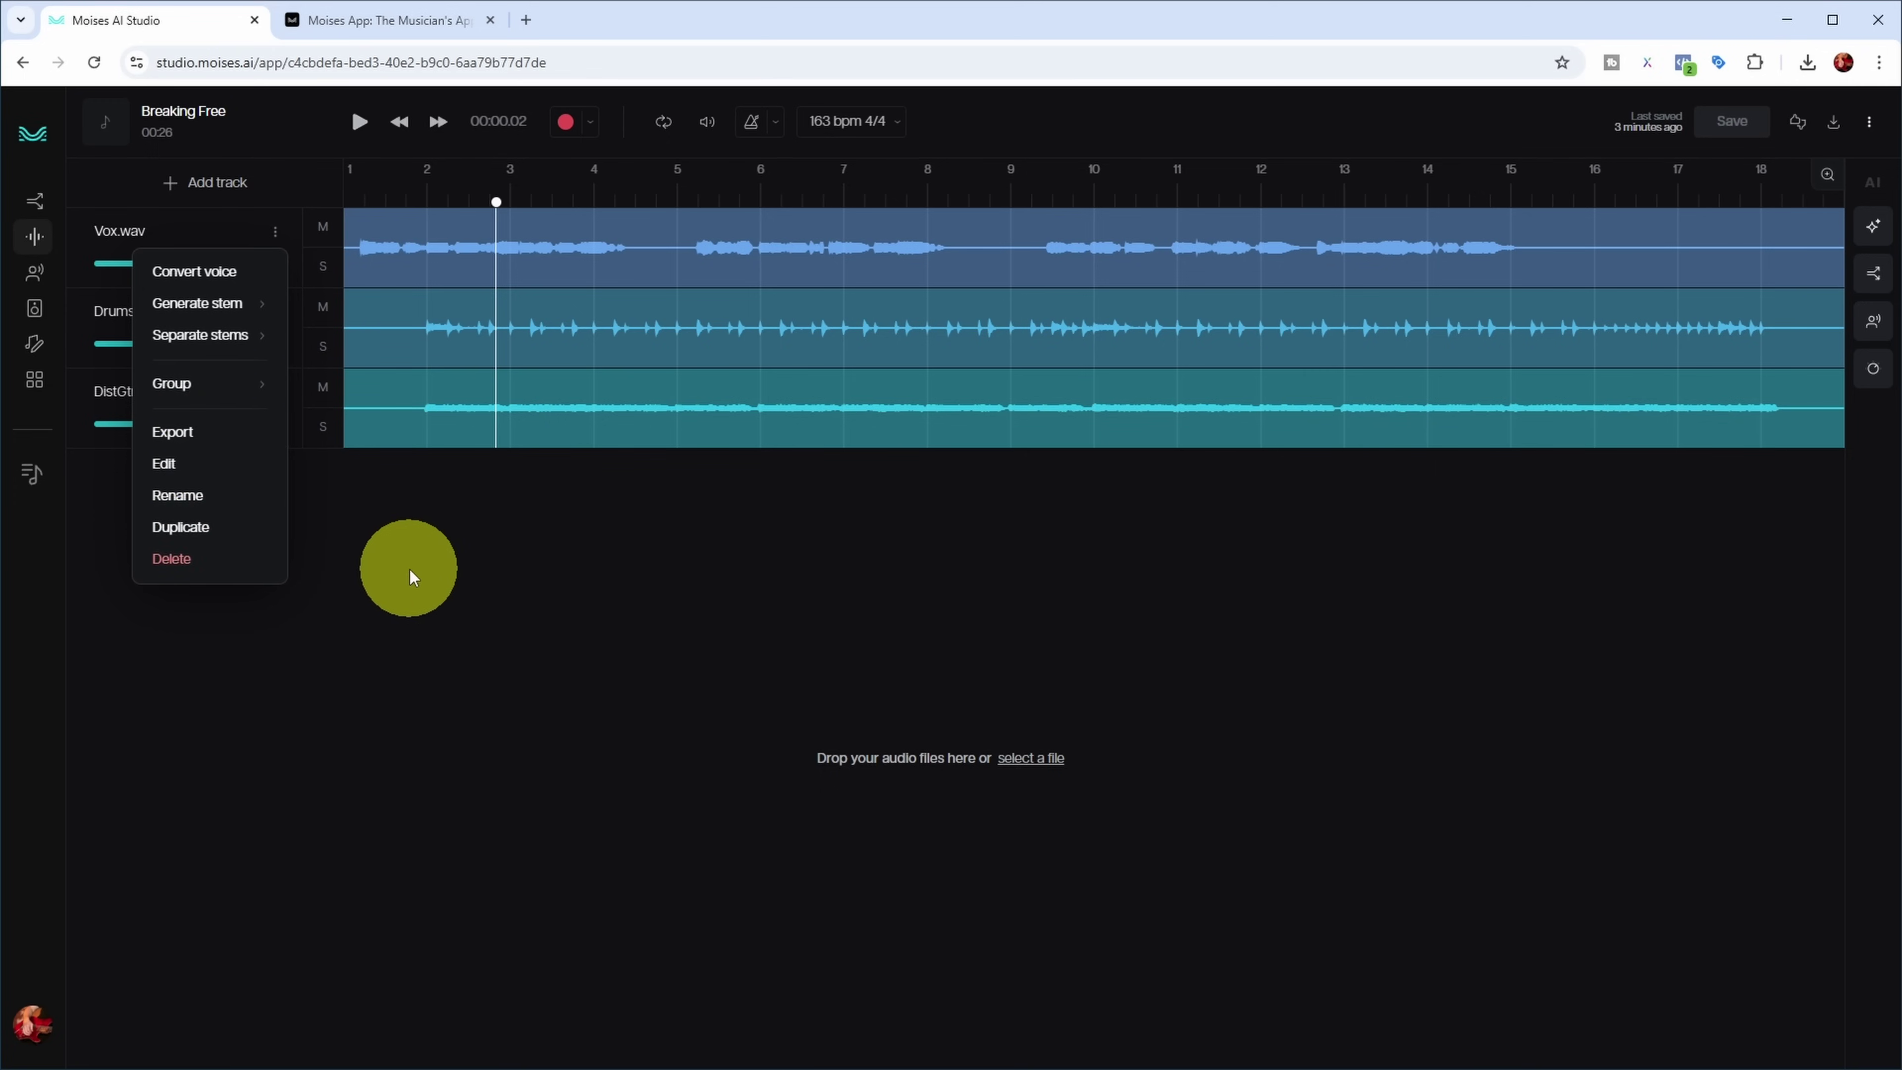
left_click(425, 582)
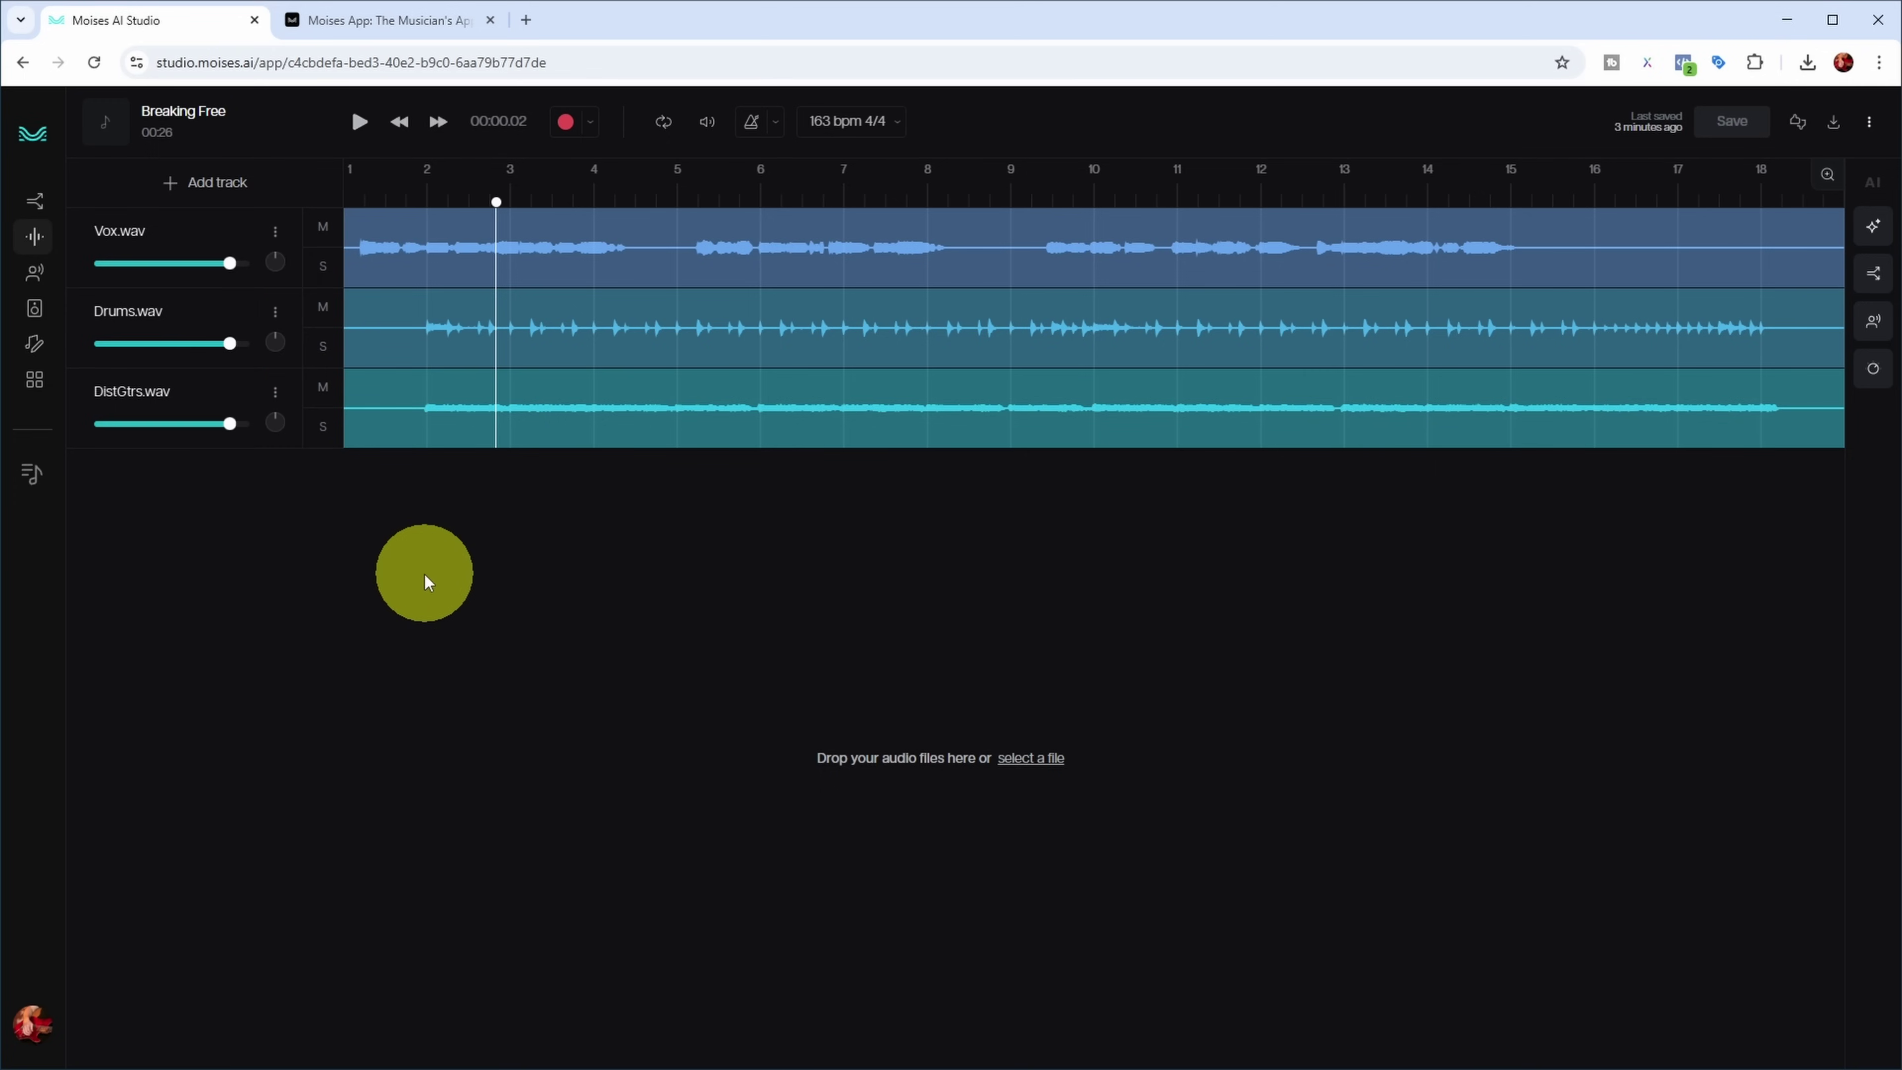
Generate an AI Match Bass stem from the Bass presets to fit the existing tracks.
left_click(1874, 237)
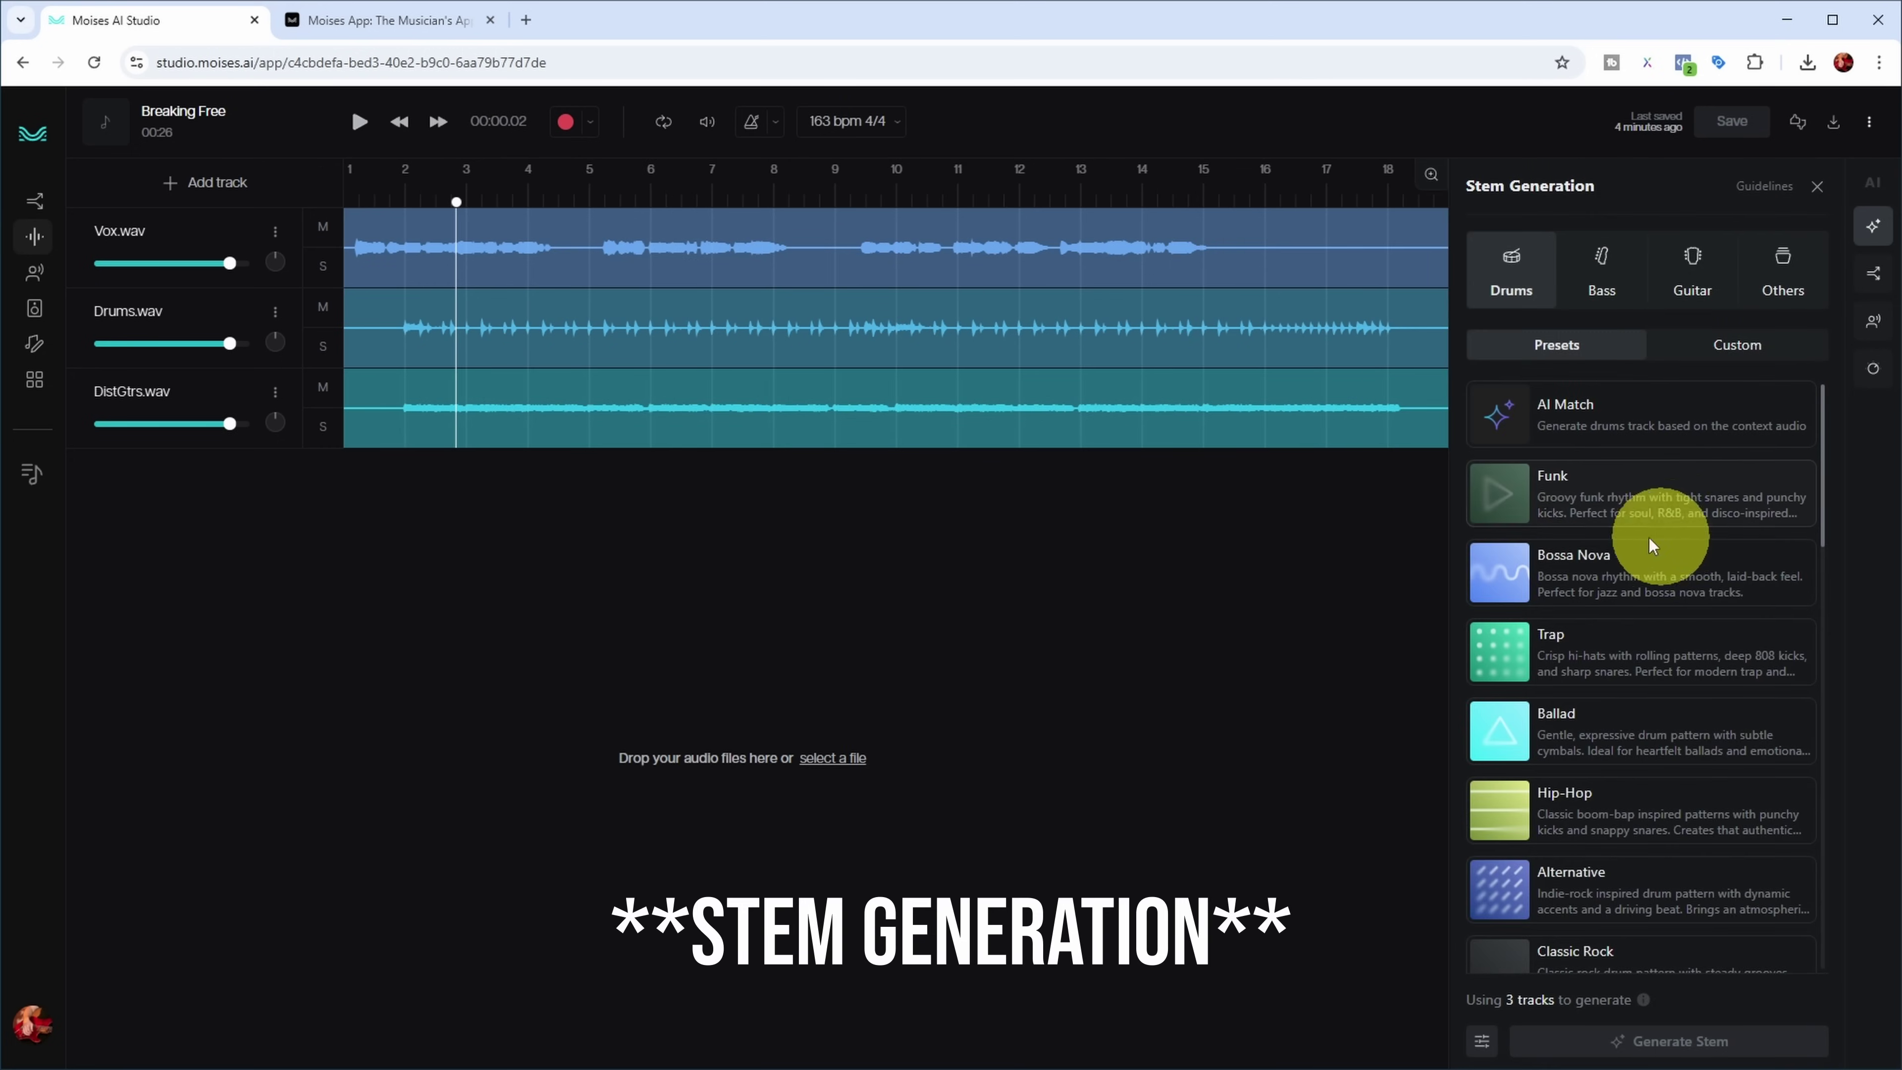
left_click(1782, 283)
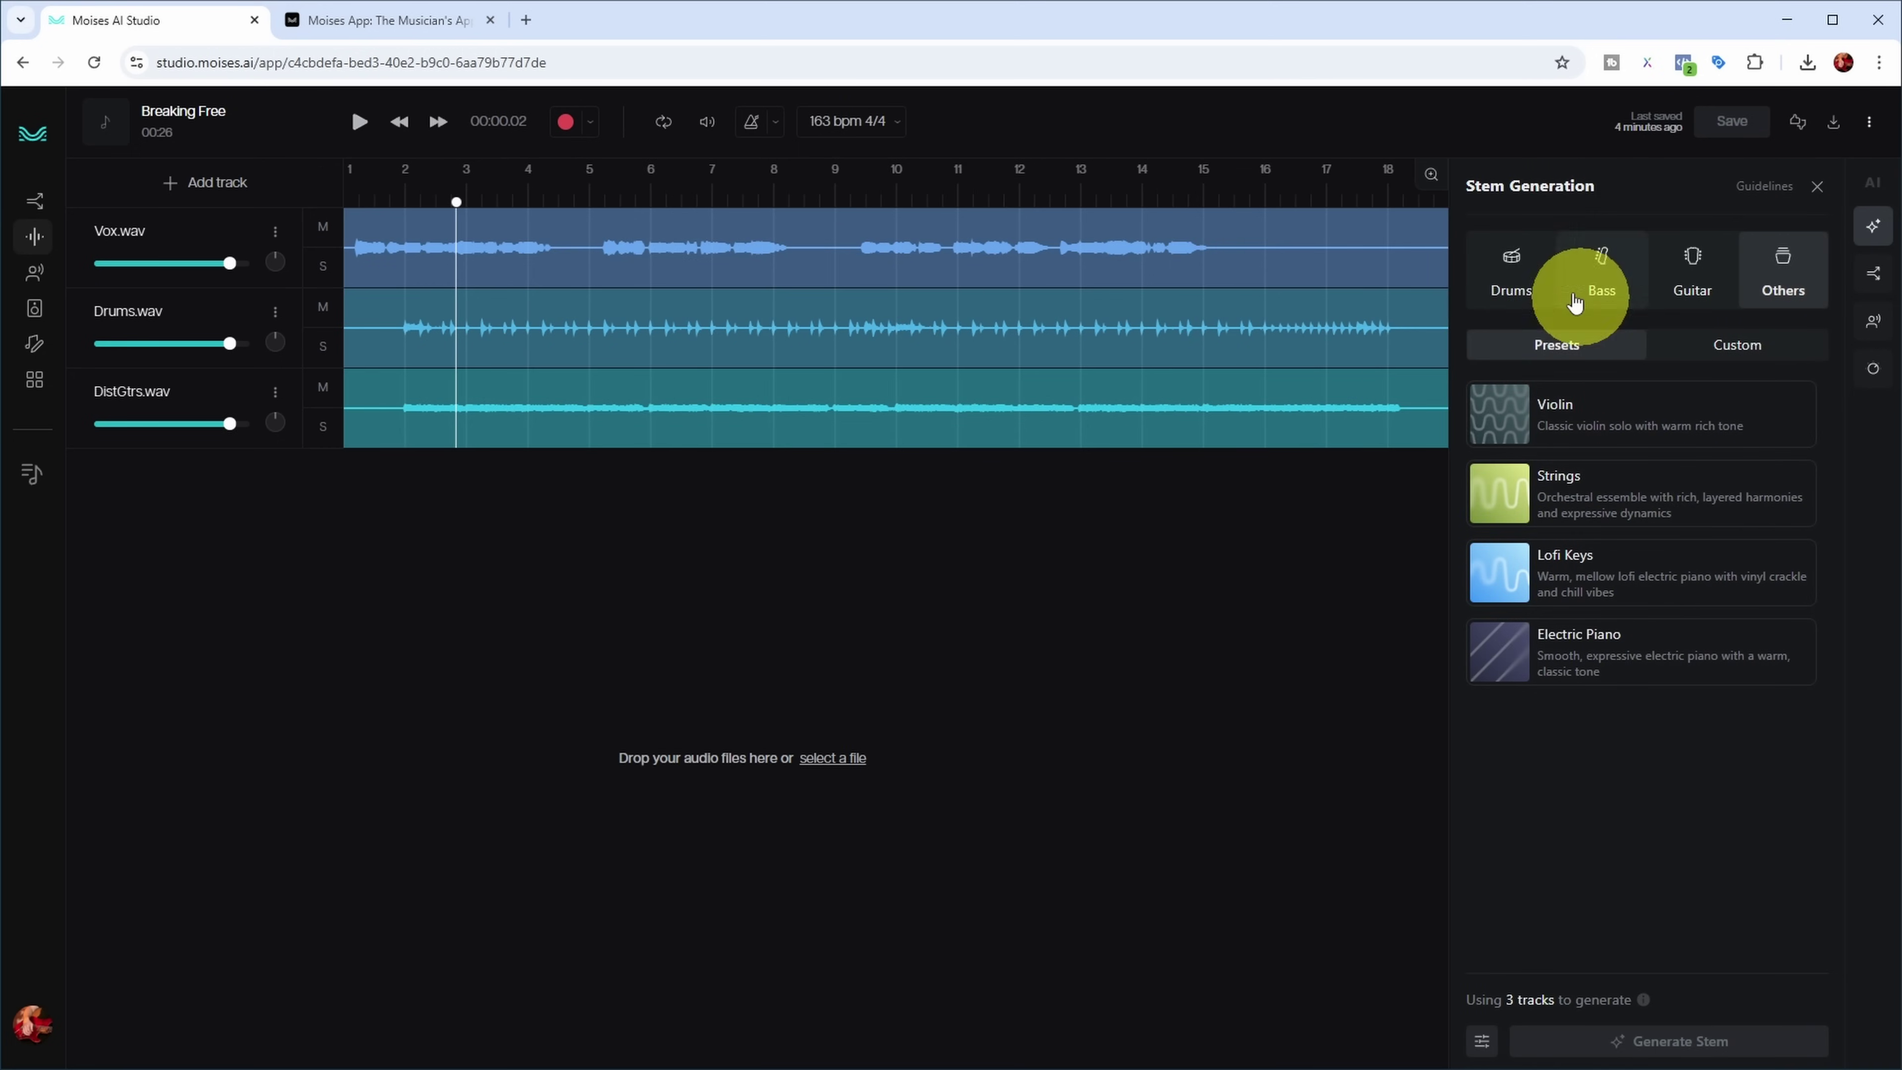
left_click(1527, 295)
left_click(1602, 277)
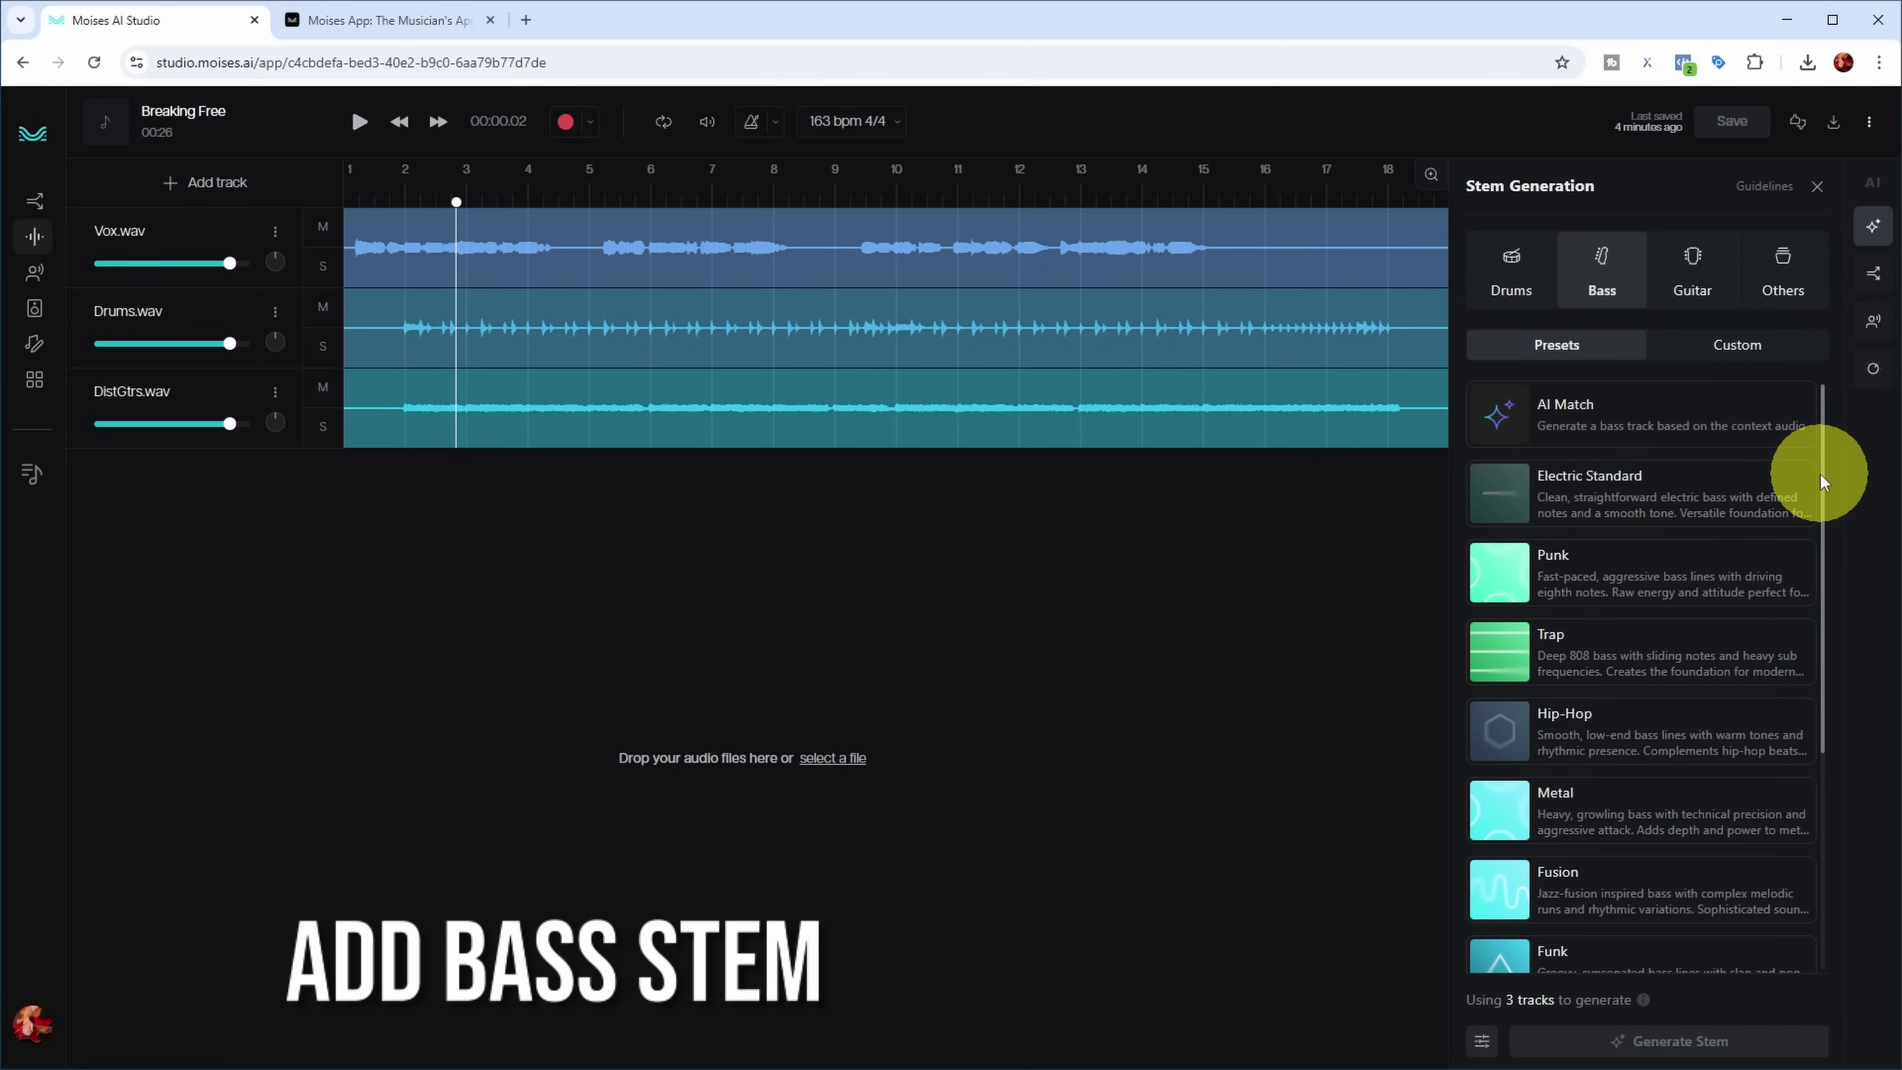
left_click(1634, 421)
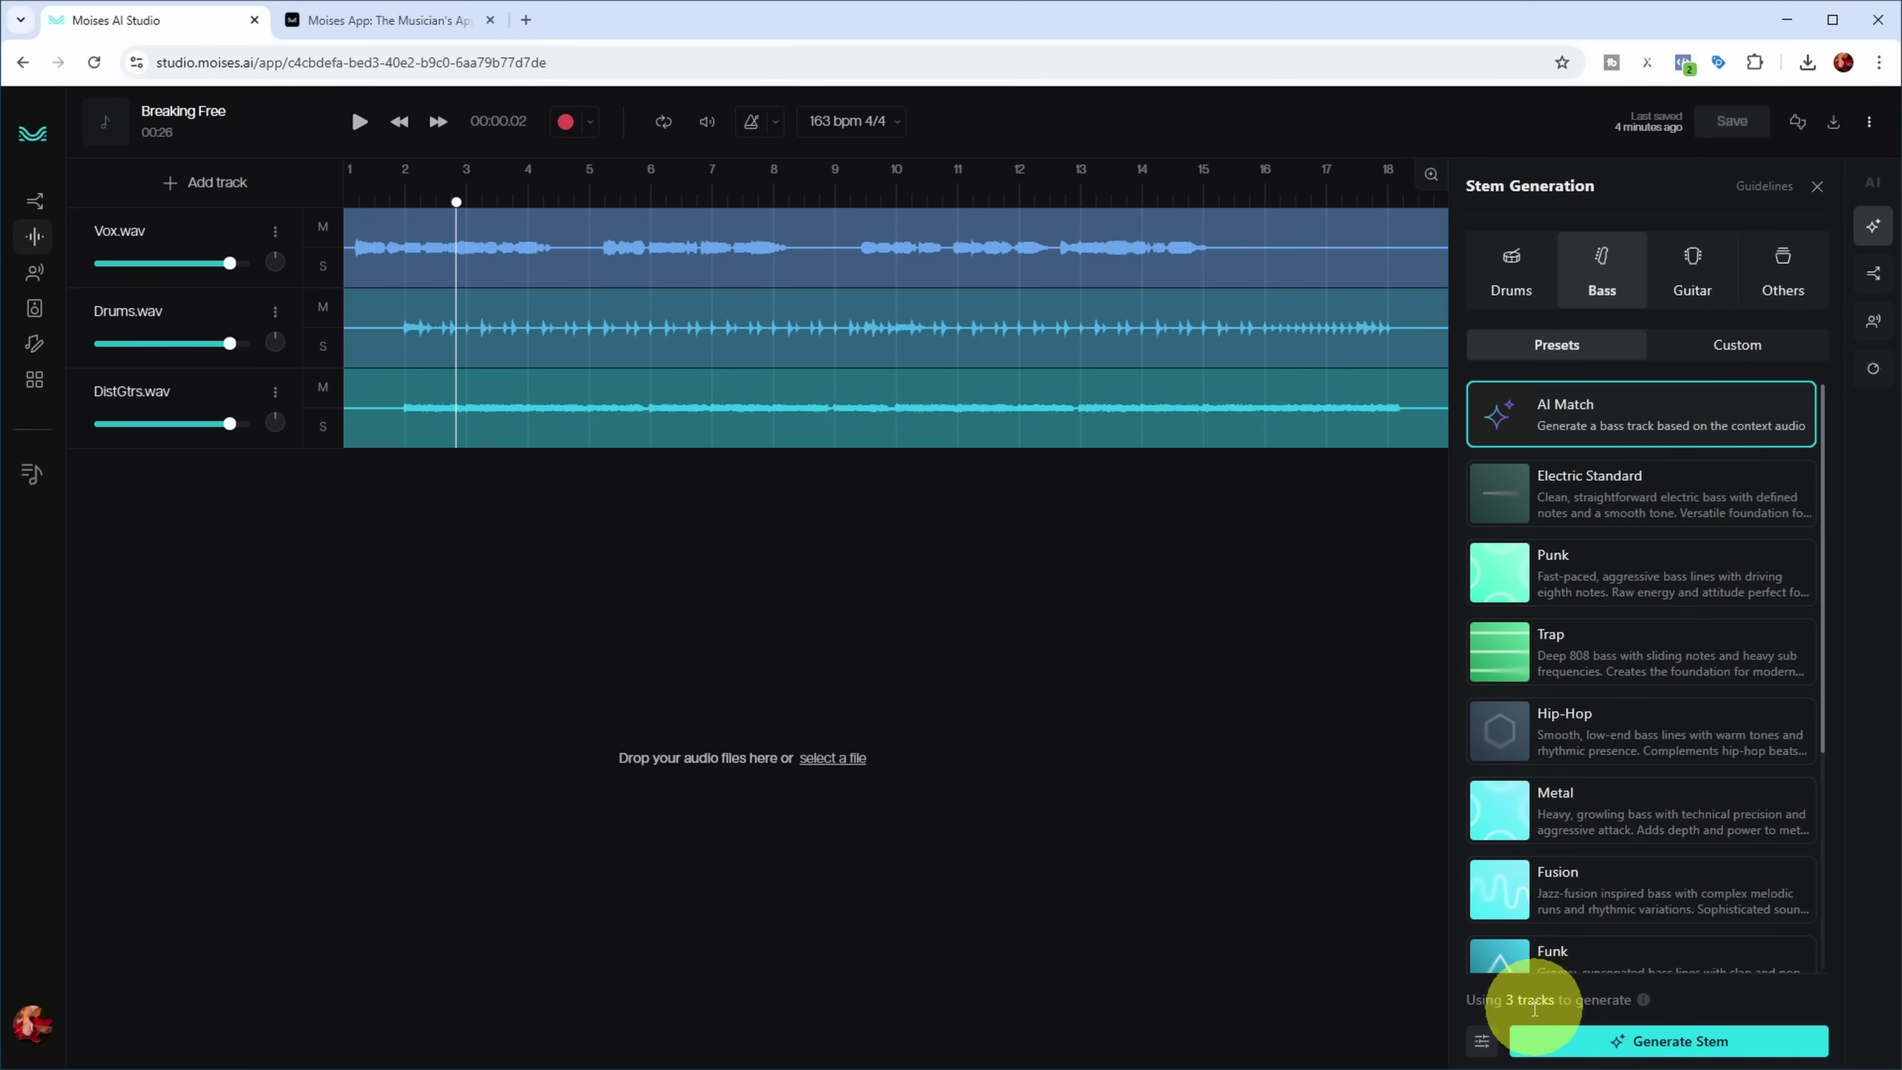
left_click(332, 235)
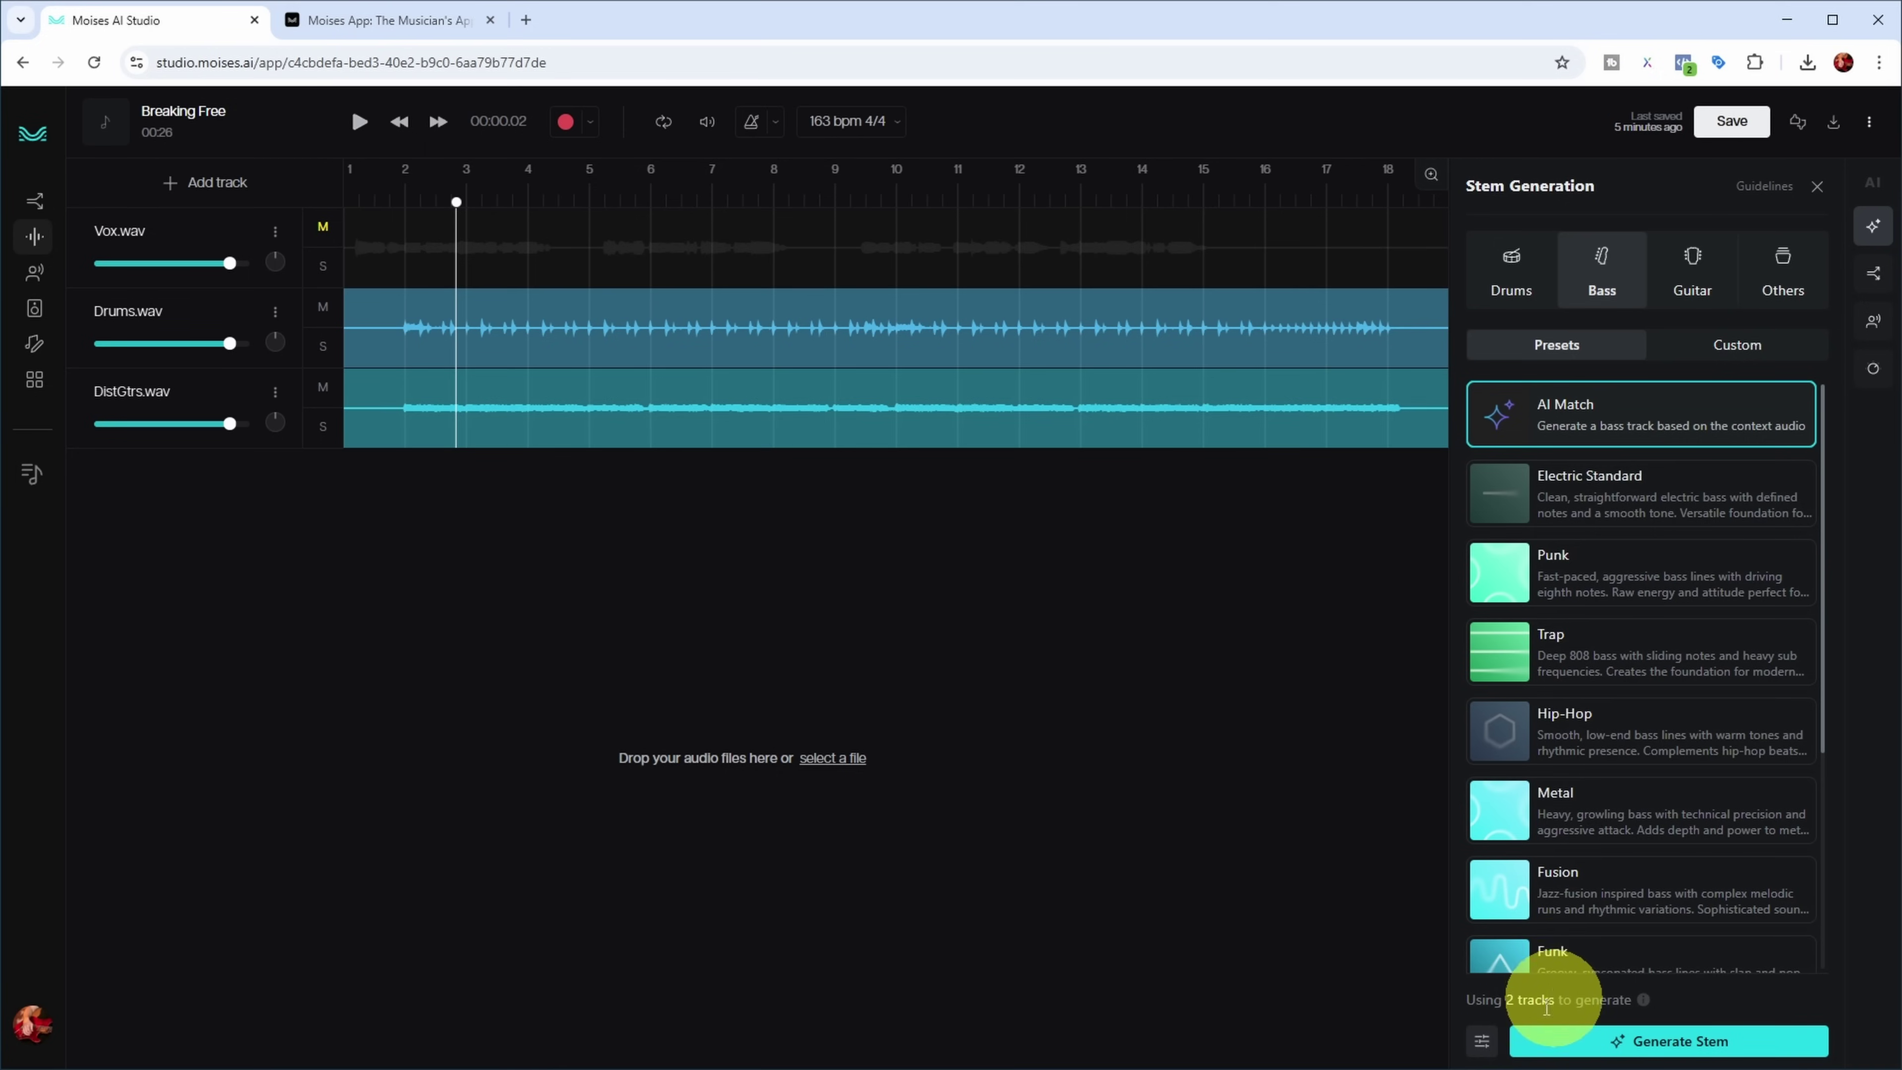
left_click(323, 227)
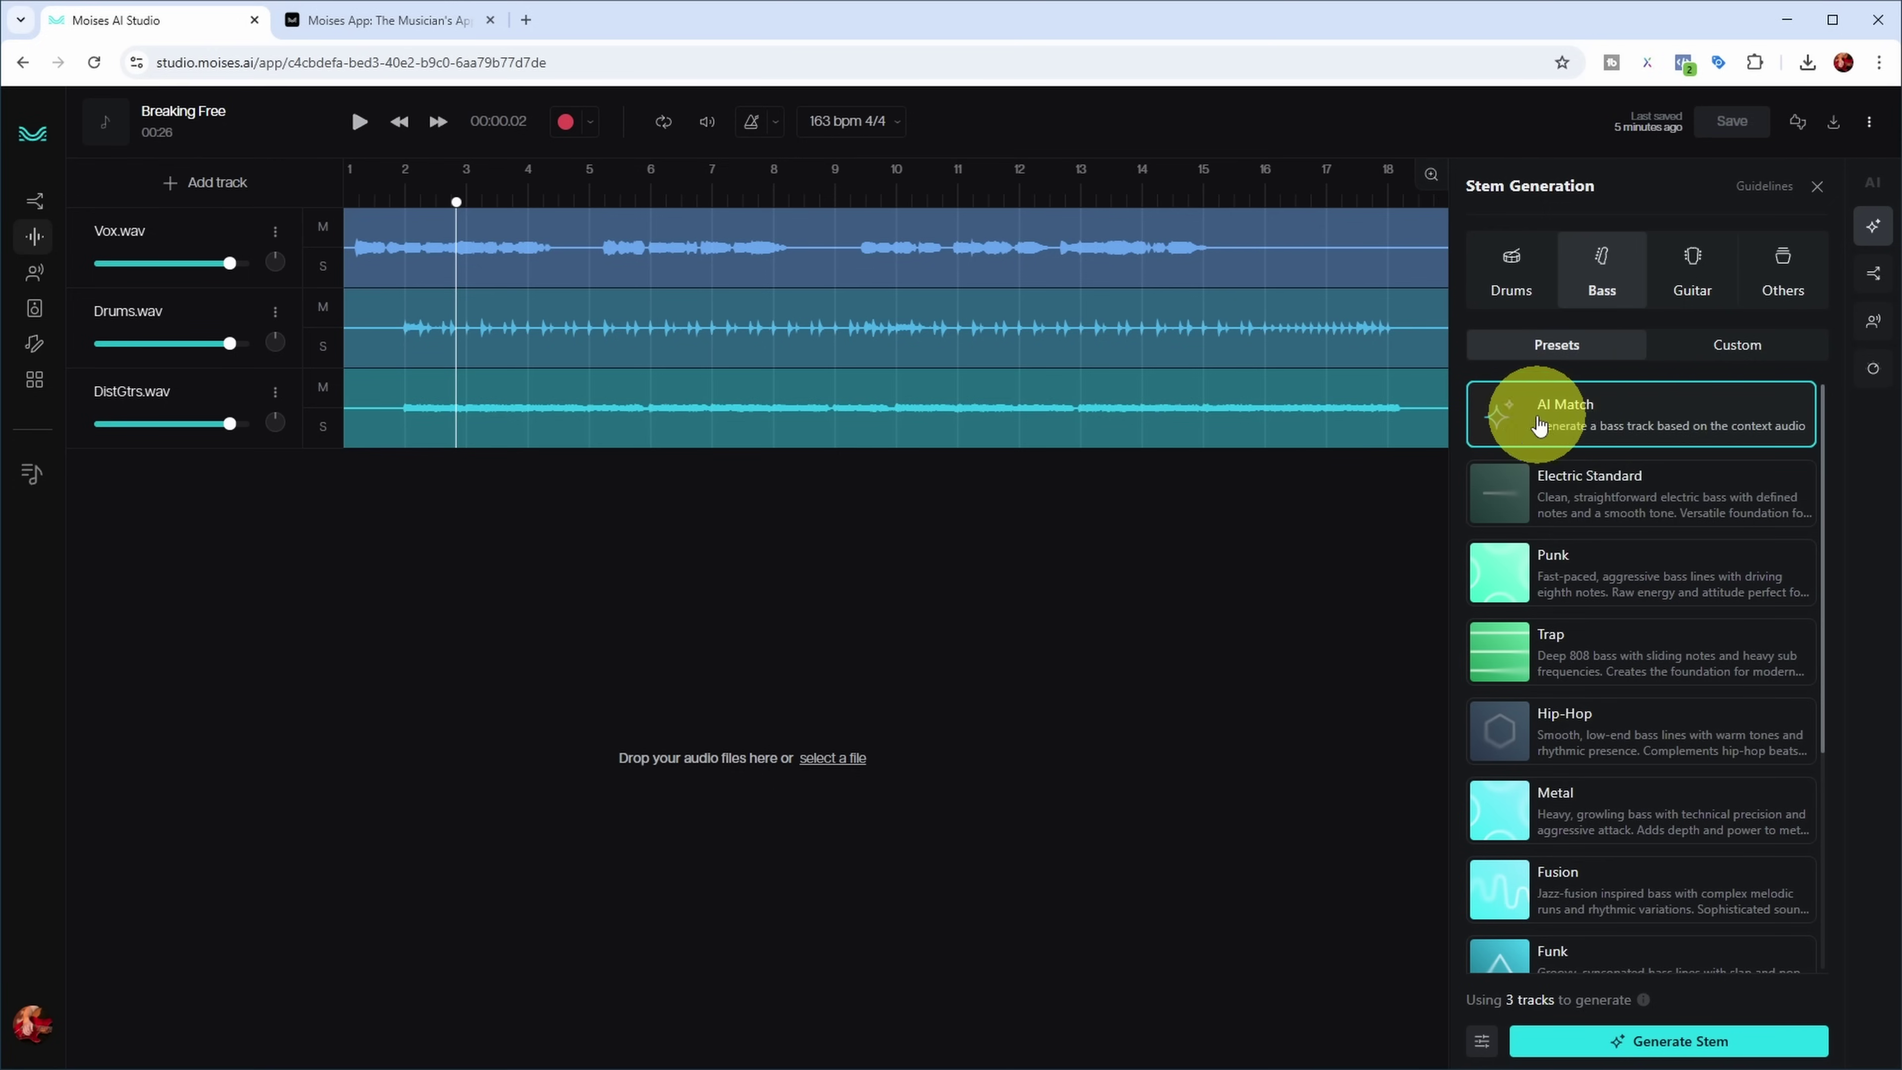
left_click(1674, 1043)
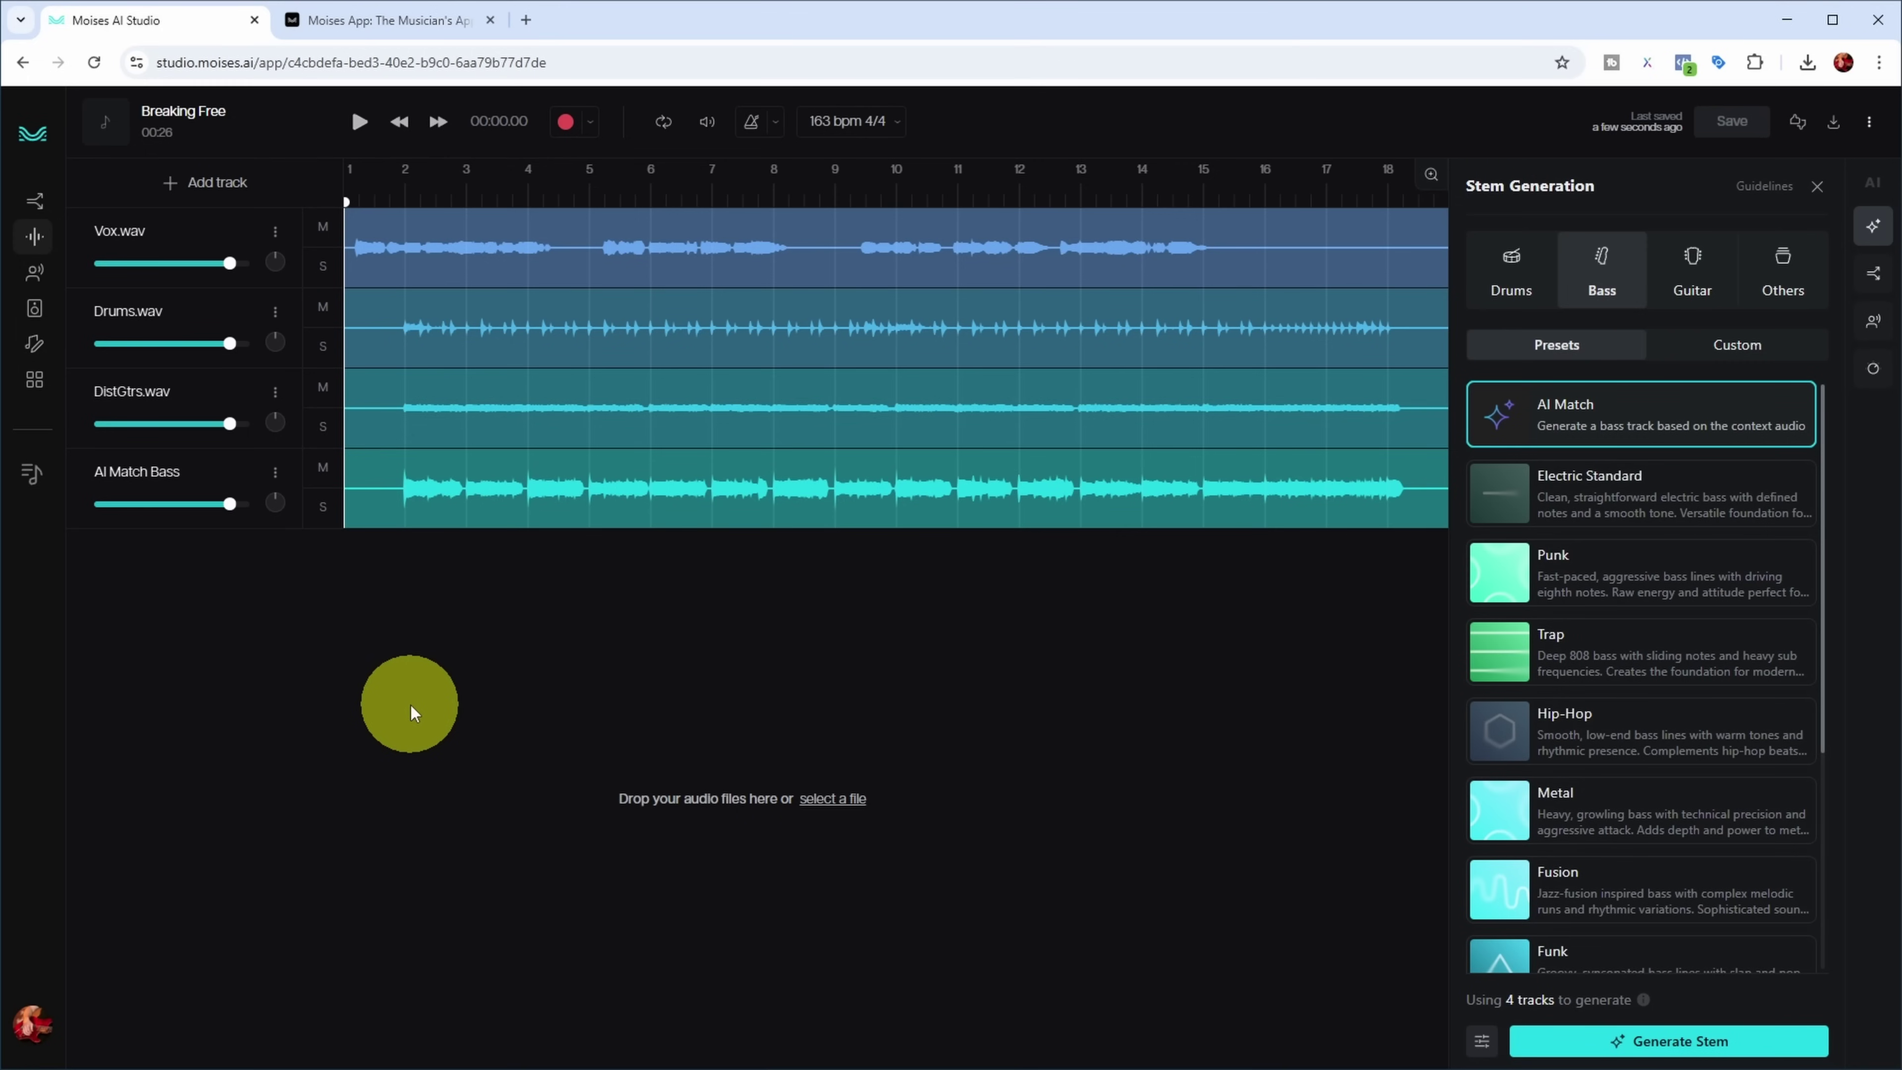
Play the four-track mix, muting and unmuting AI Match Bass to compare.
key("space")
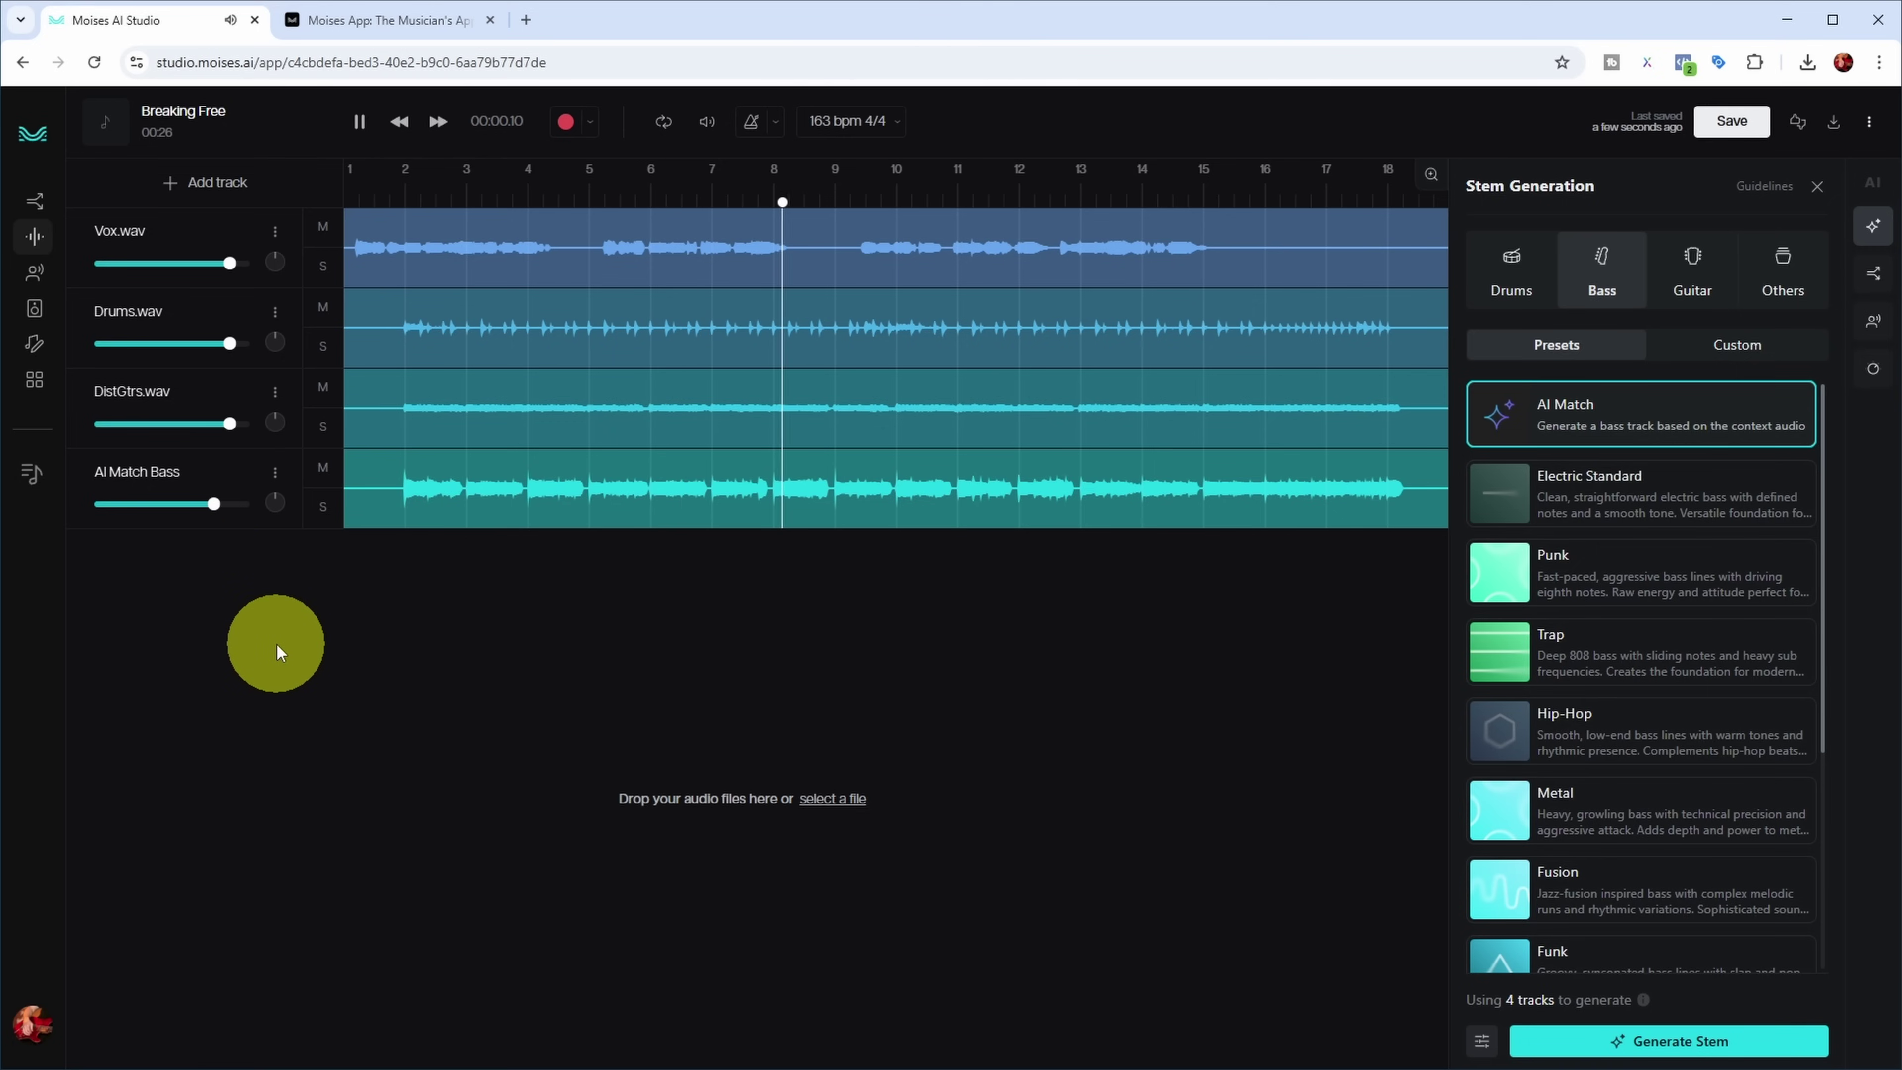
left_click(323, 468)
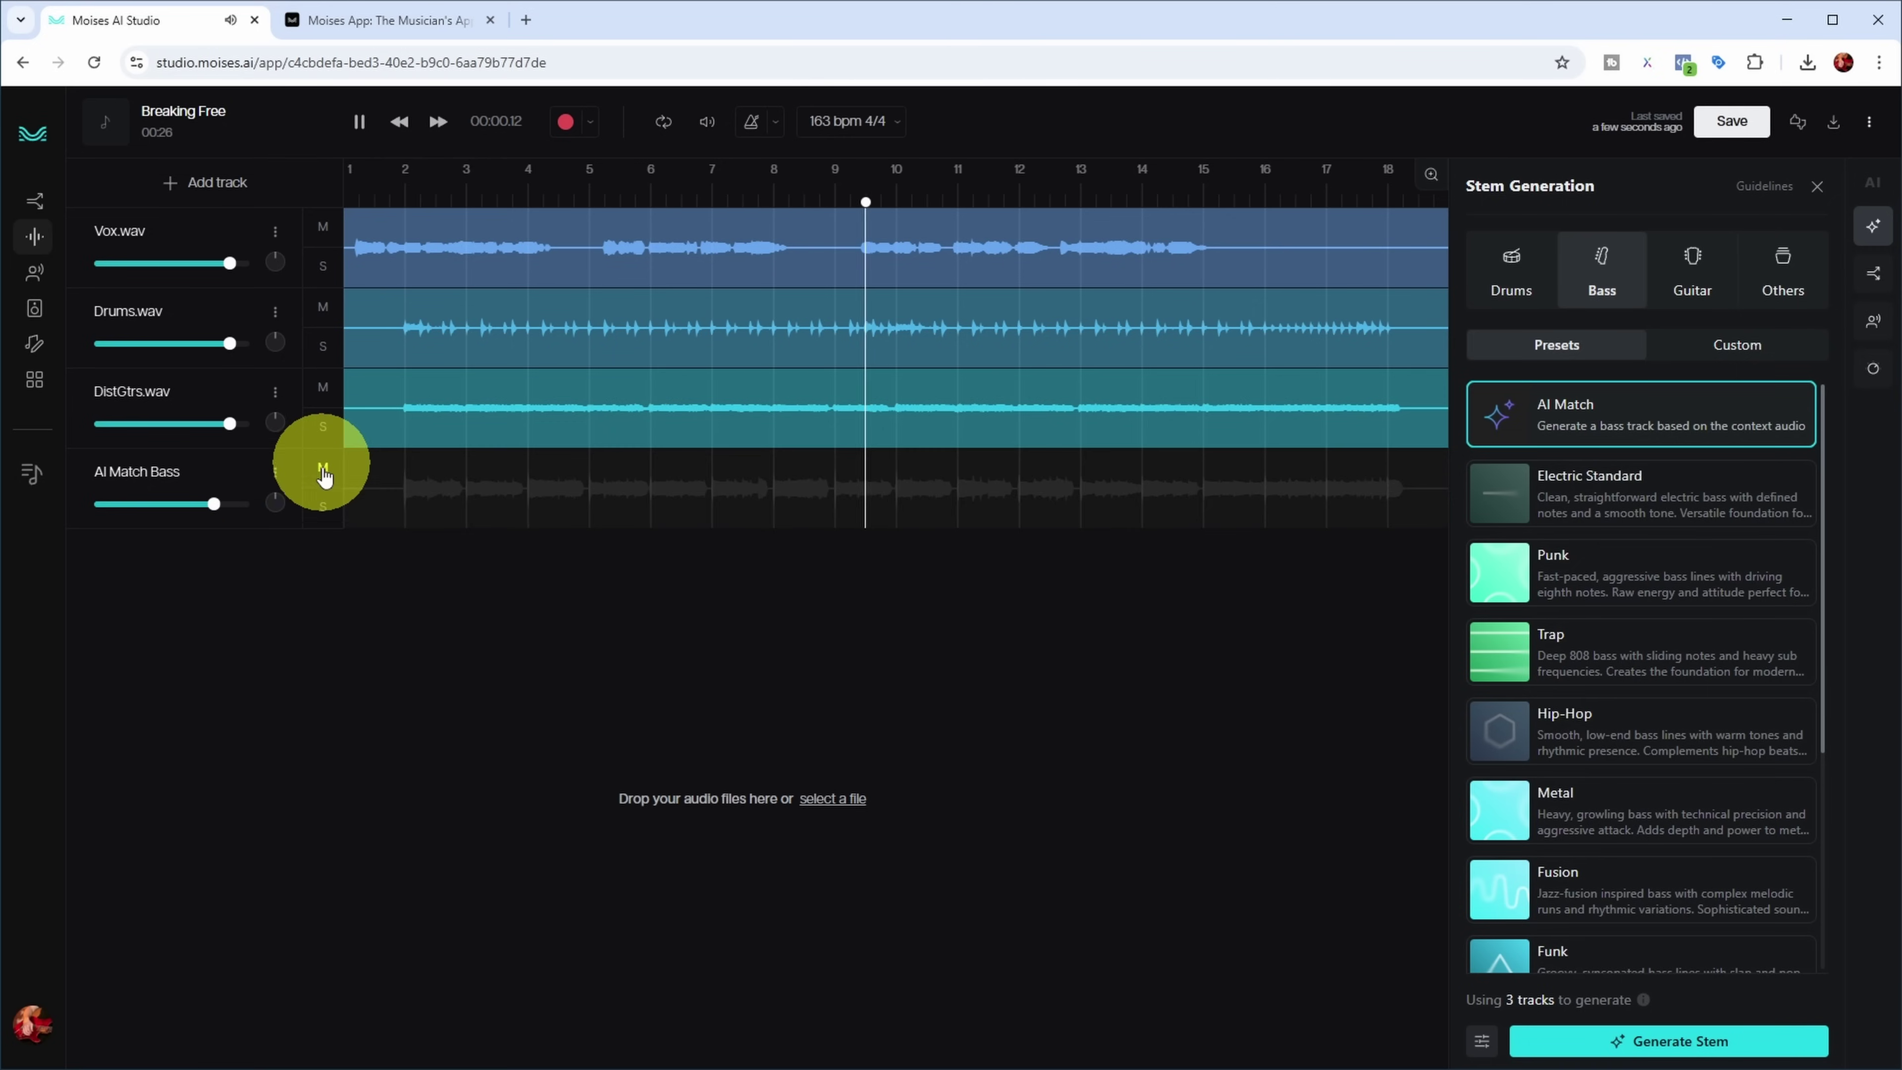
left_click(323, 469)
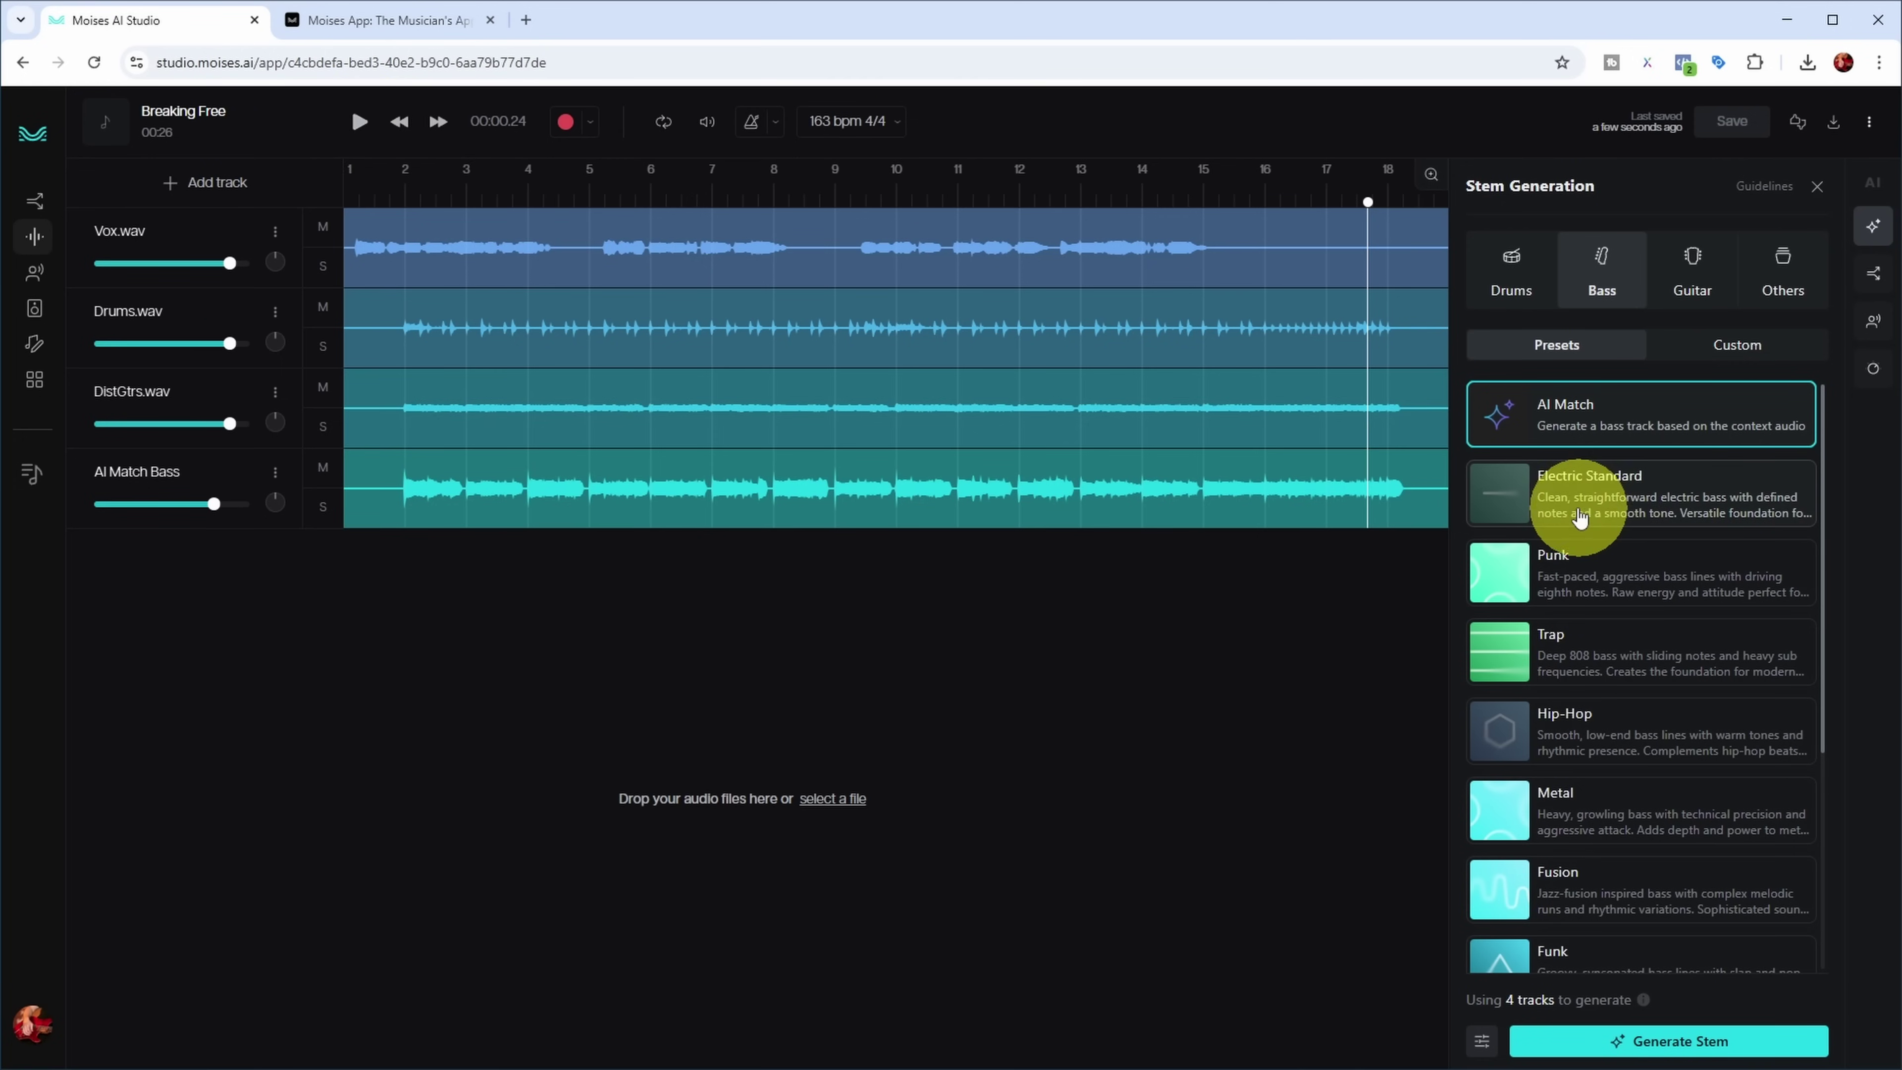
Generate a second bass stem using the Electric Standard bass preset.
left_click(1576, 503)
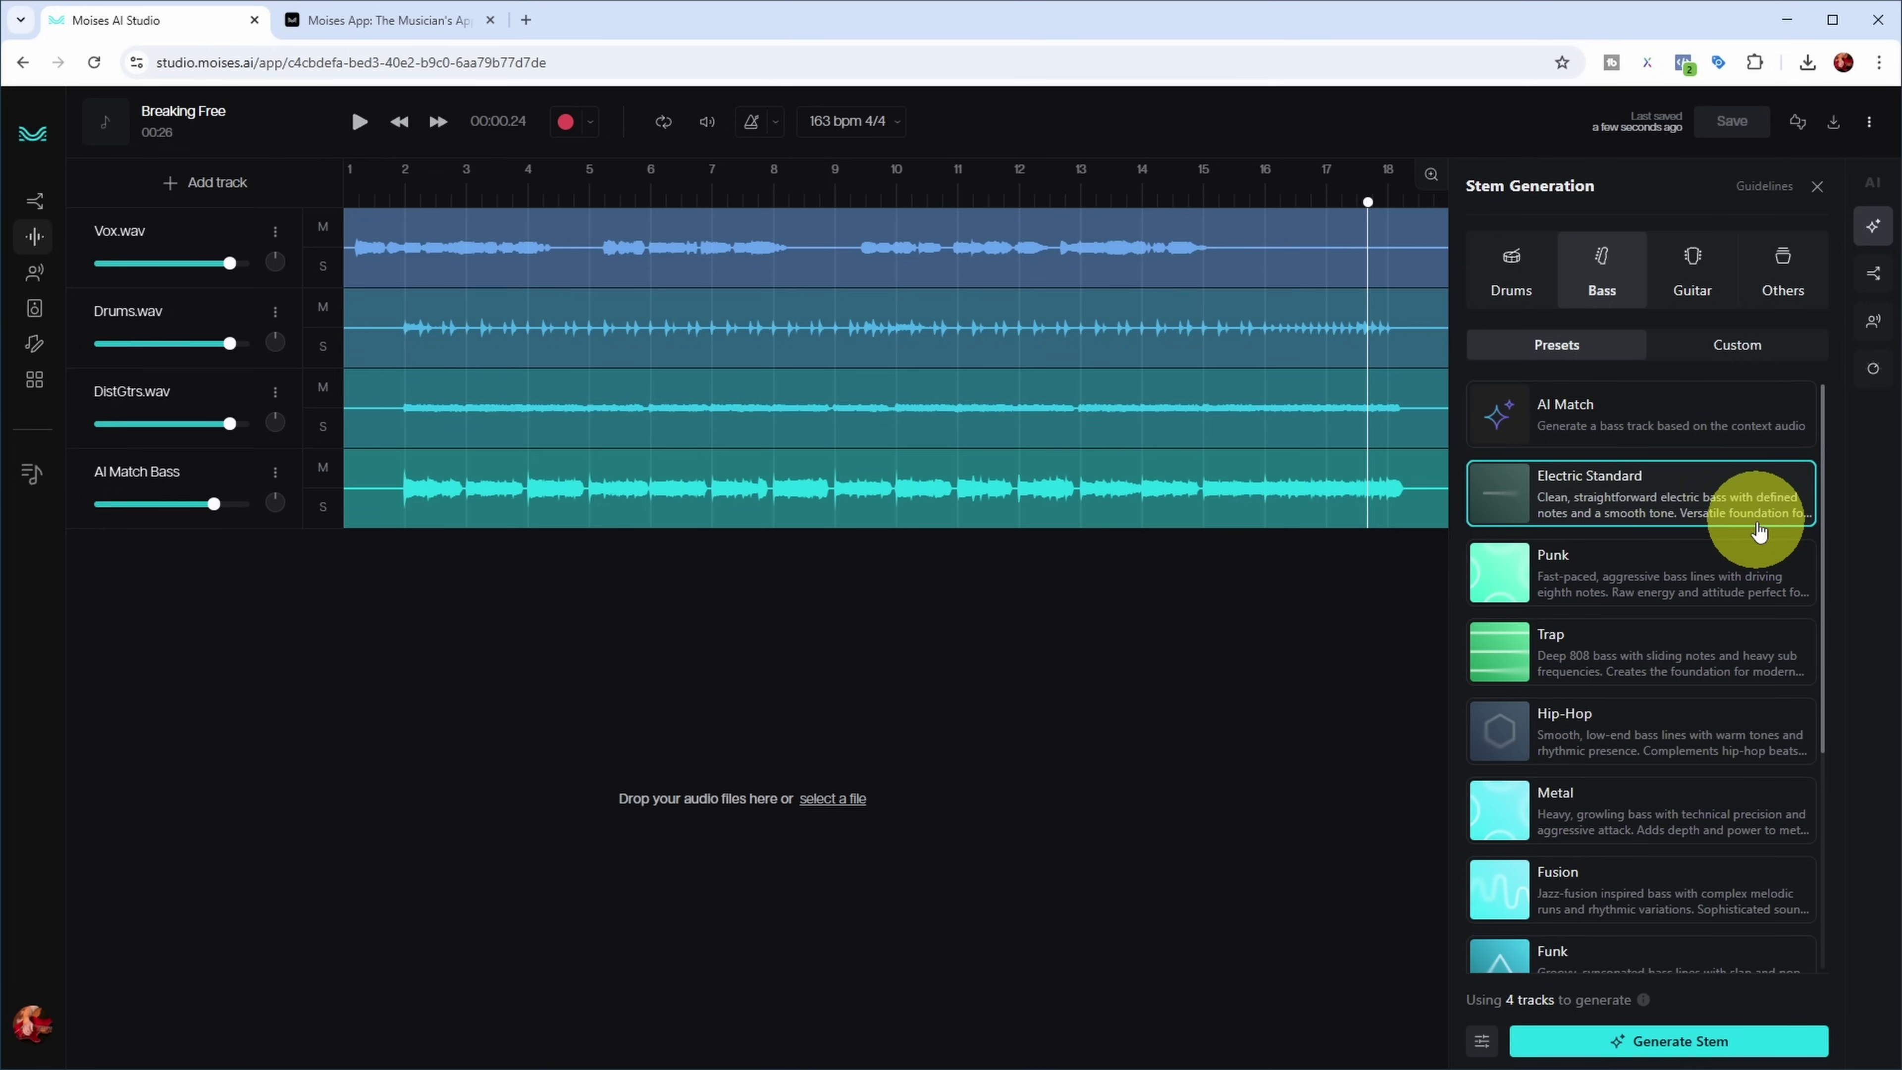
left_click(1671, 1051)
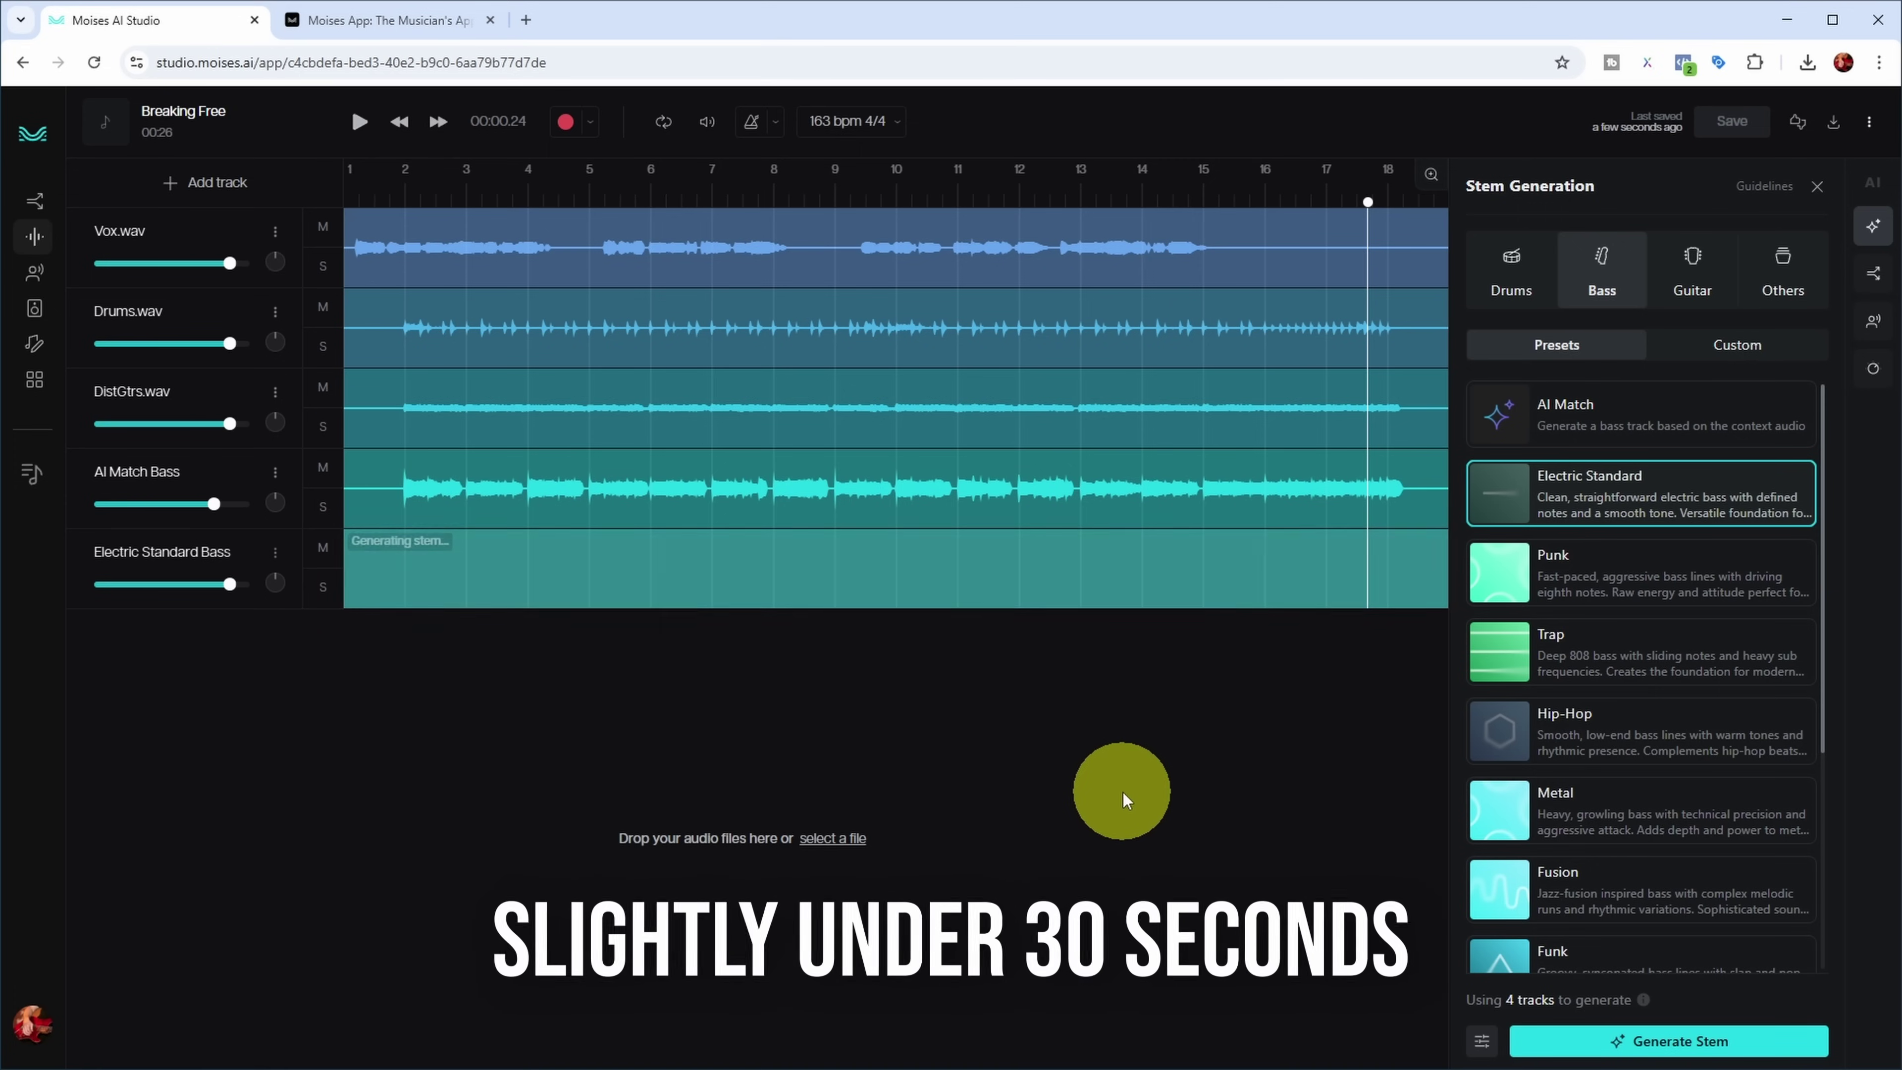
Mute AI Match Bass, raise Electric Standard Bass to -9.5 dB, and pause at 00:14.
left_click(319, 468)
left_click(209, 584)
key("space")
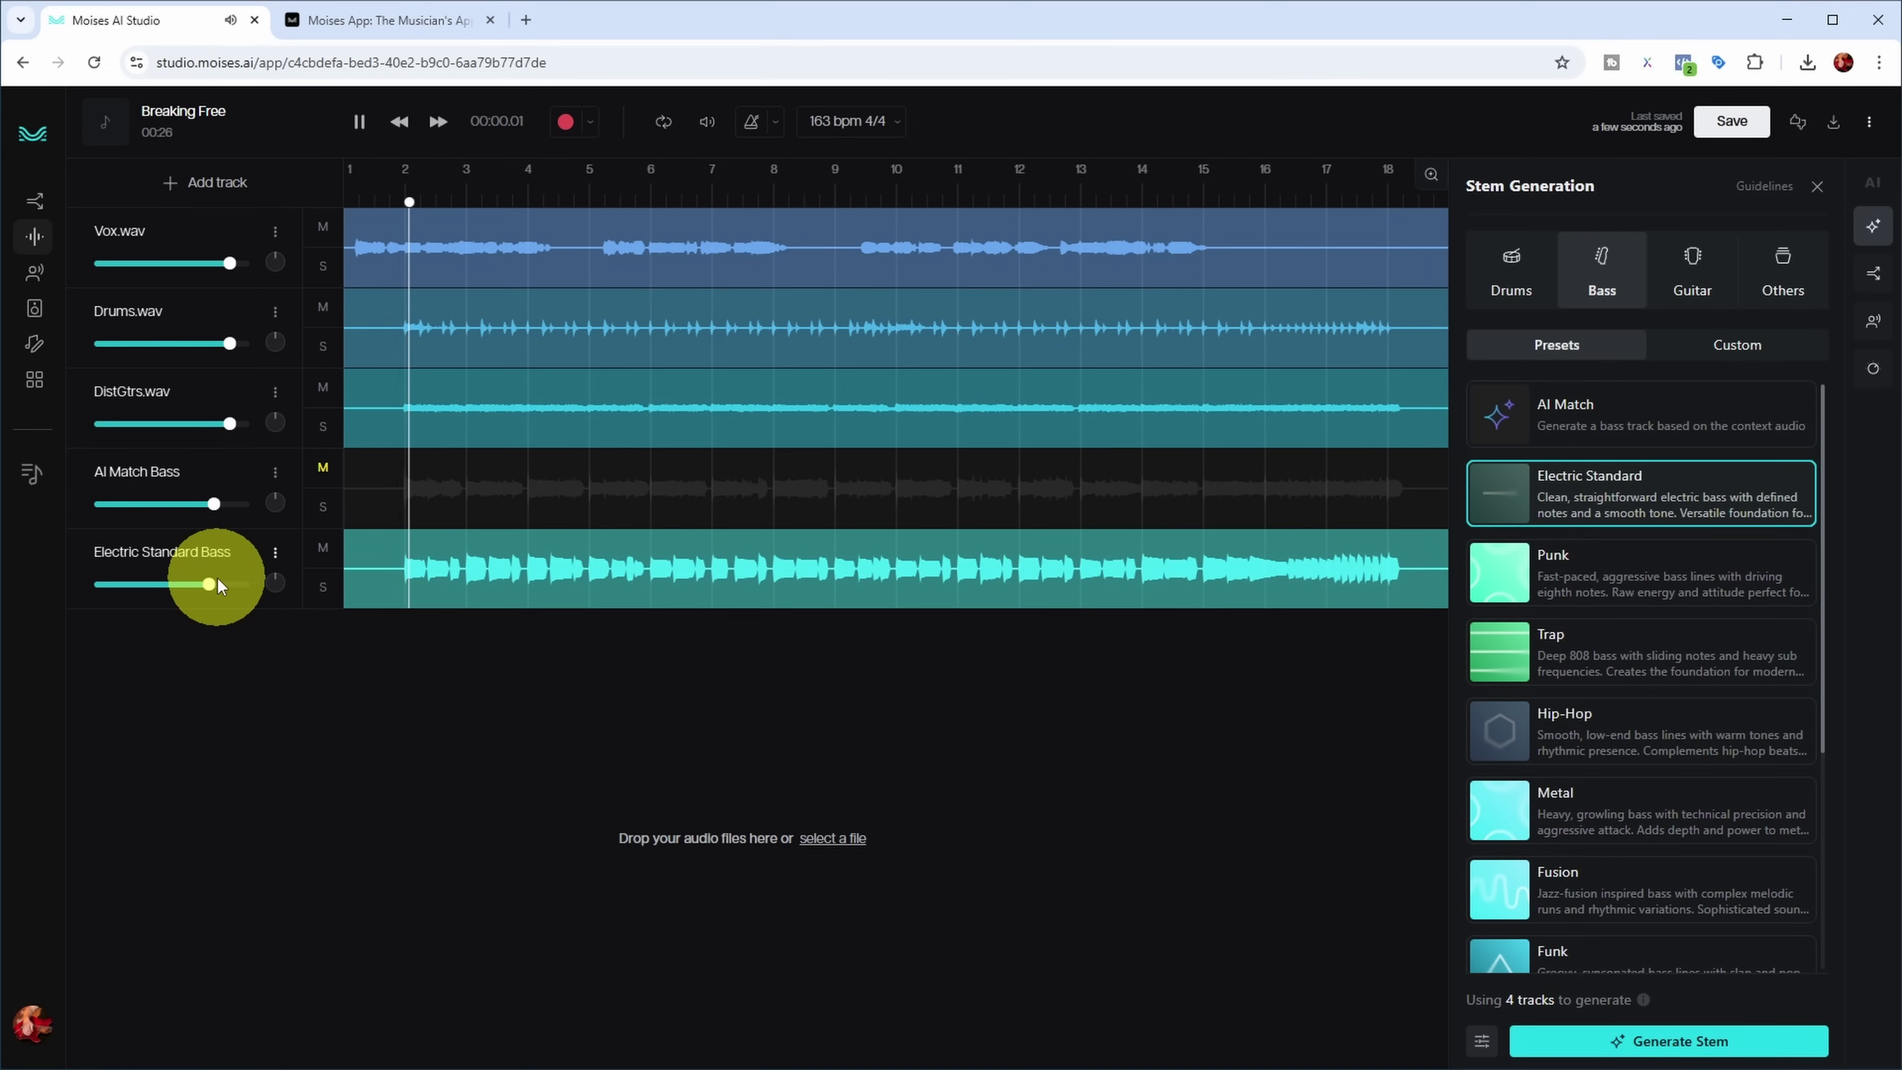
left_click_drag(218, 586, 218, 589)
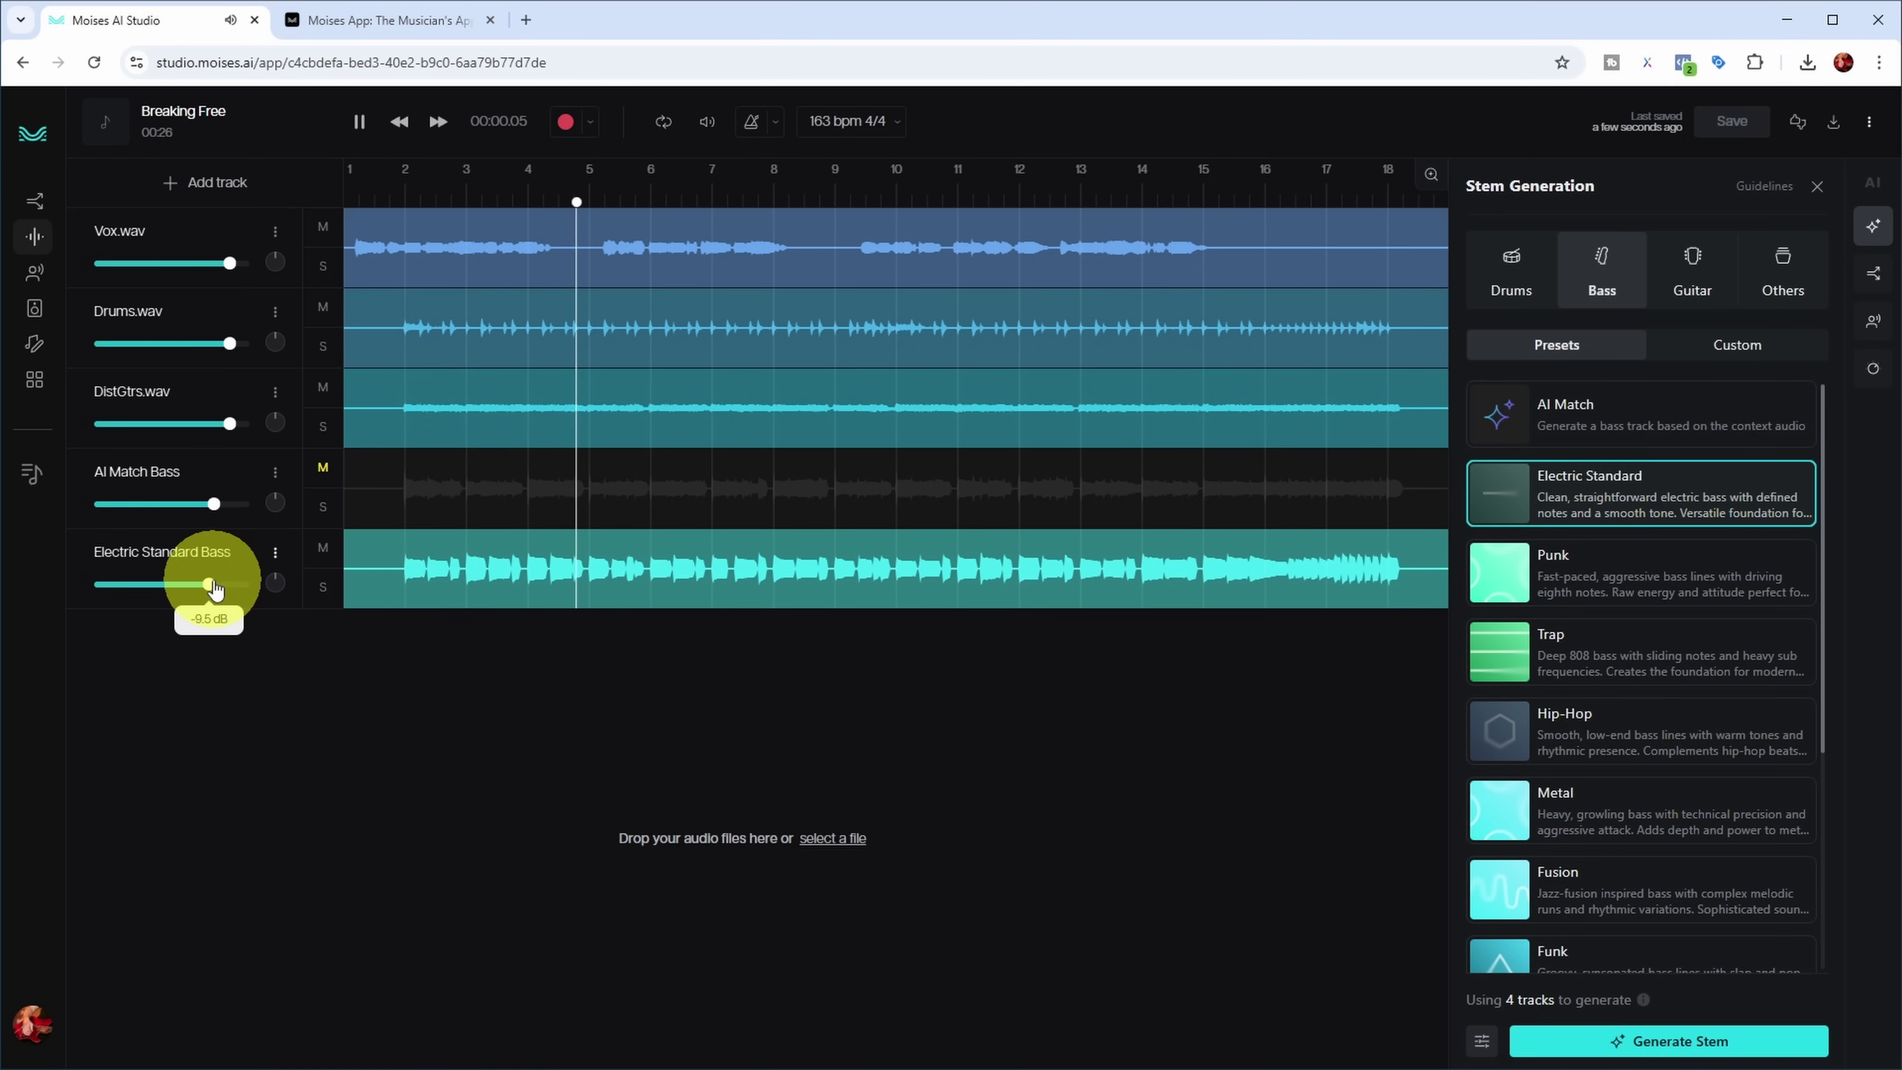
left_click_drag(215, 588, 218, 589)
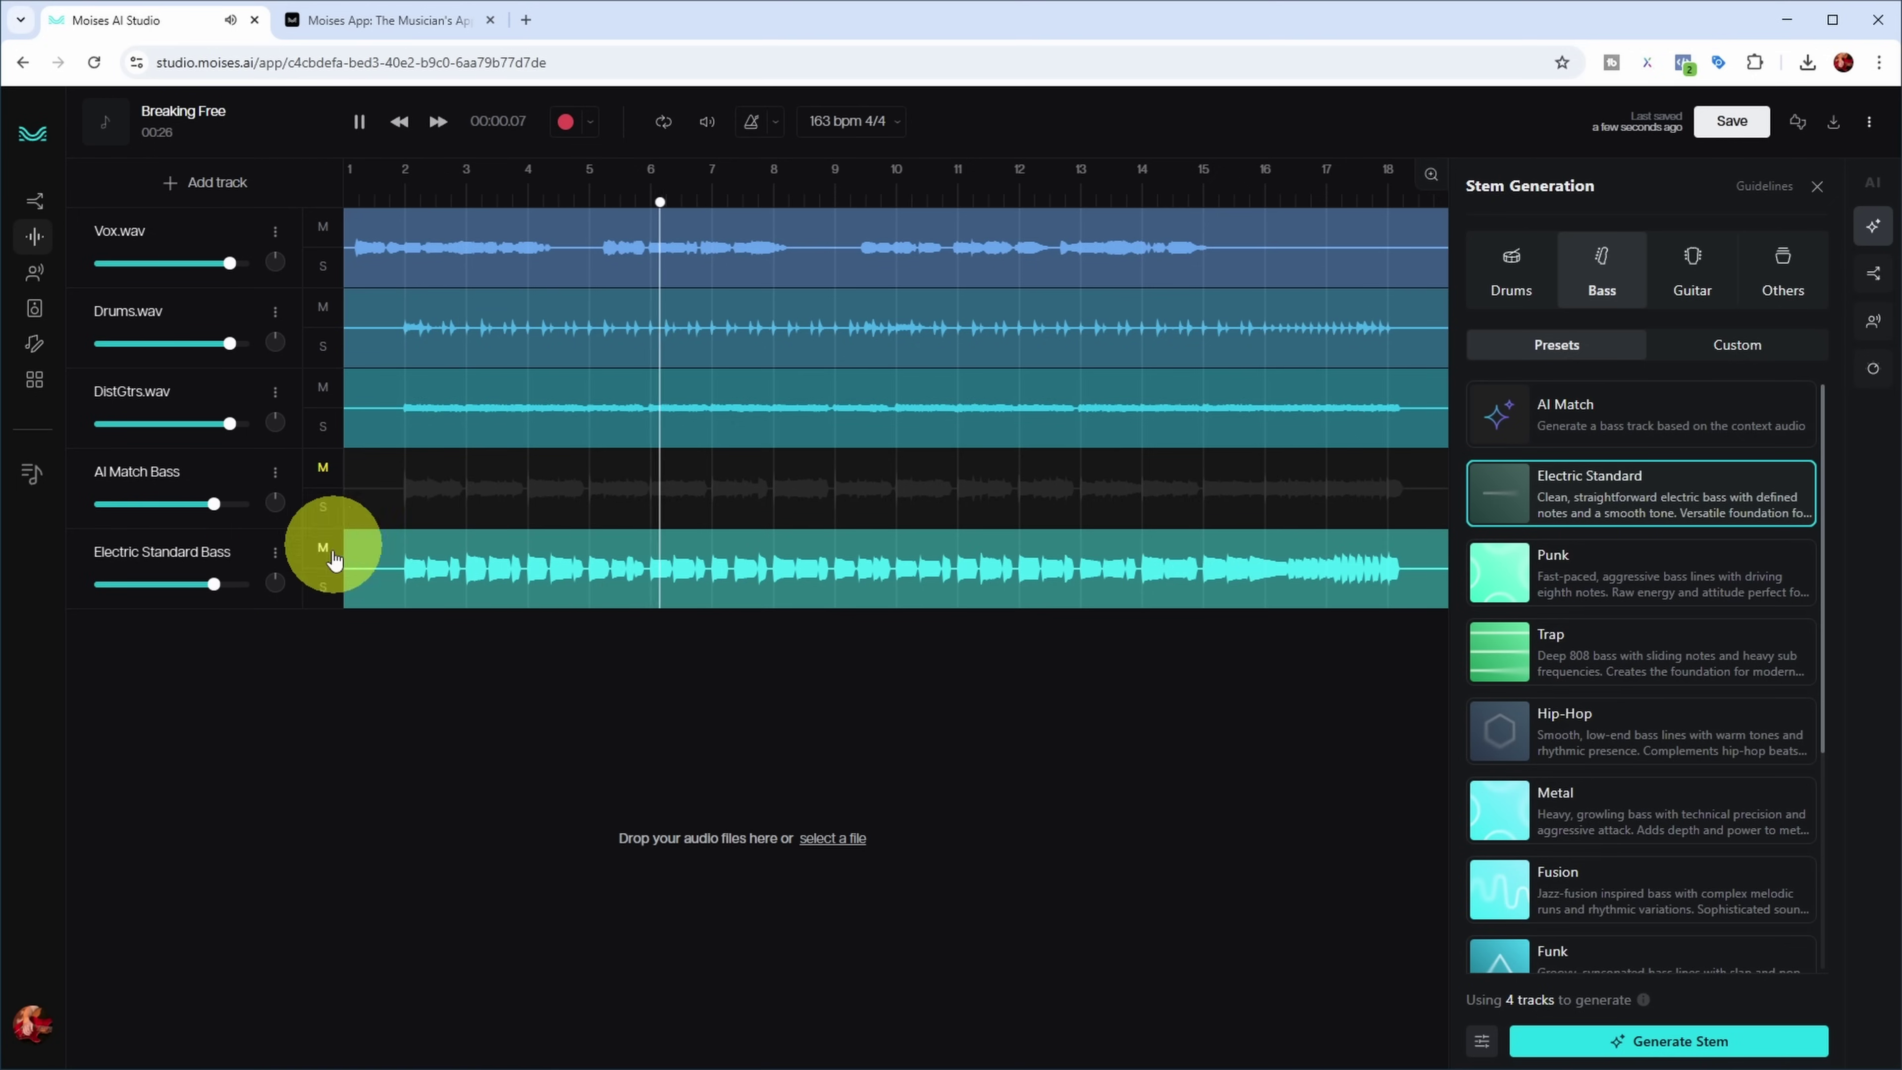
left_click(320, 560)
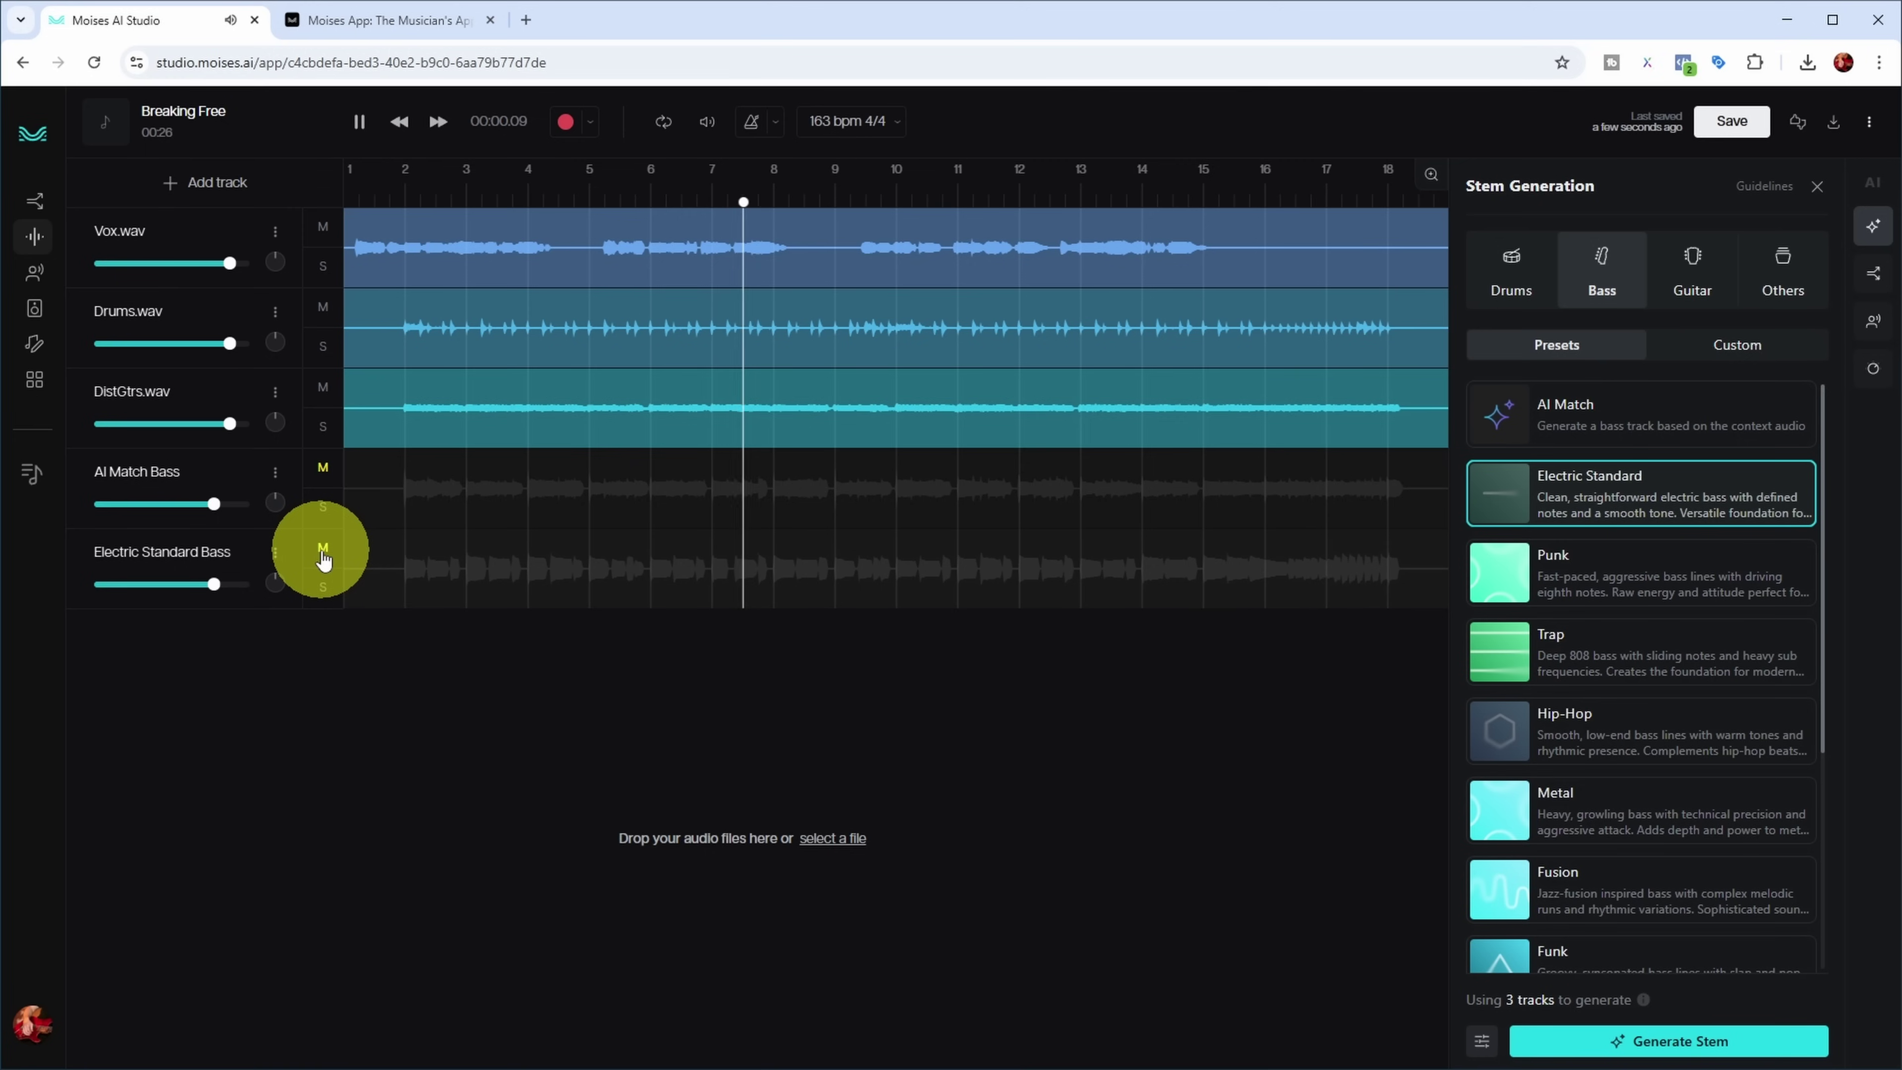
left_click(322, 558)
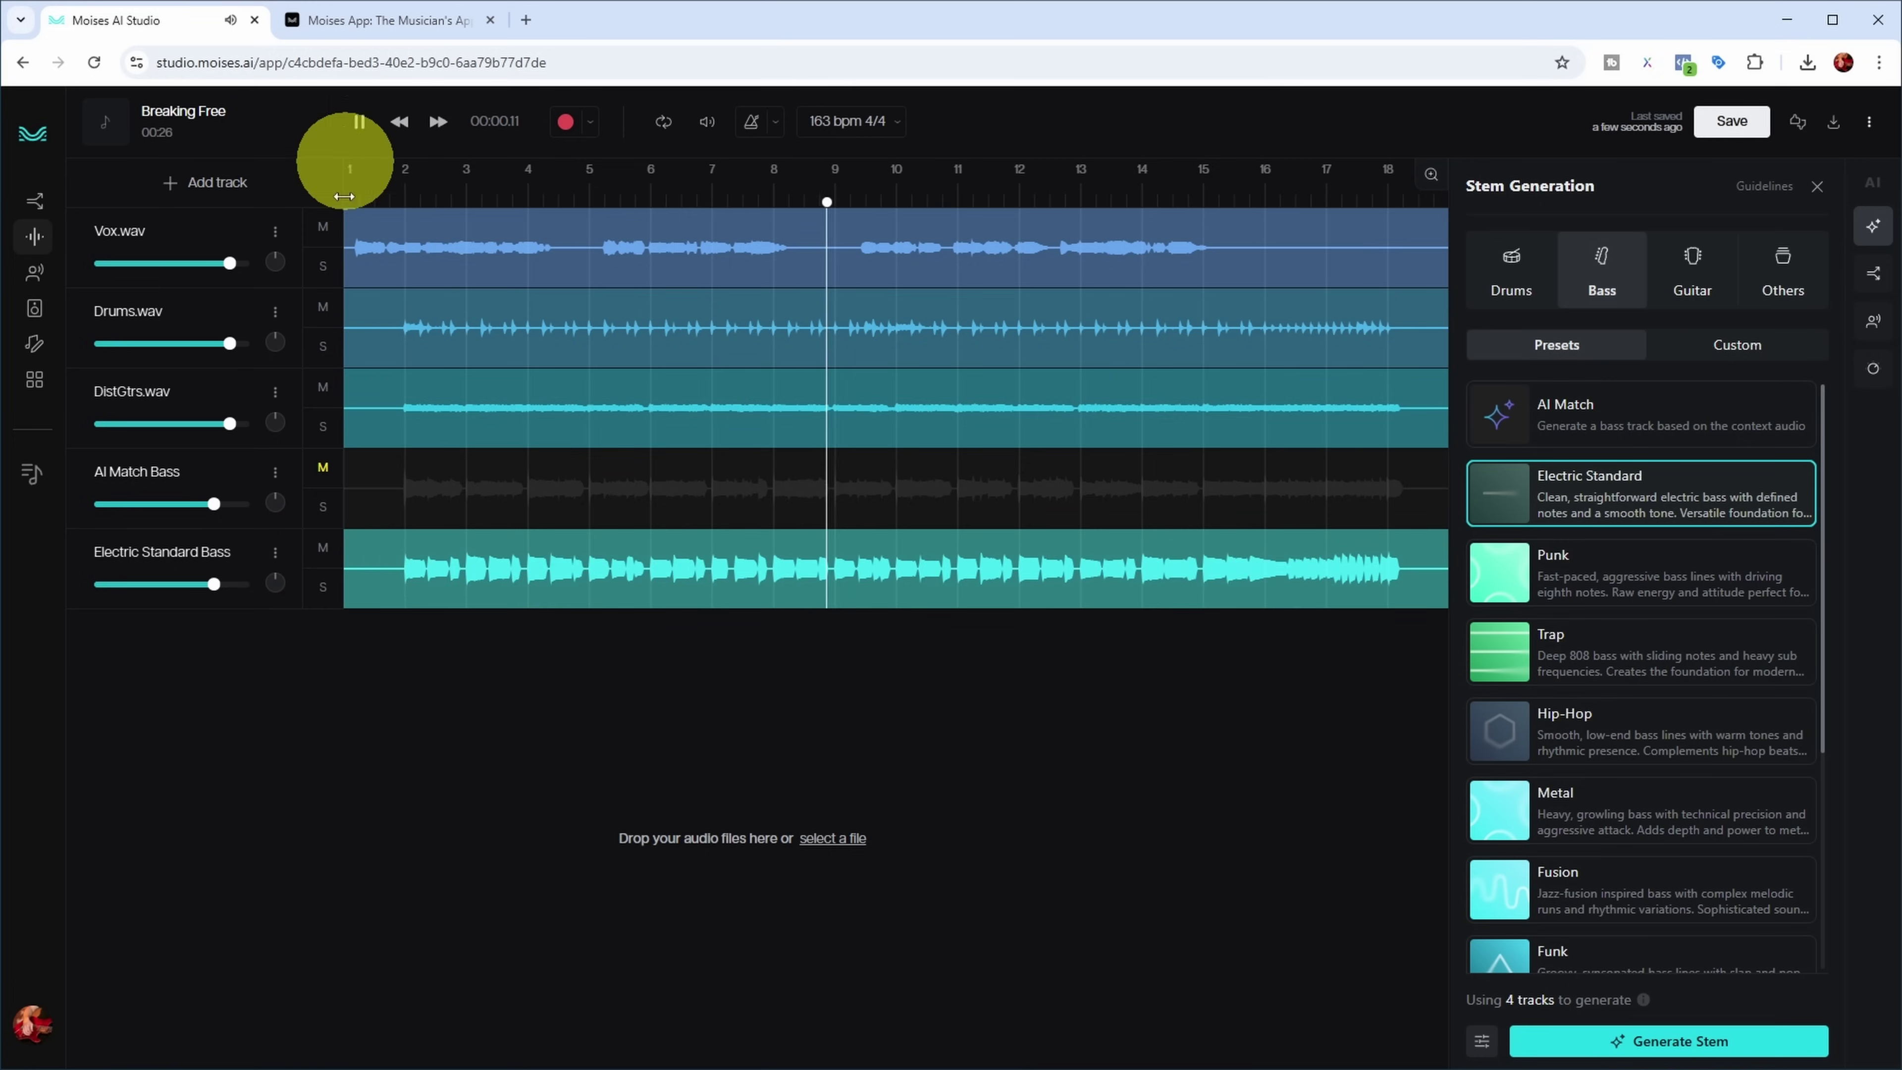
left_click(360, 123)
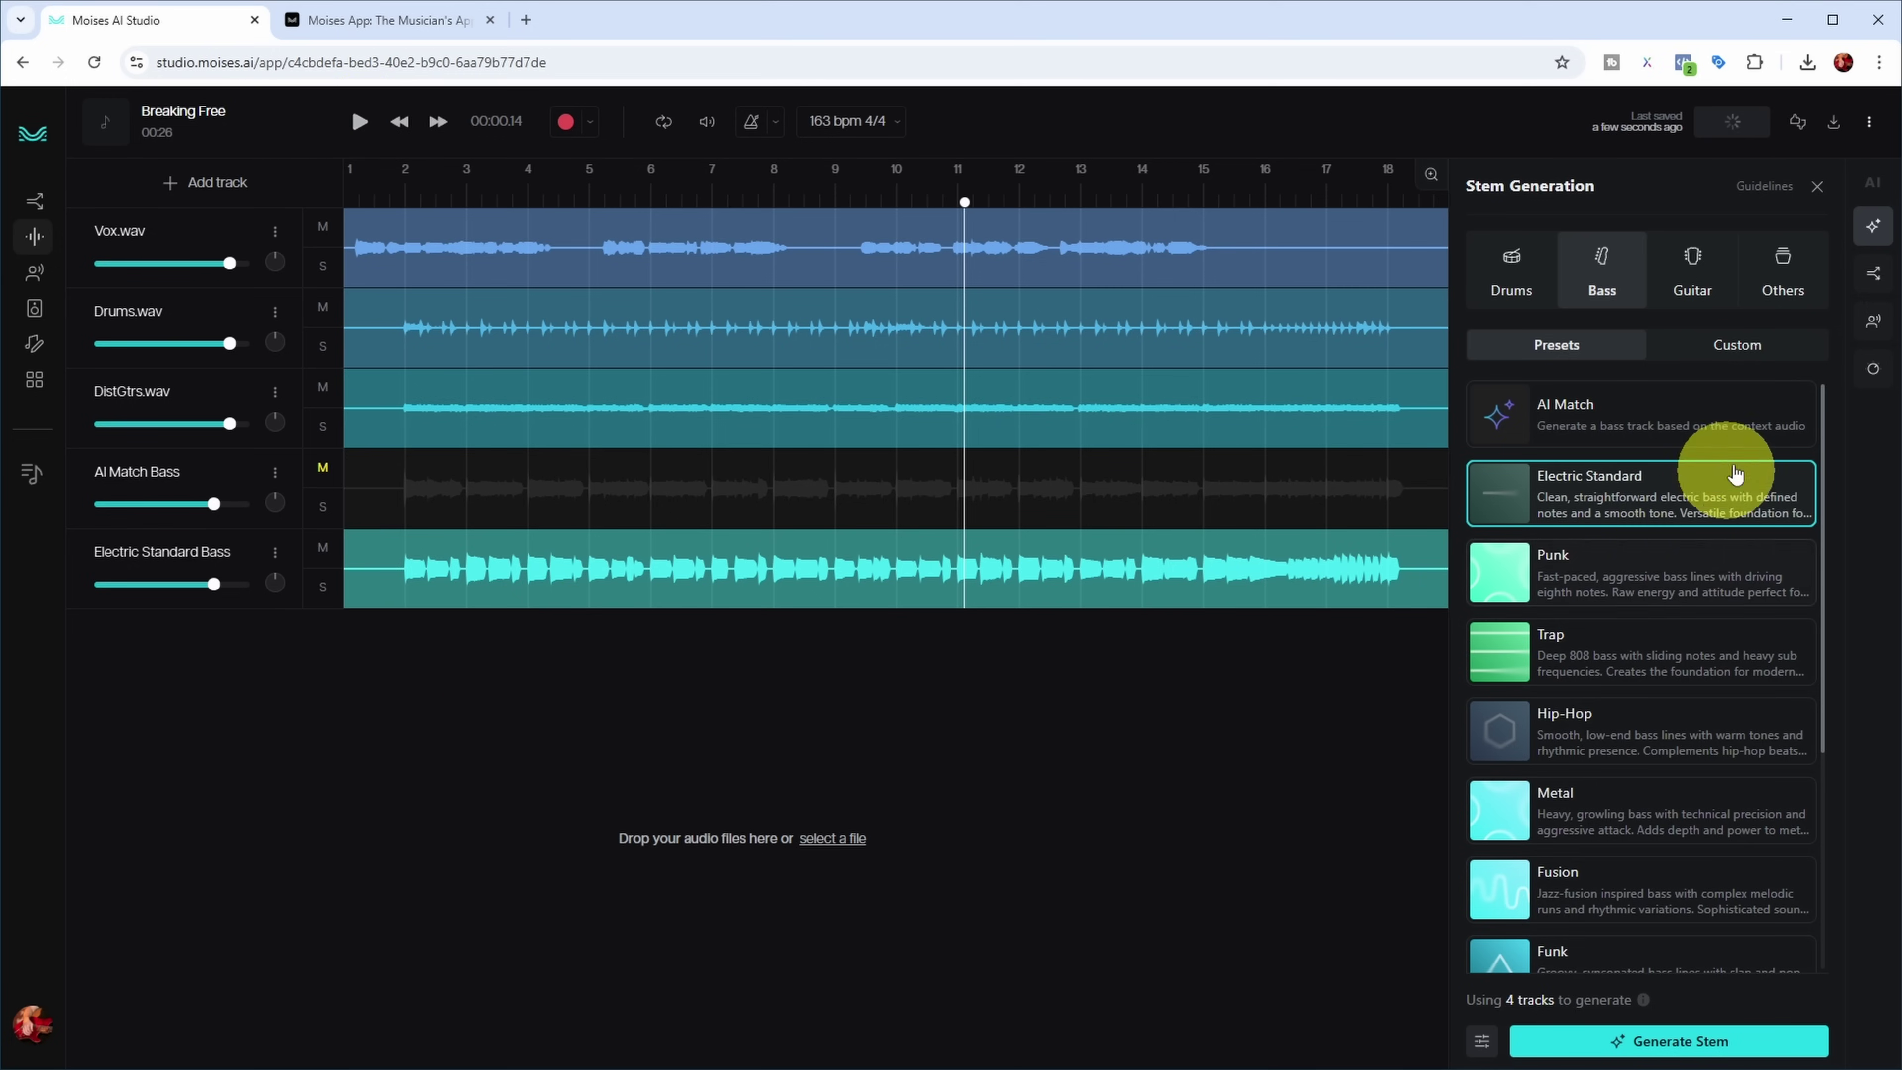
Show the Custom bass options and try the sound-description prompt, then dismiss the PRO upgrade notice.
left_click(1735, 350)
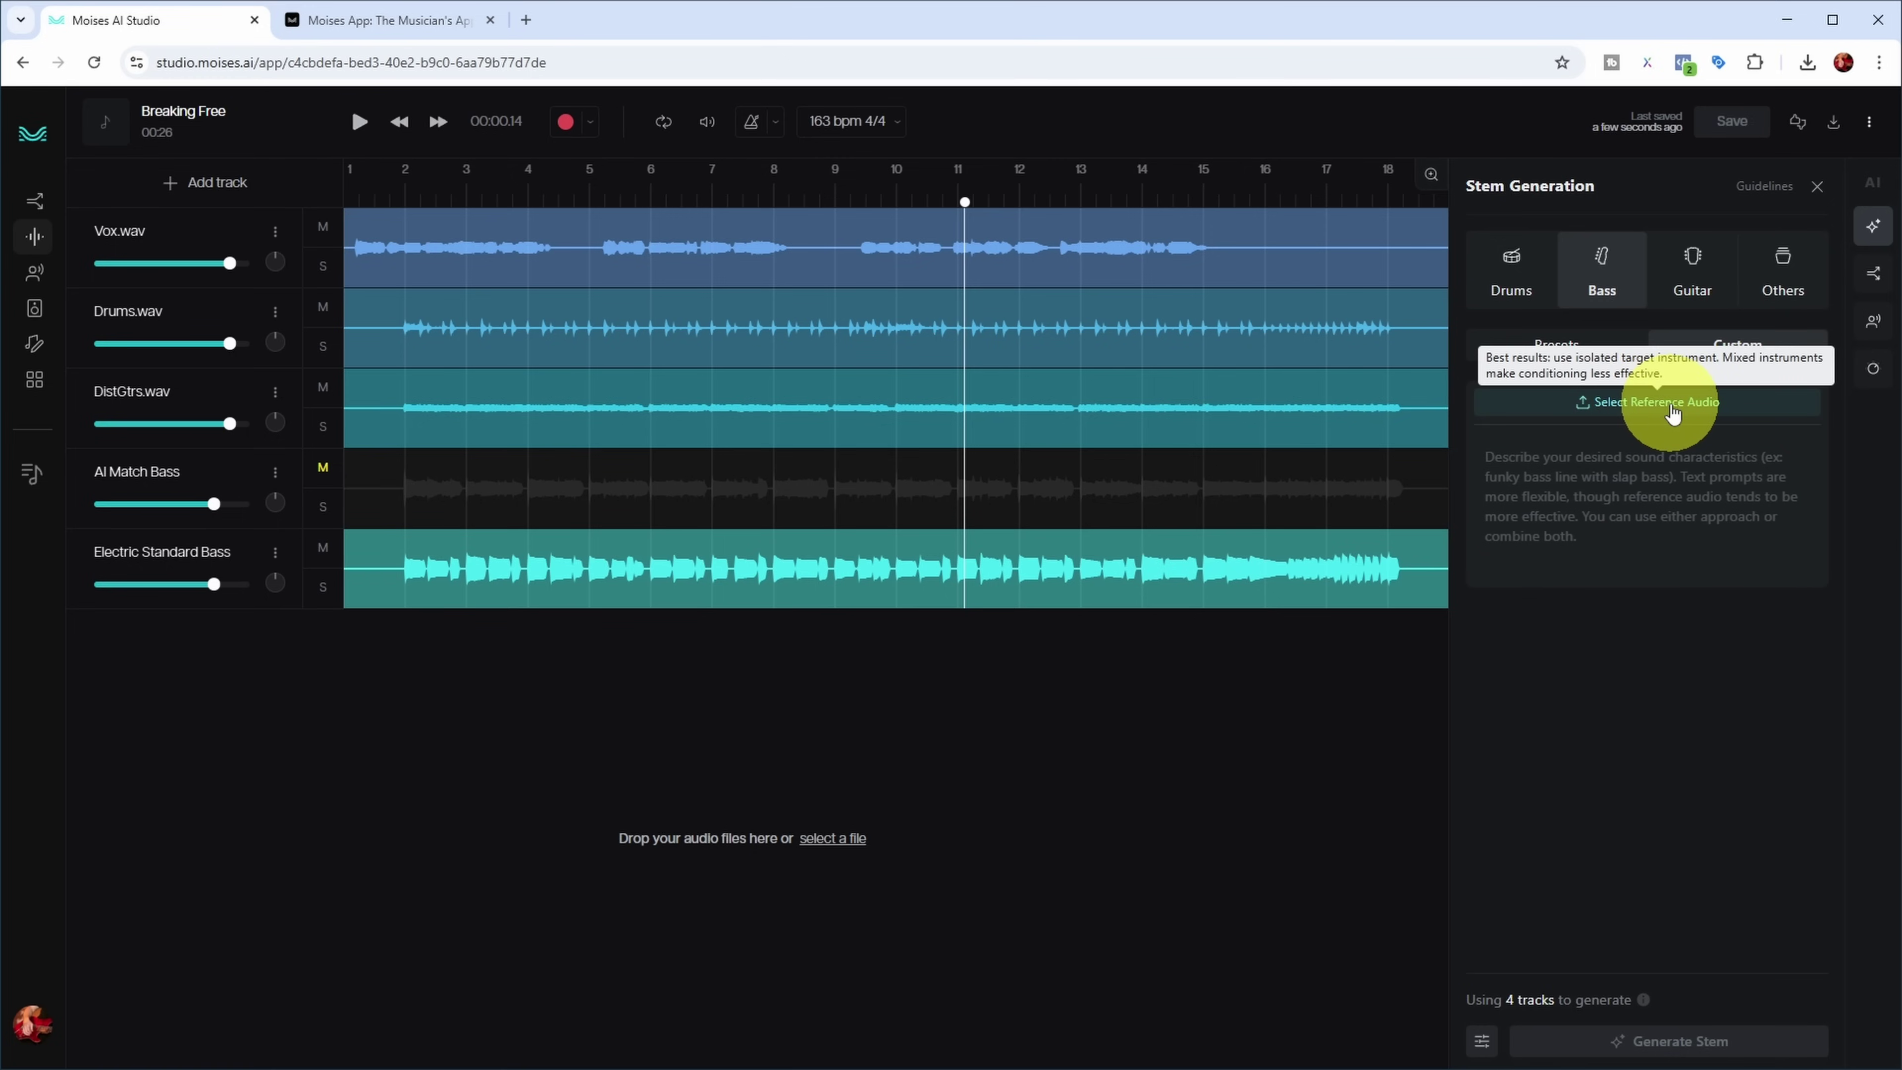
left_click(1667, 572)
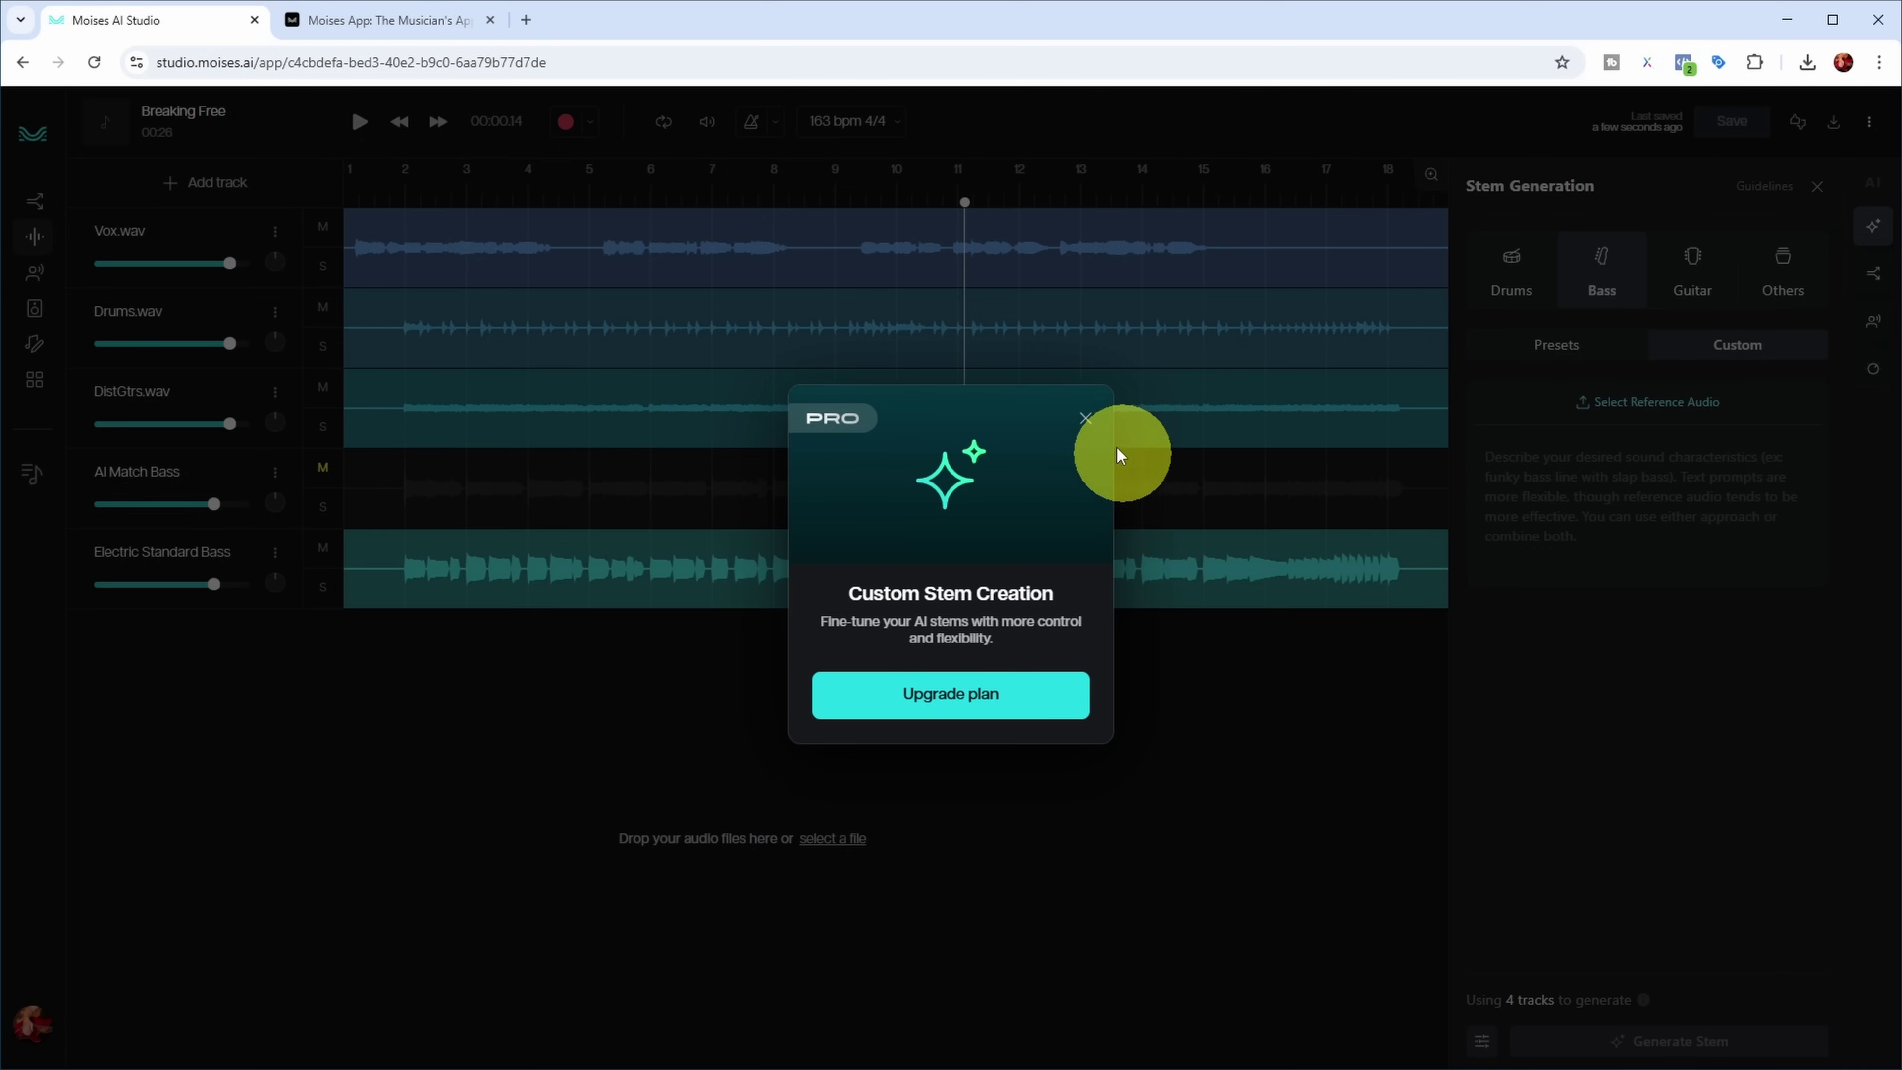
left_click(1086, 420)
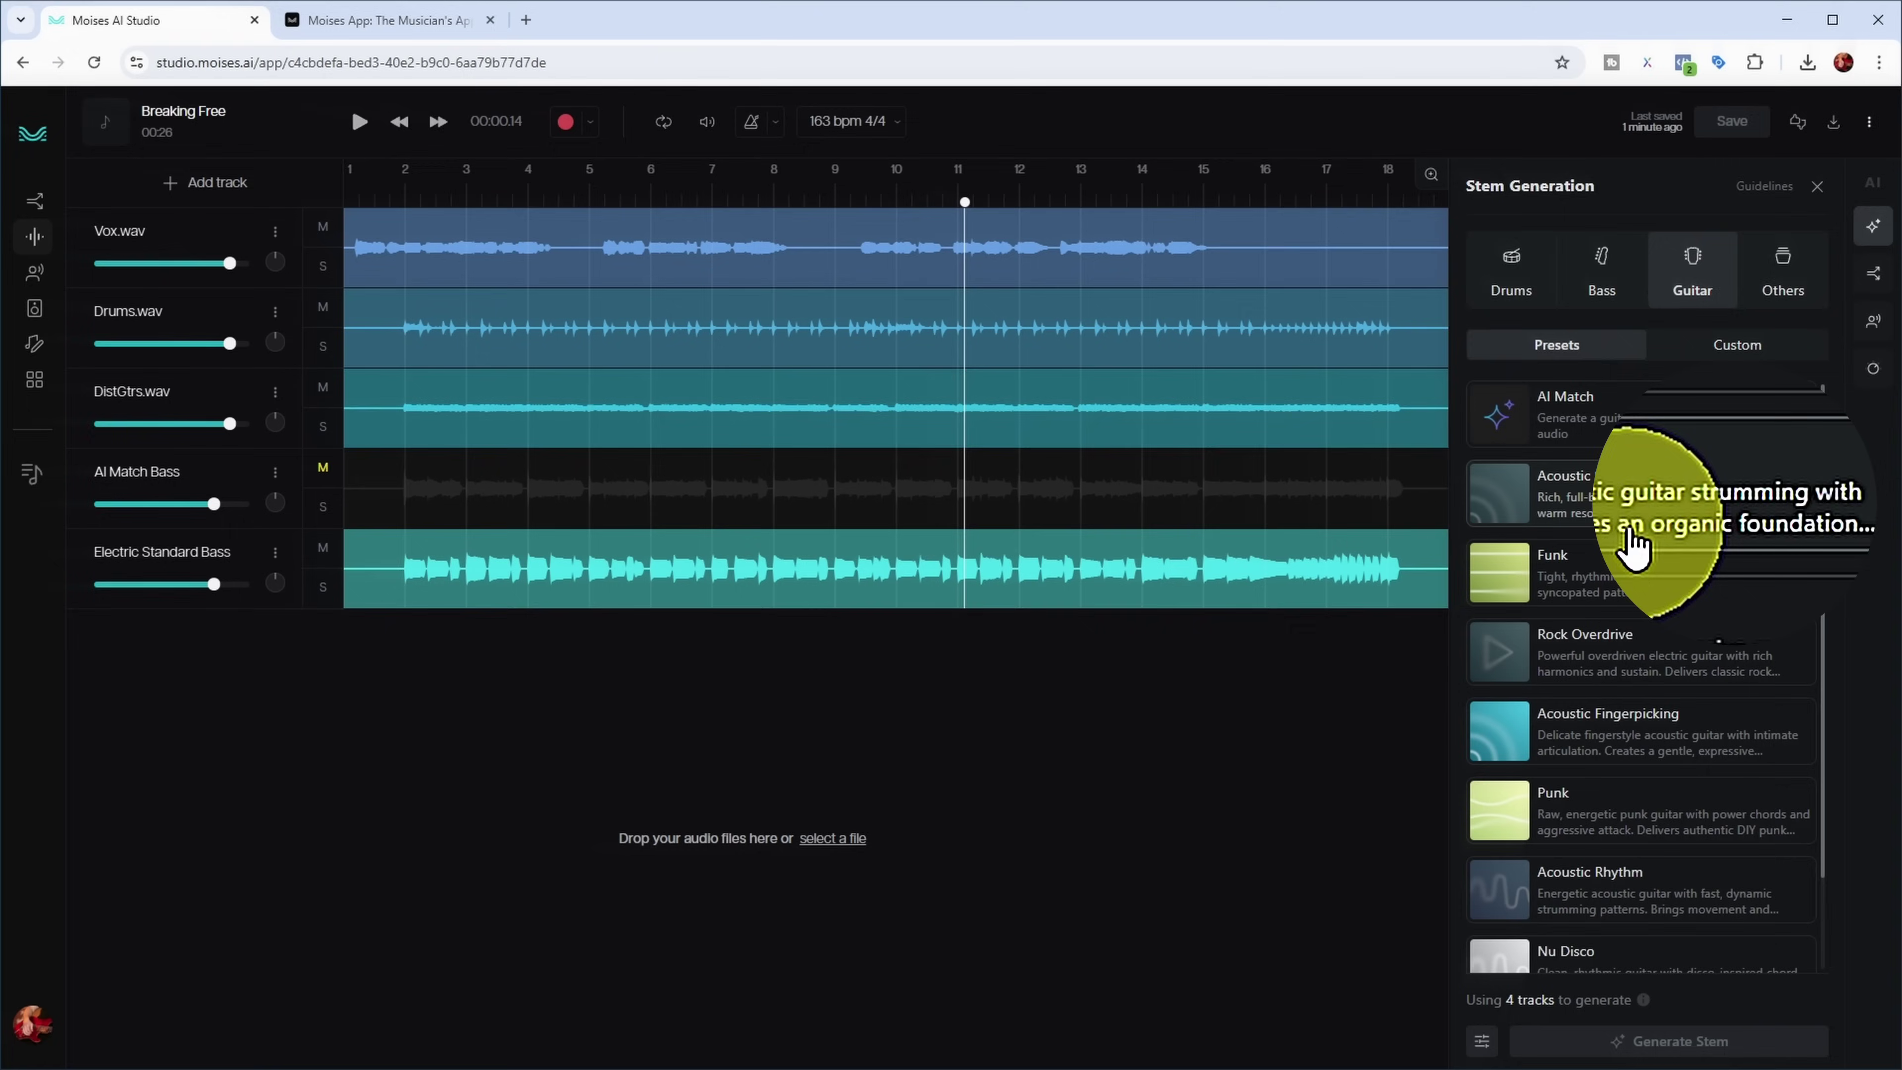
Generate an Acoustic Strum guitar stem and play the project from the start.
left_click(1631, 495)
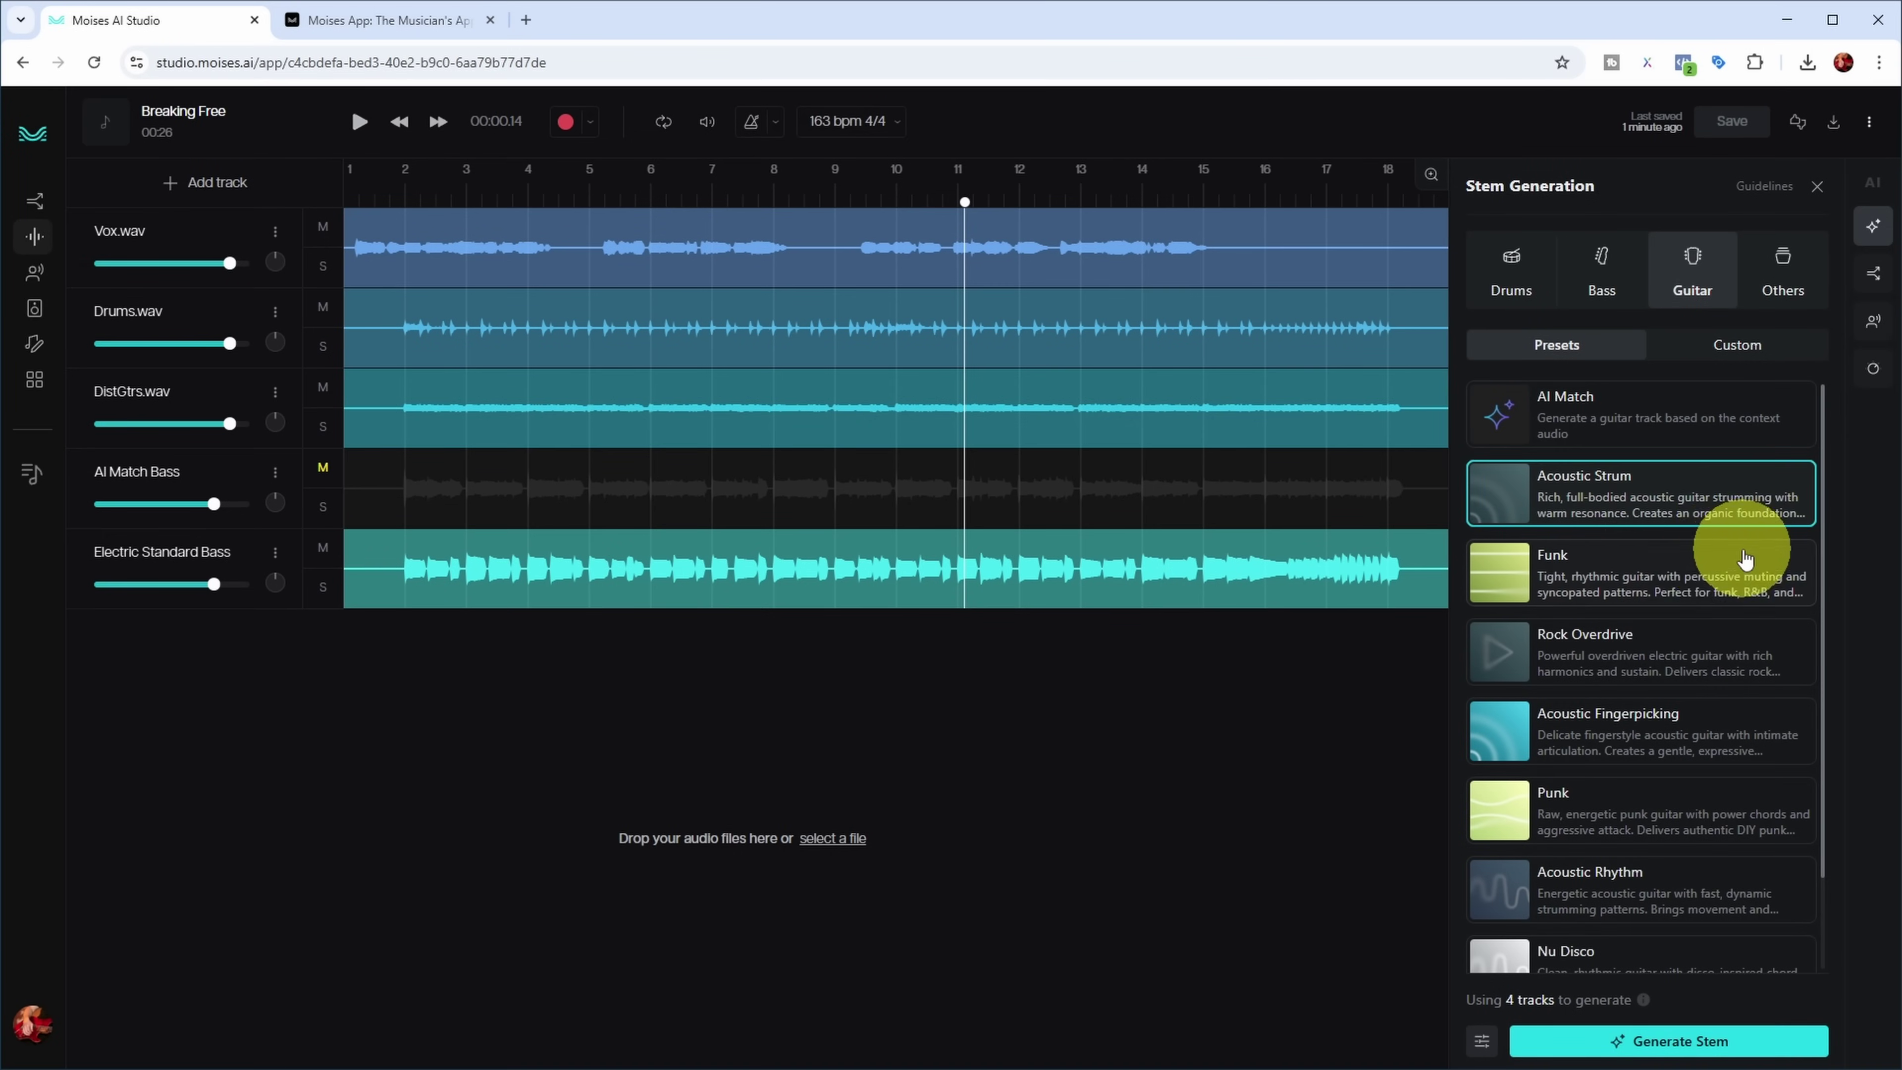
left_click(1685, 1044)
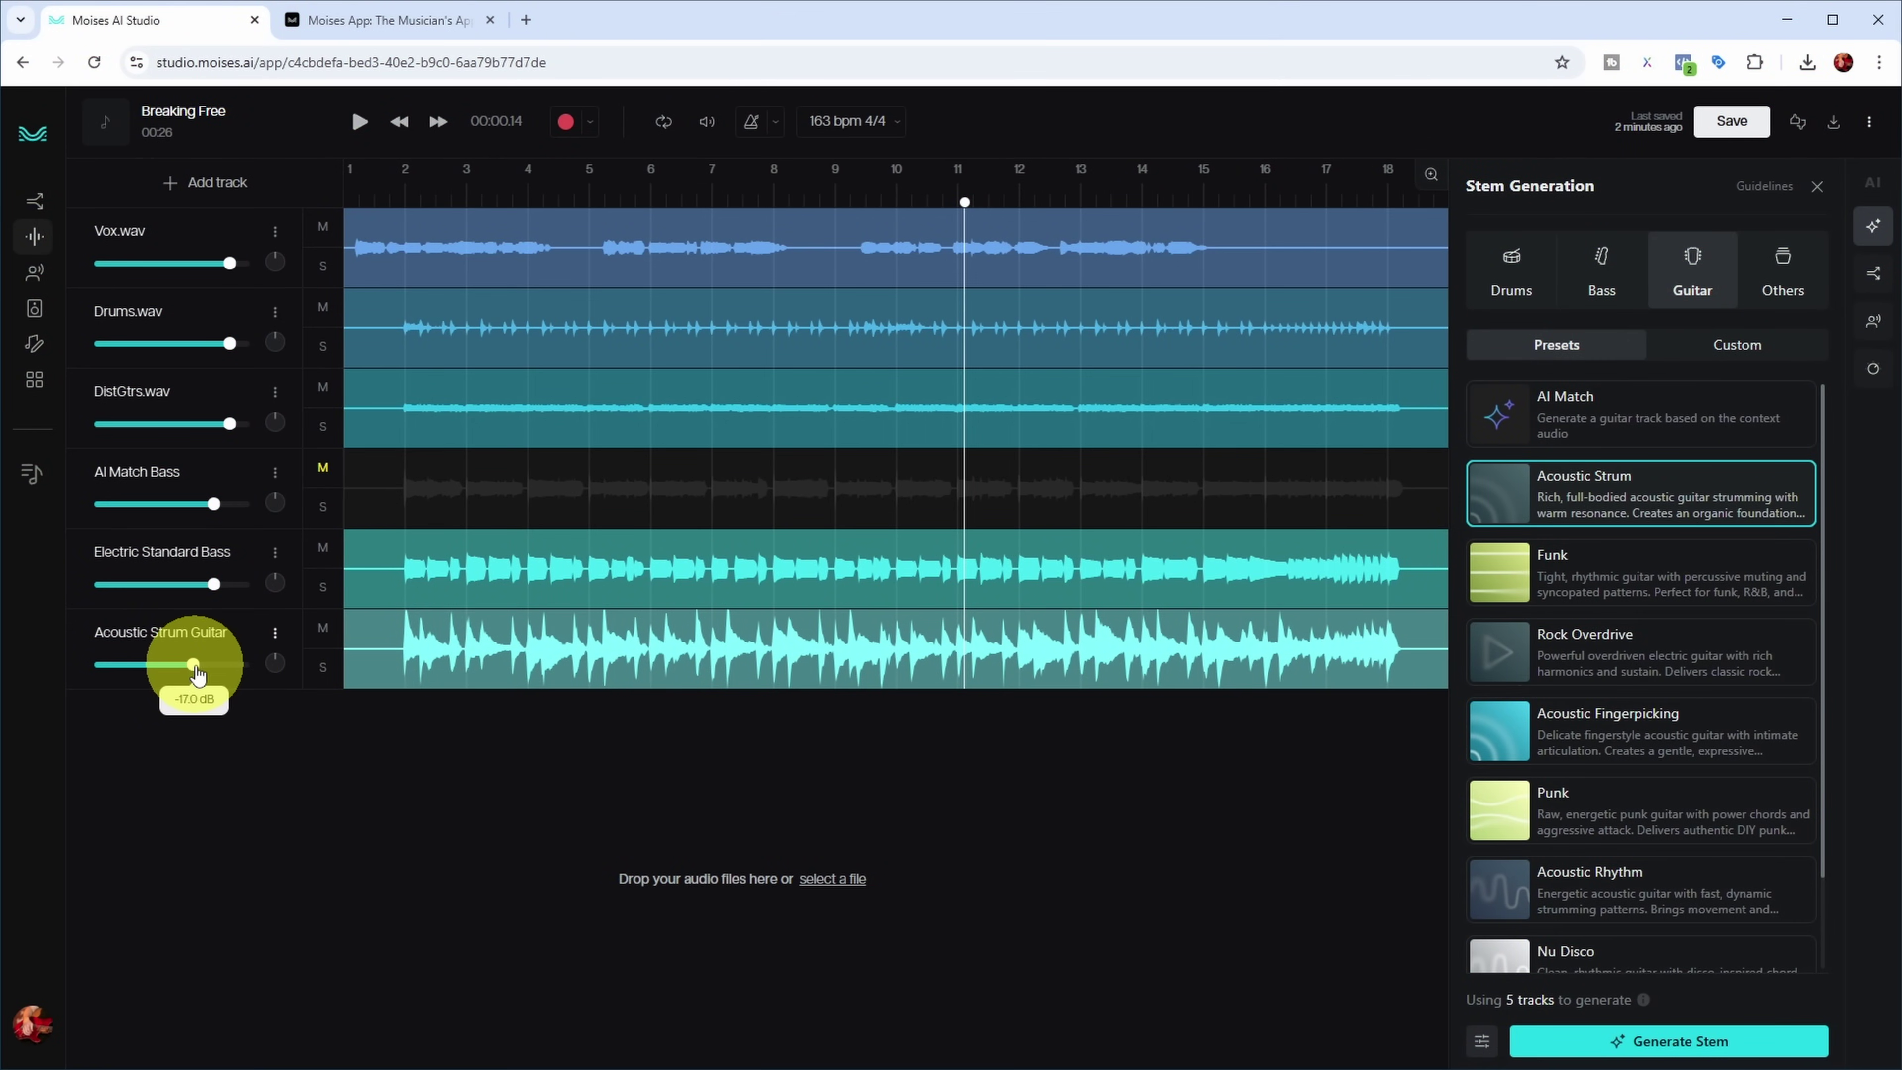
left_click(360, 121)
Audition Acoustic Strum Guitar solo and unsoloed, set its volume to -10.7 dB, then stop playback.
left_click_drag(186, 664, 193, 664)
left_click(320, 671)
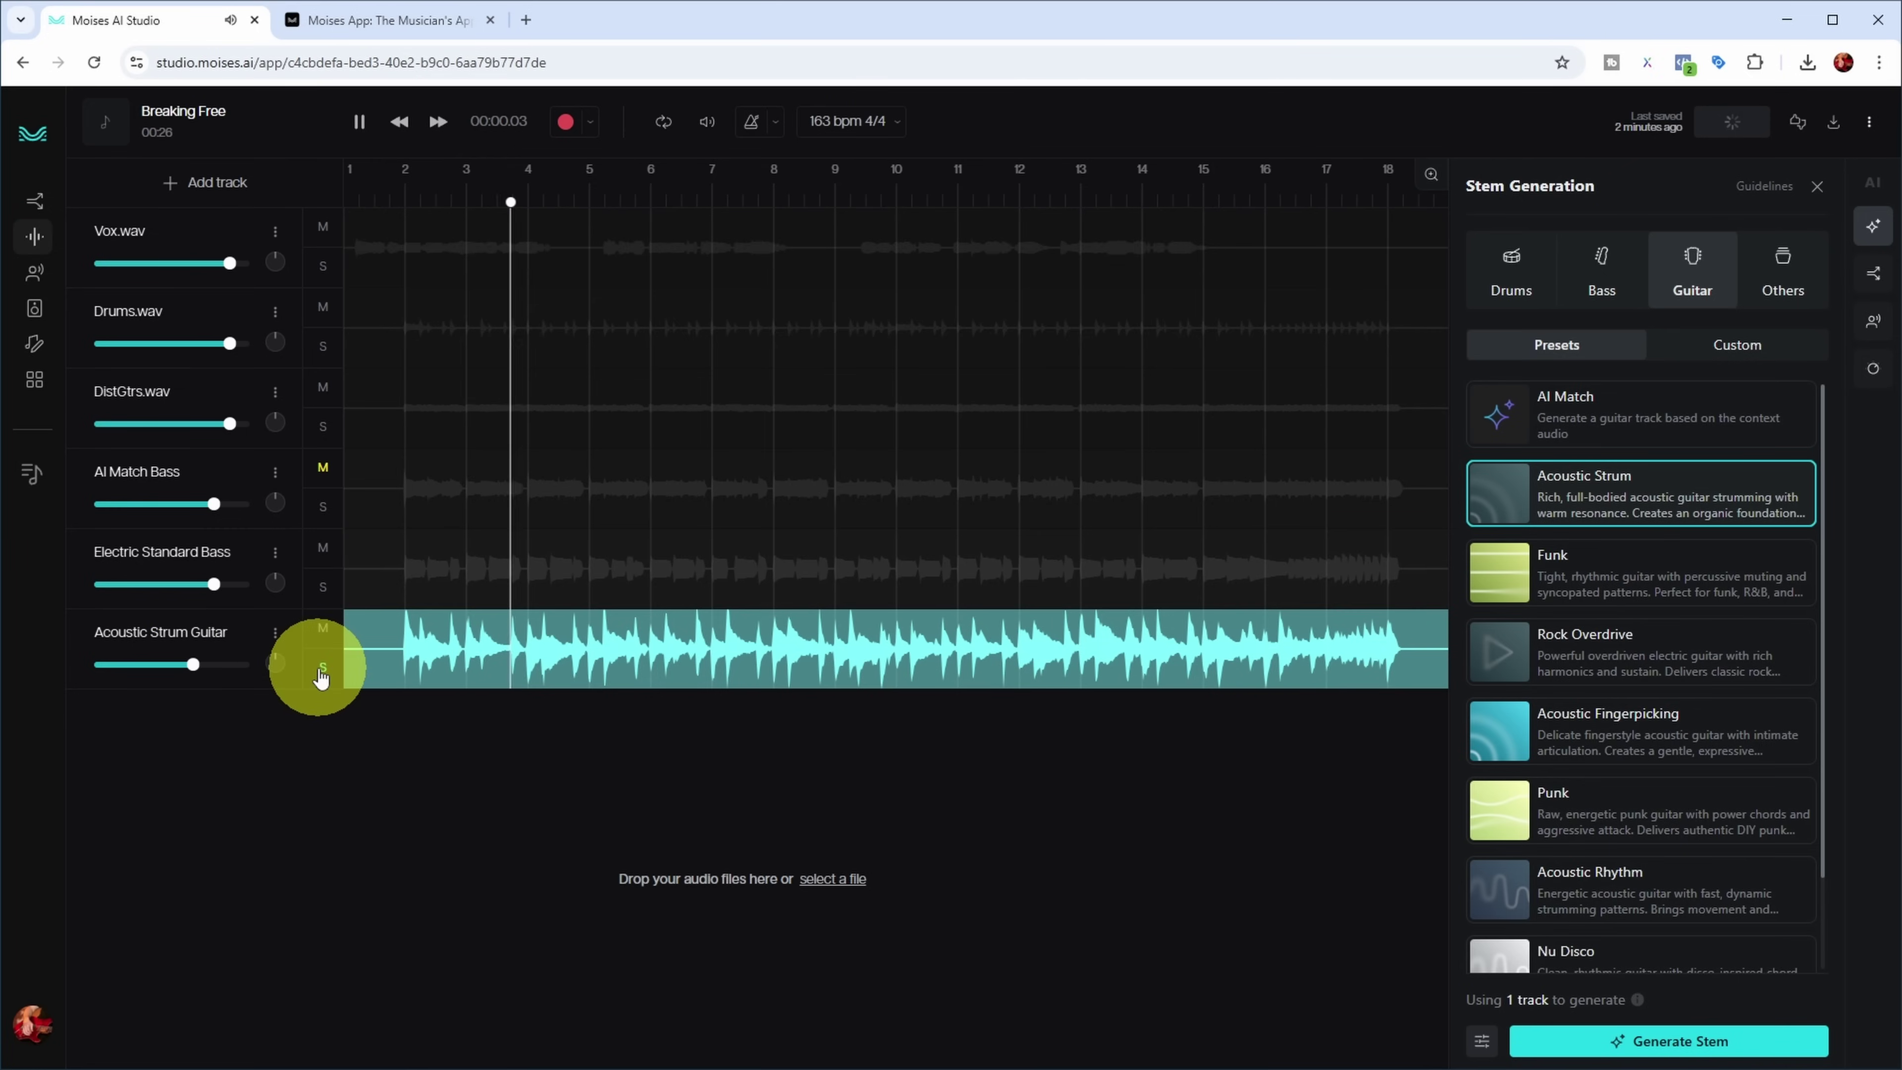
mouse_move(196, 671)
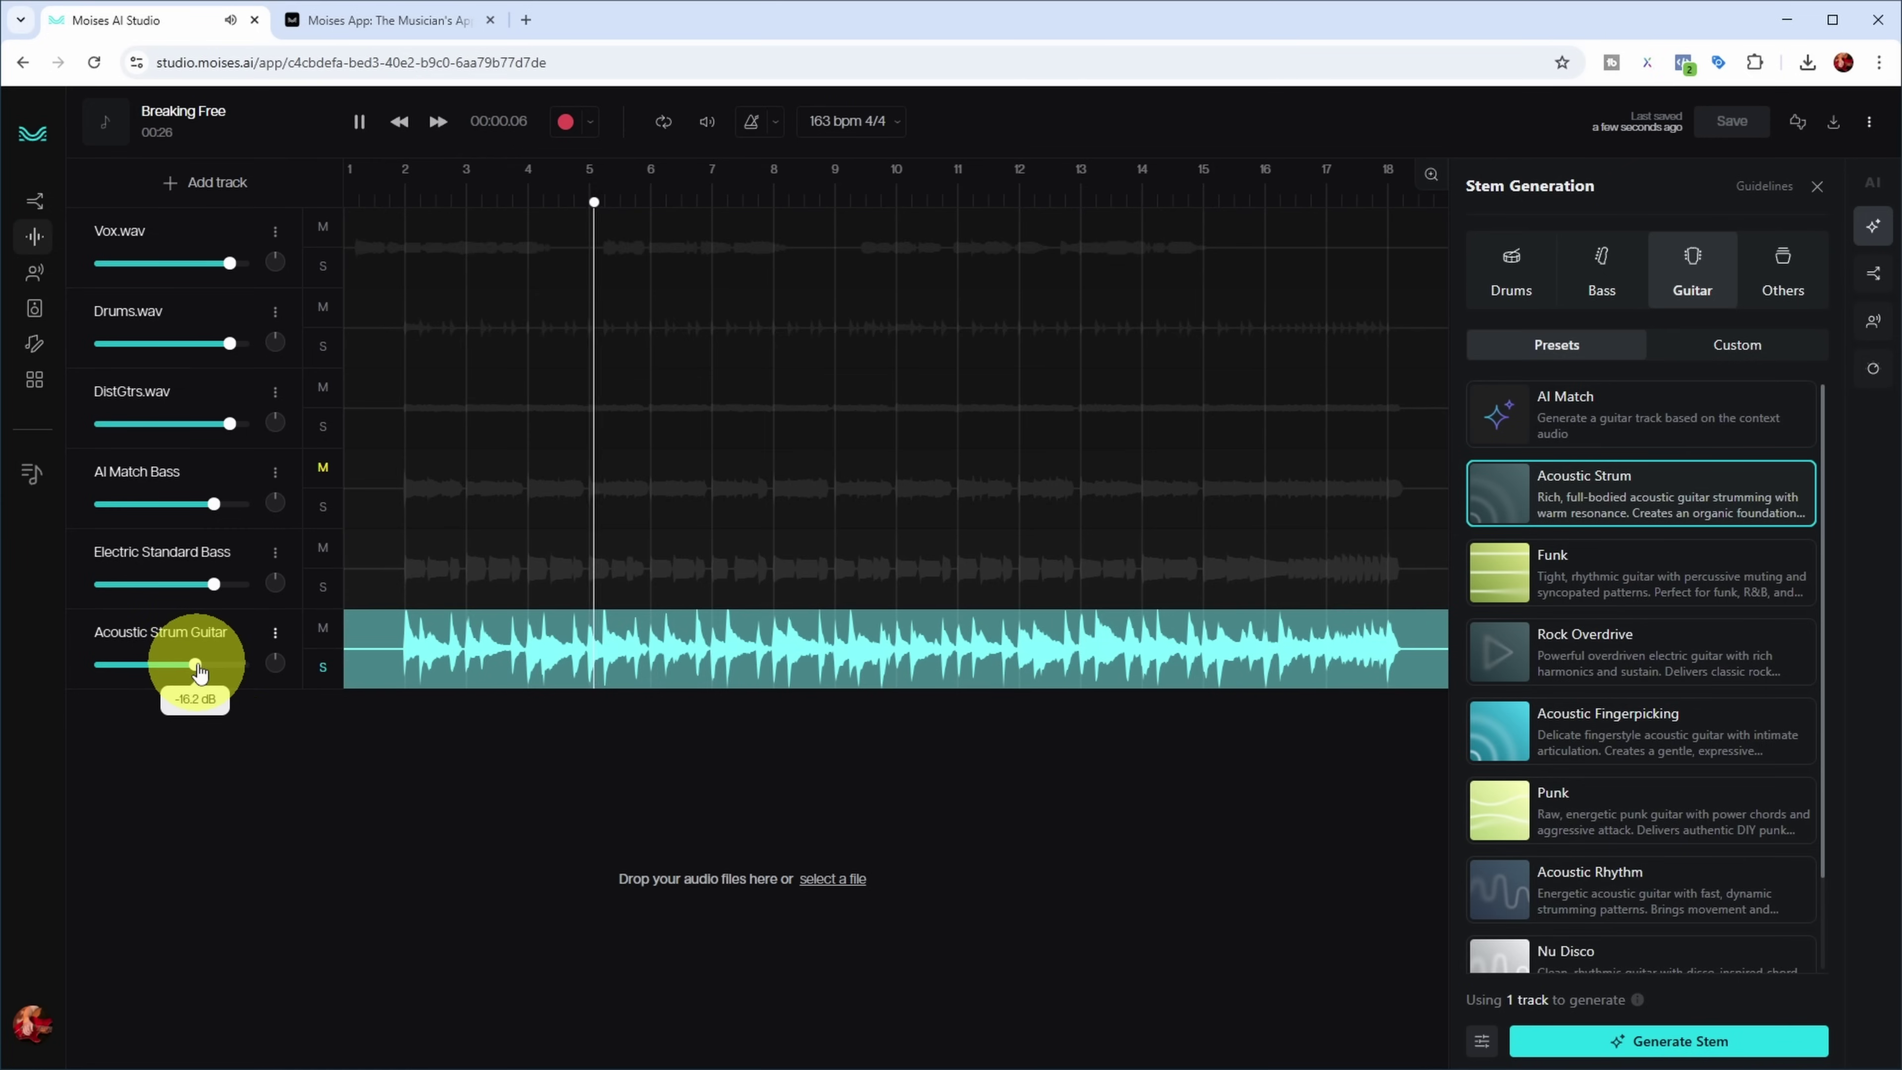
left_click(322, 673)
left_click(322, 668)
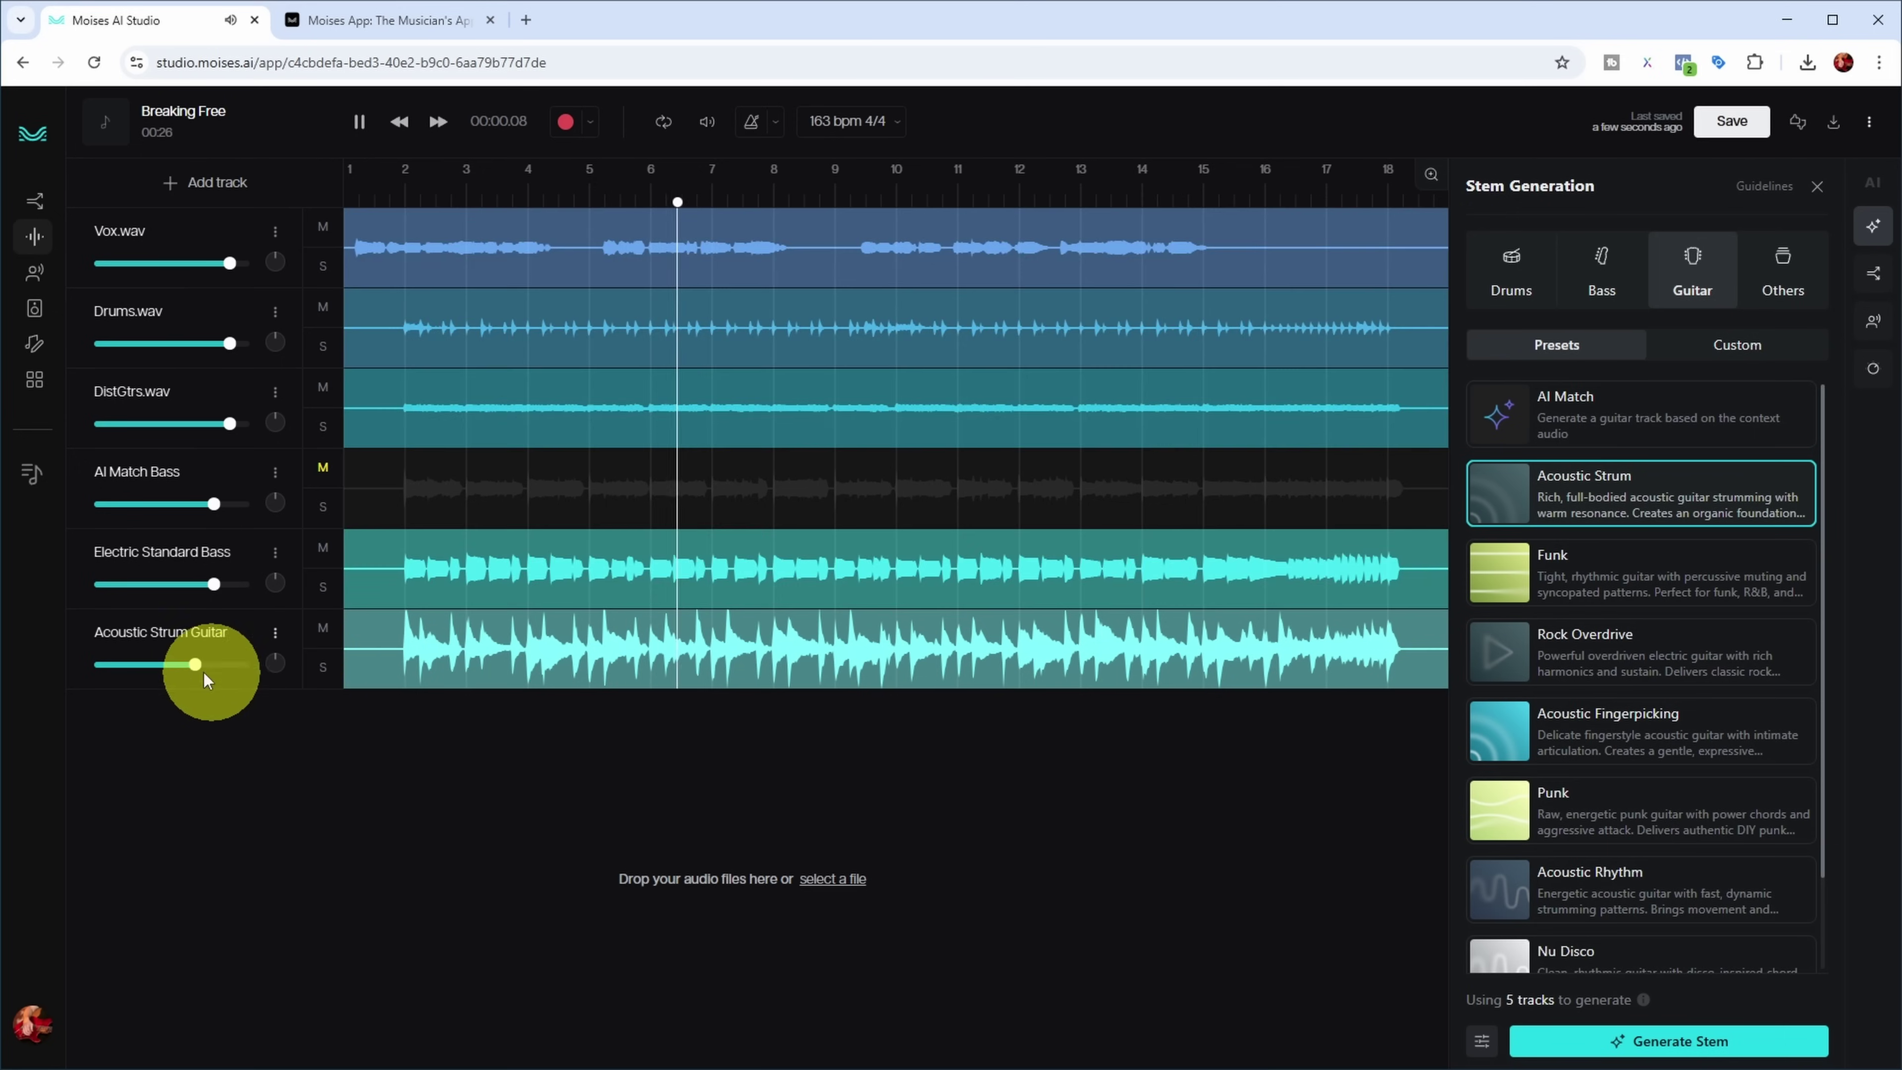
left_click_drag(193, 673, 212, 673)
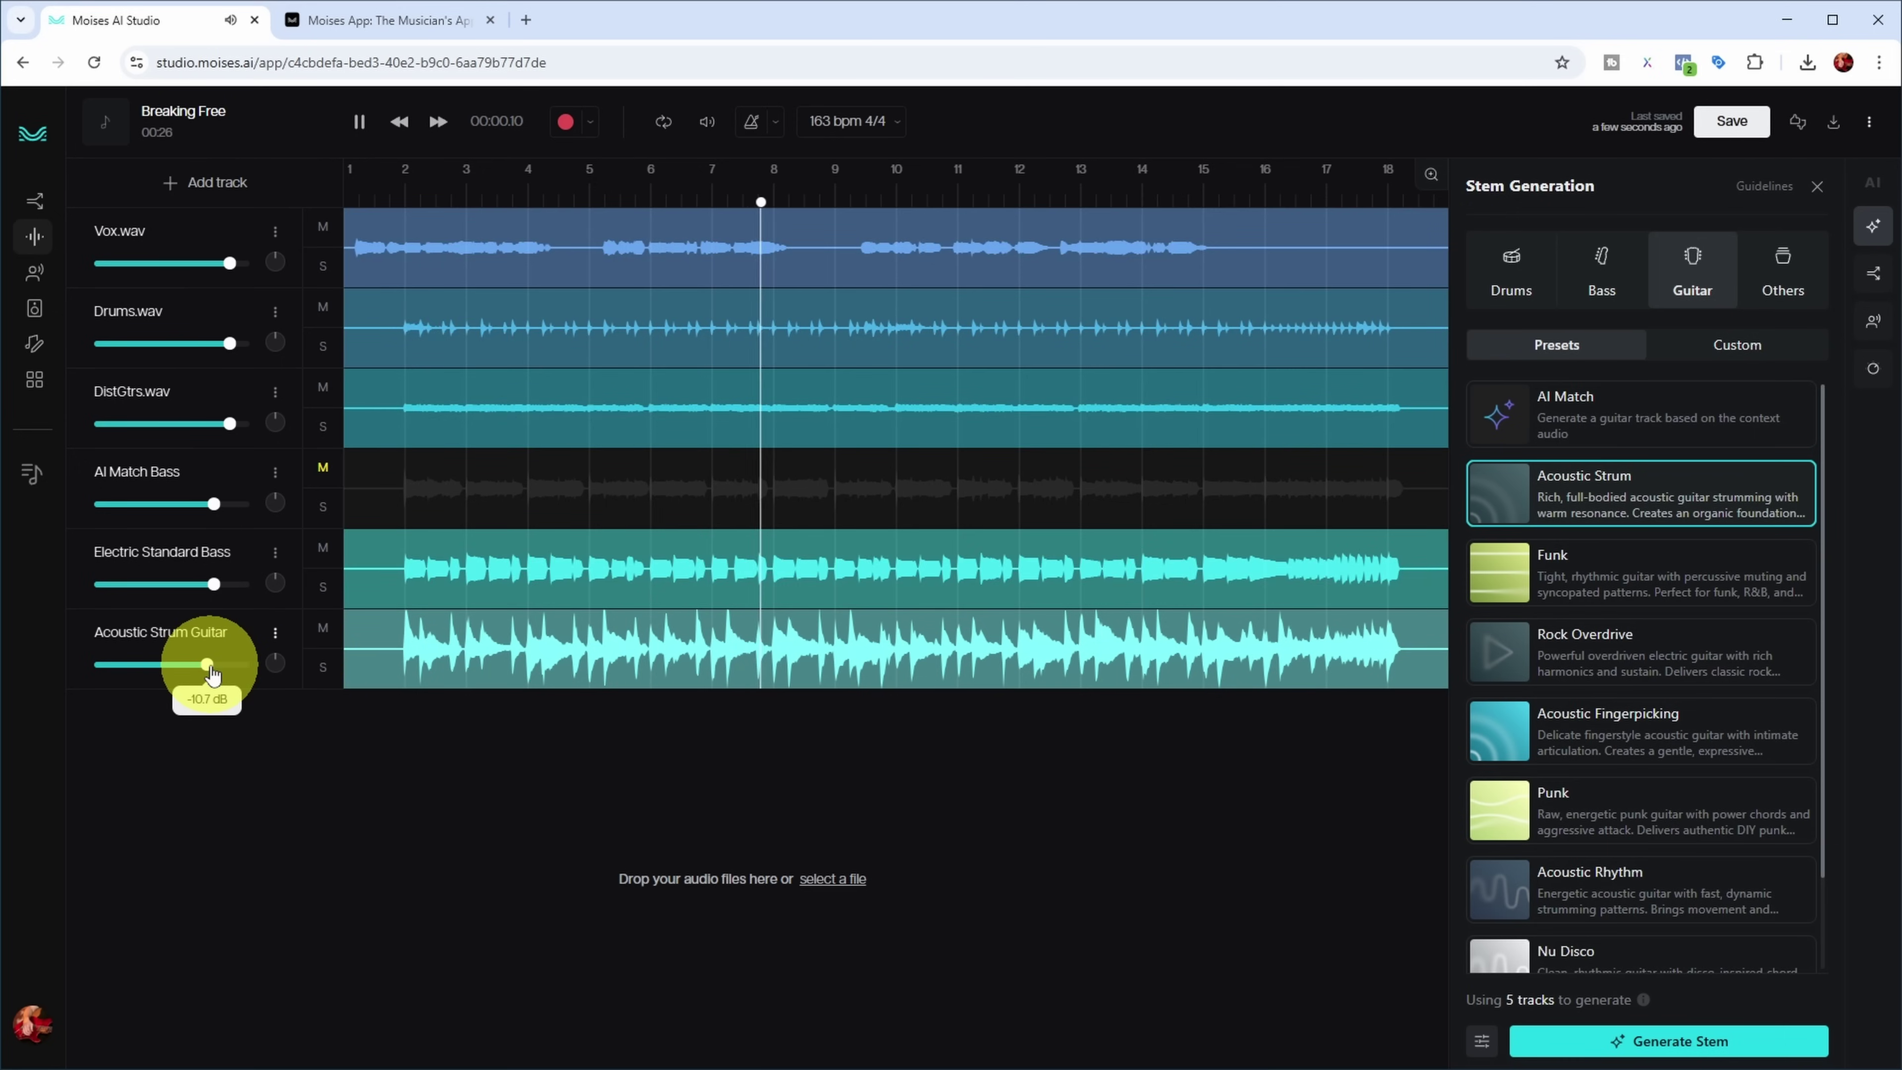
left_click(338, 707)
left_click(327, 673)
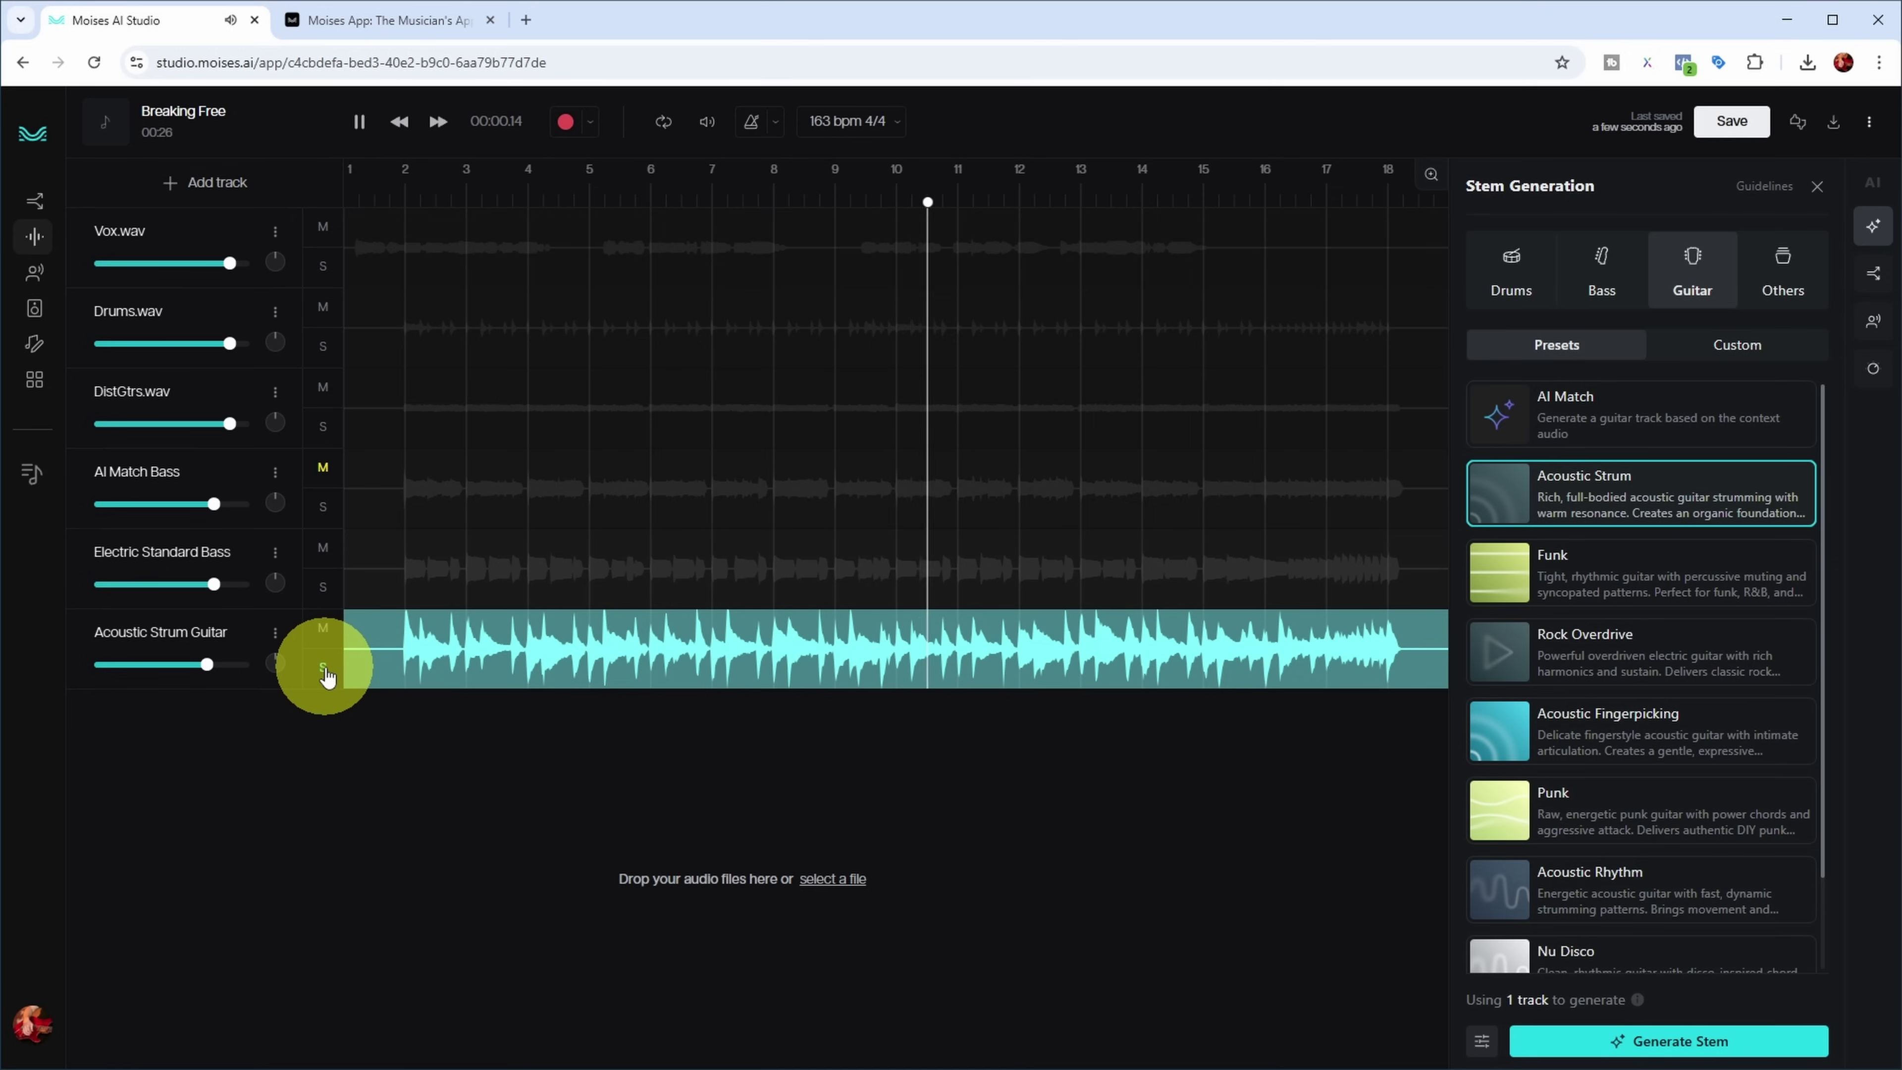
left_click(328, 675)
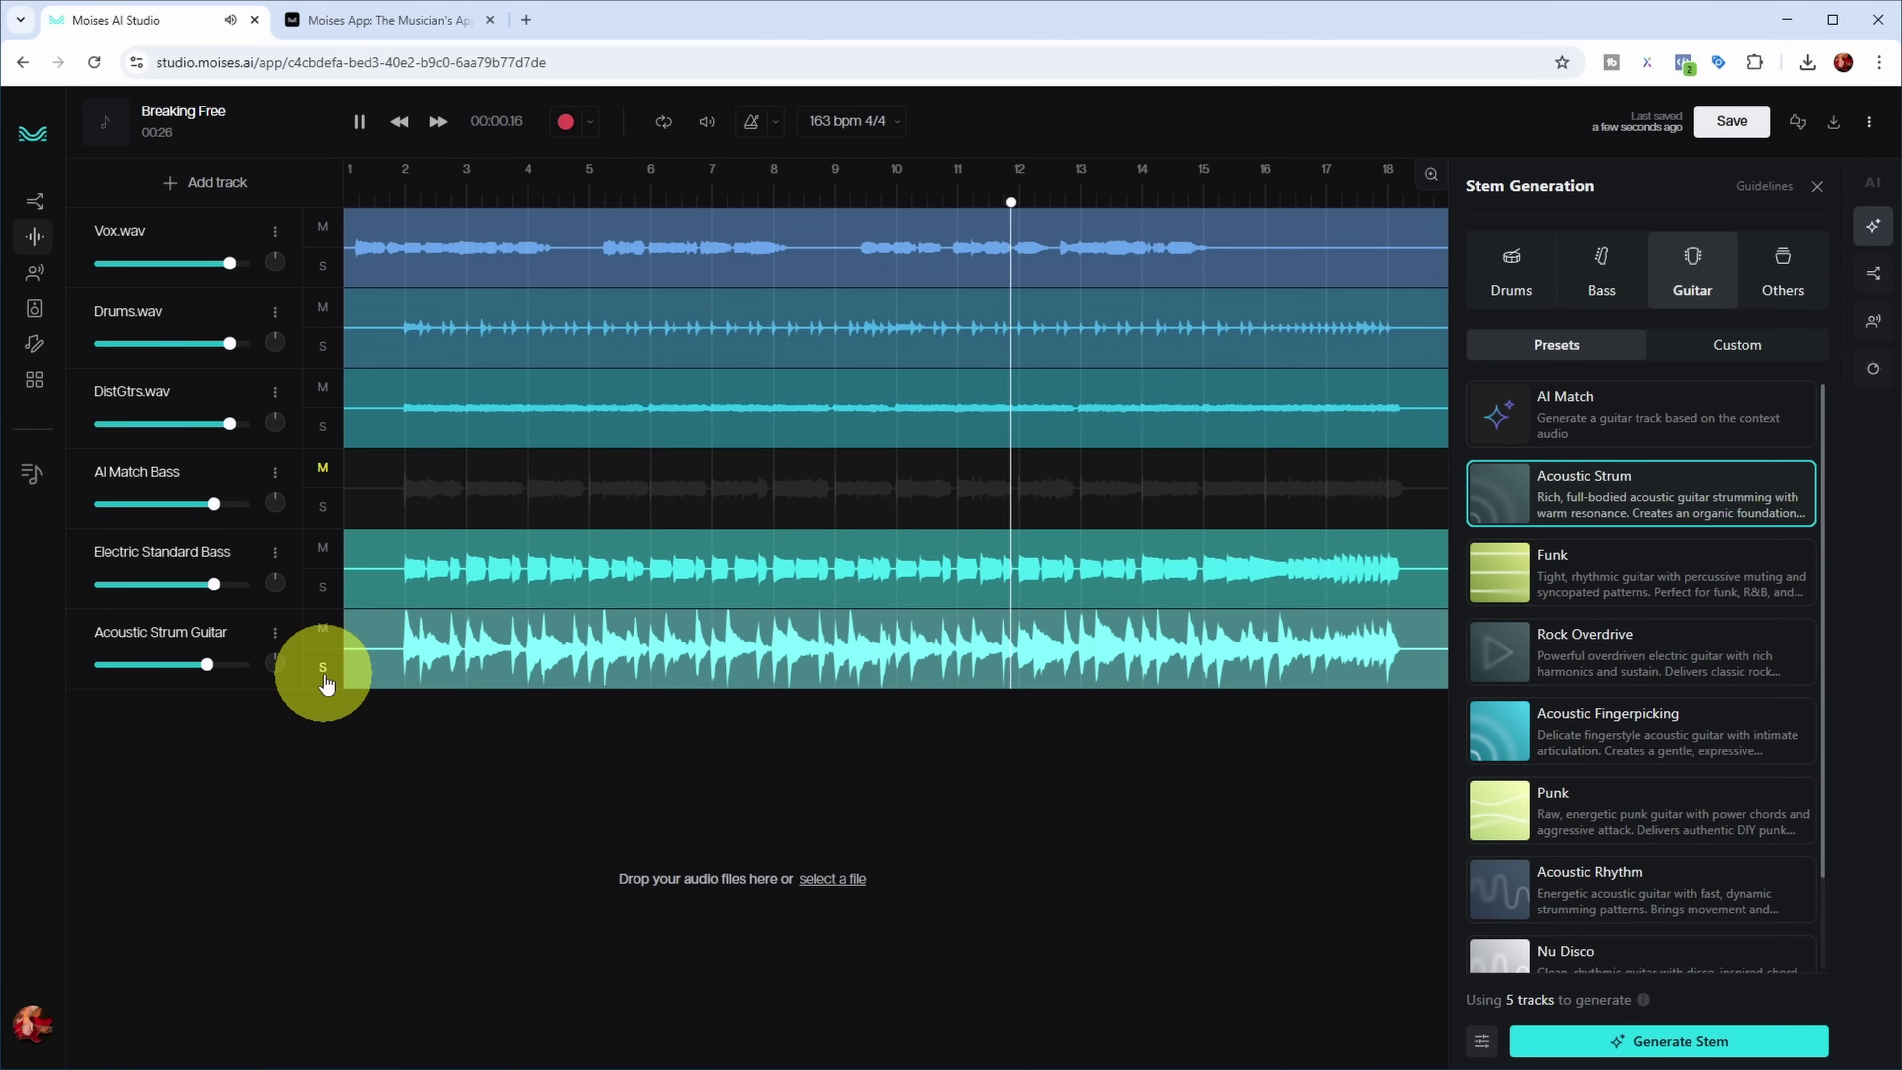
key("space")
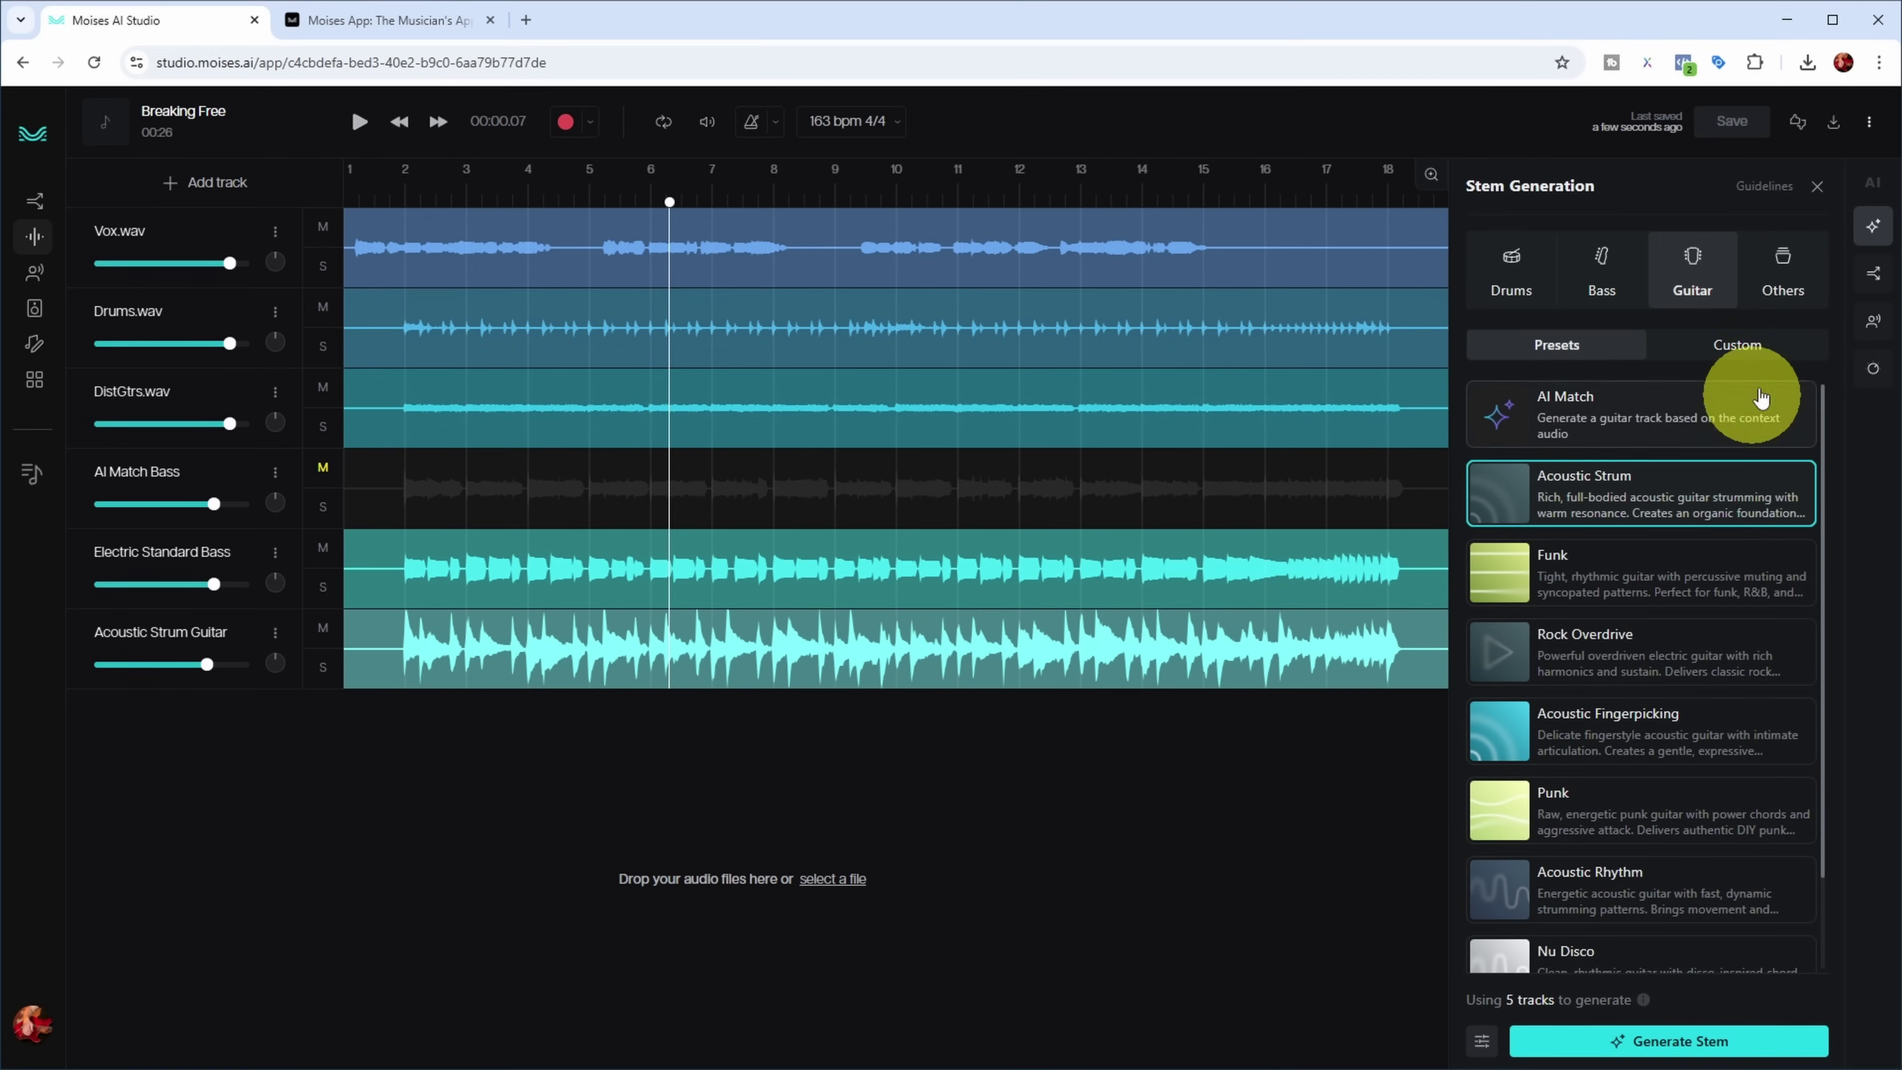
Pick the Electric Piano preset under Others and mute the DistGtrs.wav track.
left_click(1785, 277)
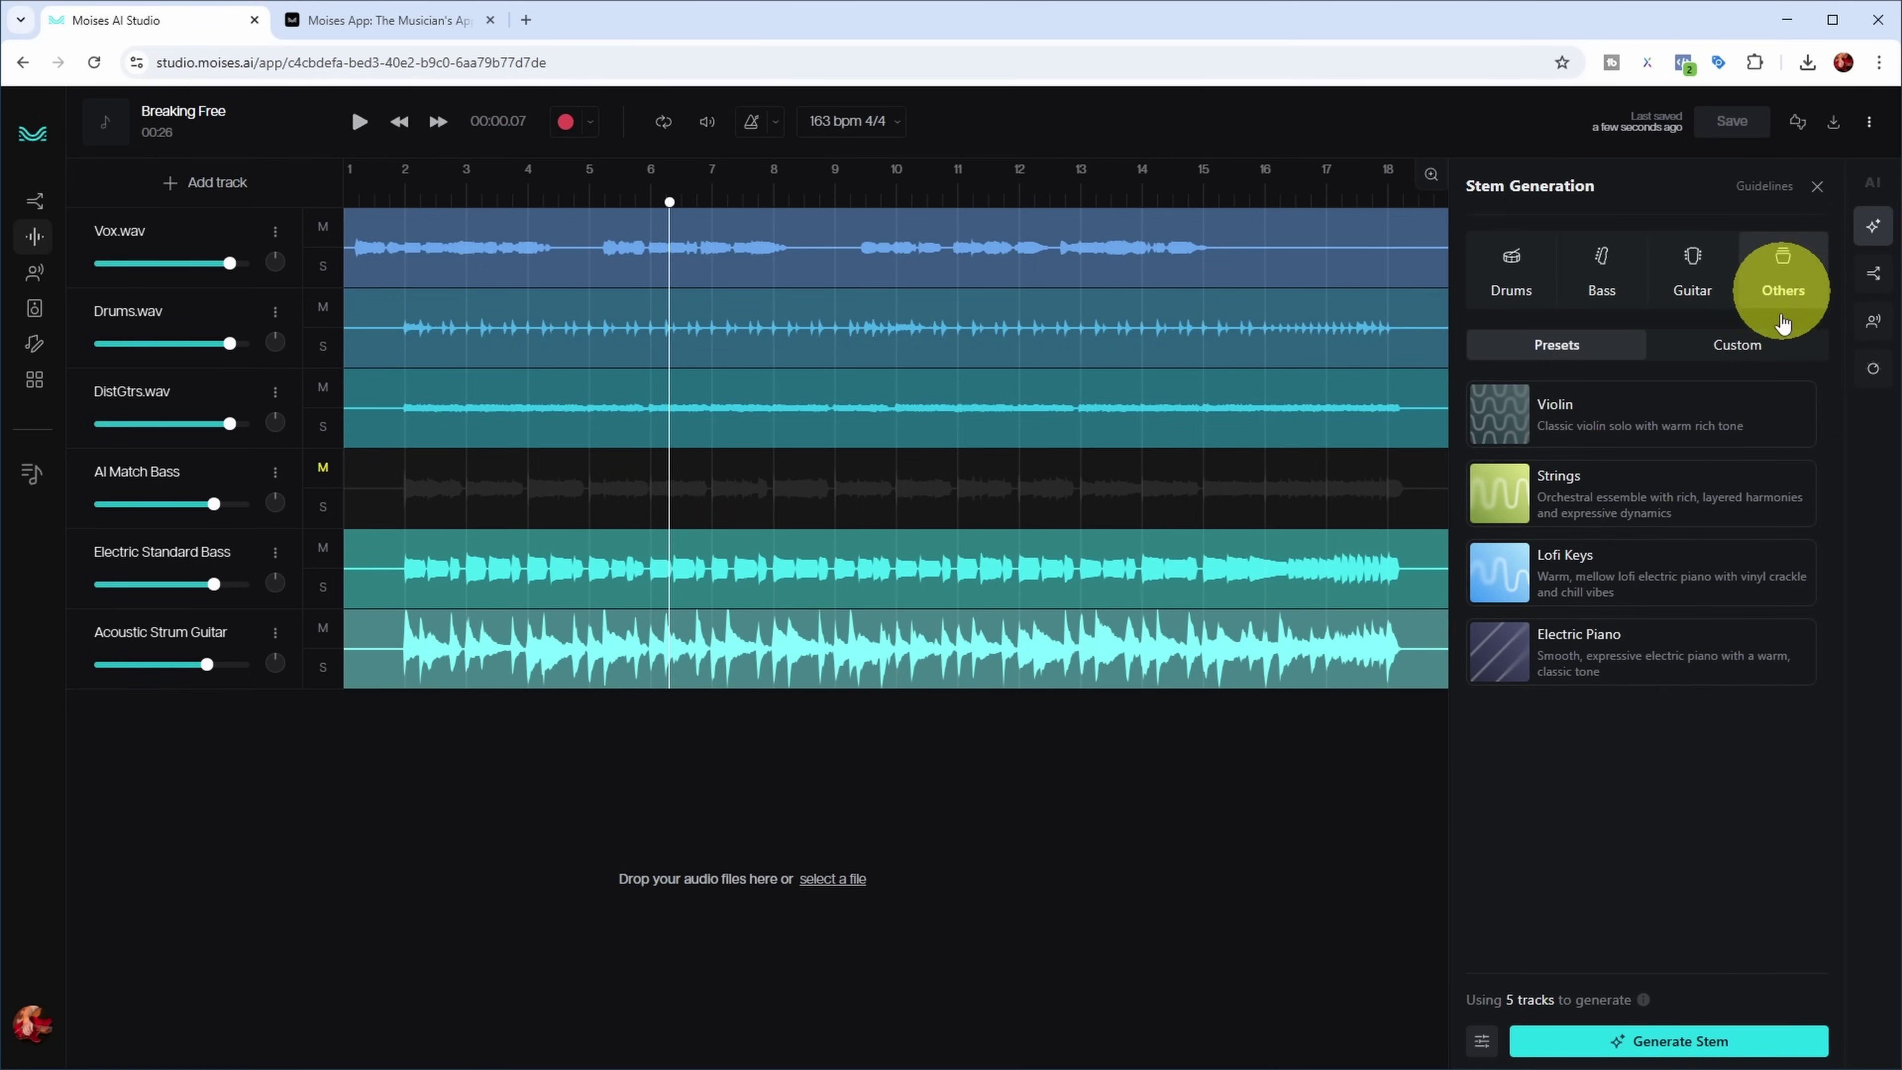
left_click(1509, 667)
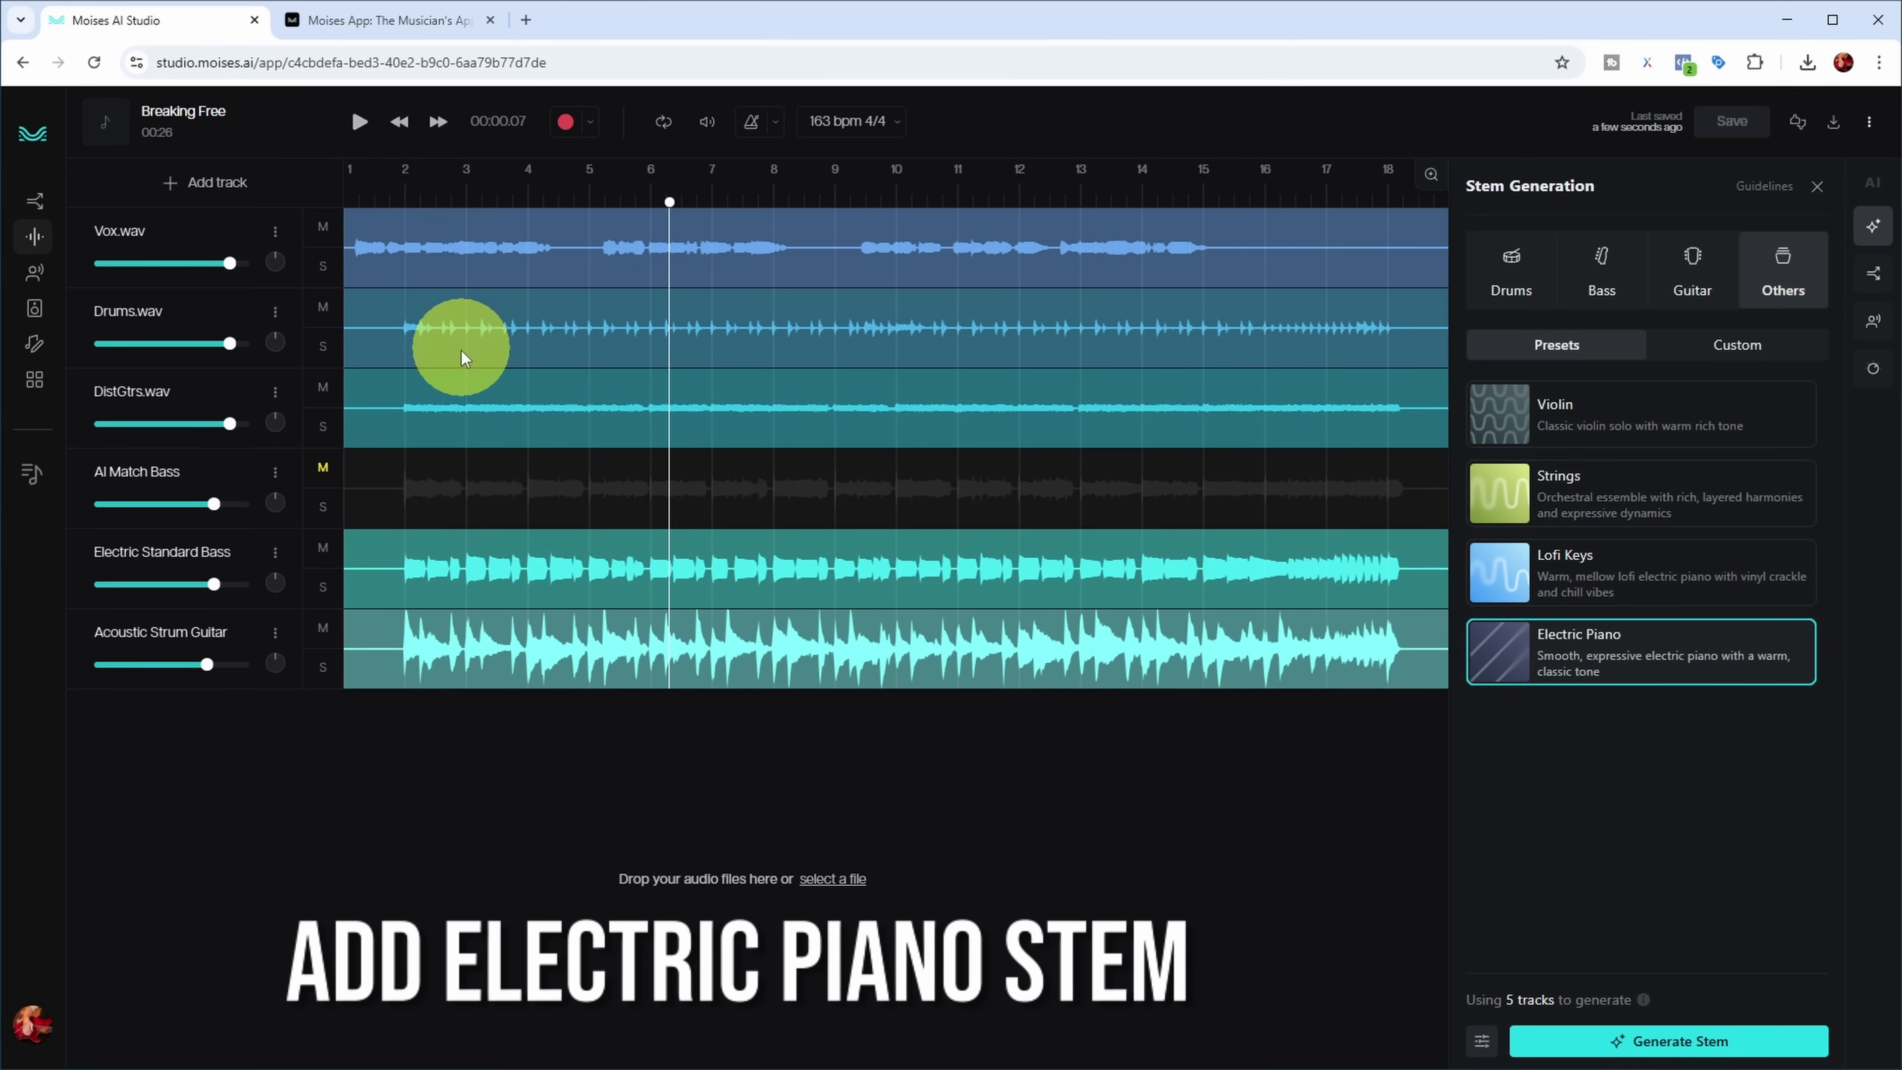
left_click(323, 388)
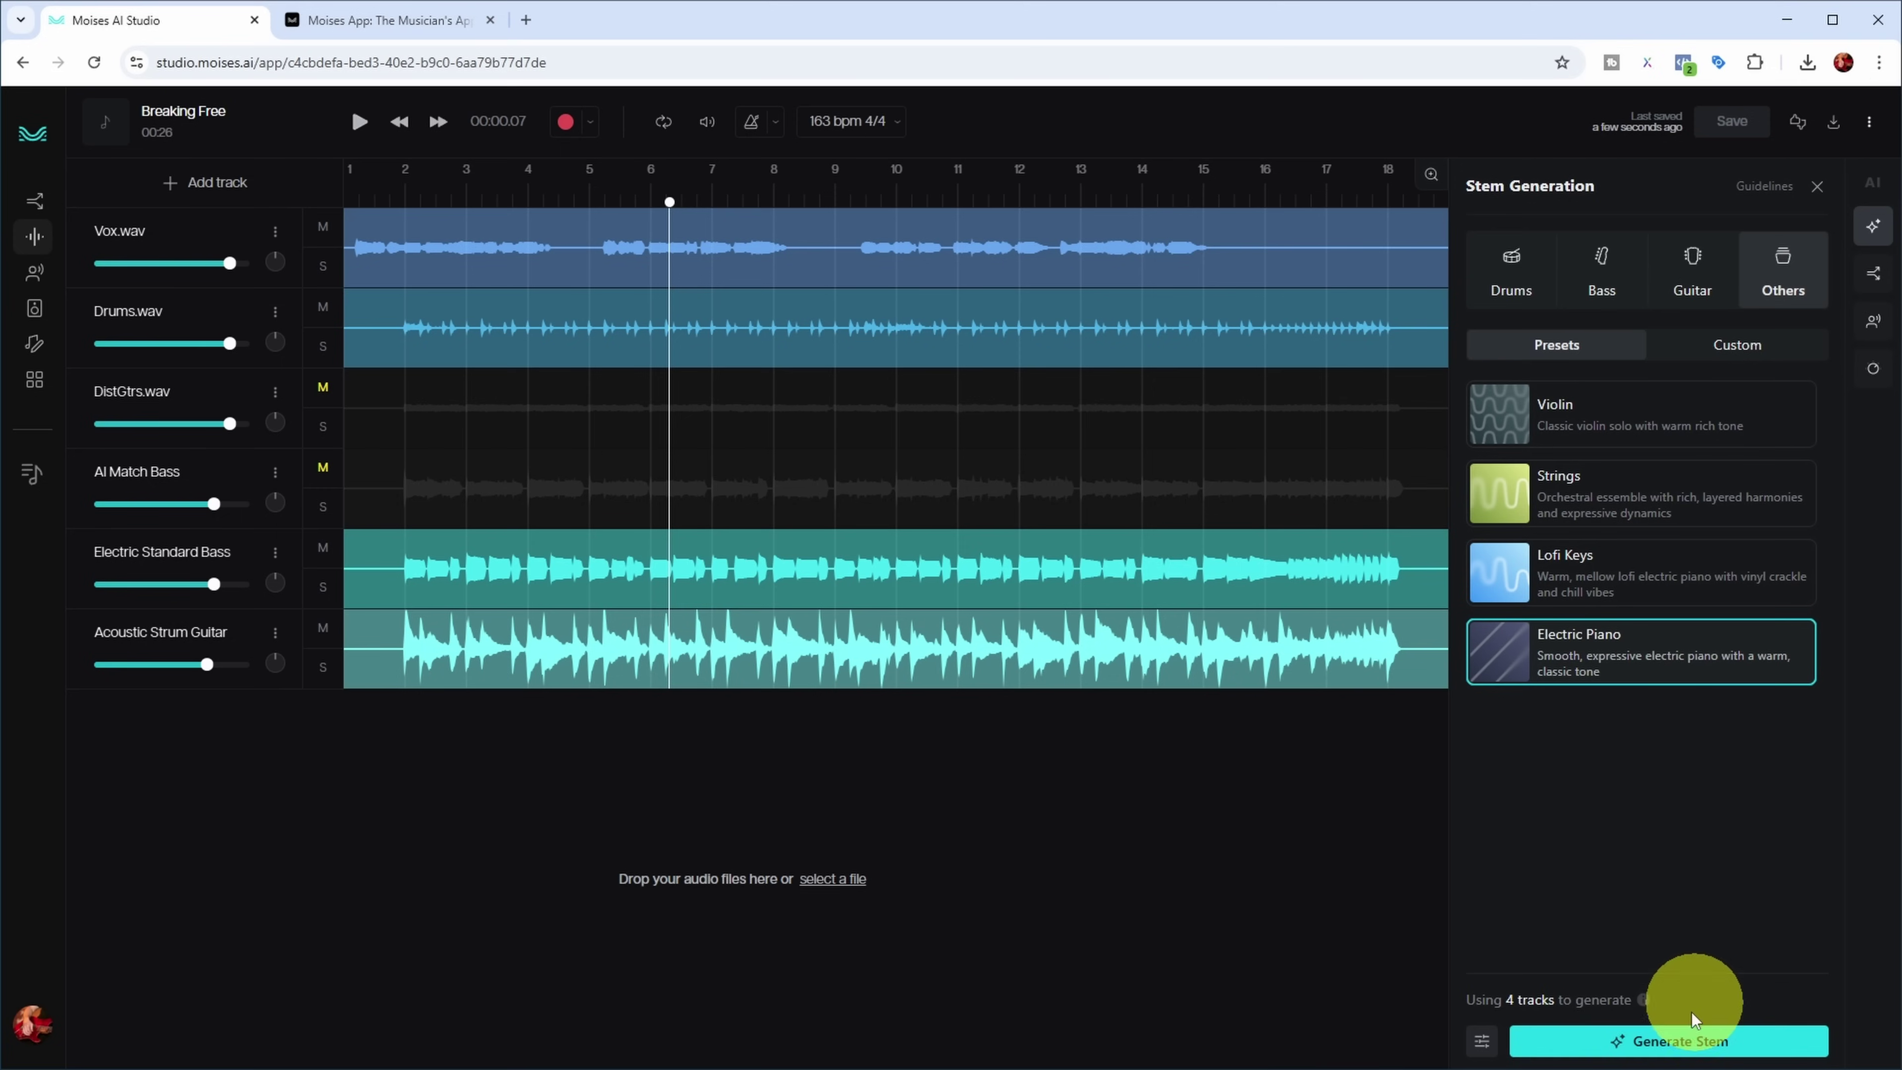
Generate and play the Electric Piano Generic stem, raise it to -14.5 dB, and audition it solo.
left_click(1660, 1042)
key("space")
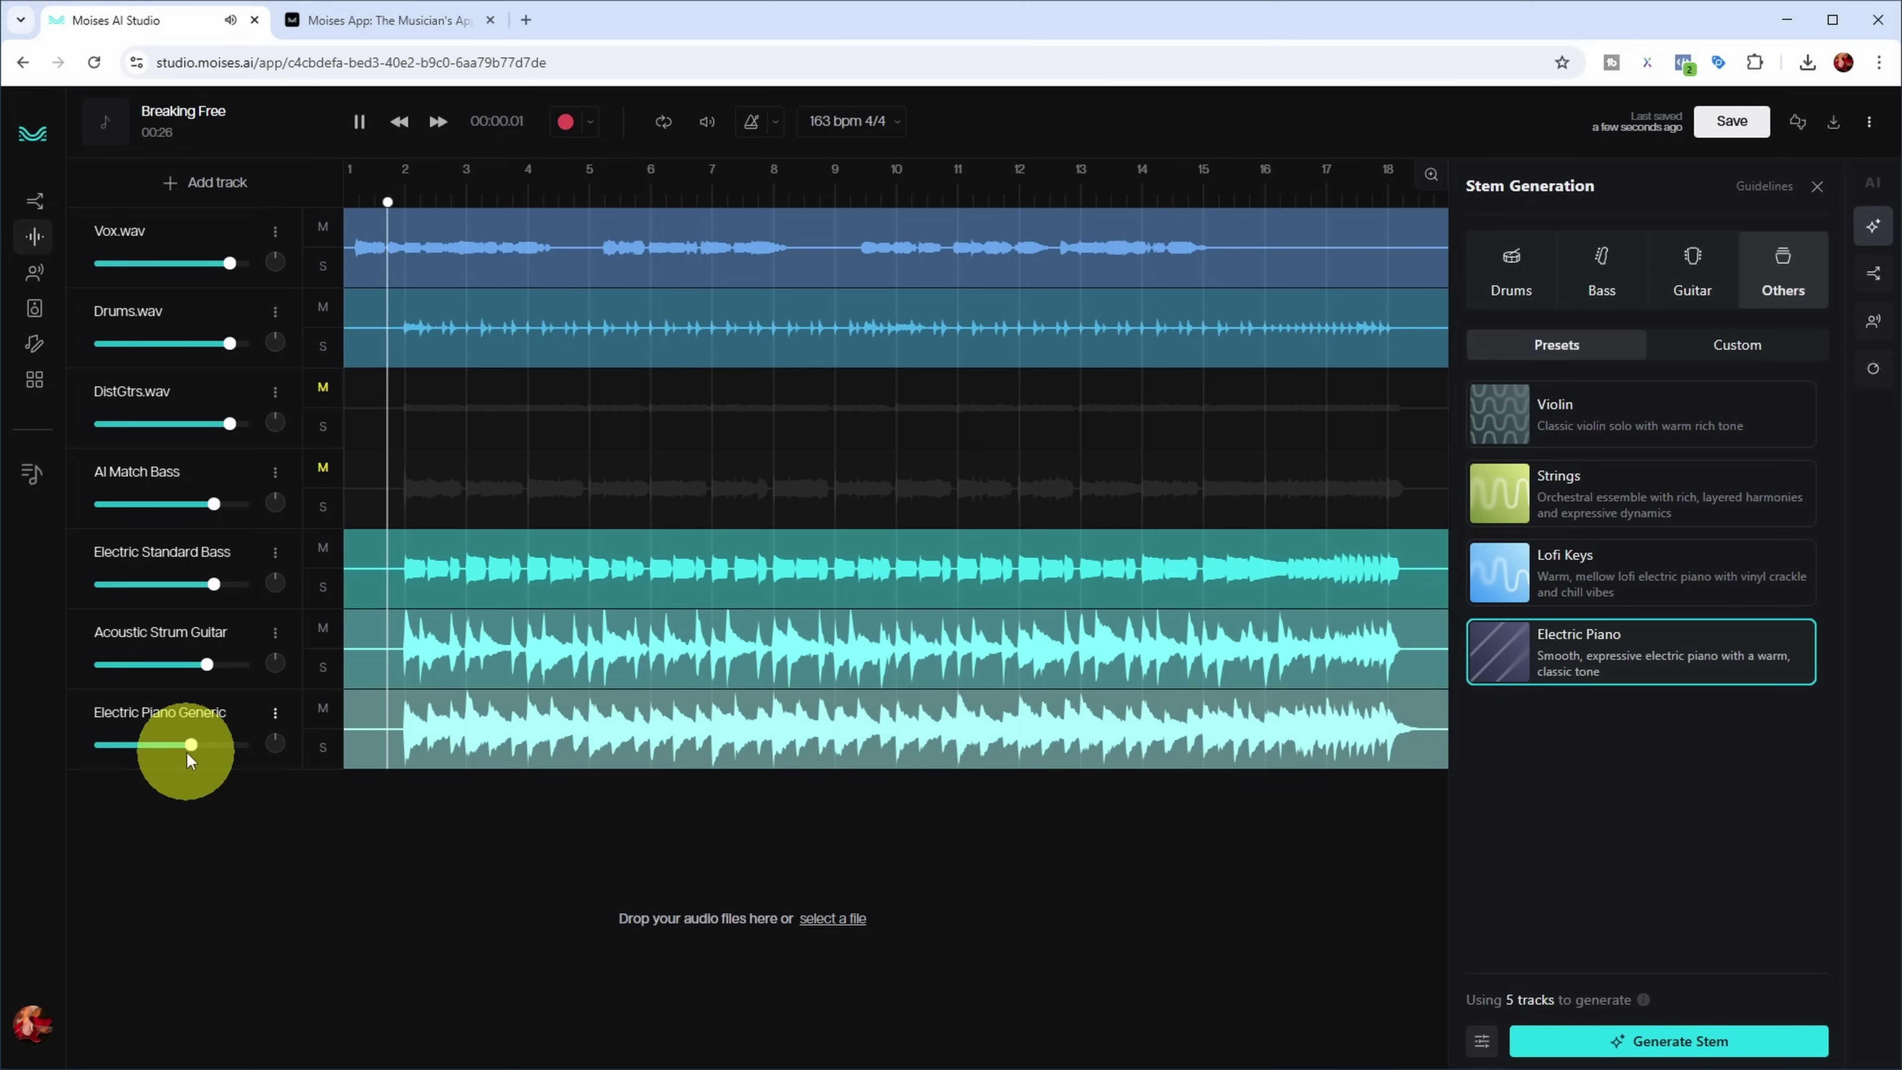
left_click_drag(194, 755, 201, 752)
left_click(321, 748)
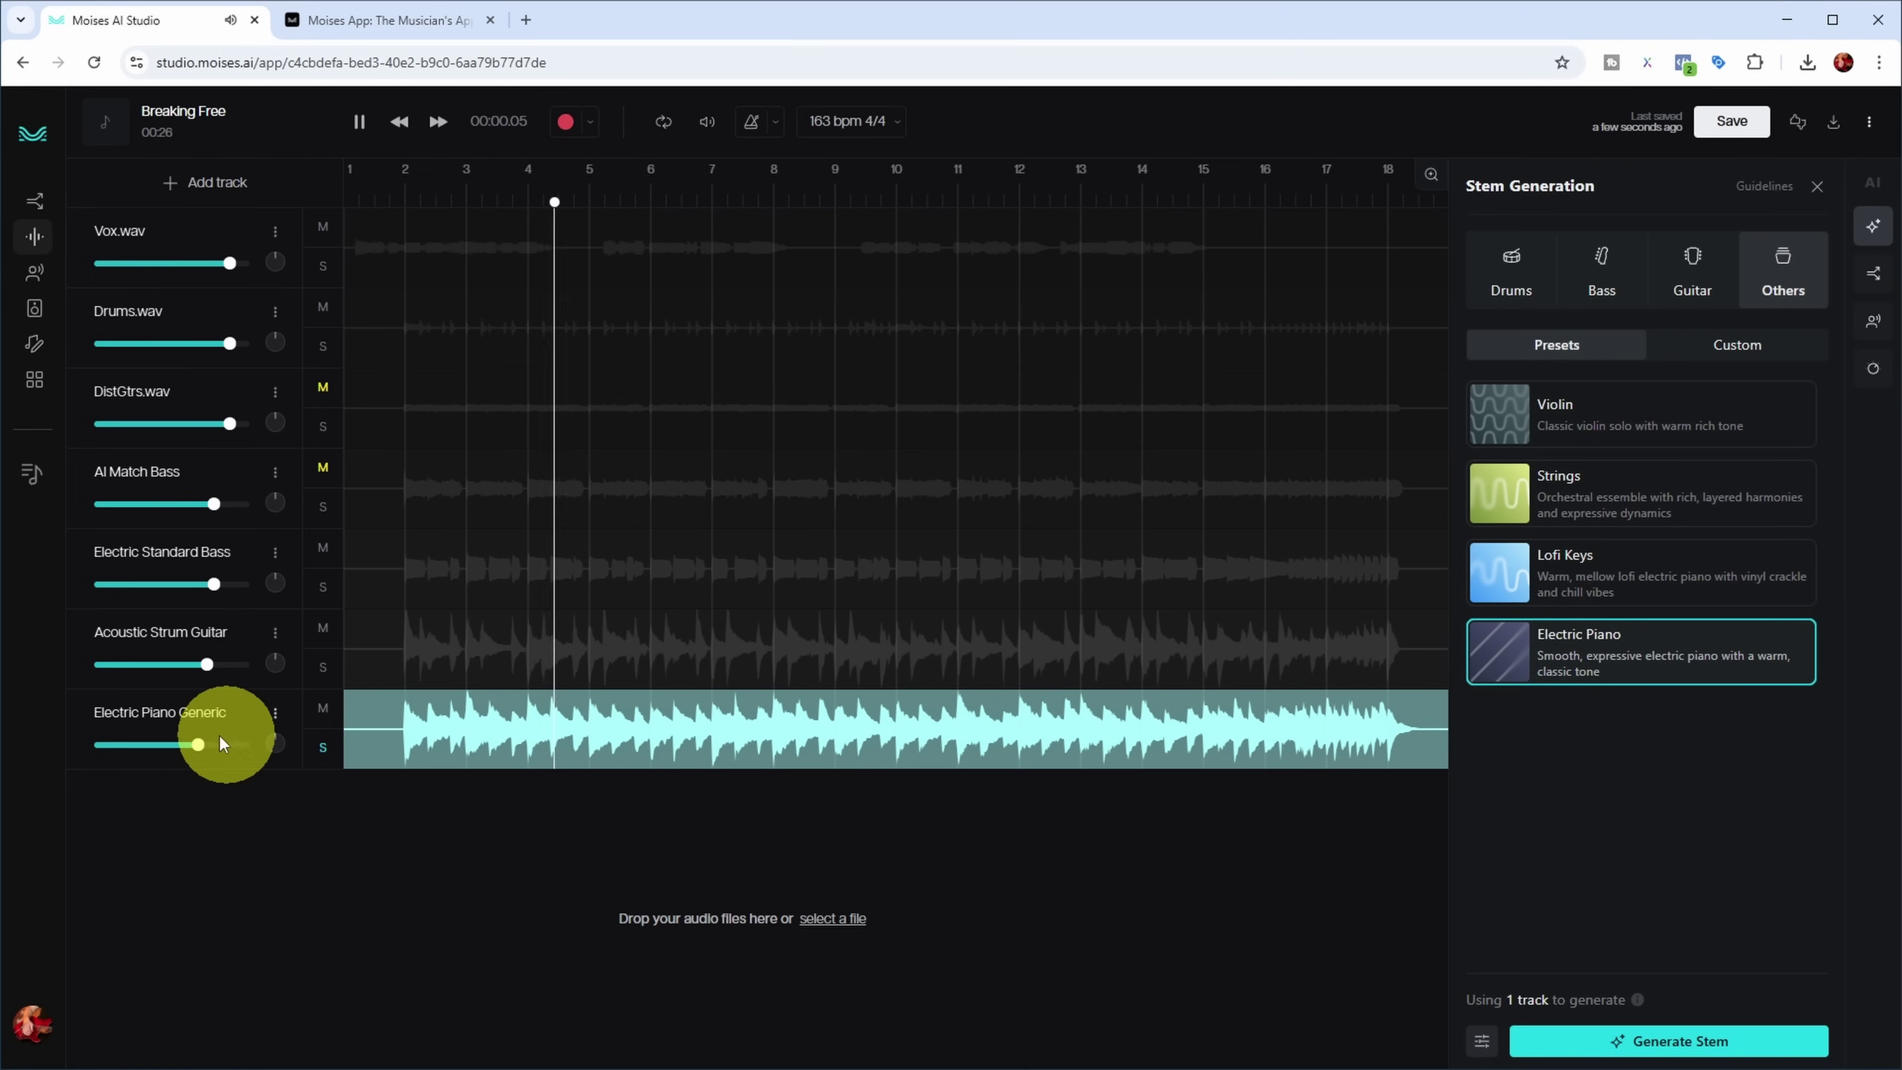
mouse_move(197, 749)
left_click_drag(197, 749, 201, 750)
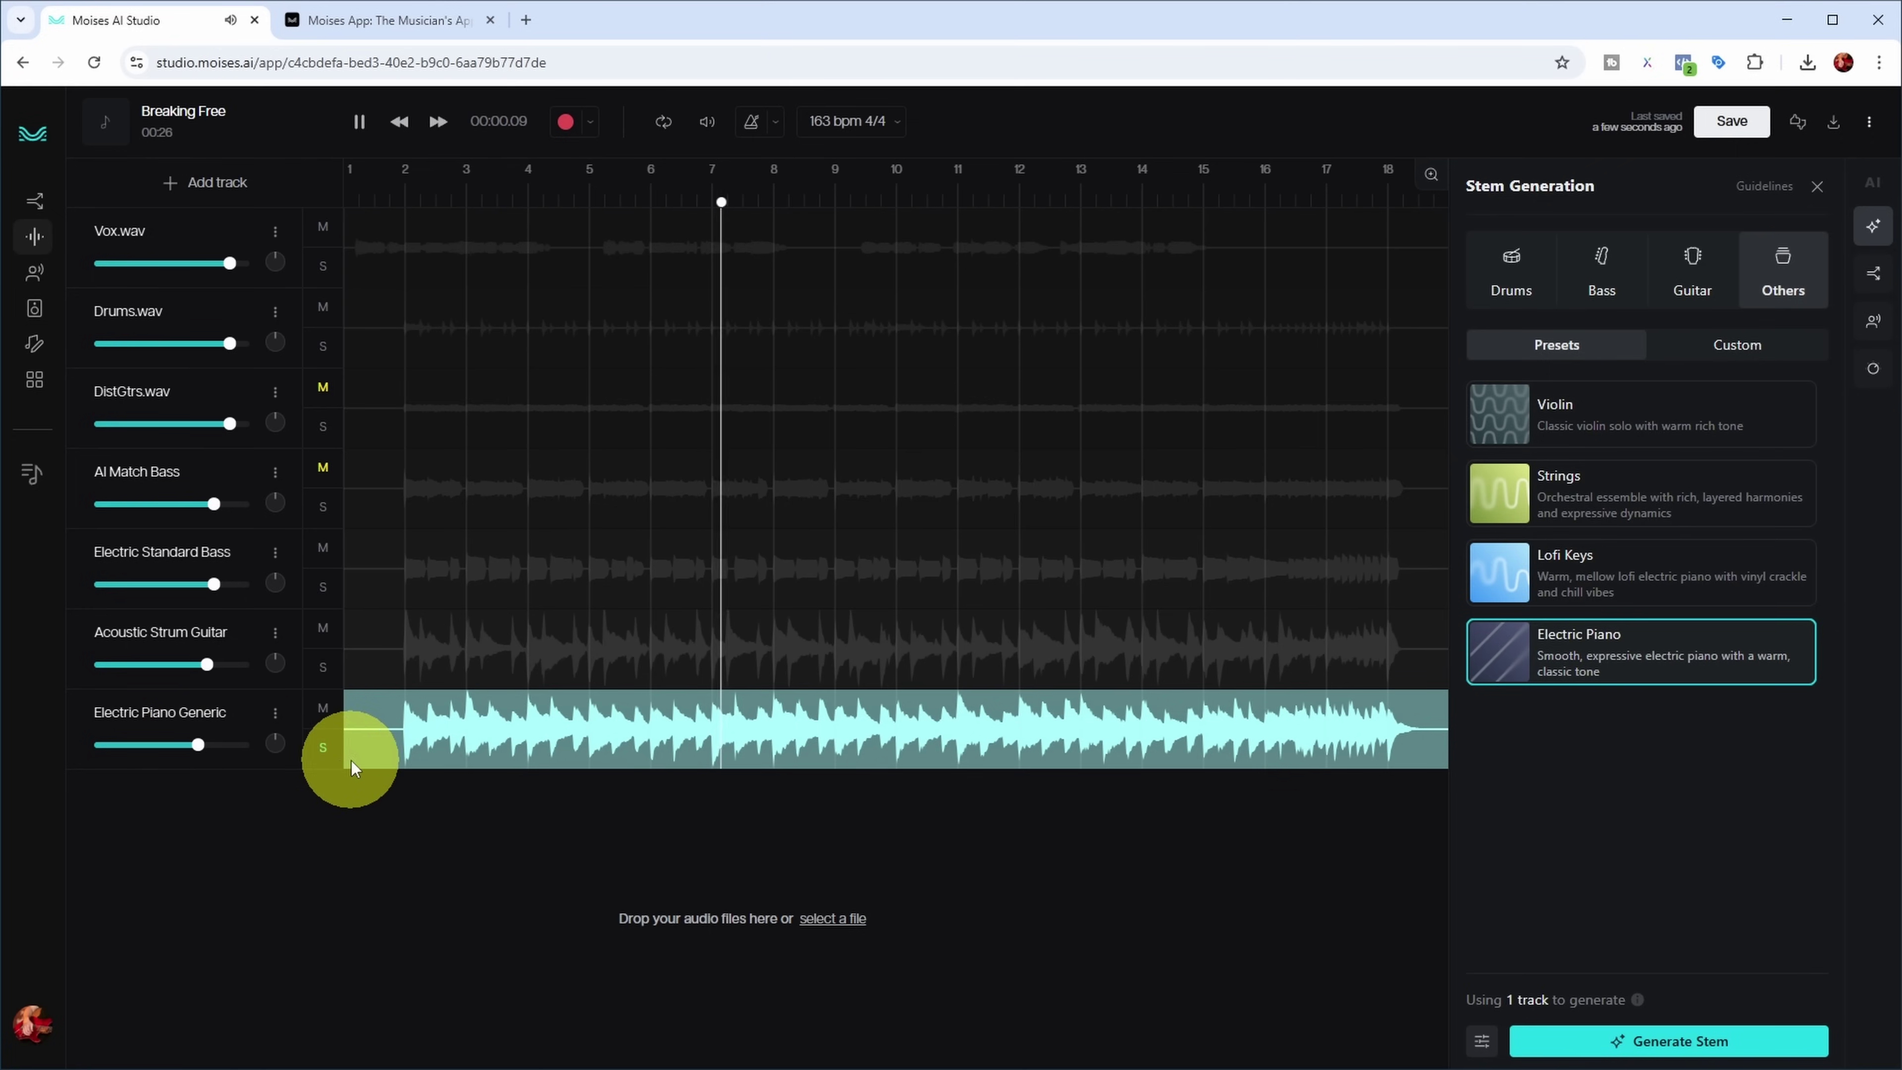
left_click(324, 750)
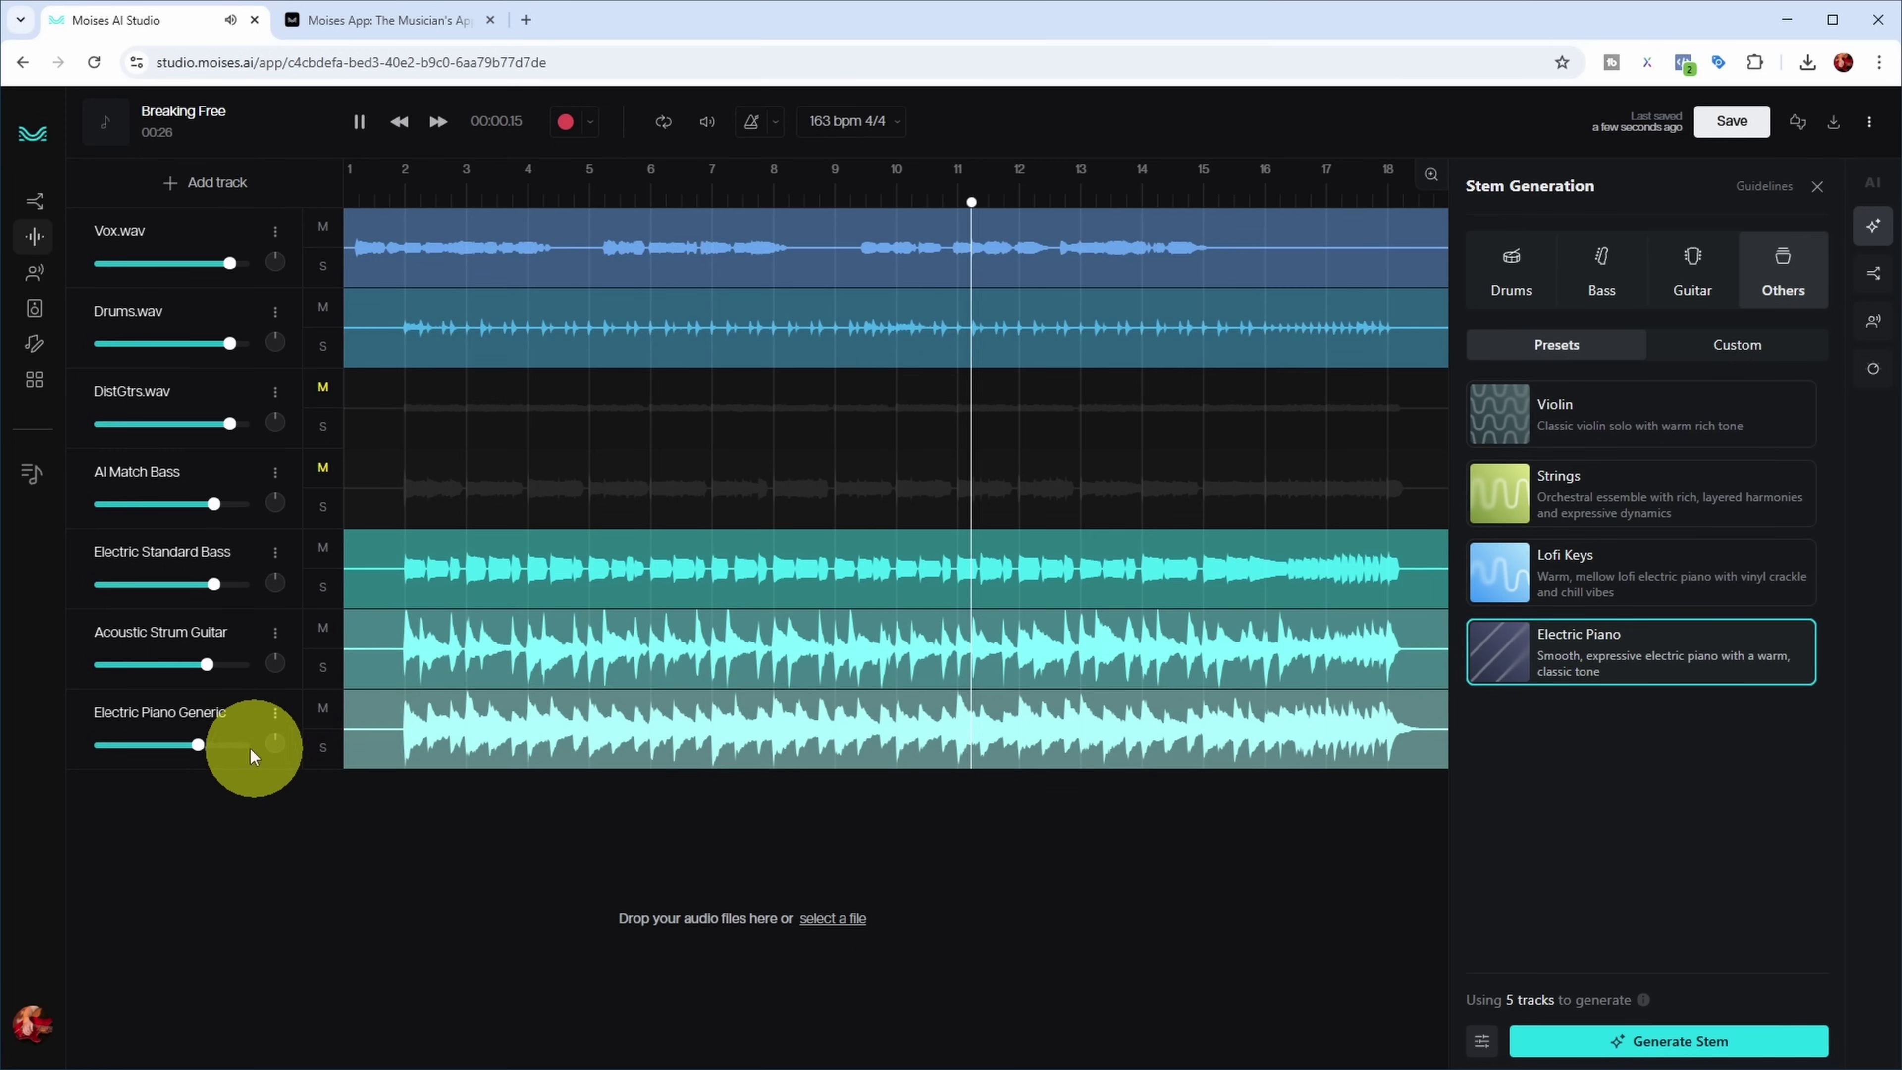
left_click(322, 749)
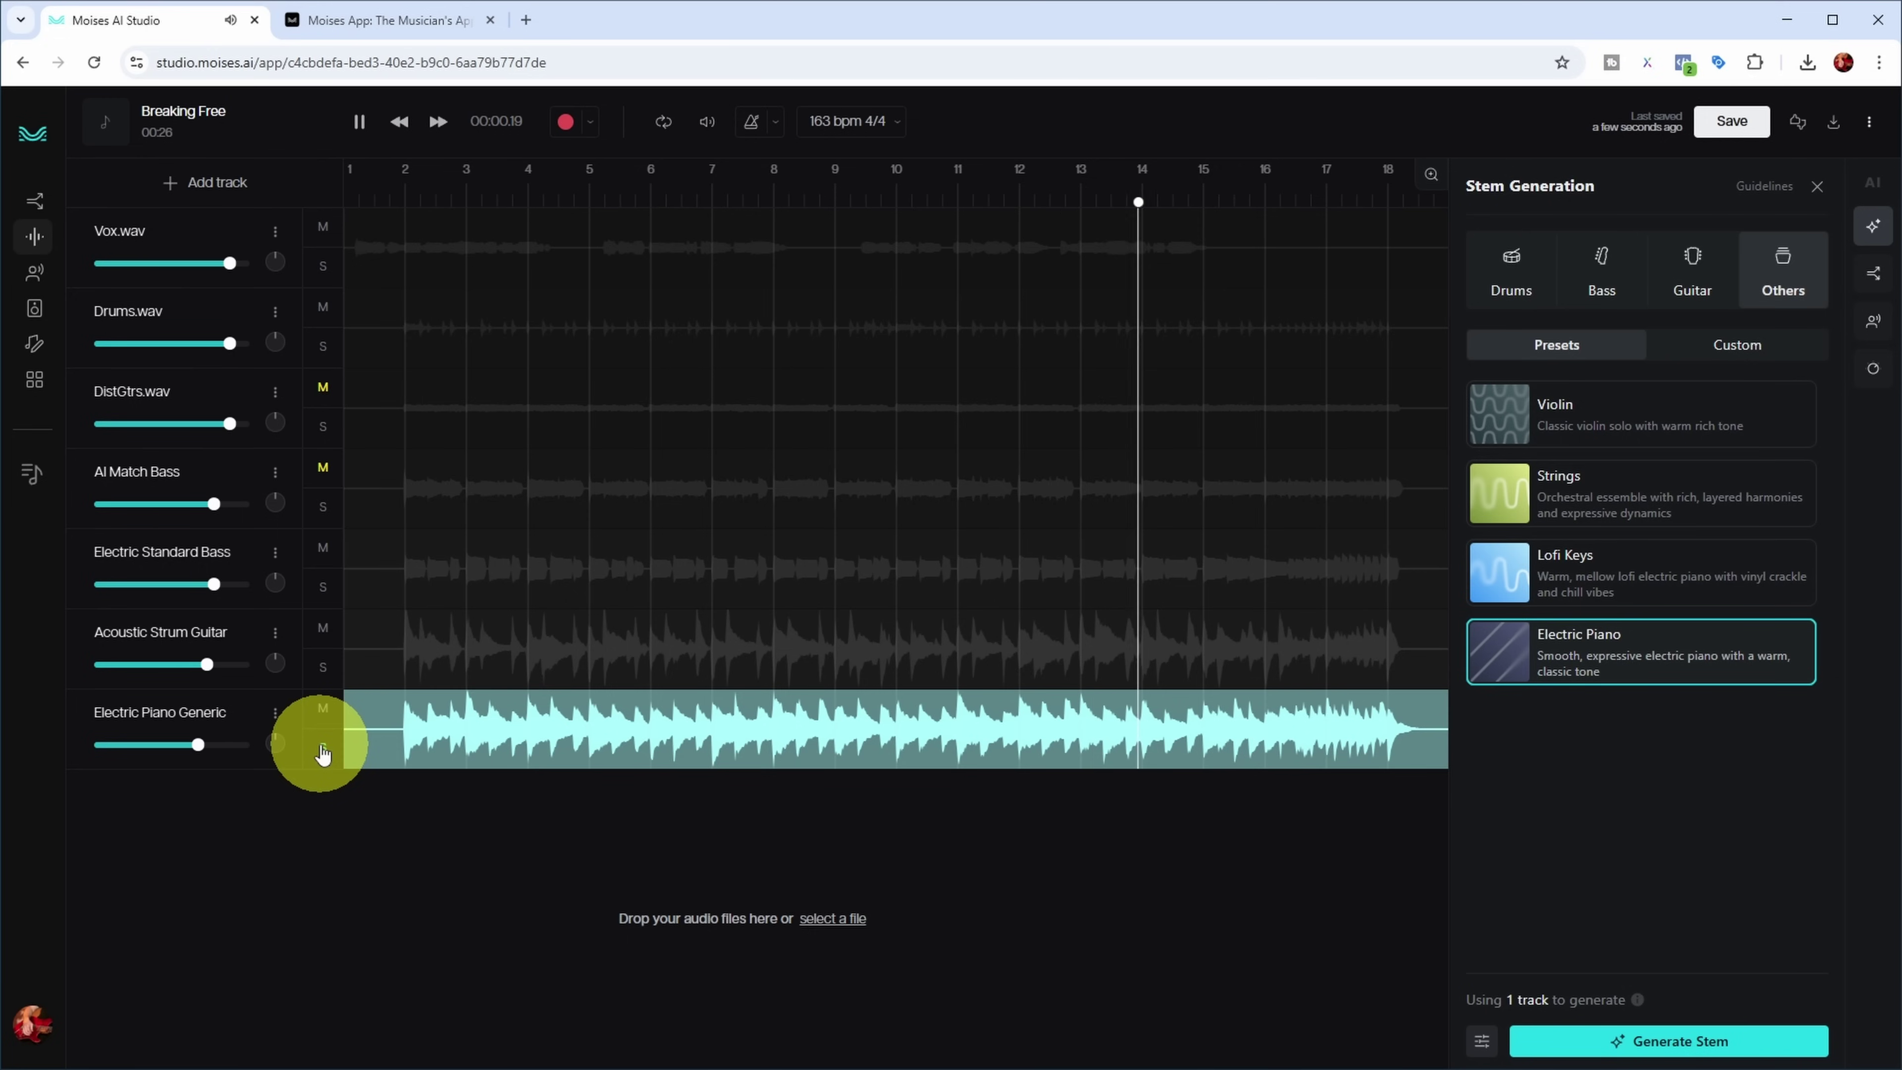
left_click(322, 749)
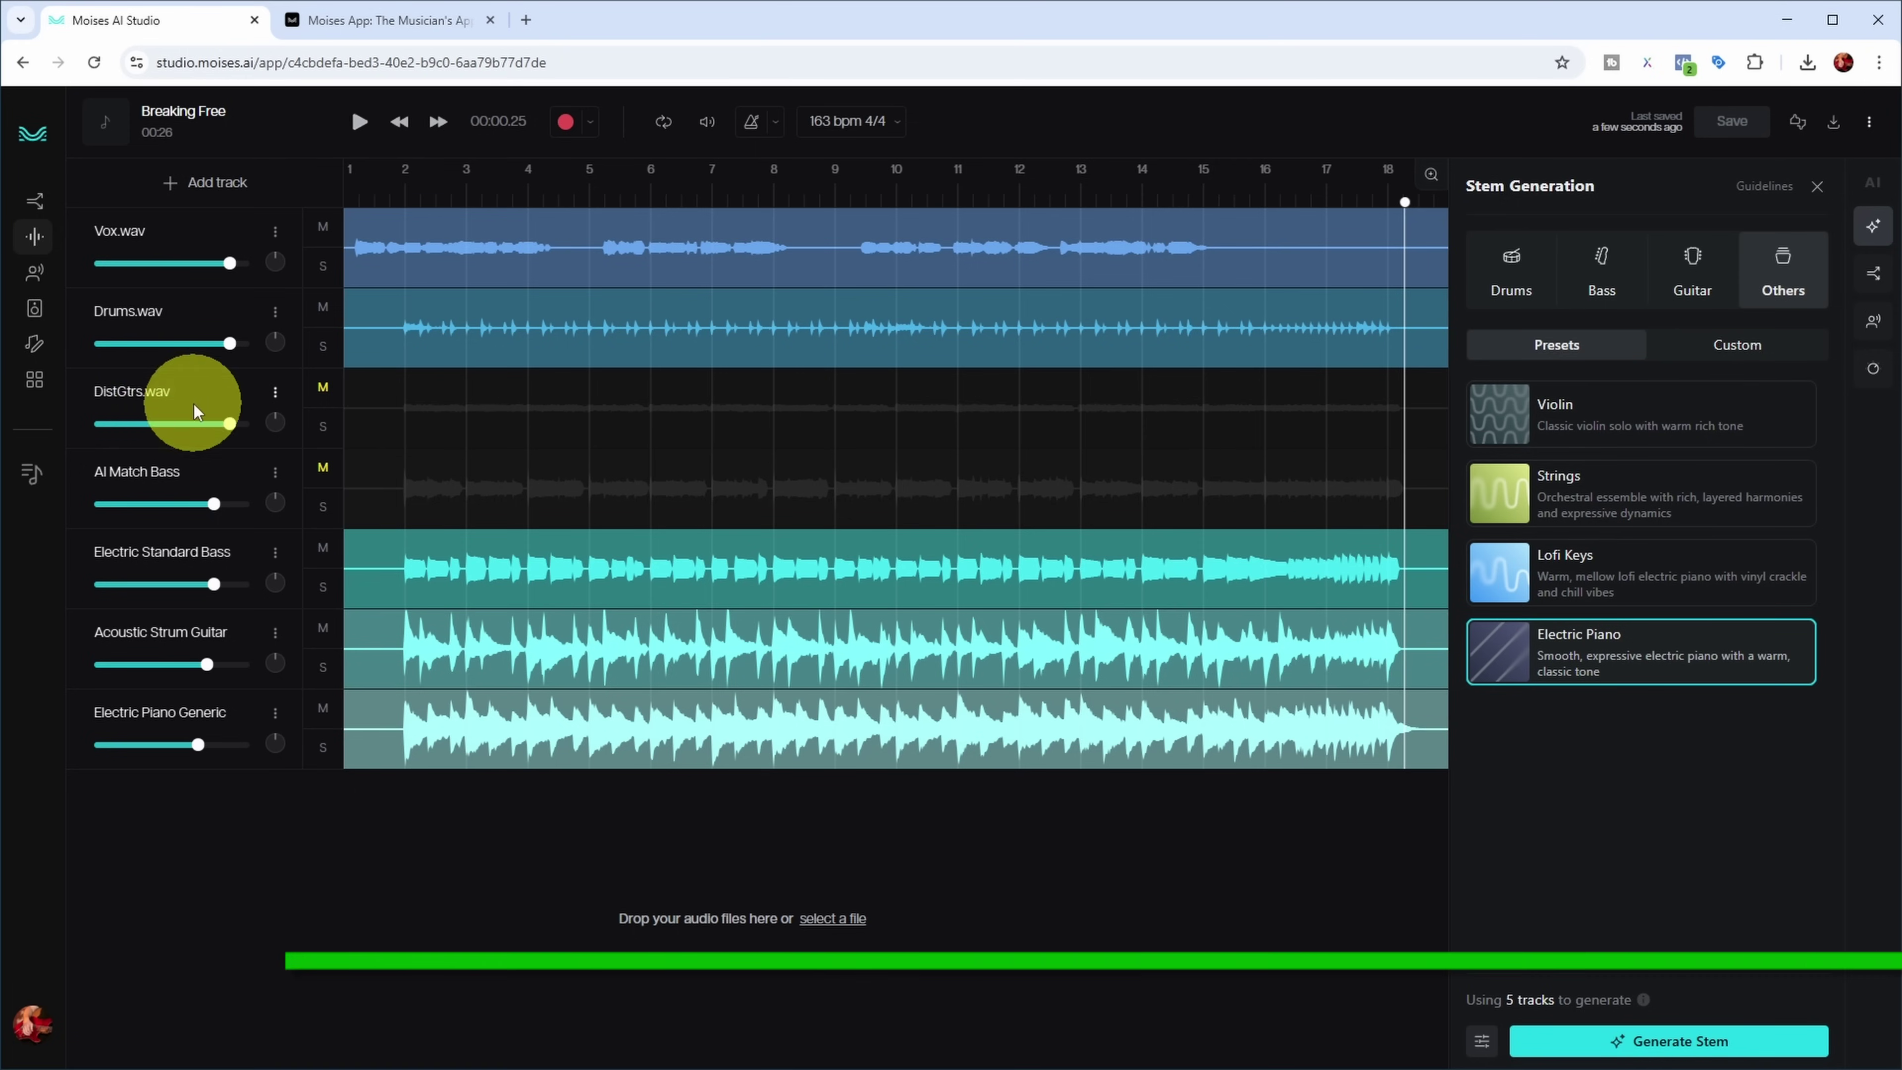
Generate an AI Match guitar stem and play the song from the start.
left_click(1686, 266)
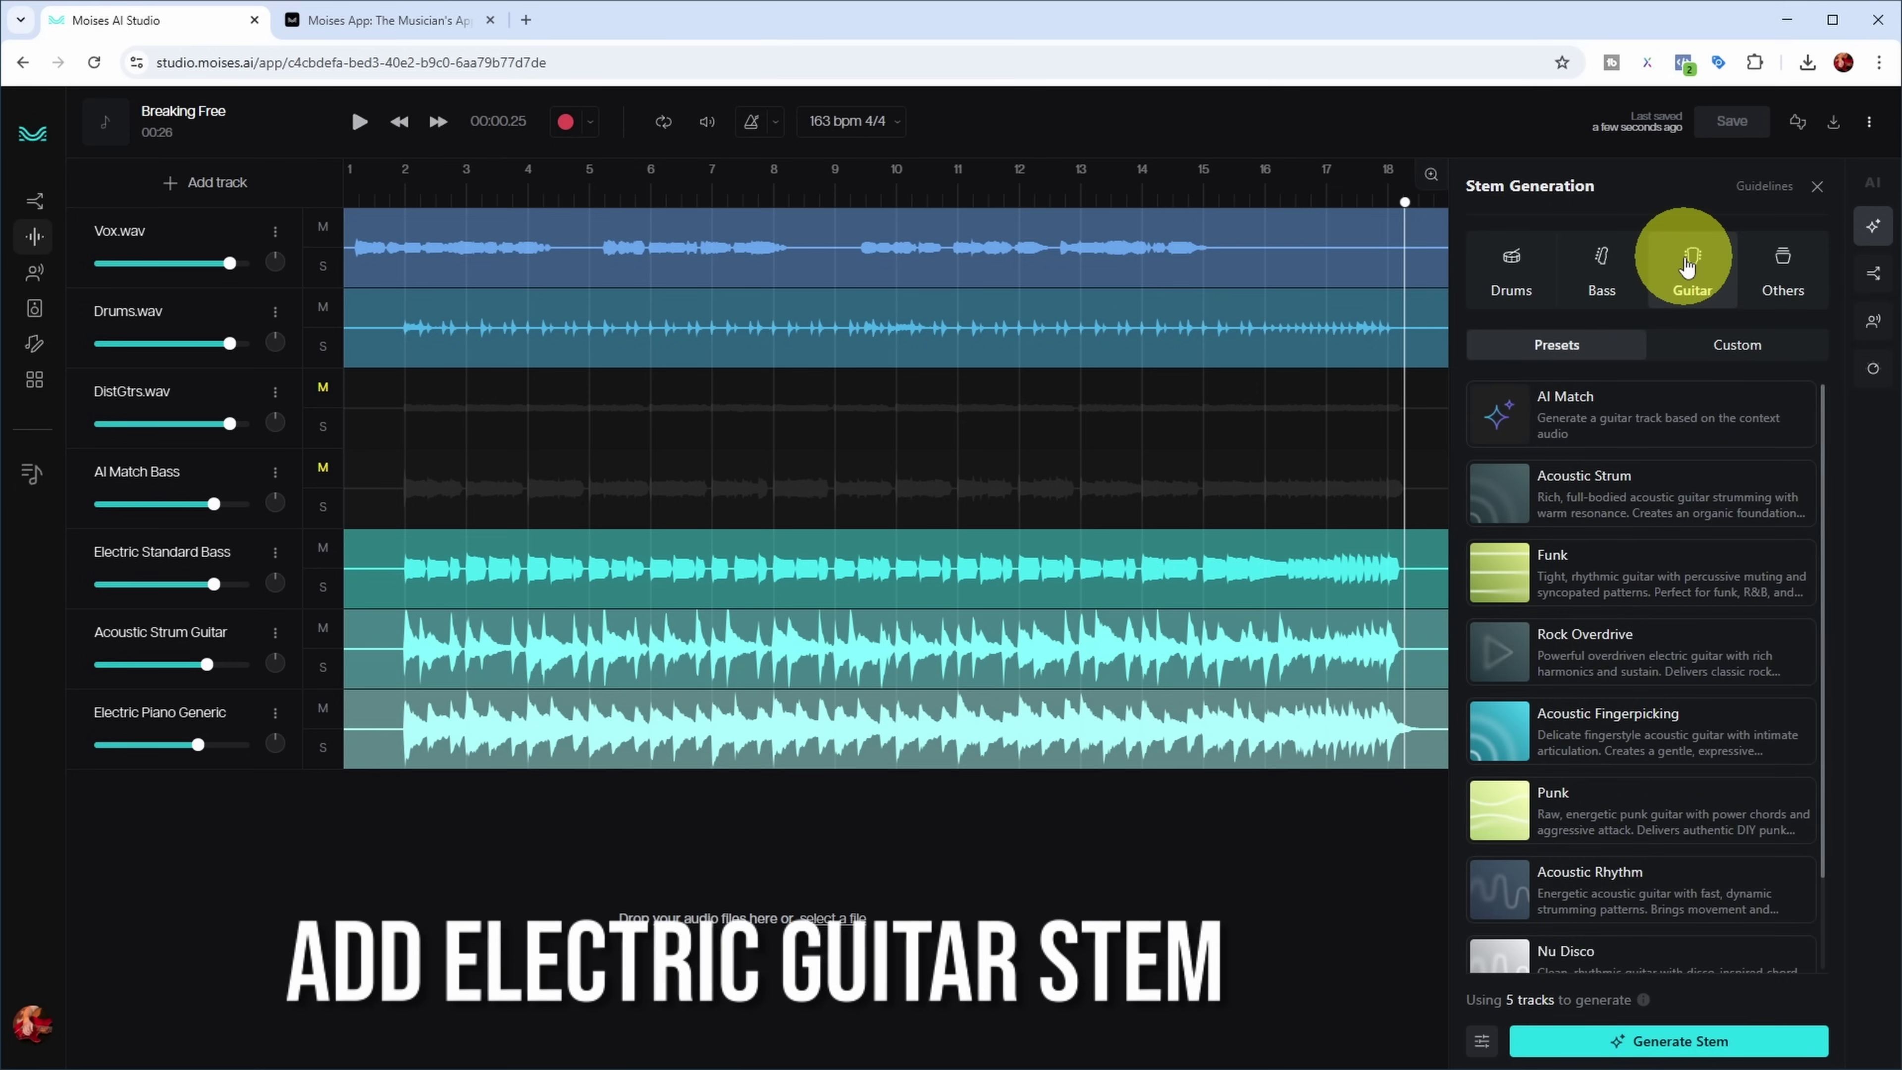
left_click(1606, 418)
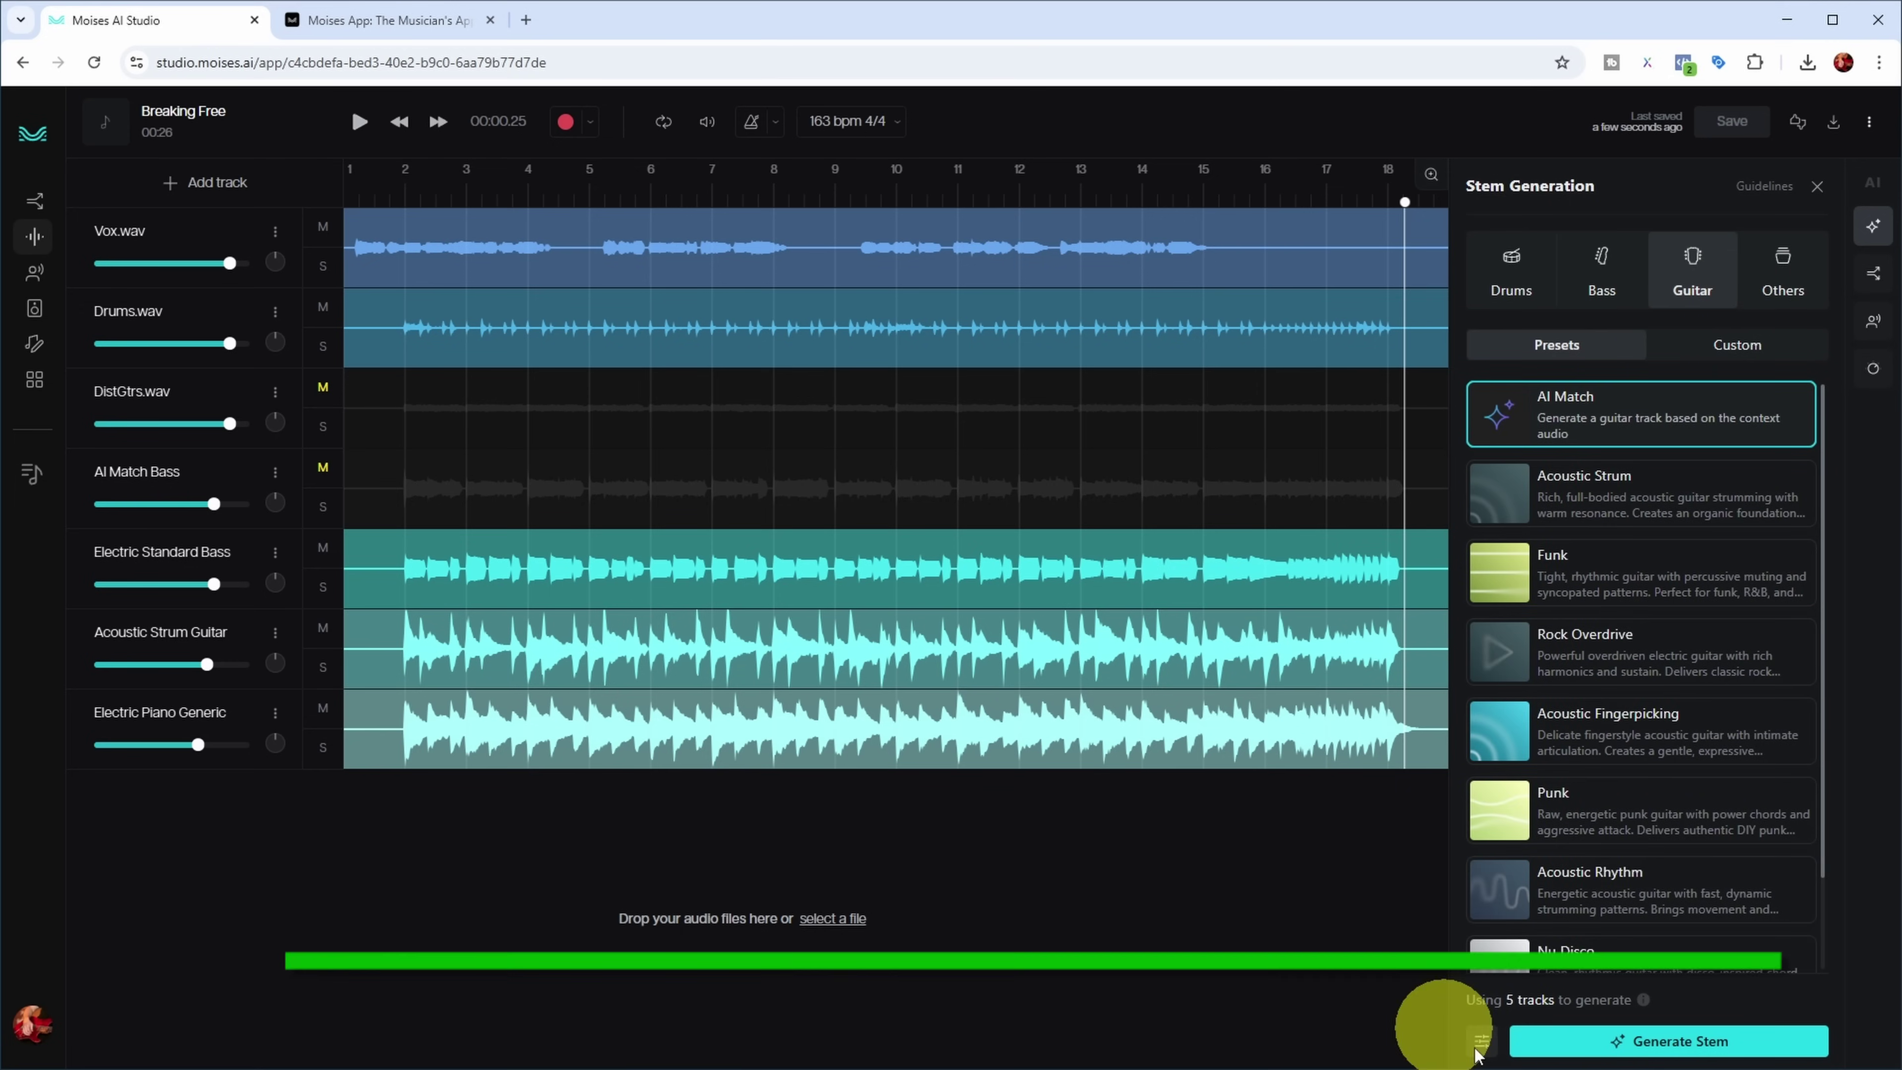
left_click(1683, 1042)
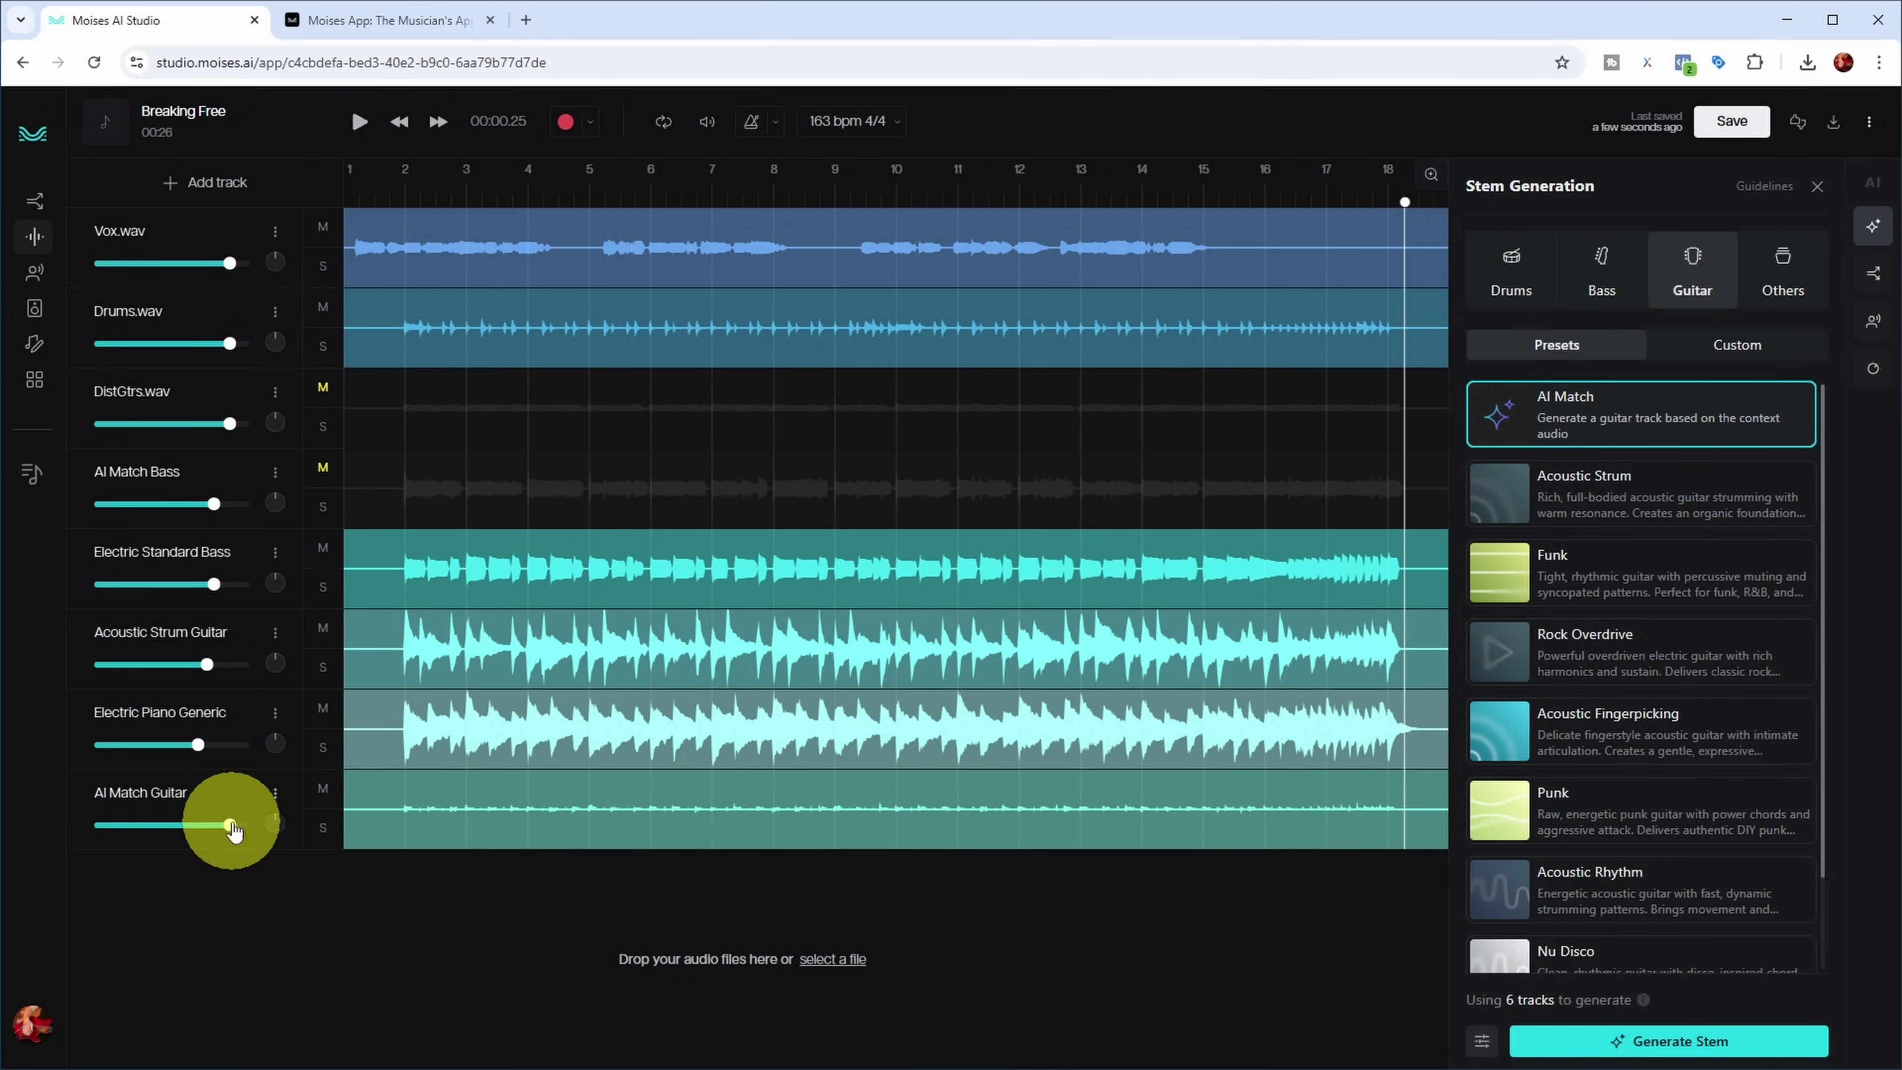
left_click(335, 796)
left_click(372, 193)
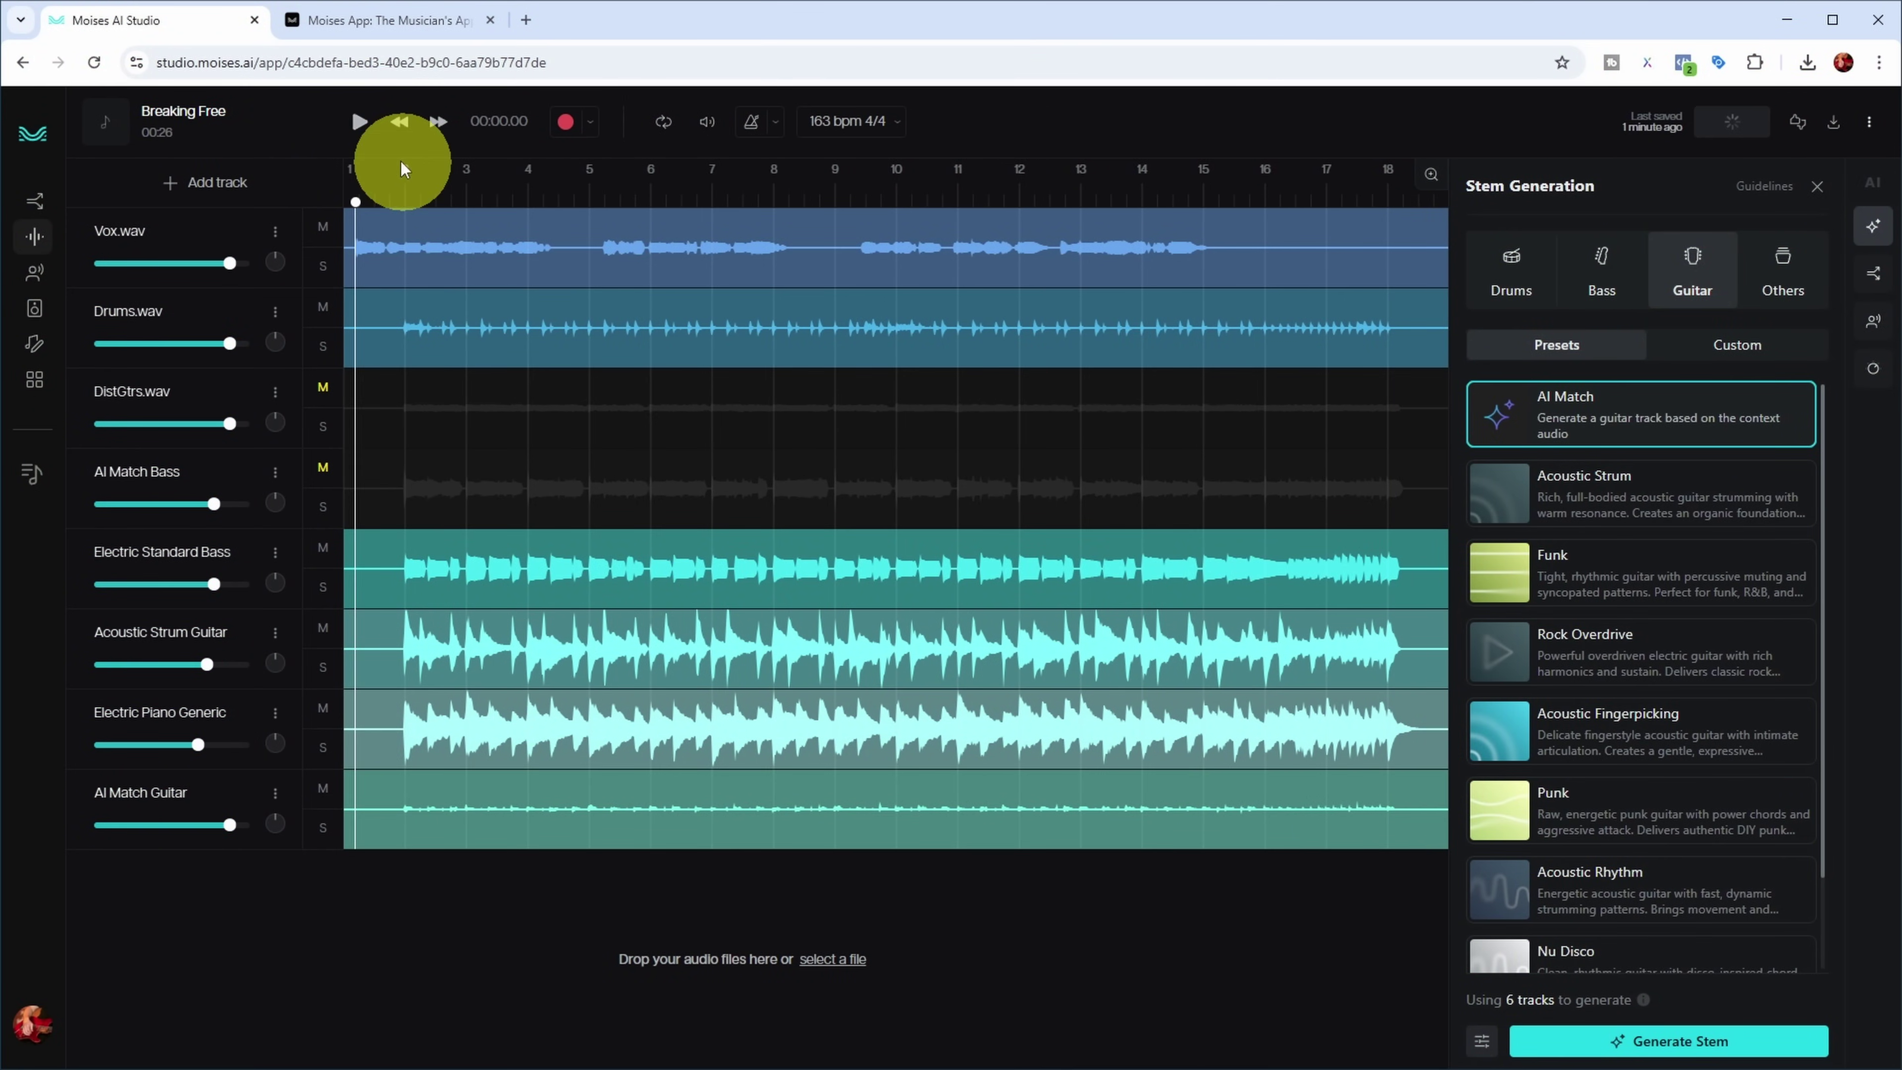
key("space")
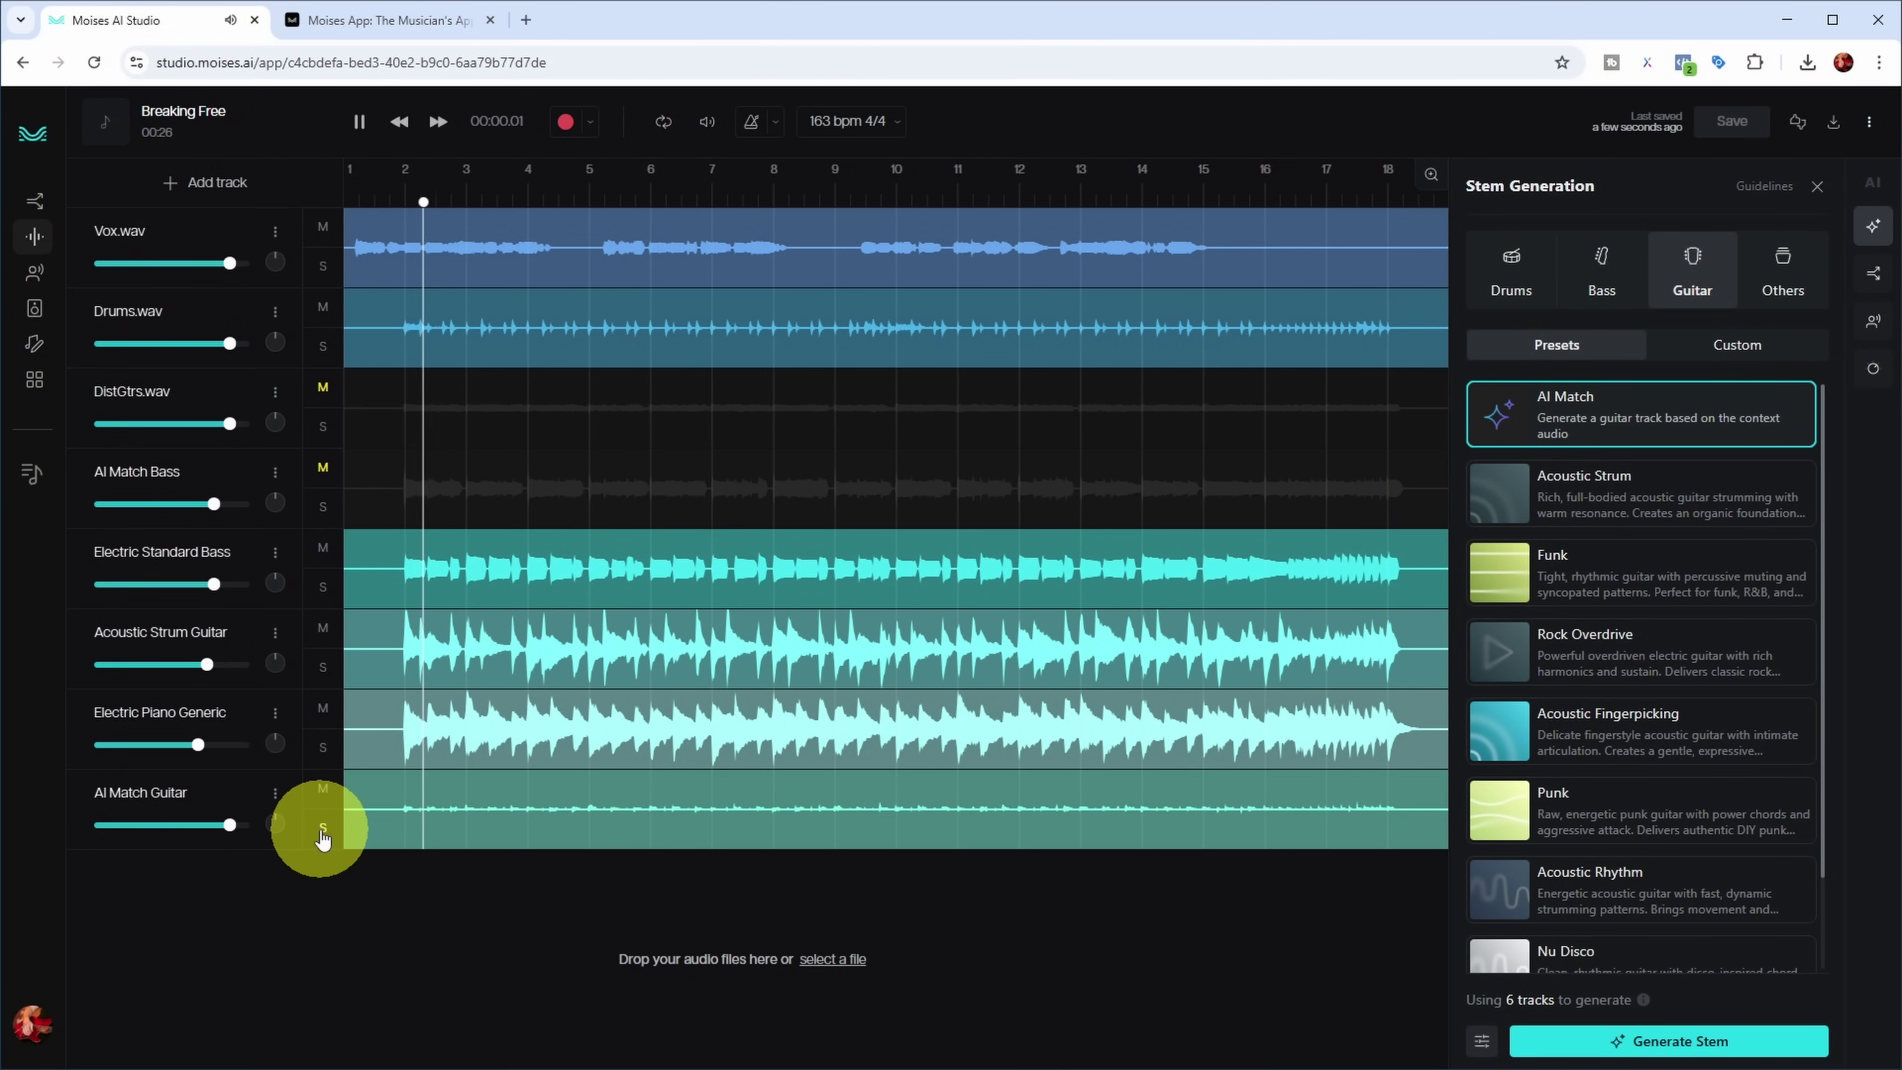
Audition AI Match Guitar solo, mute Electric Piano Generic, and set AI Match Guitar to 0.2 dB.
left_click(323, 827)
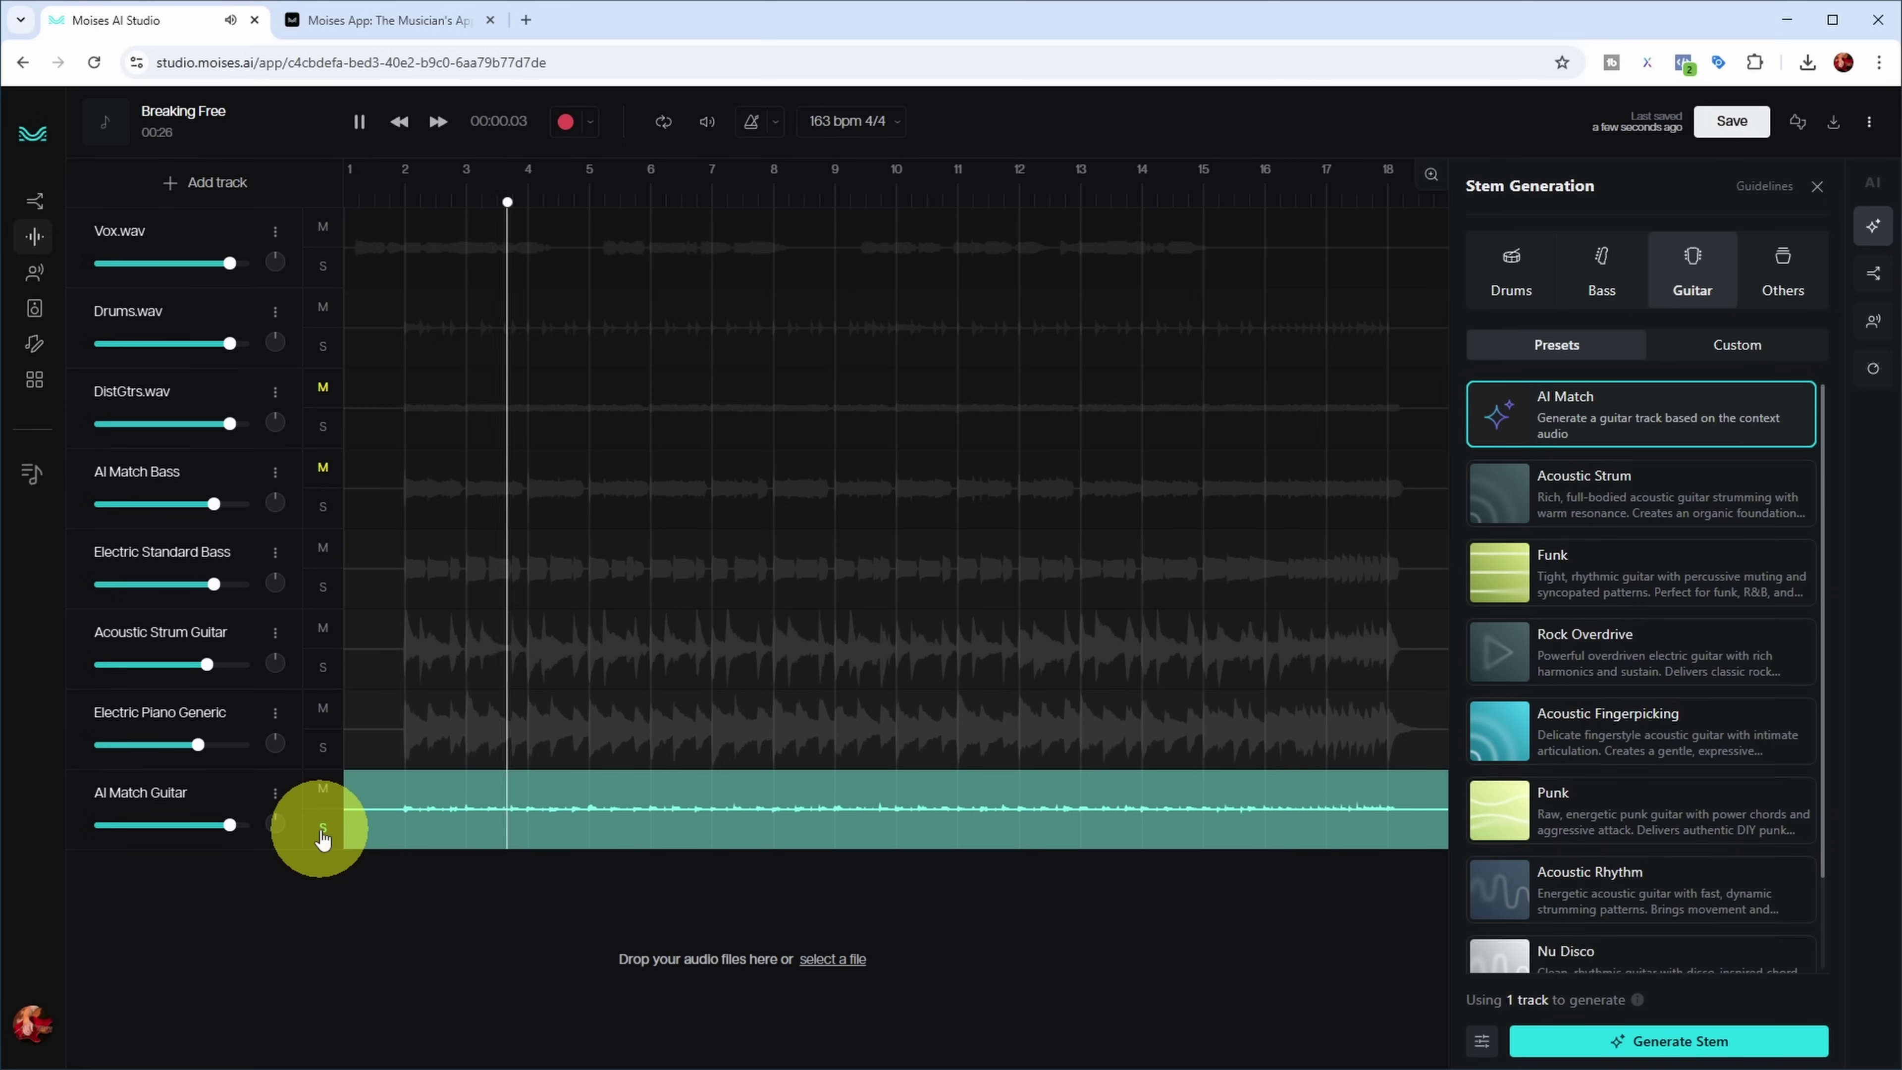
left_click(323, 827)
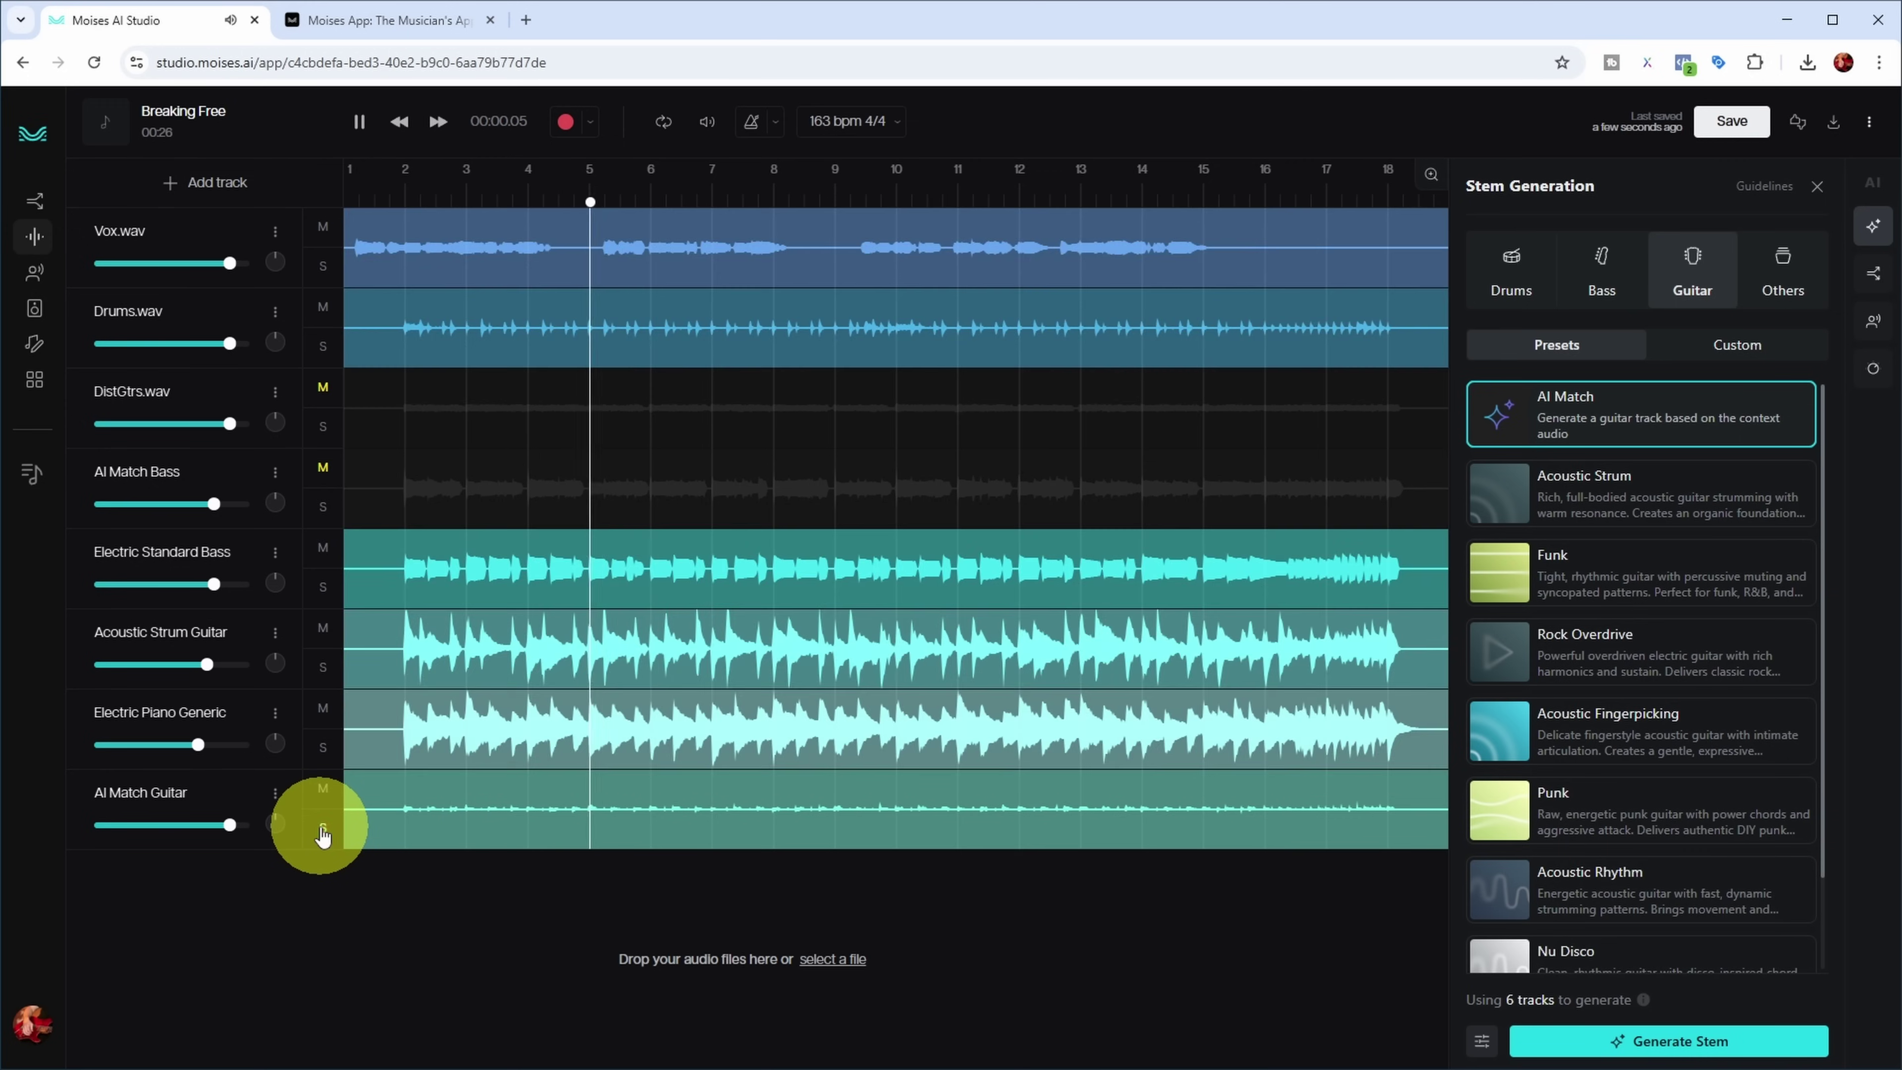
left_click(232, 825)
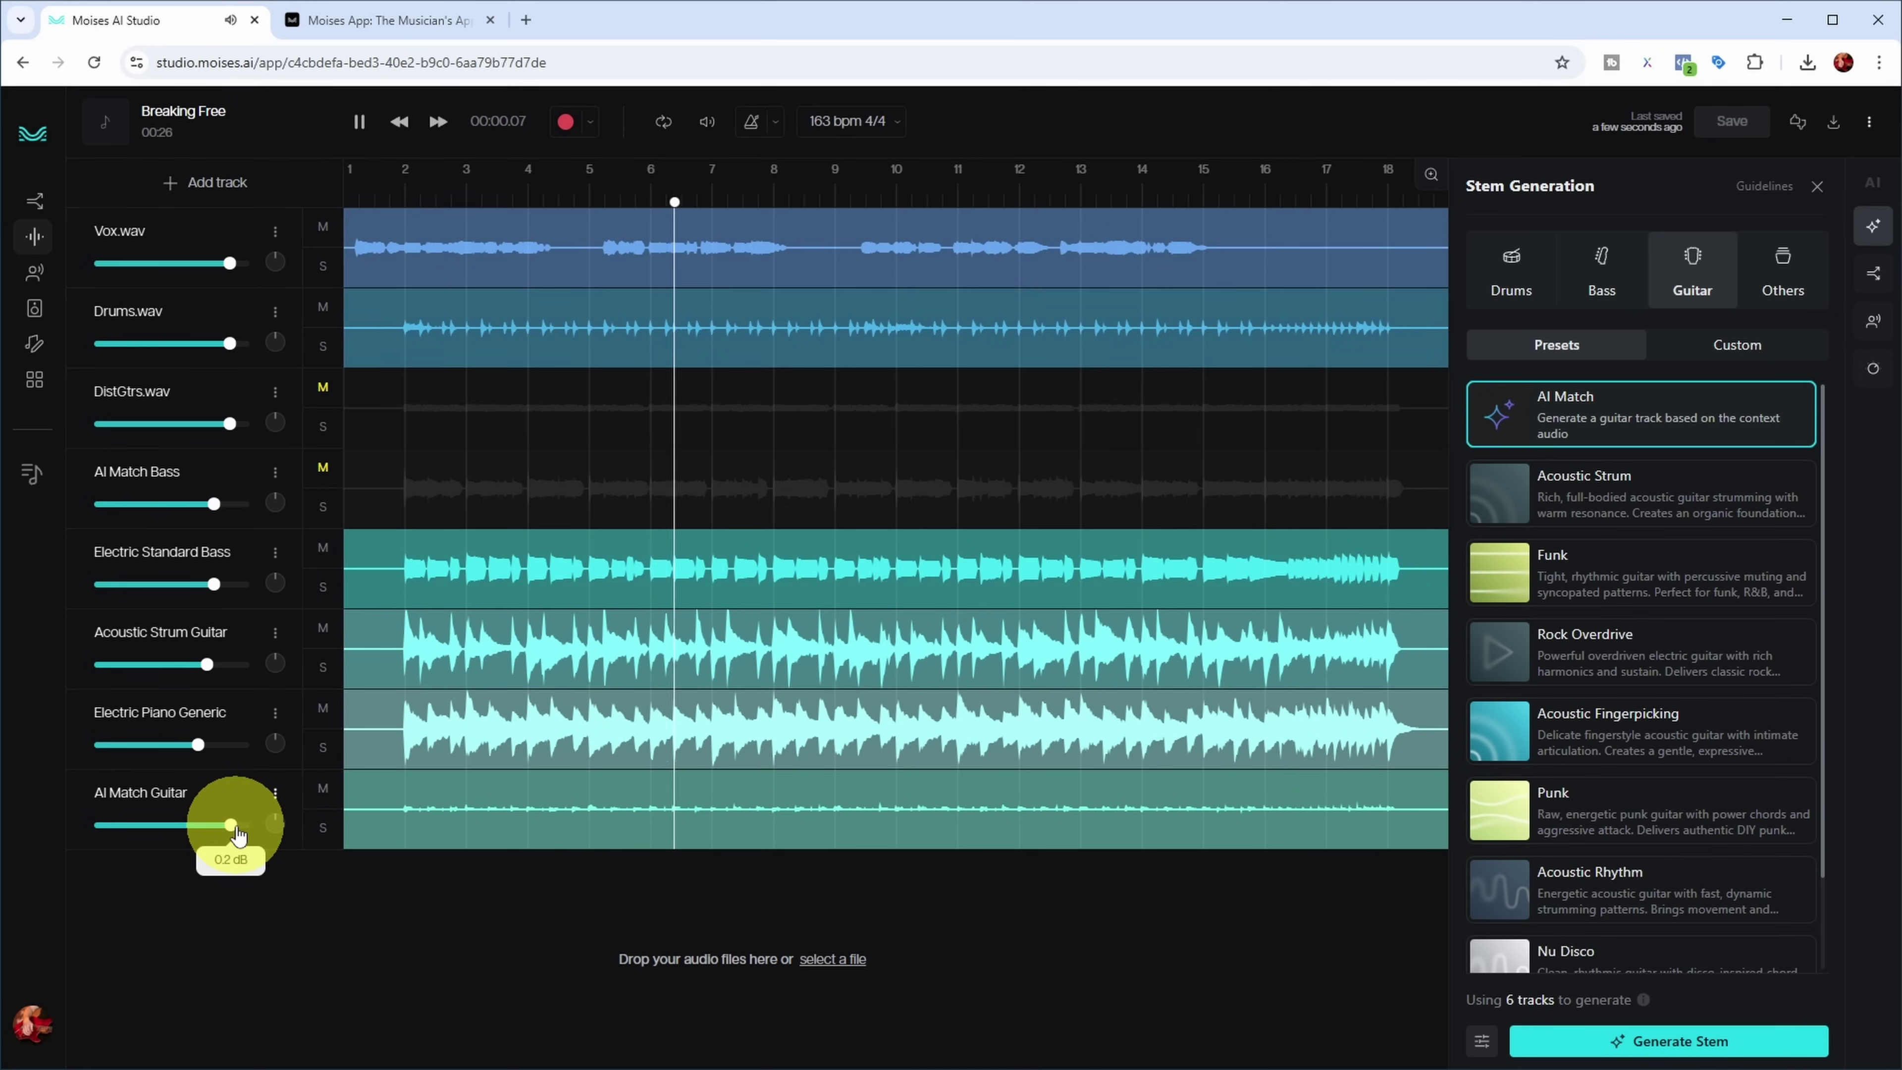
left_click(323, 708)
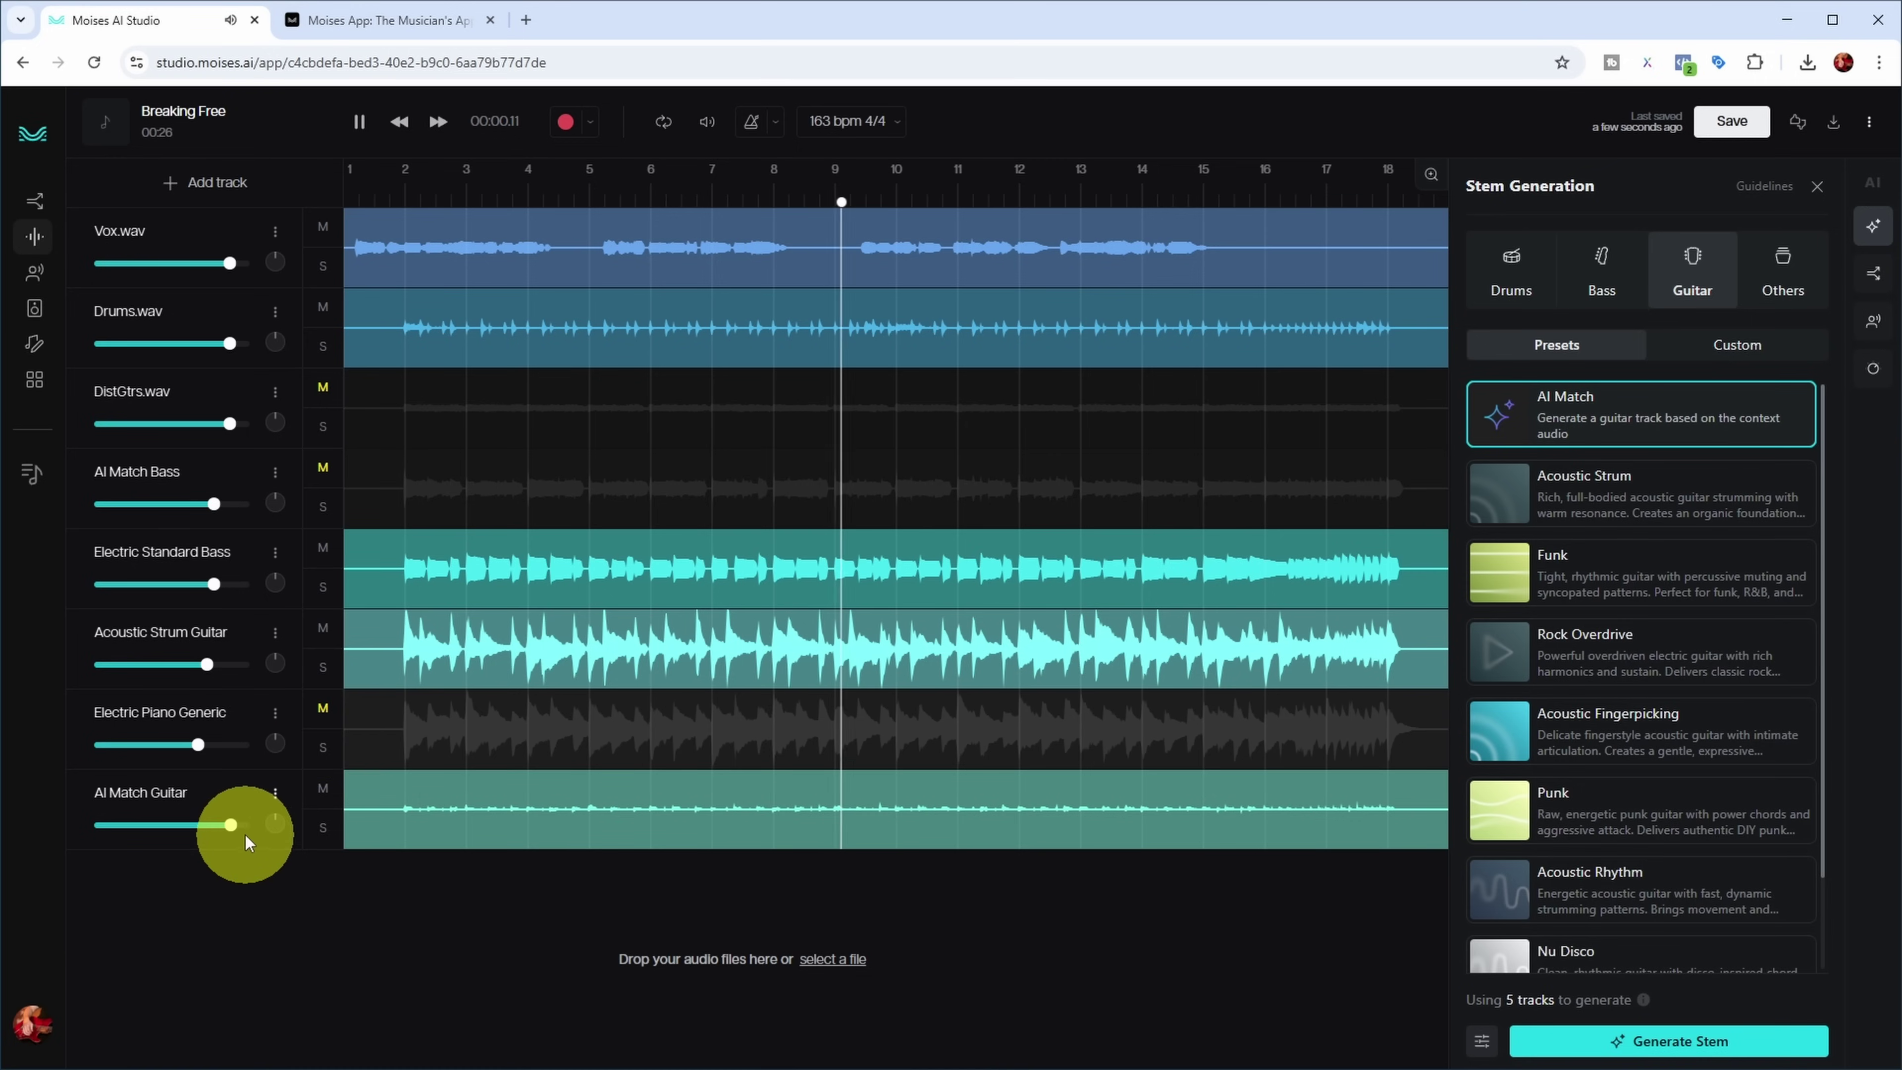
left_click(231, 825)
left_click_drag(232, 827, 237, 827)
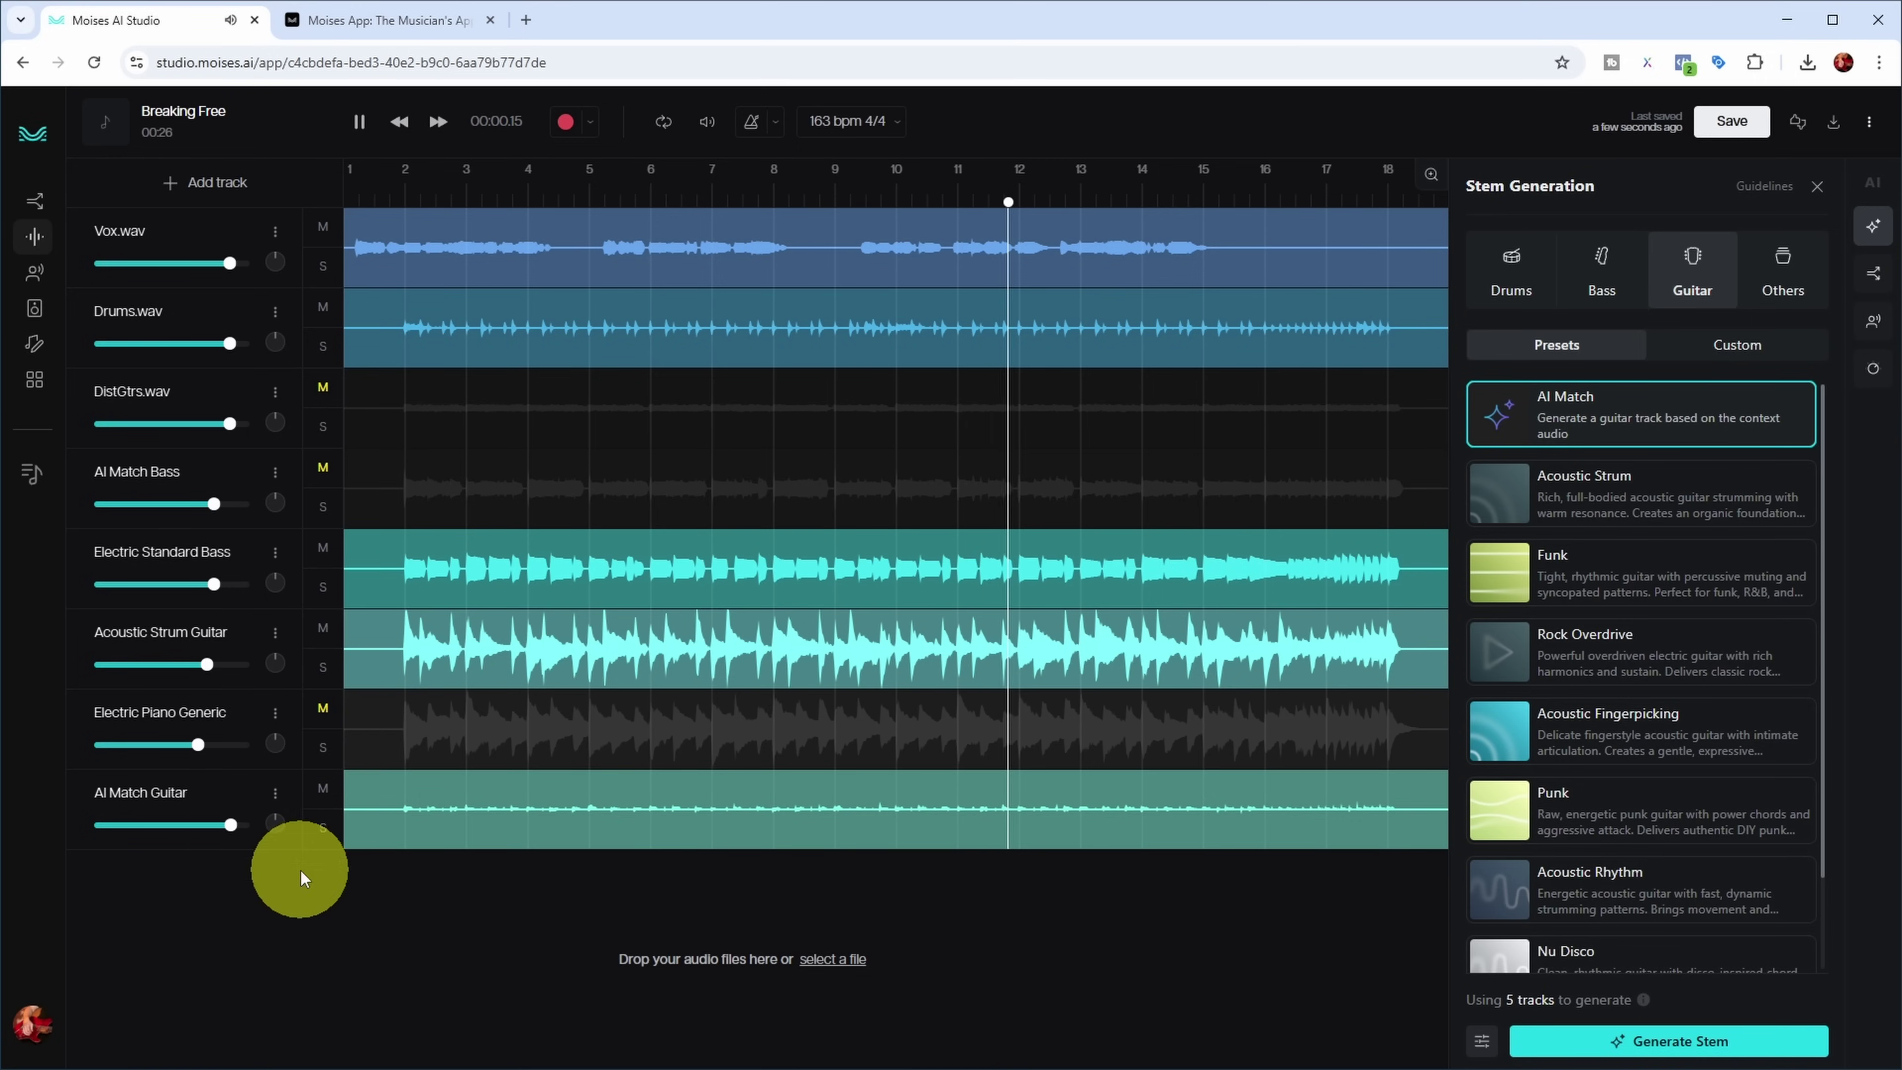
left_click(323, 827)
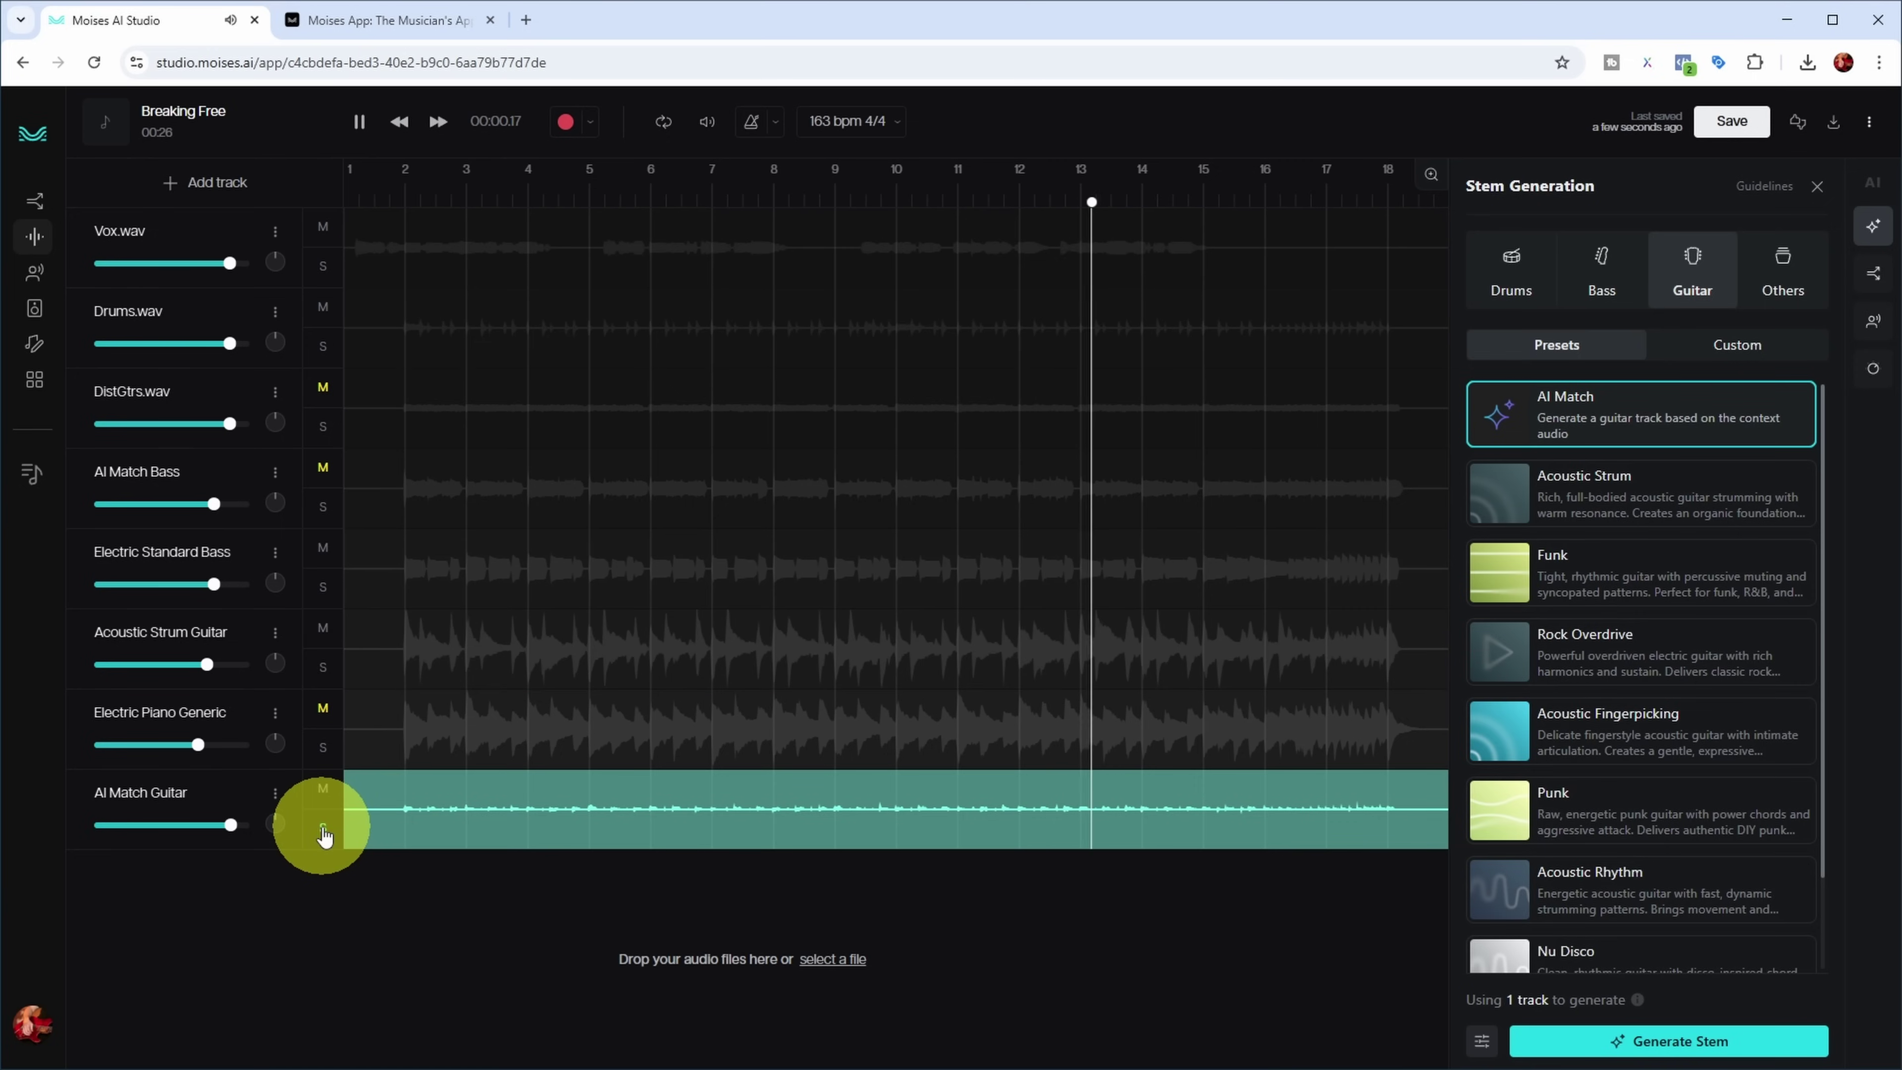
left_click(323, 829)
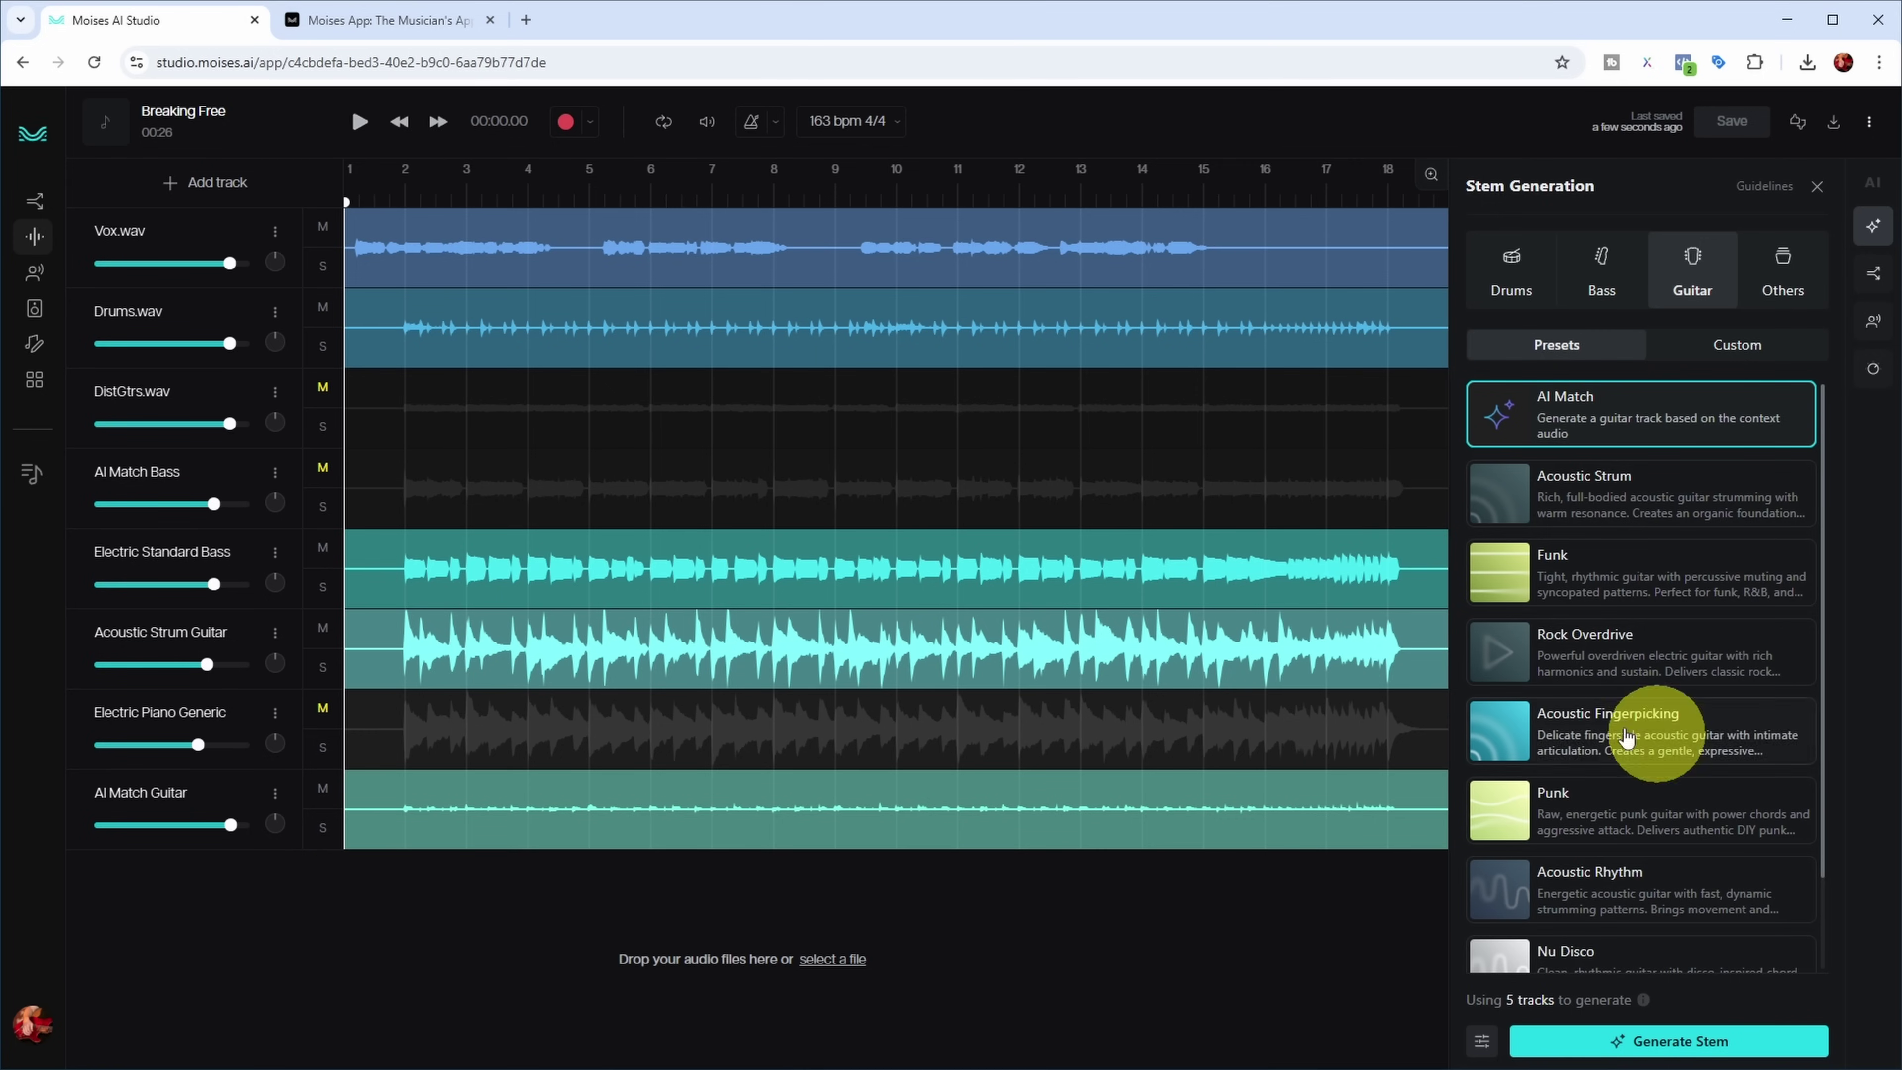
Browse the list of Stem Separation models.
left_click(1874, 276)
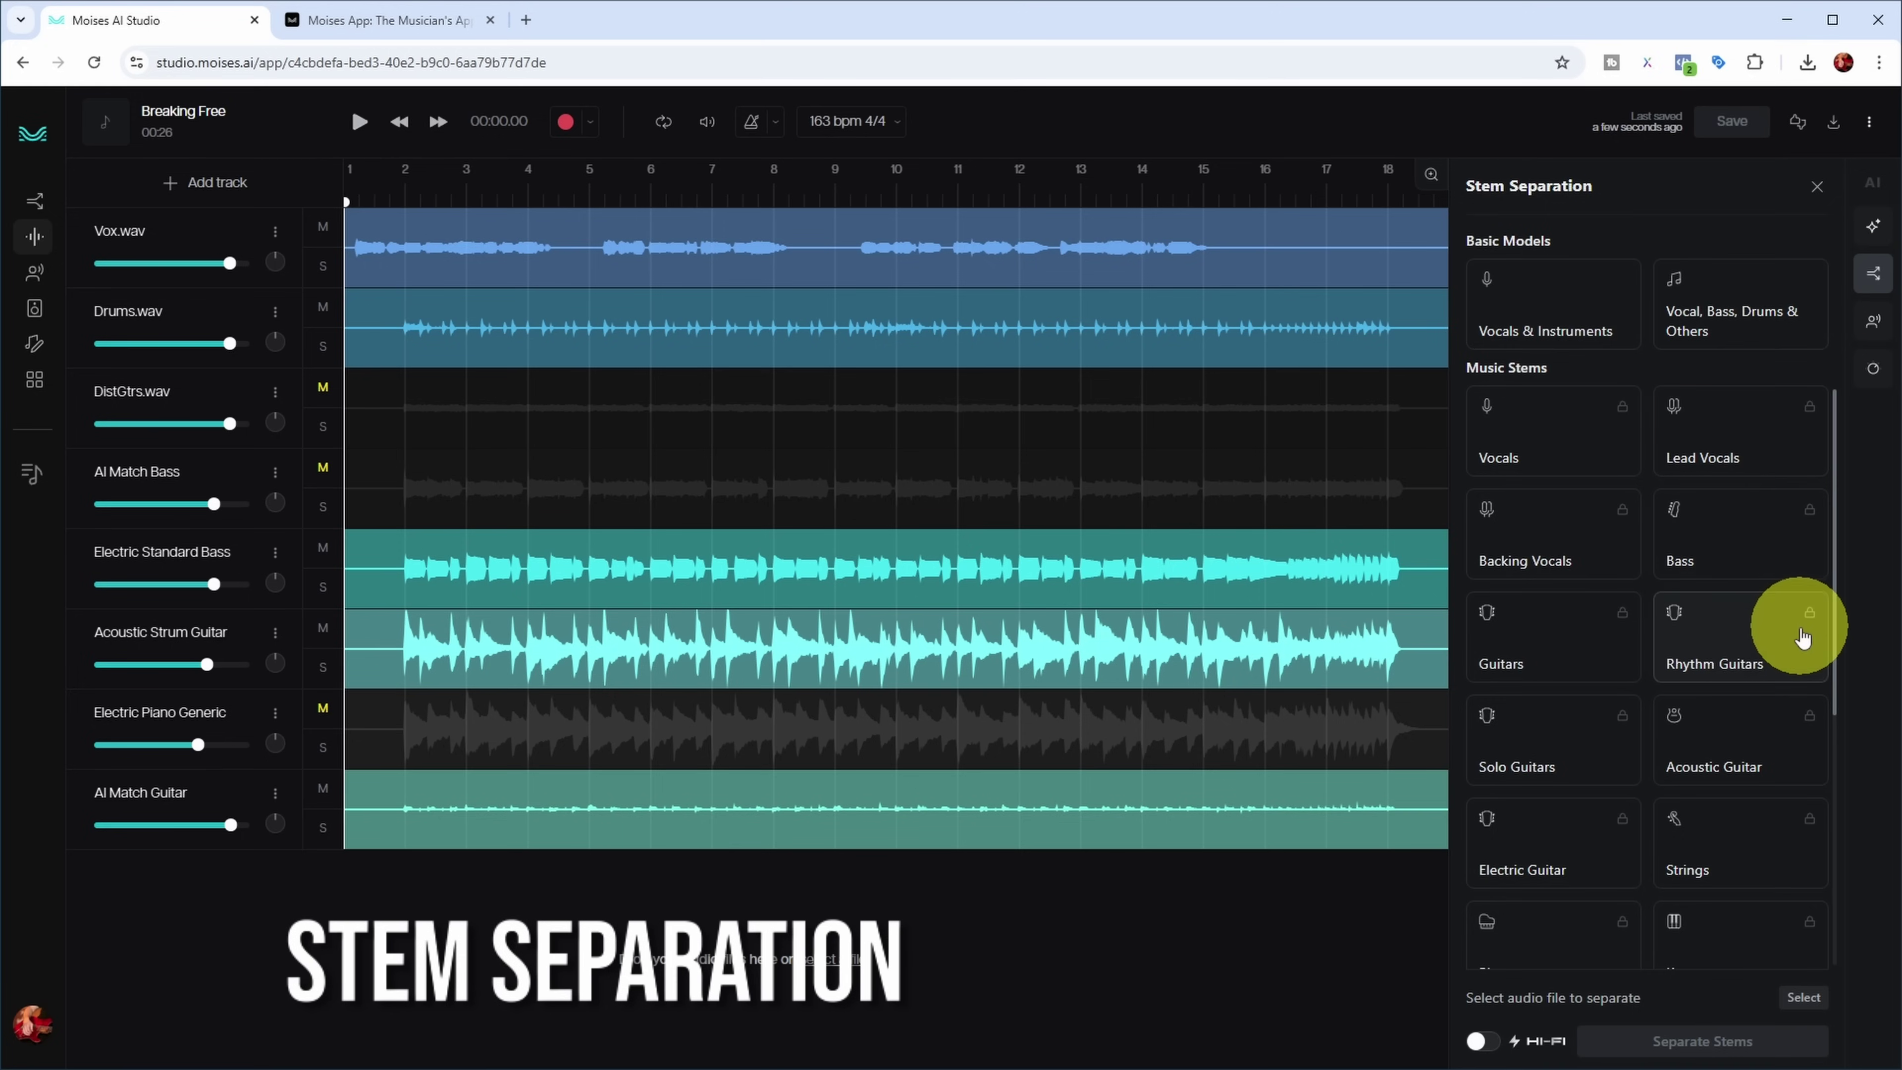
scroll(1754, 837, "down", 8)
scroll(1755, 837, "up", 7)
scroll(1756, 837, "up", 1)
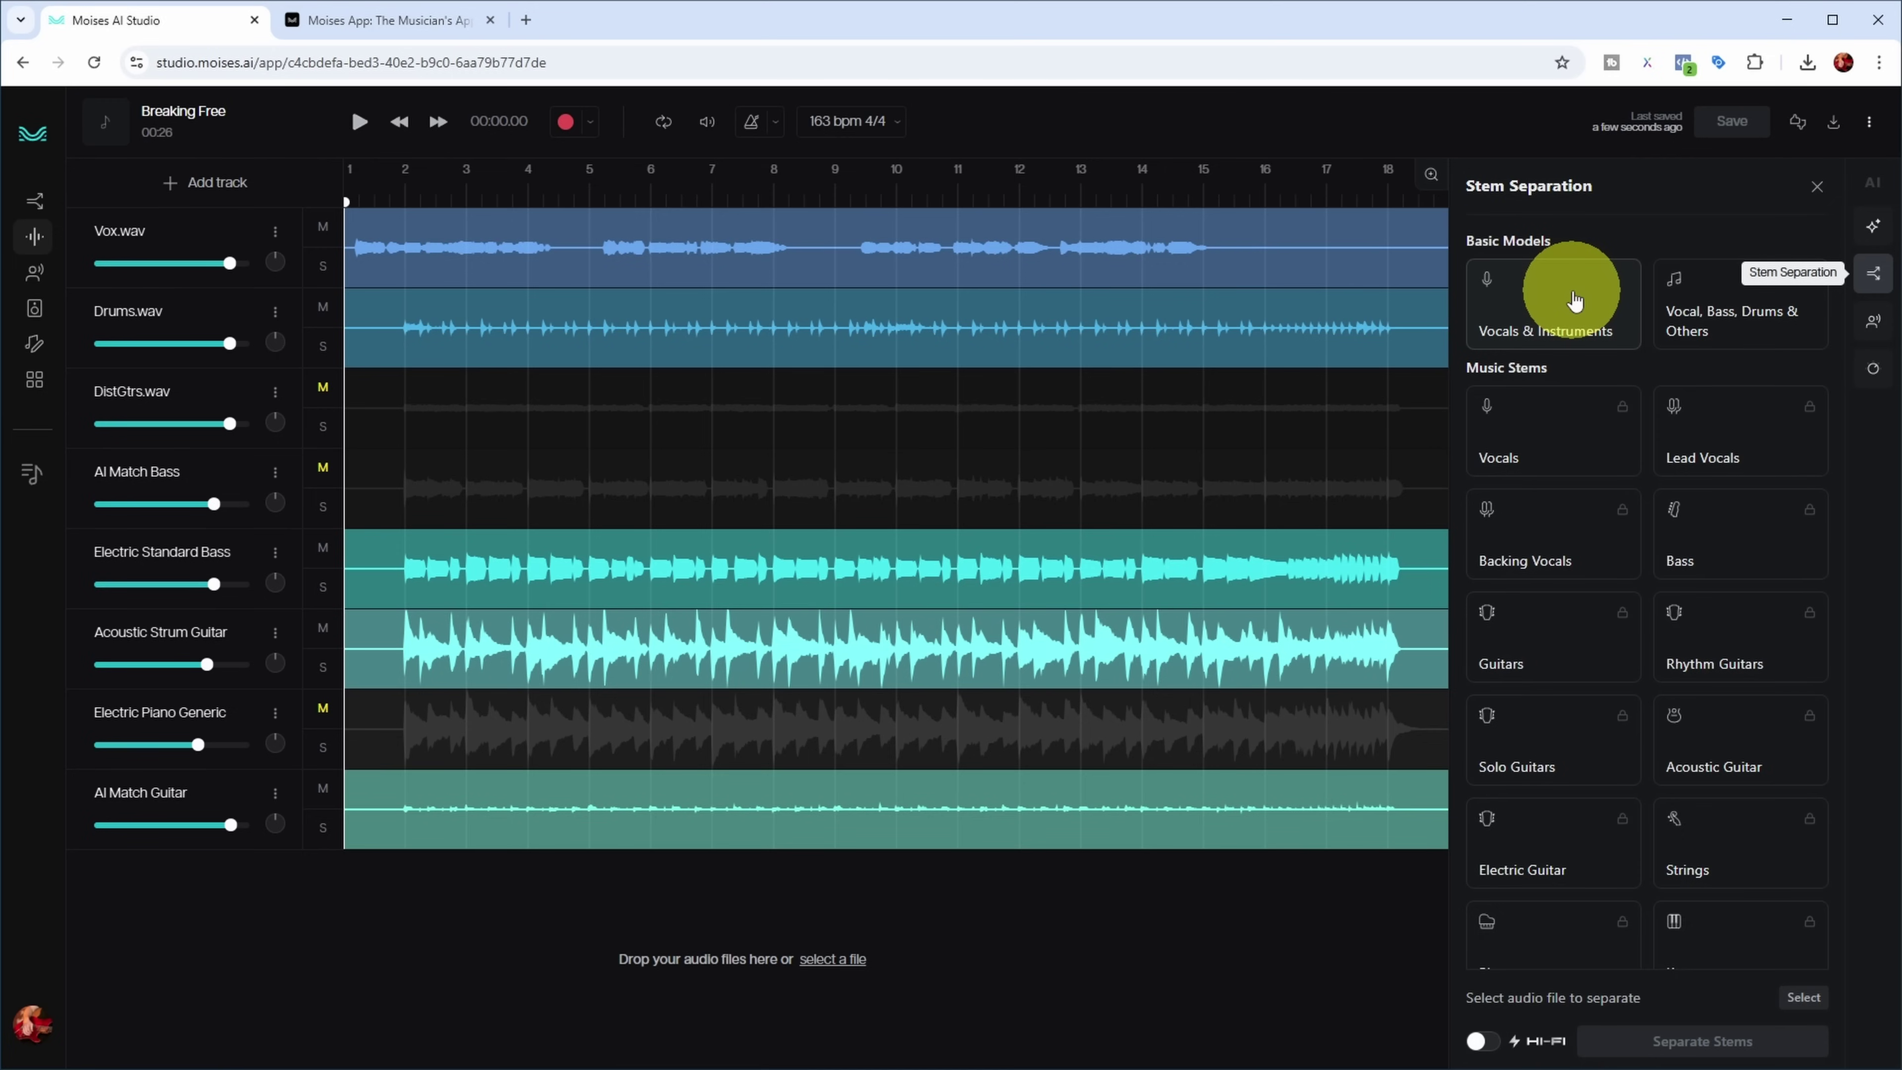
Check Voice Conversion and move the playhead to about bar 5.6 before switching to AI Mixing.
left_click(1872, 321)
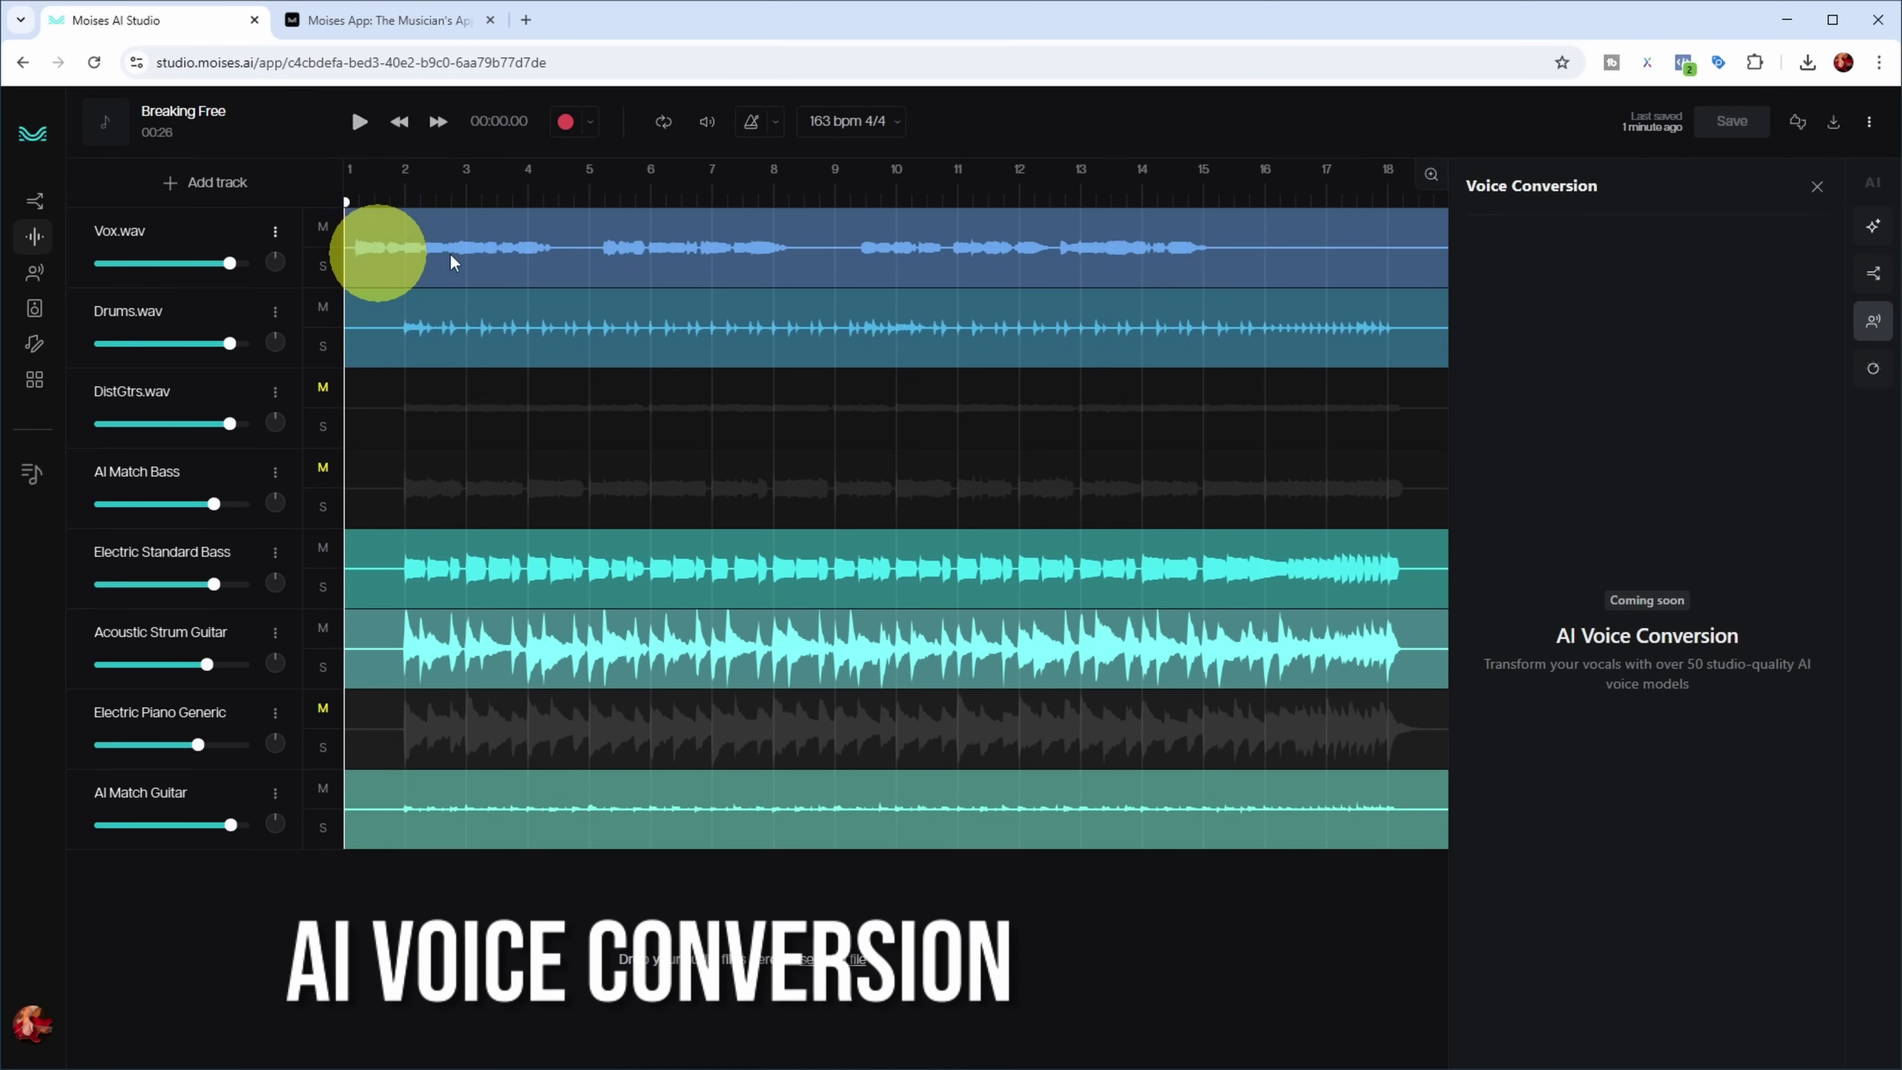
left_click(513, 251)
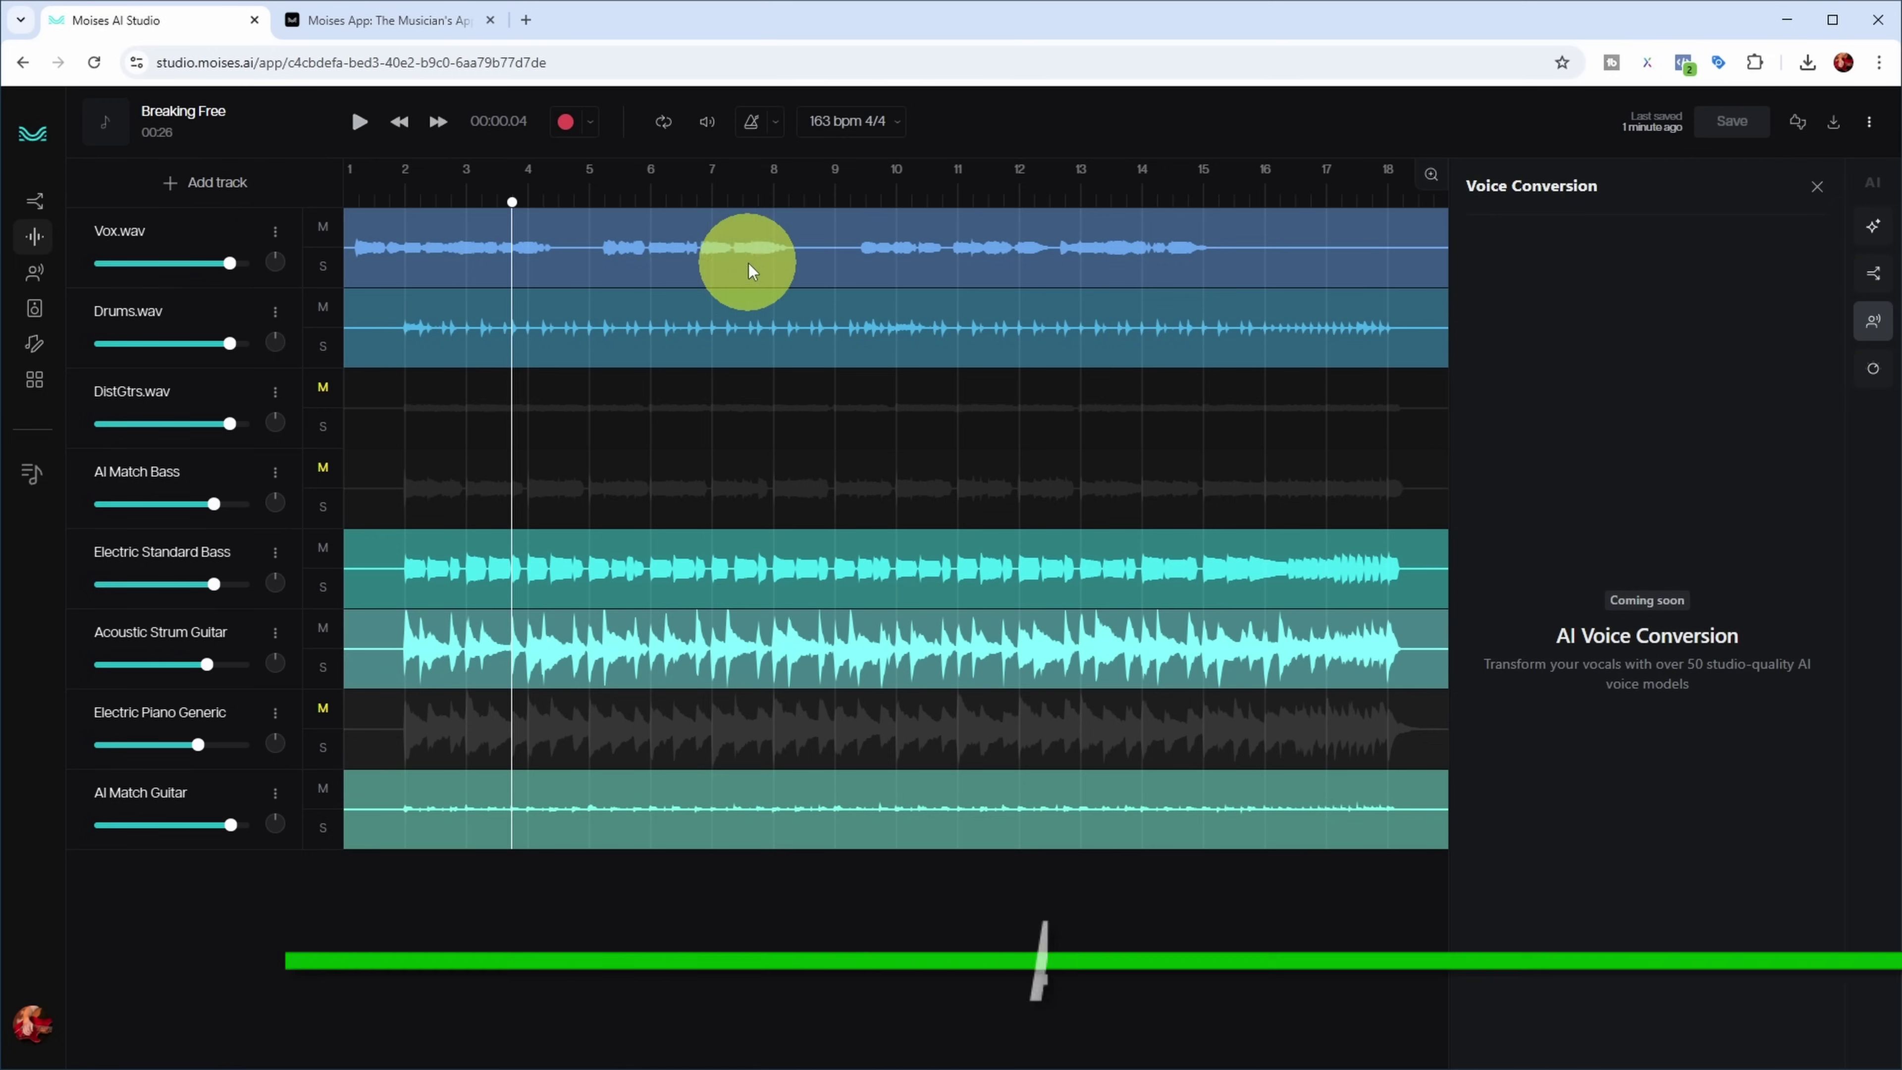
left_click(629, 243)
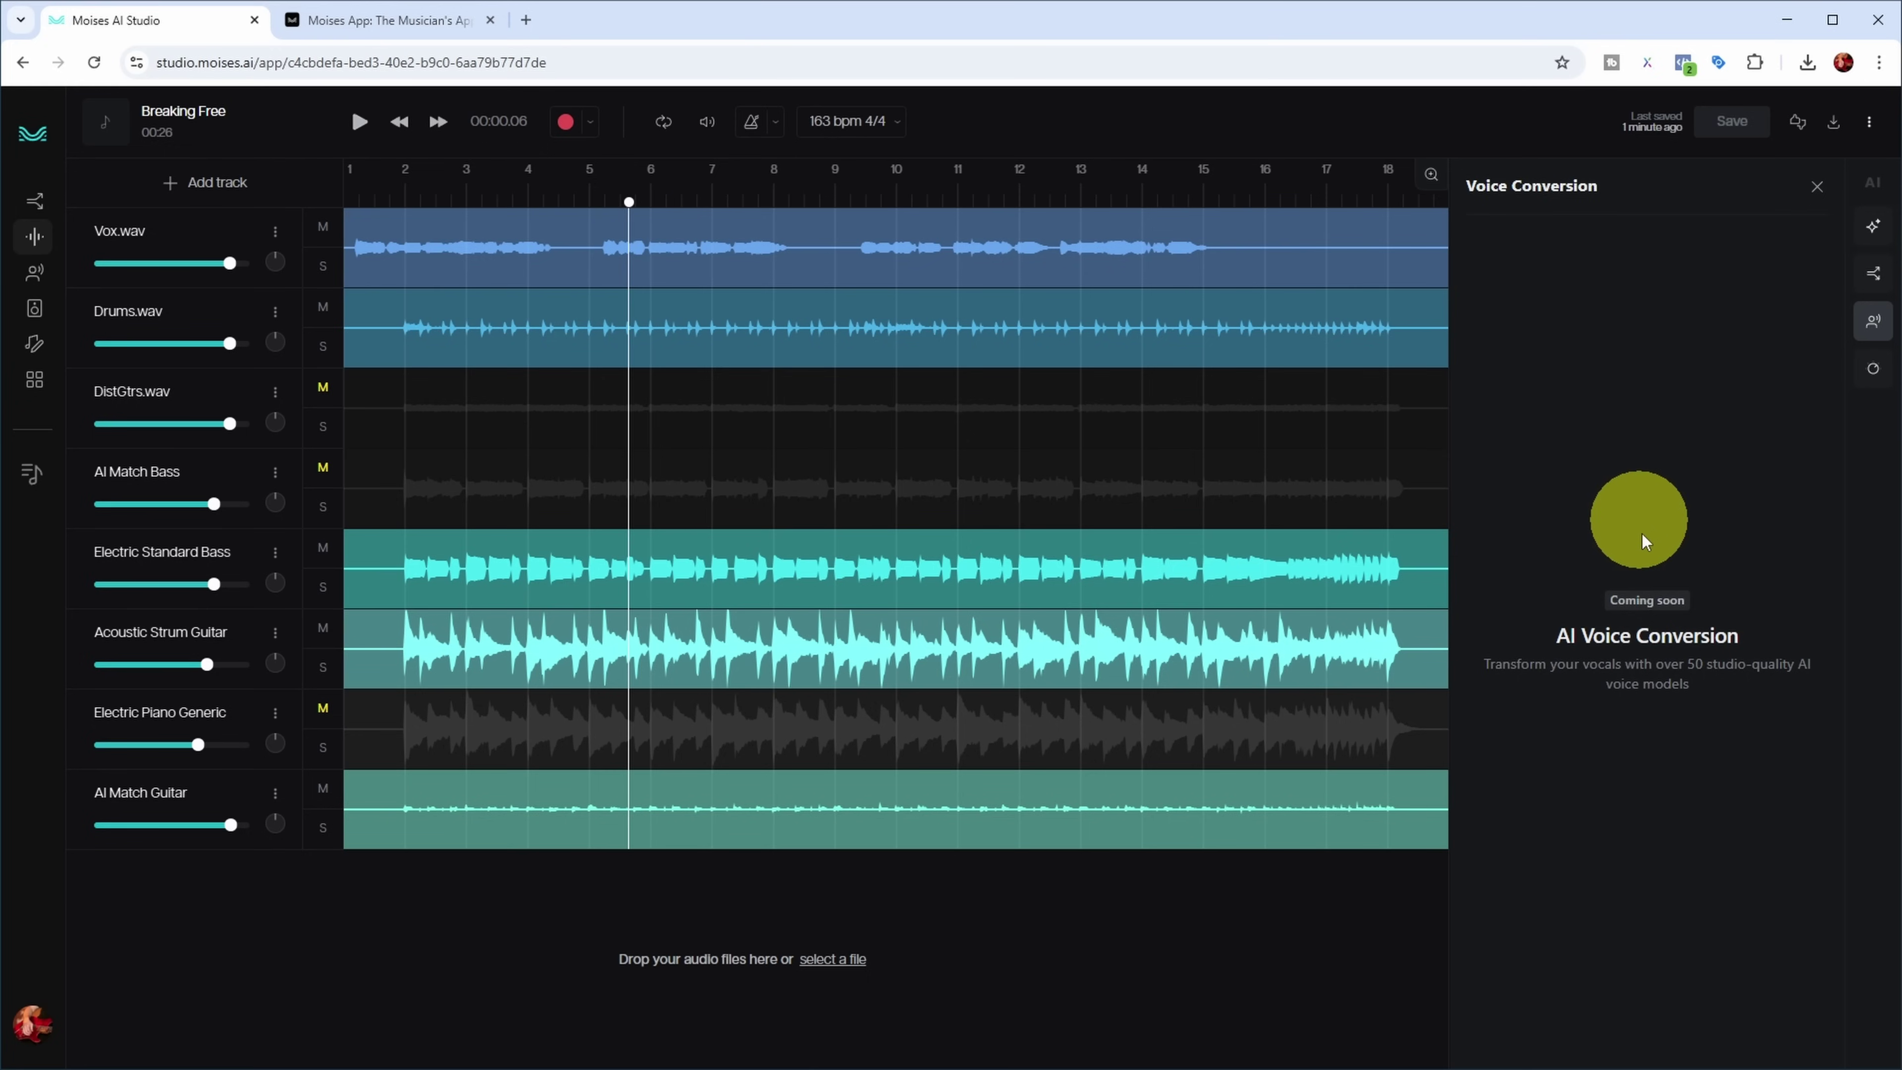
left_click(1873, 368)
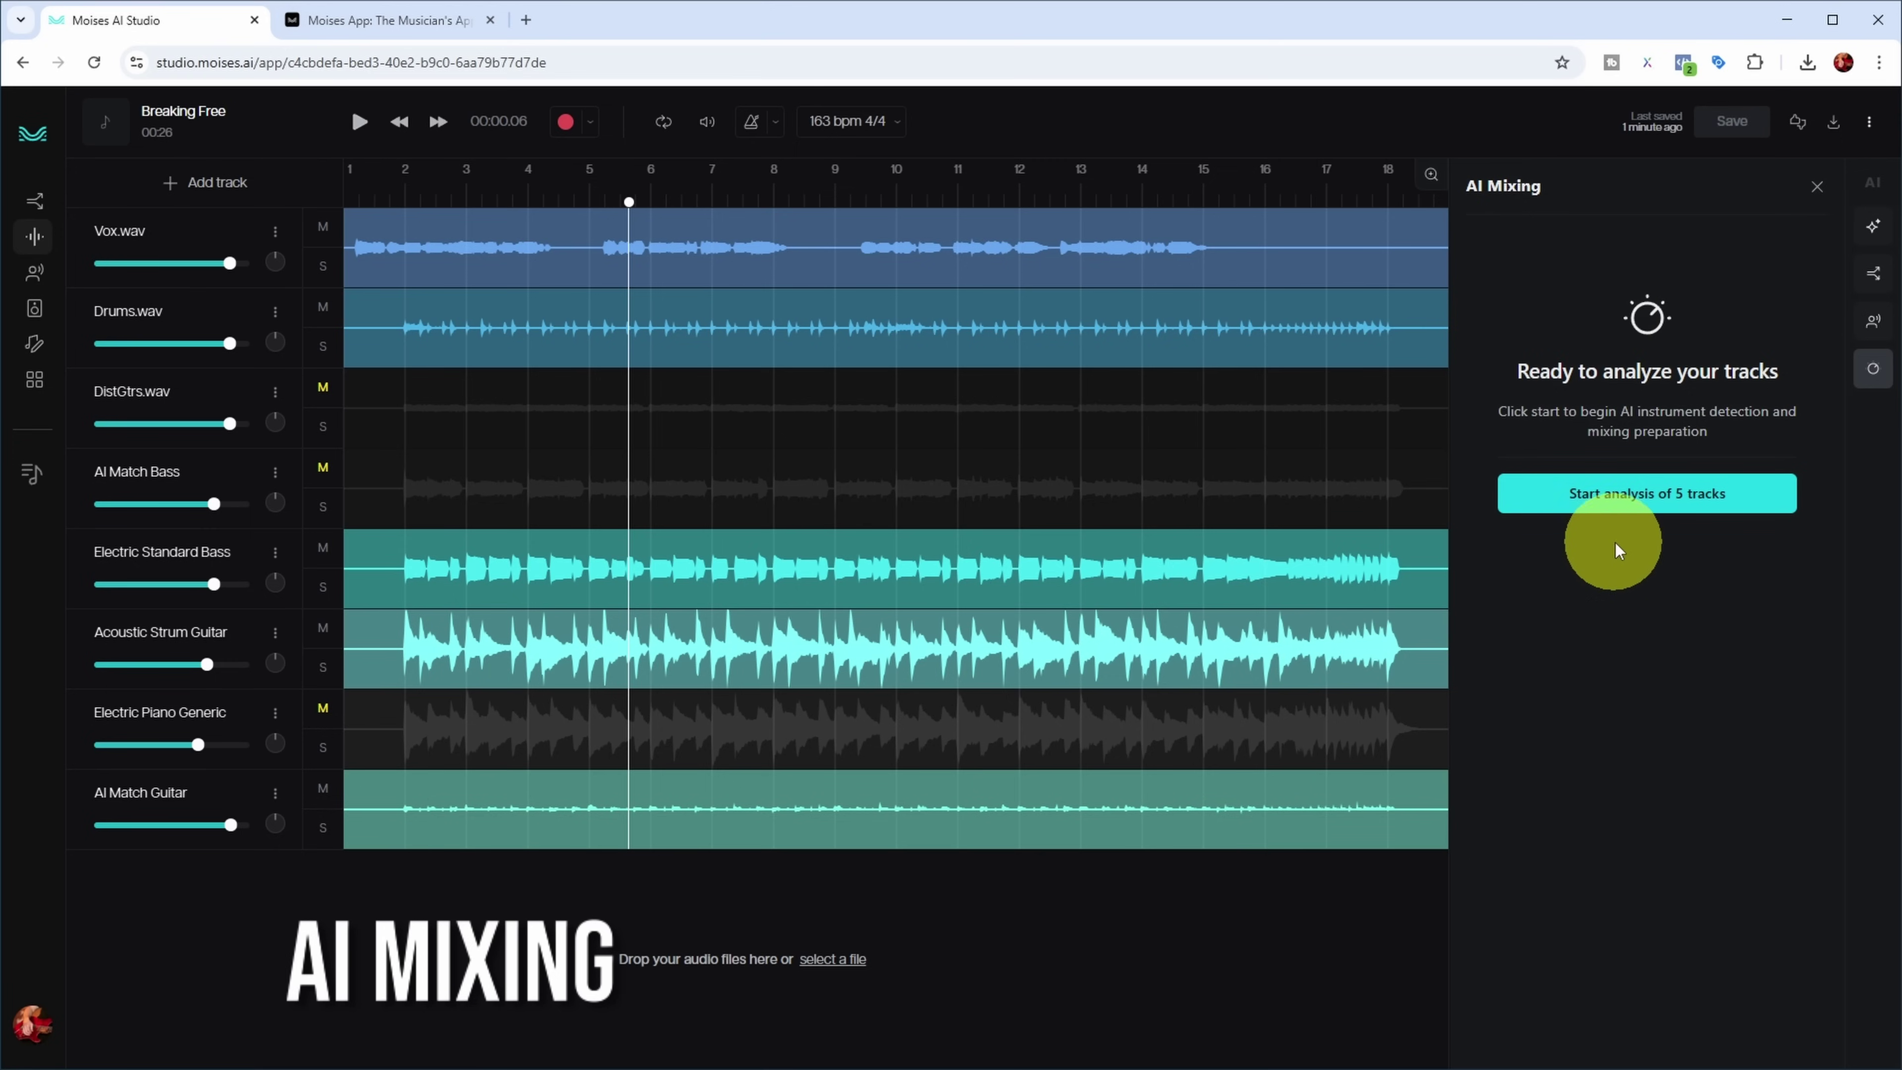
Run the AI analysis on the 5 tracks and review the detected track roles.
left_click(1639, 504)
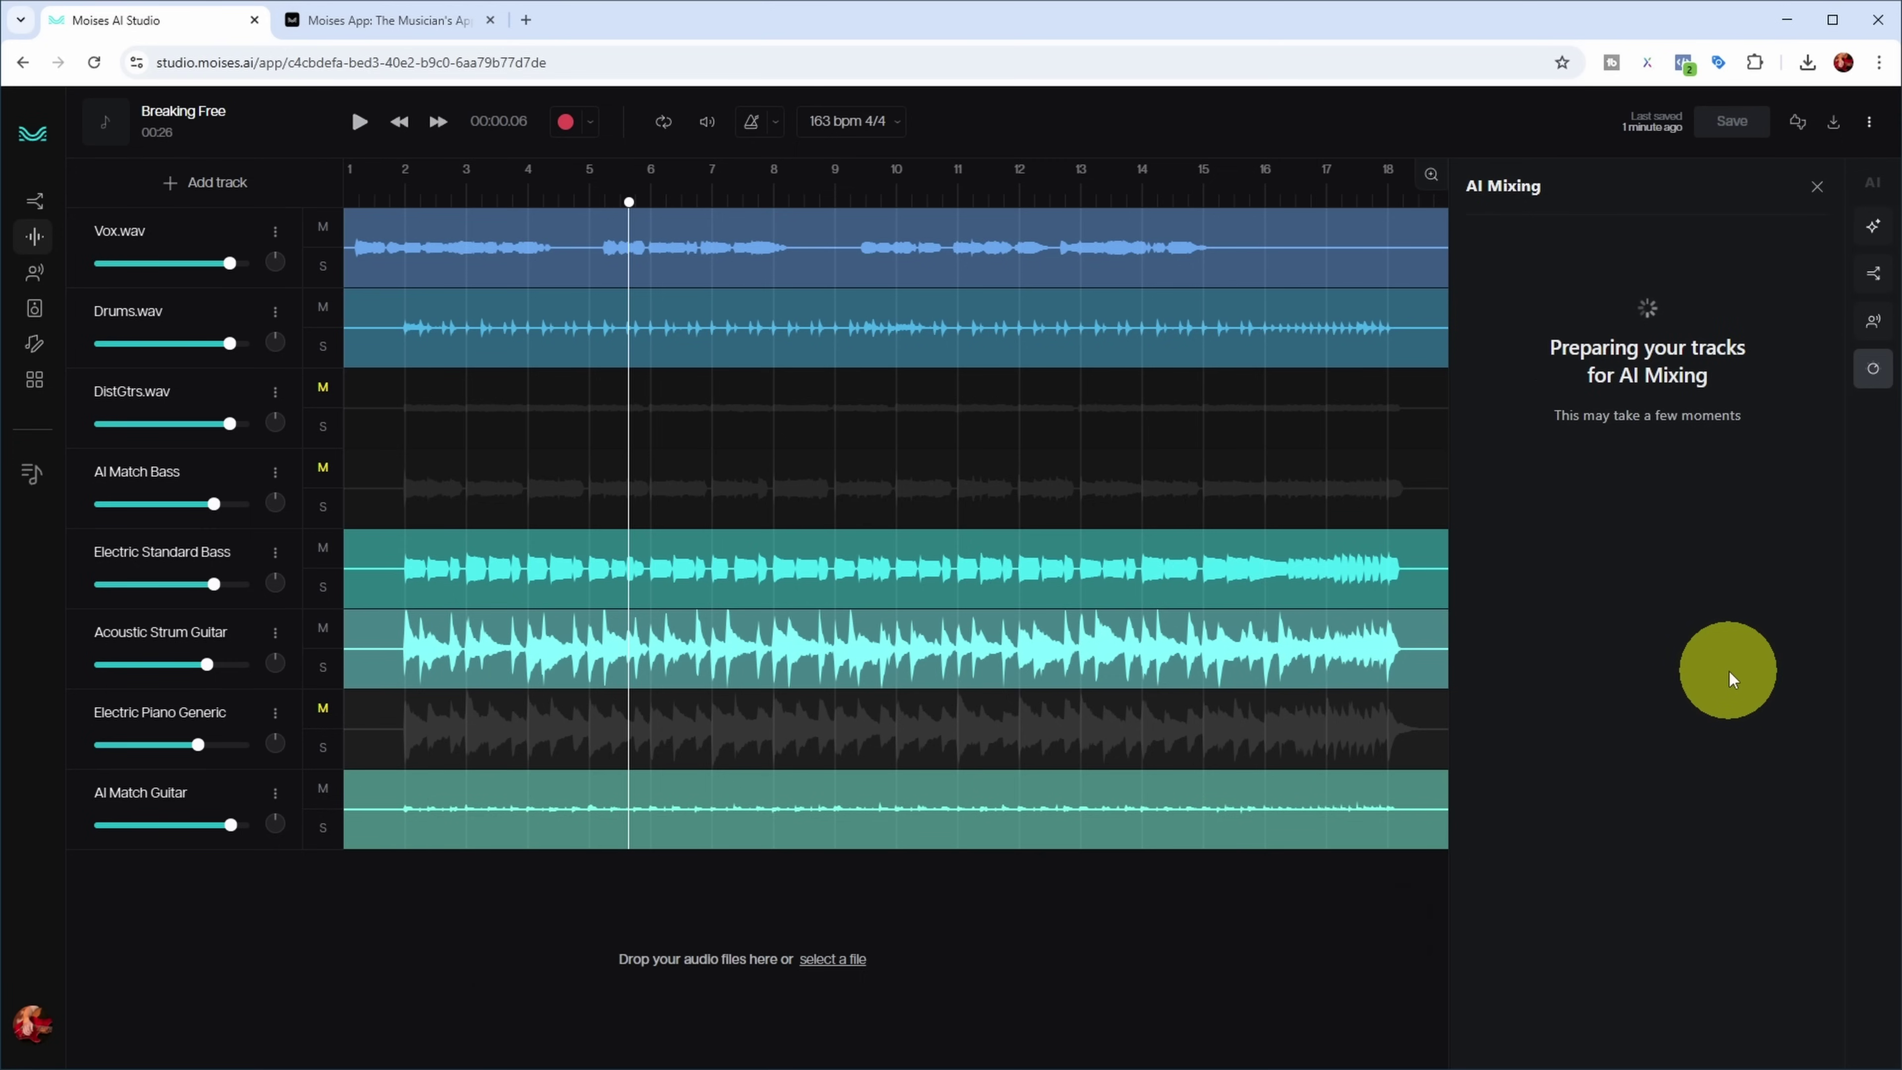
left_click_drag(1836, 654, 1834, 675)
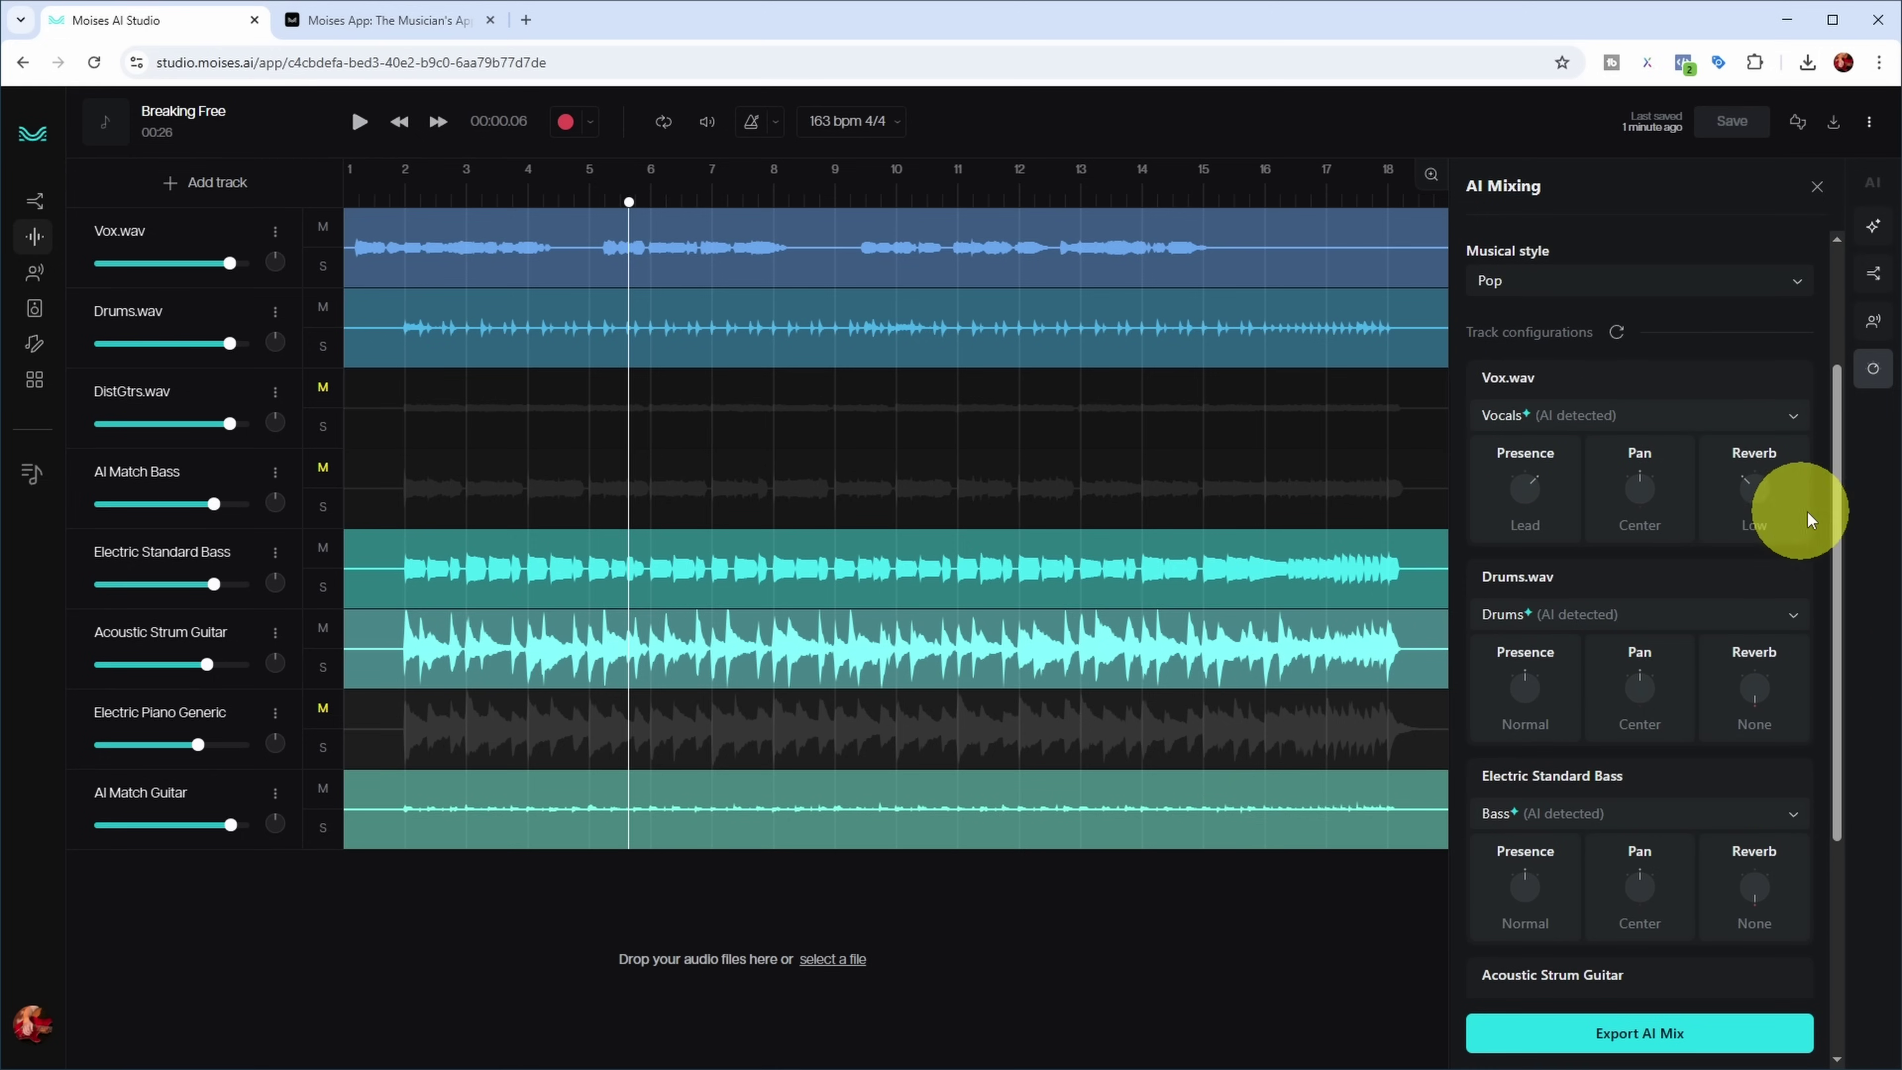
left_click_drag(1840, 505, 1820, 663)
scroll(1820, 663, "up", 6)
Keep the Pop musical style and leave the export set to Mix only.
left_click(1799, 483)
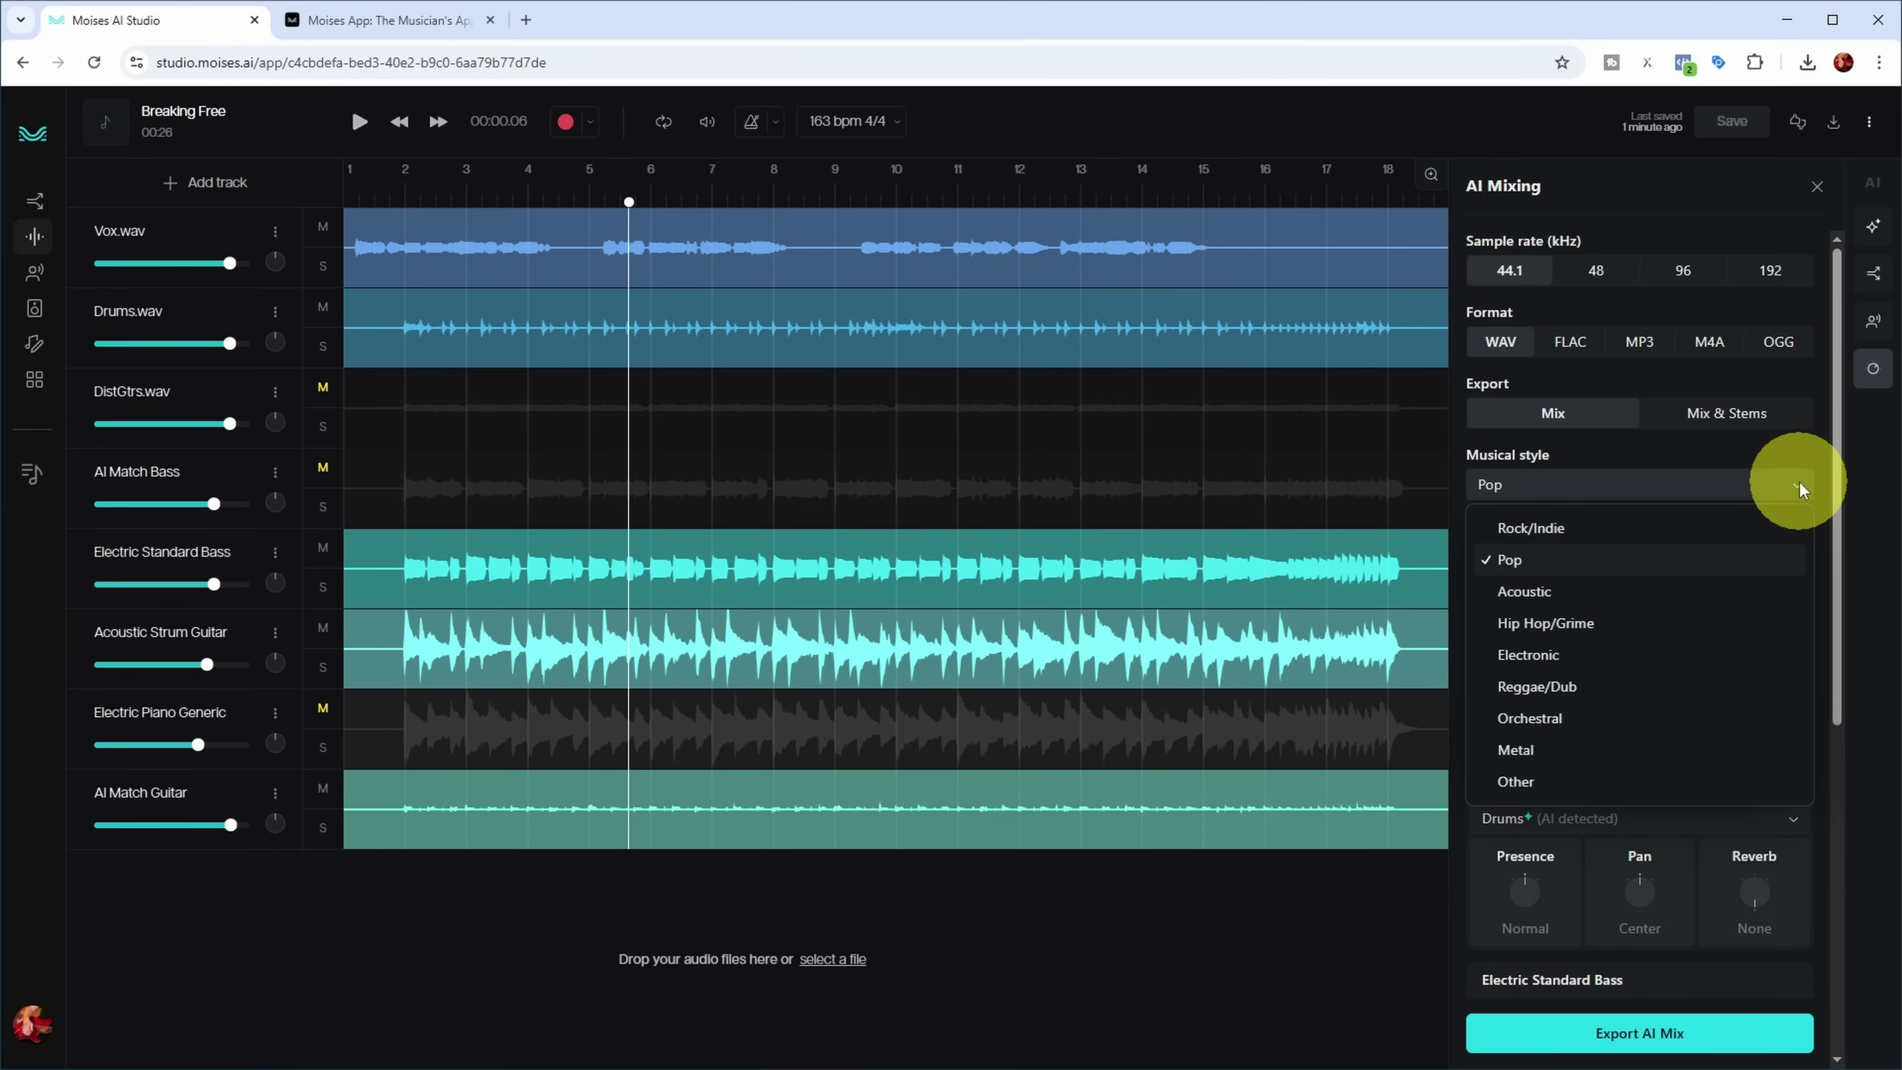
left_click(1799, 484)
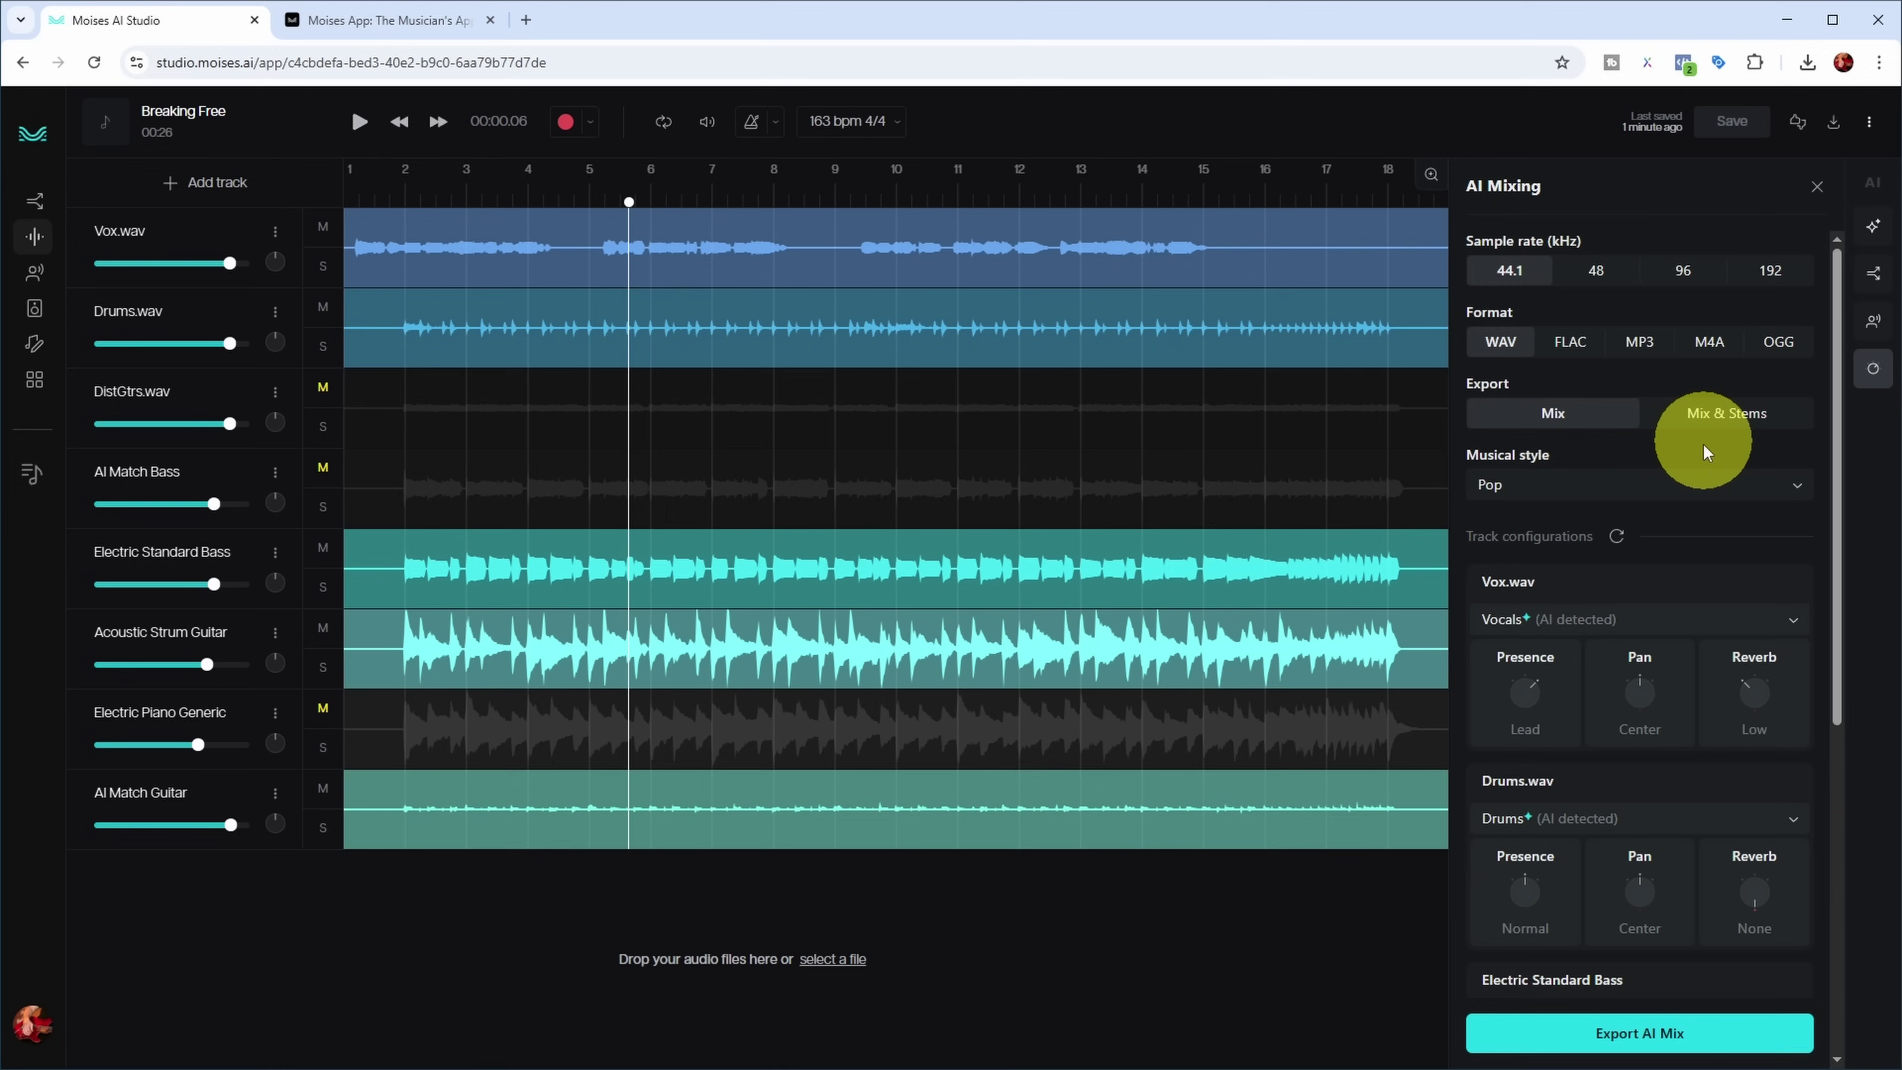
left_click(1729, 416)
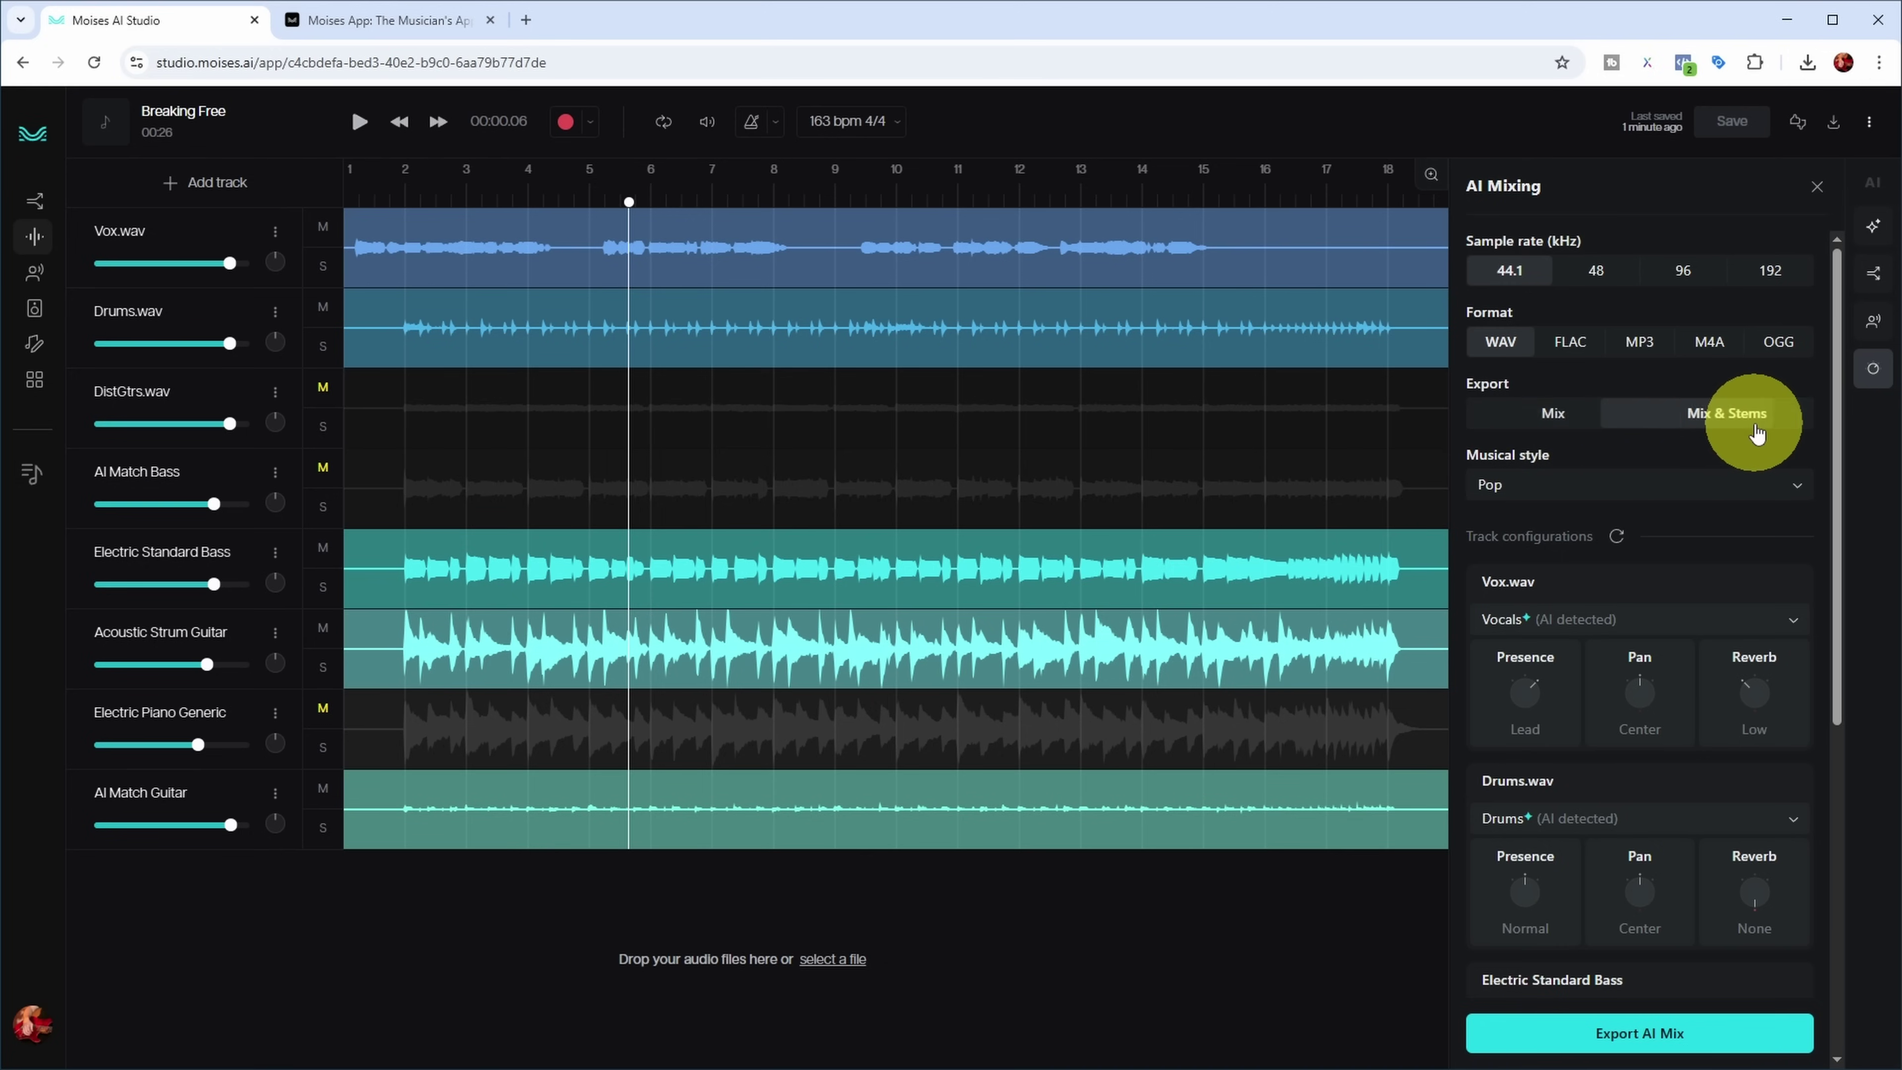
left_click(1553, 419)
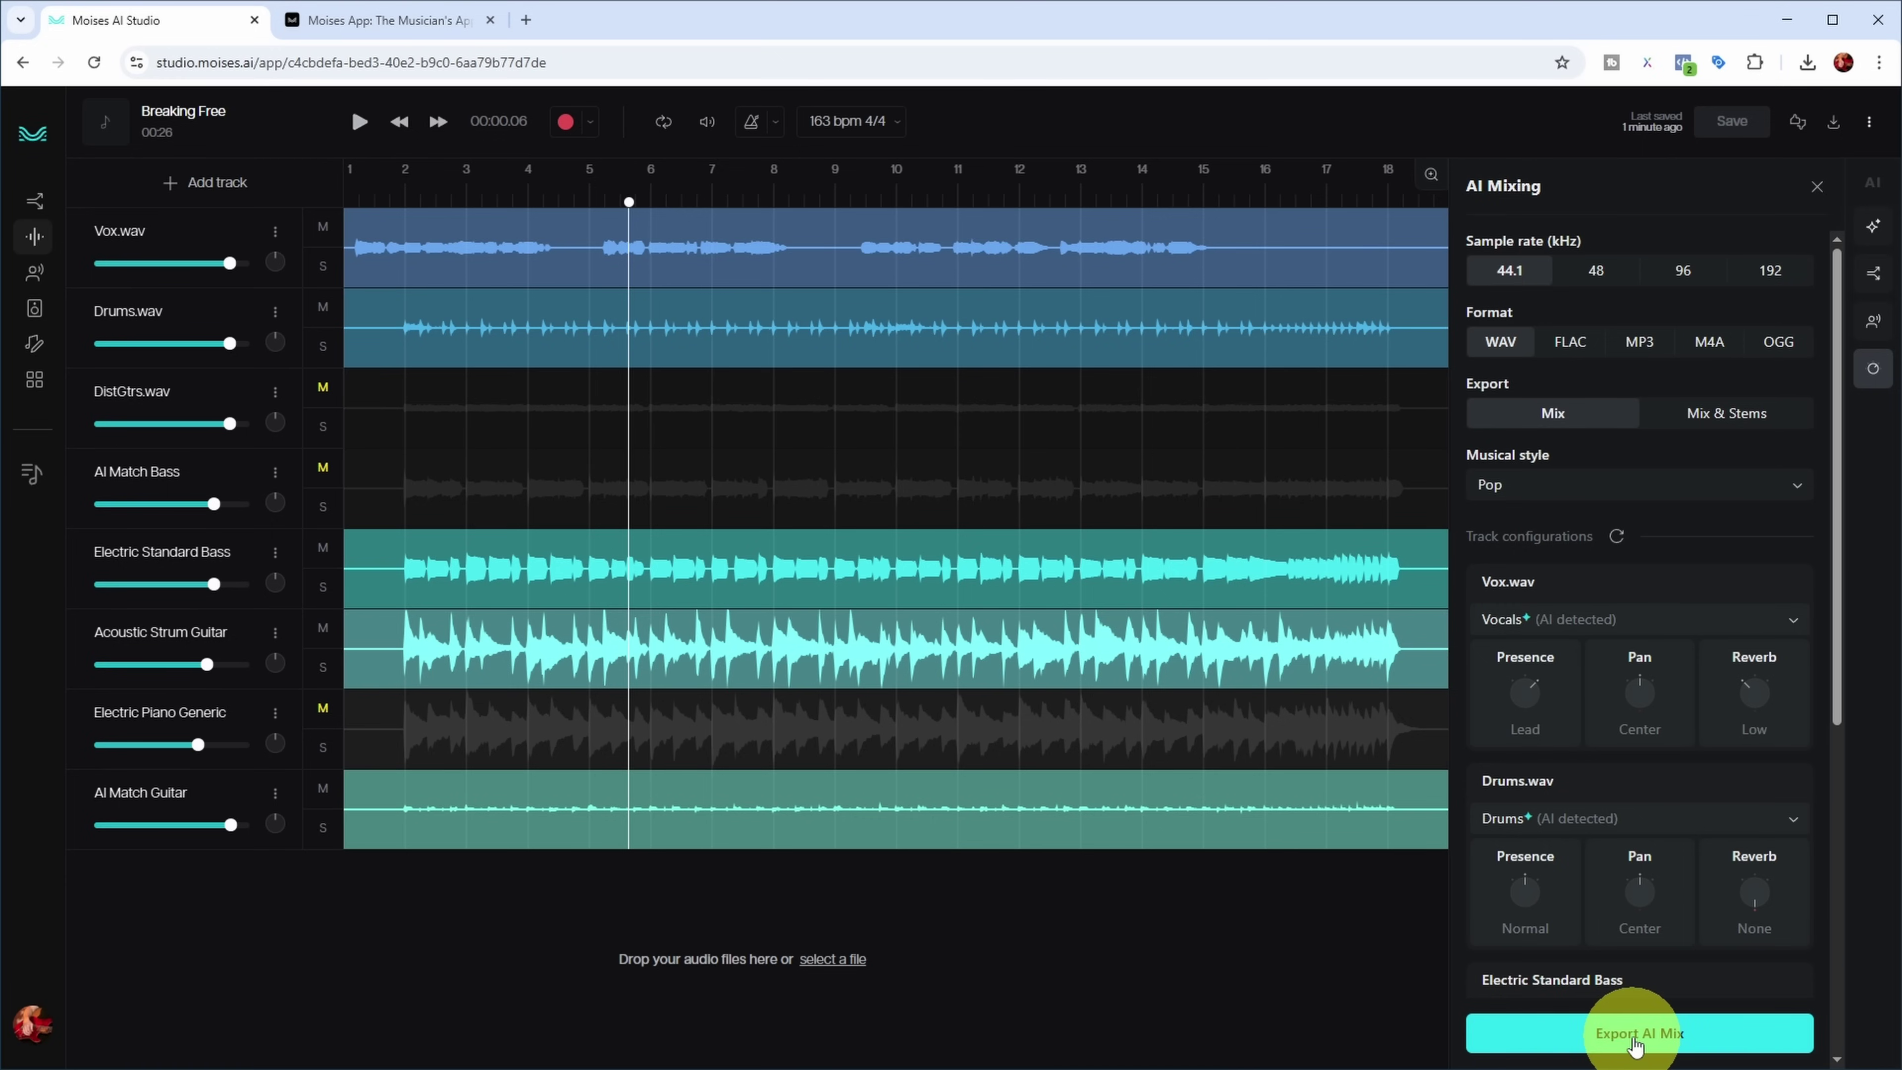
Attempt the AI mix export, close the PRO upgrade prompt, and play from the beginning.
left_click(1673, 1033)
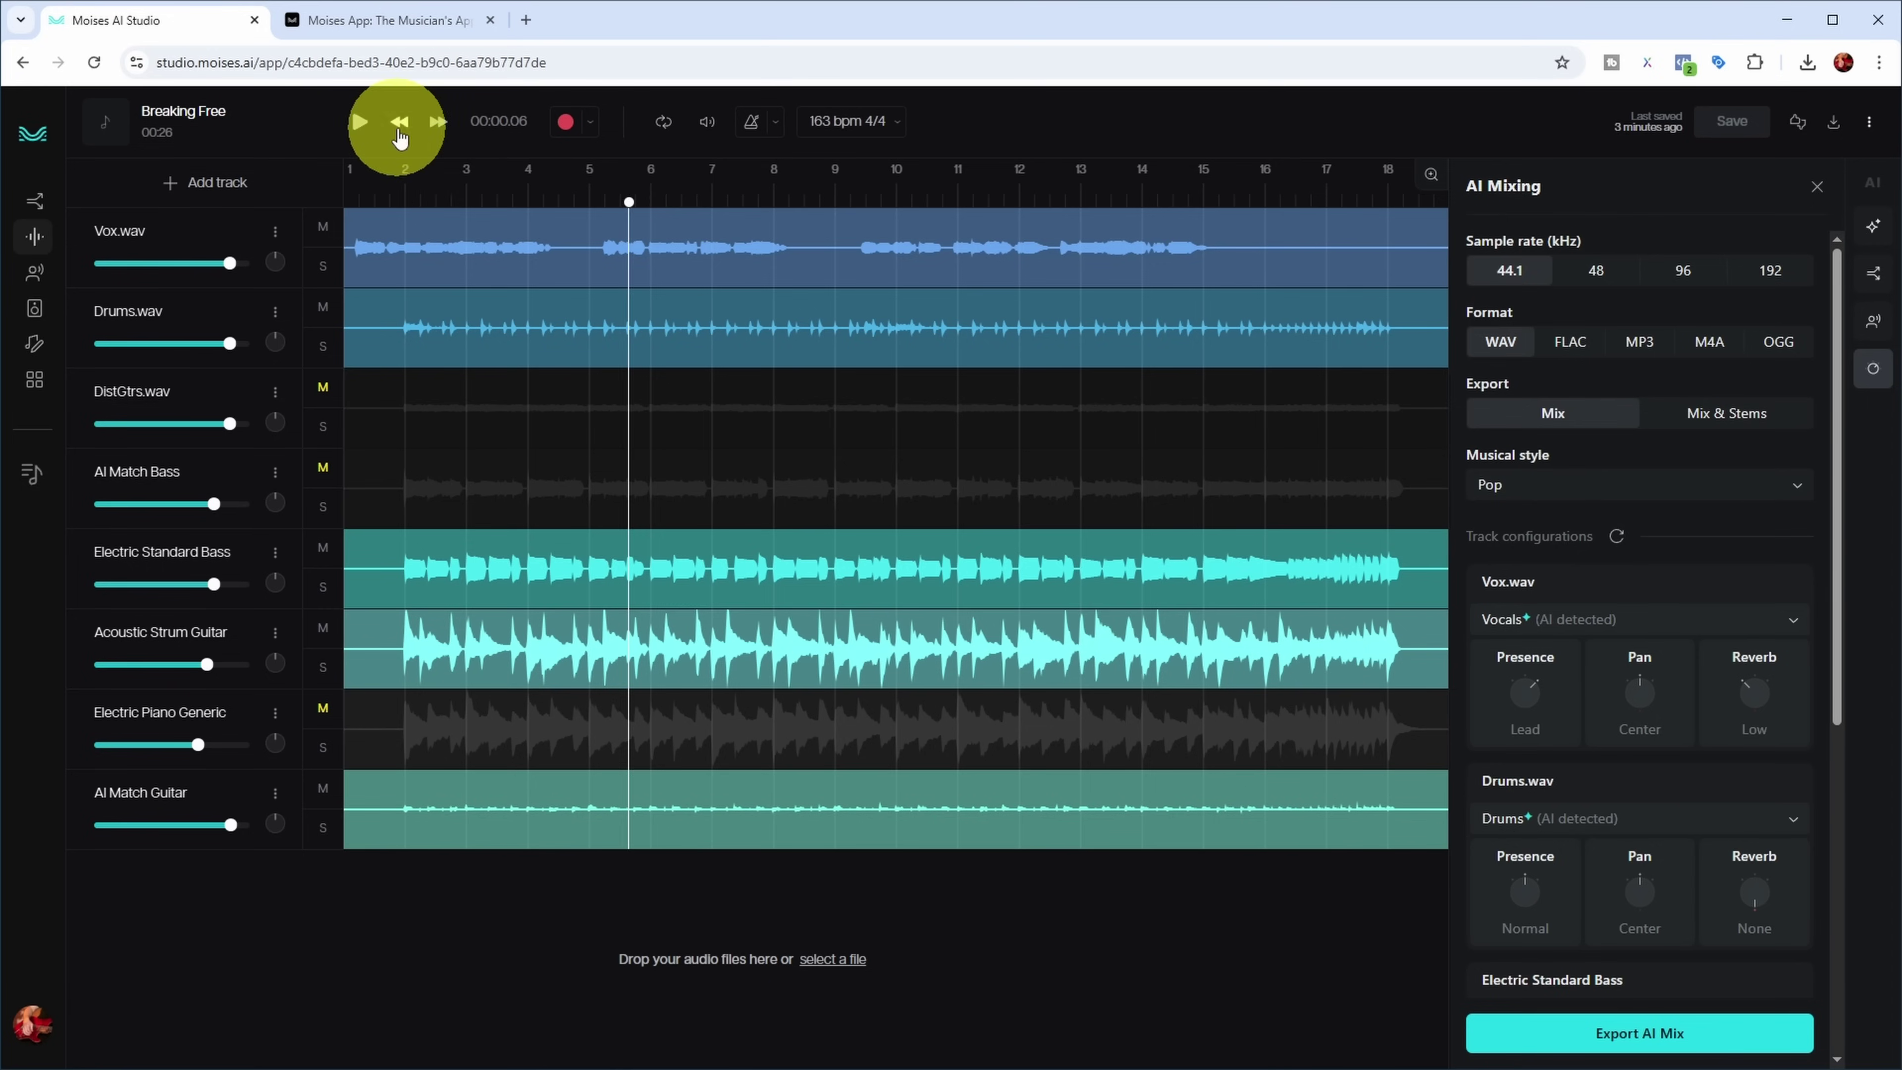
left_click(399, 121)
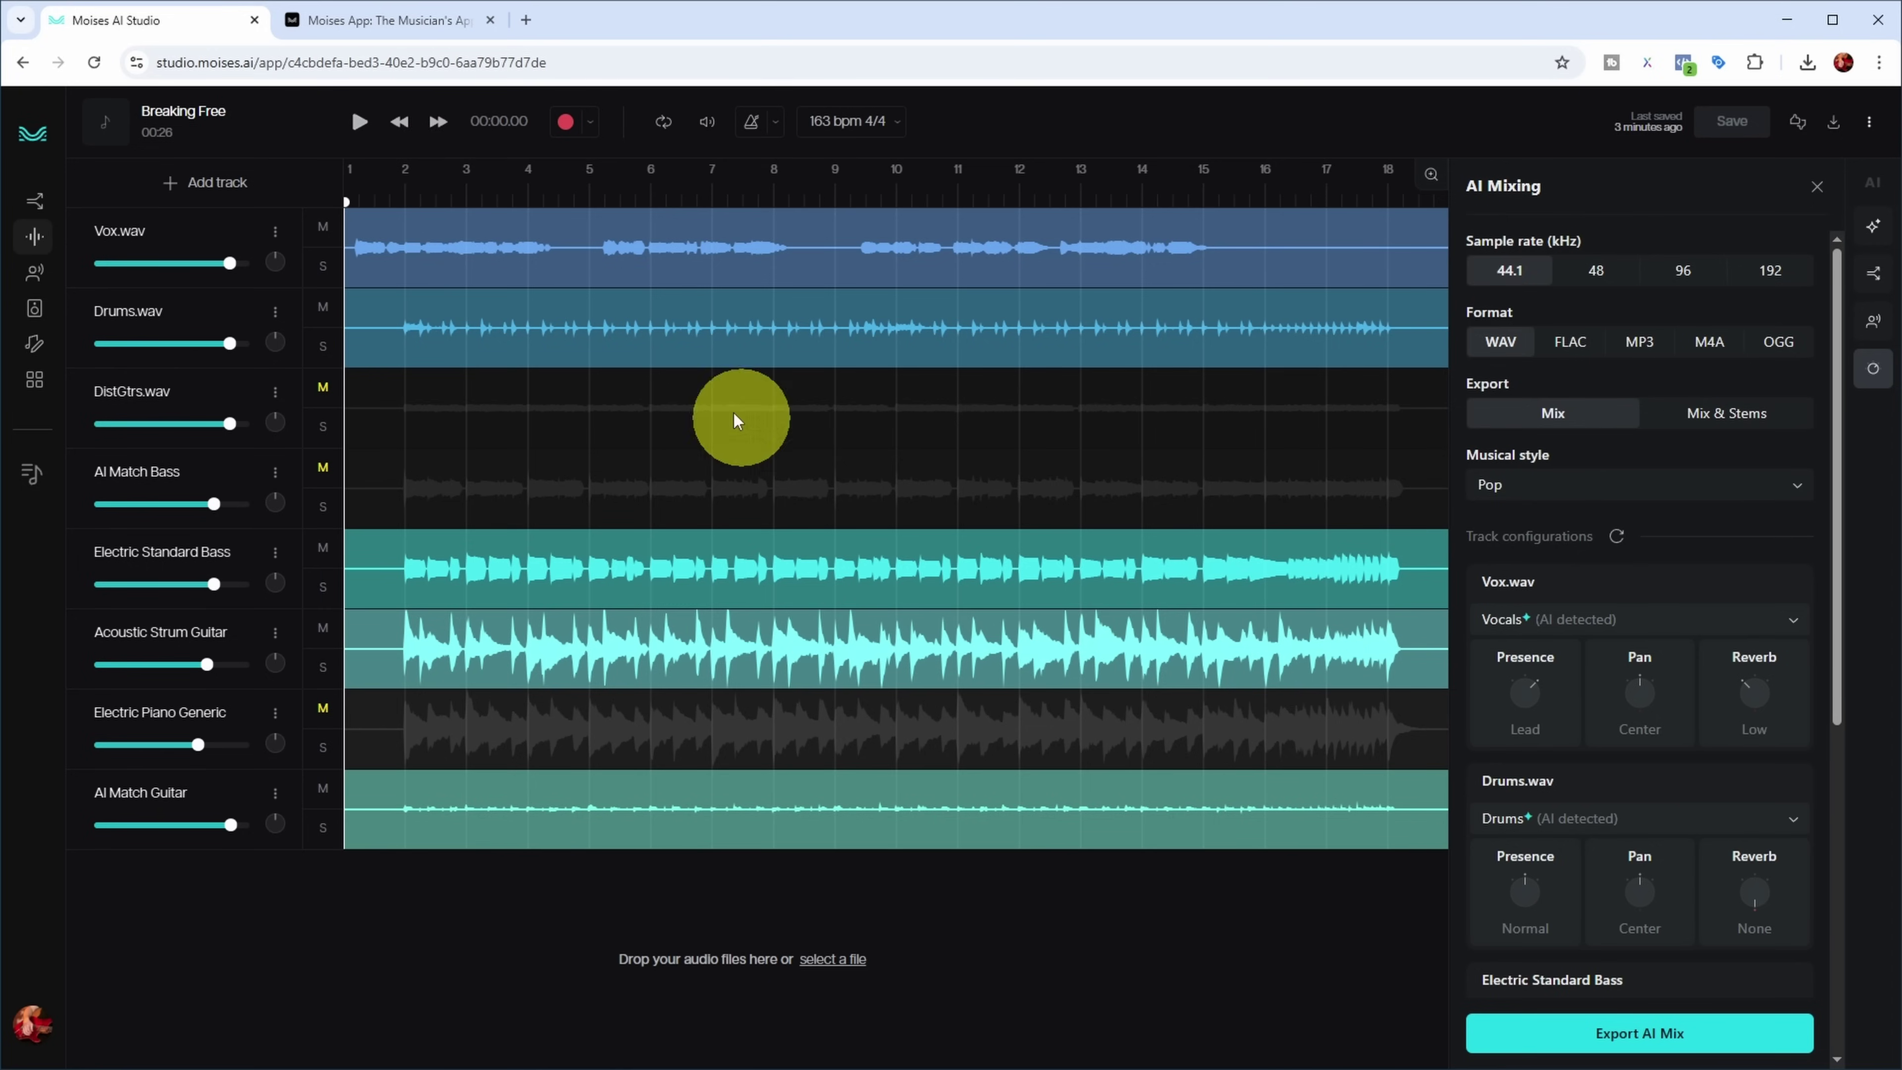
left_click(358, 123)
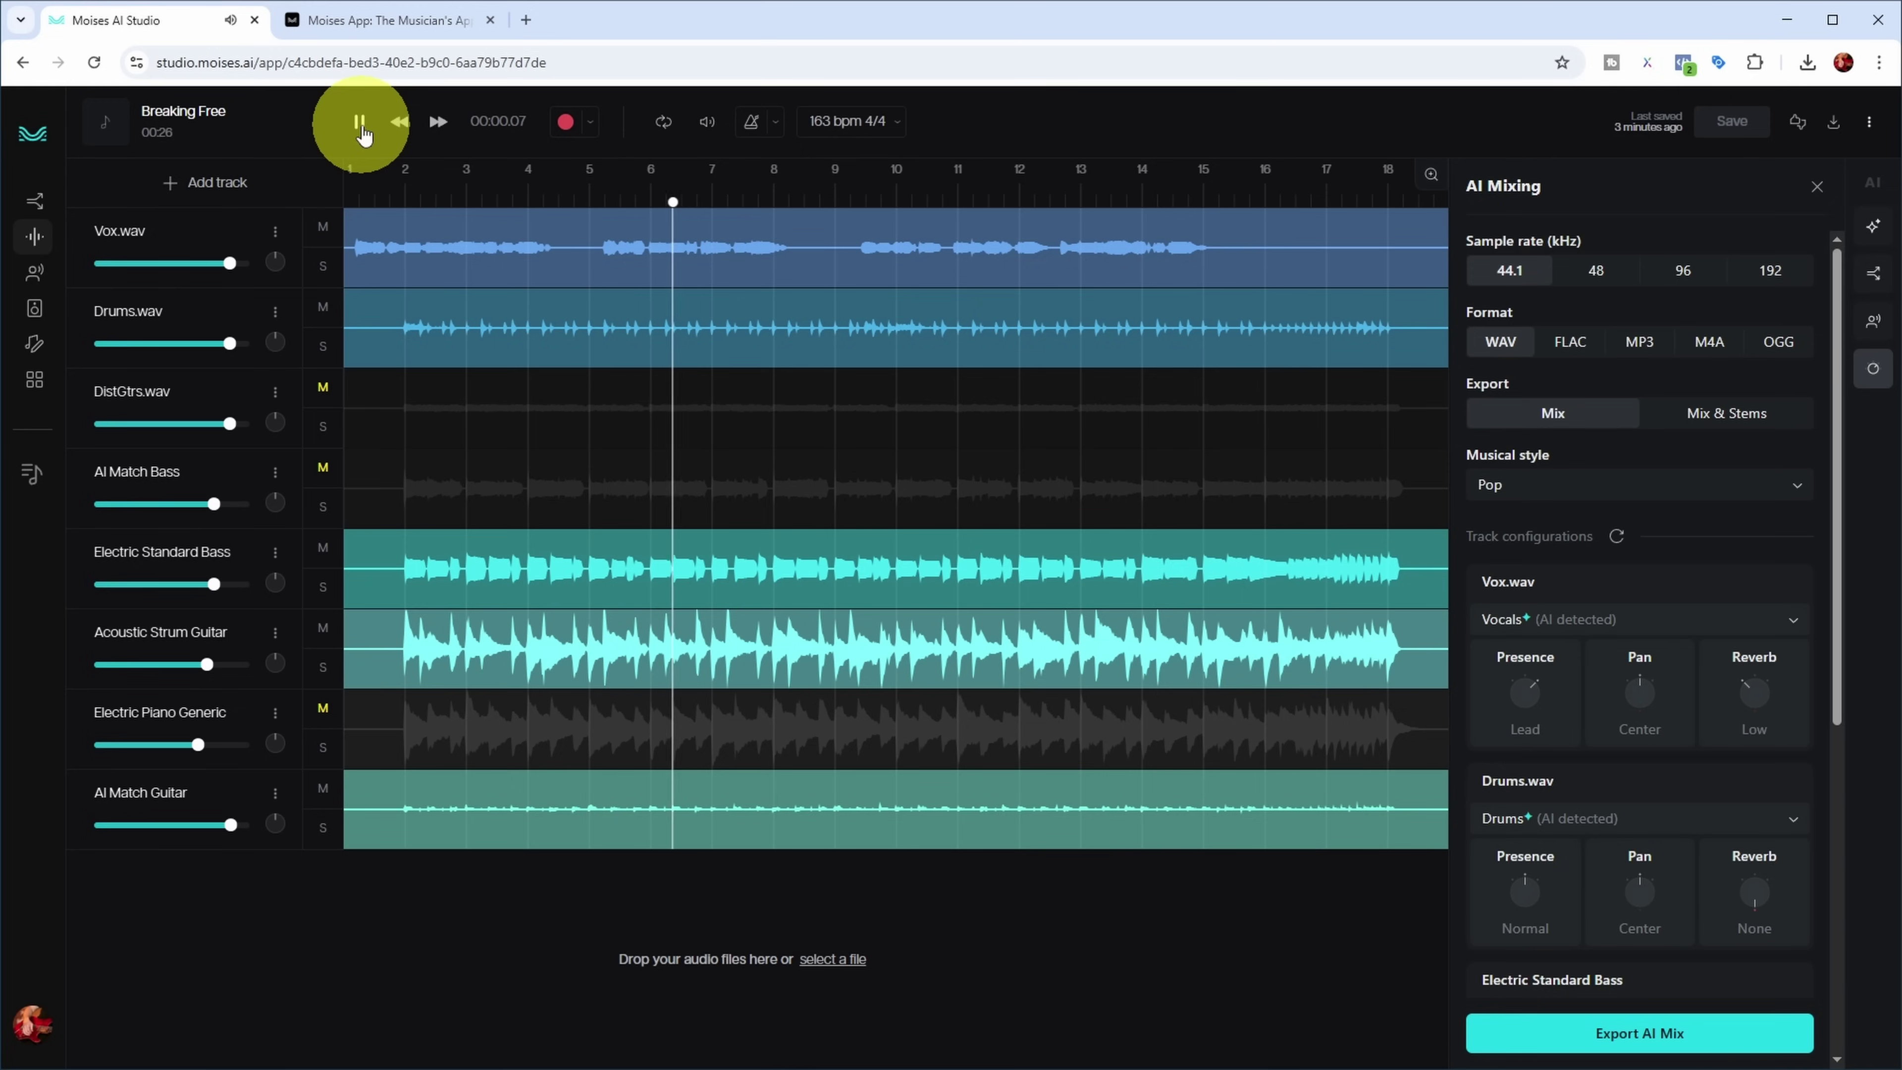
Briefly solo AI Match Guitar, then Vox.wav, ending with no tracks soloed.
left_click(323, 827)
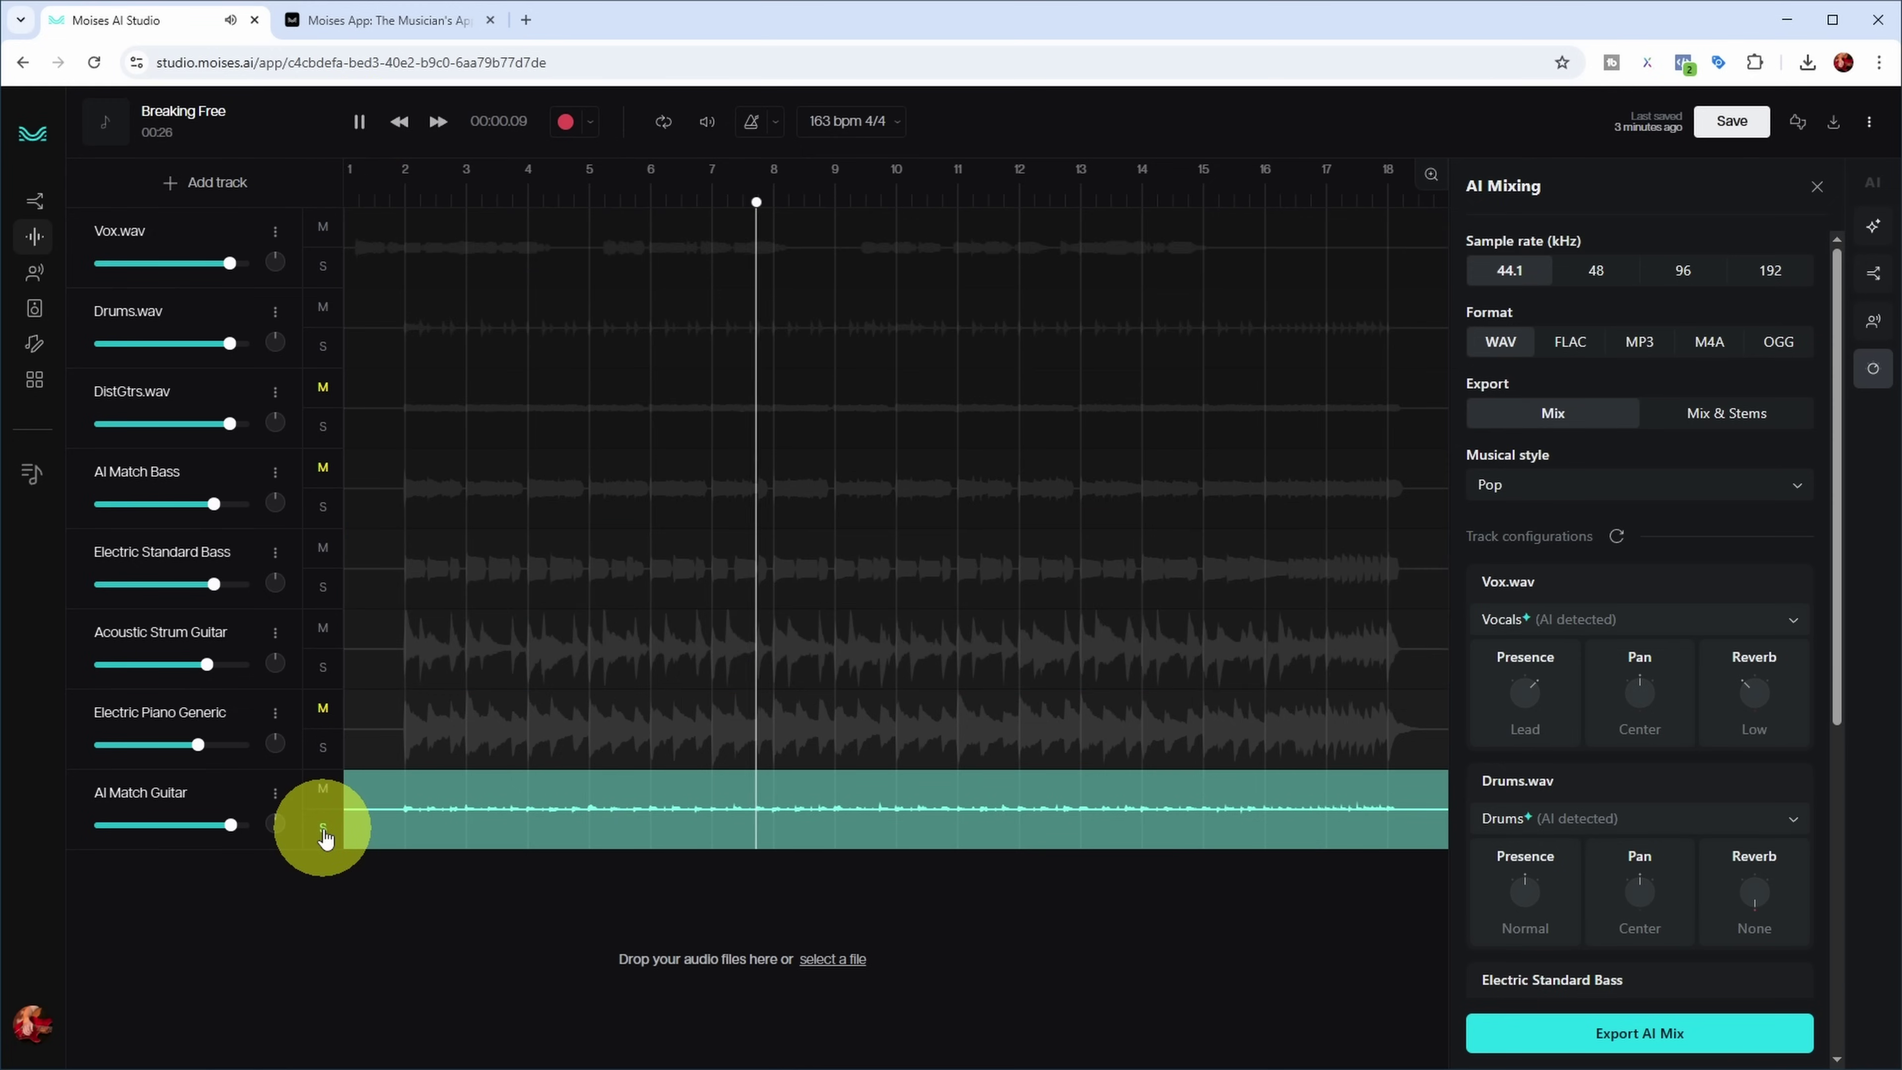
left_click(323, 827)
left_click(323, 268)
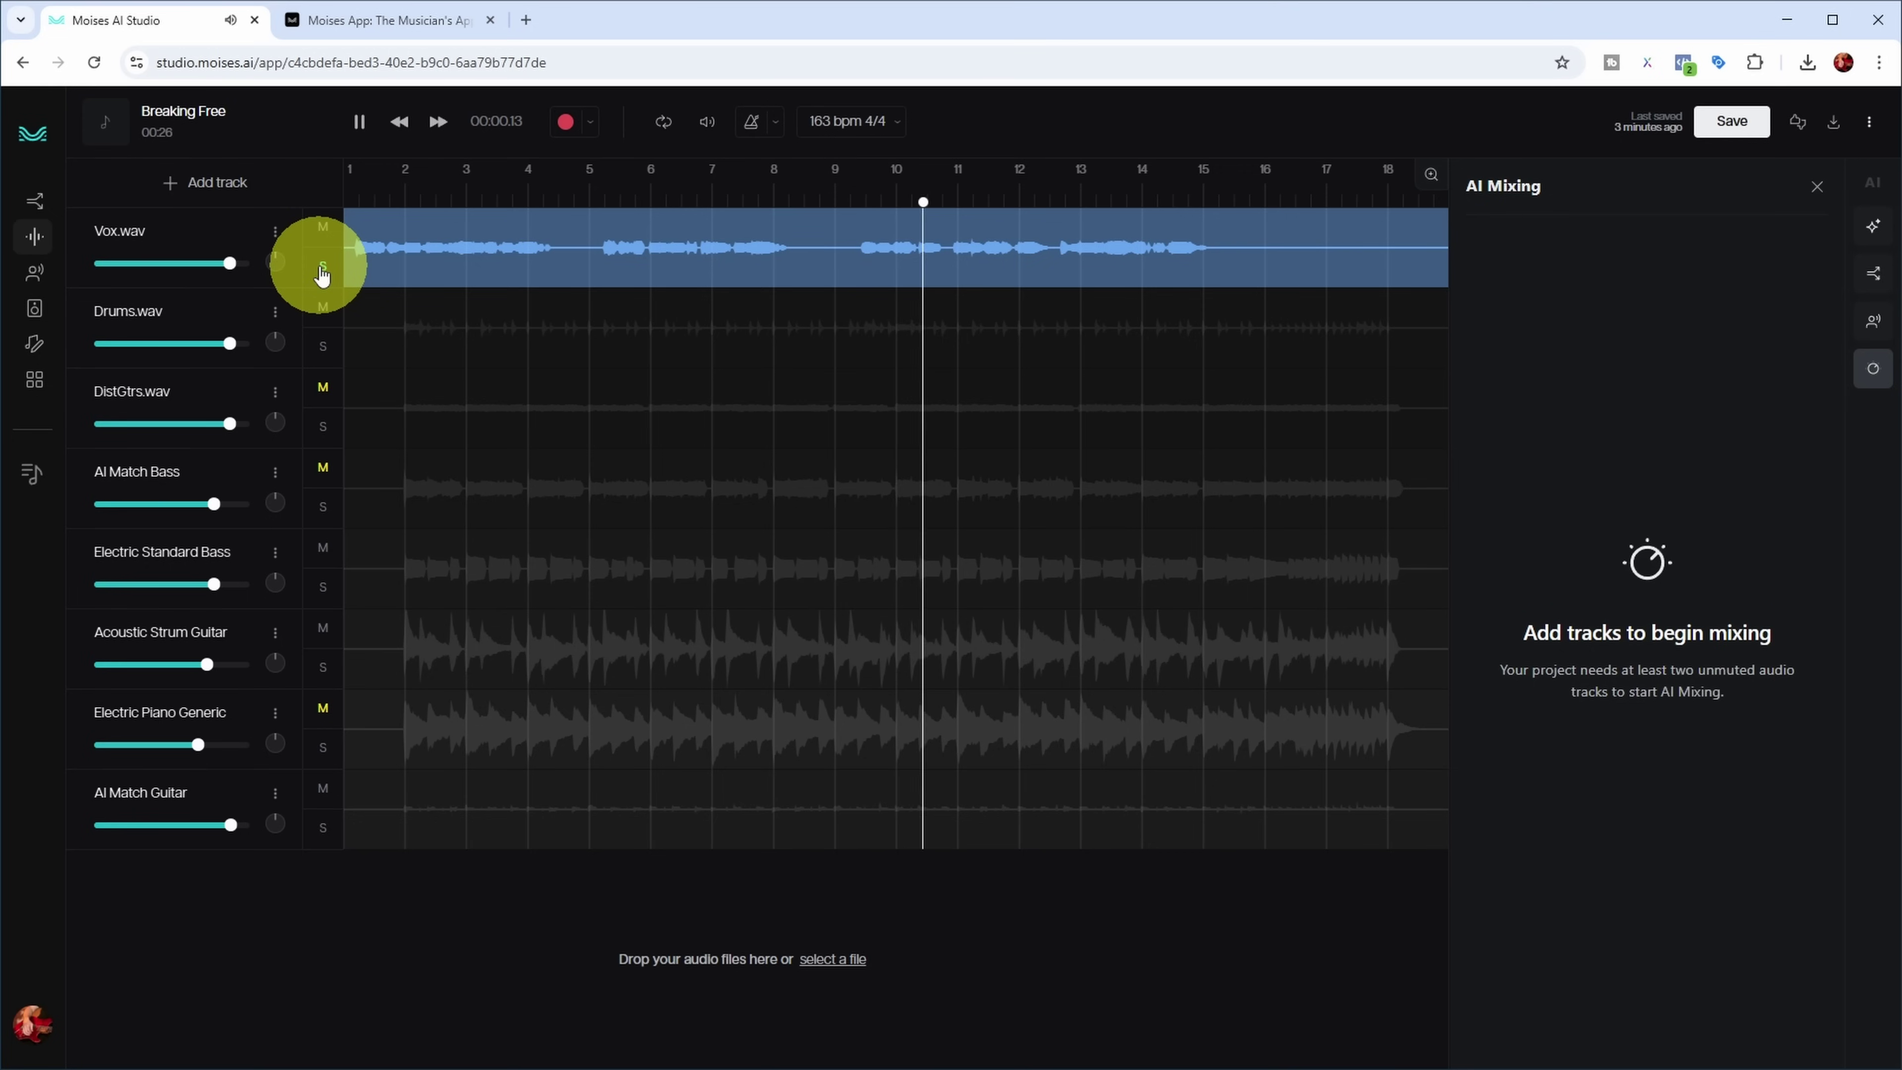
left_click(322, 272)
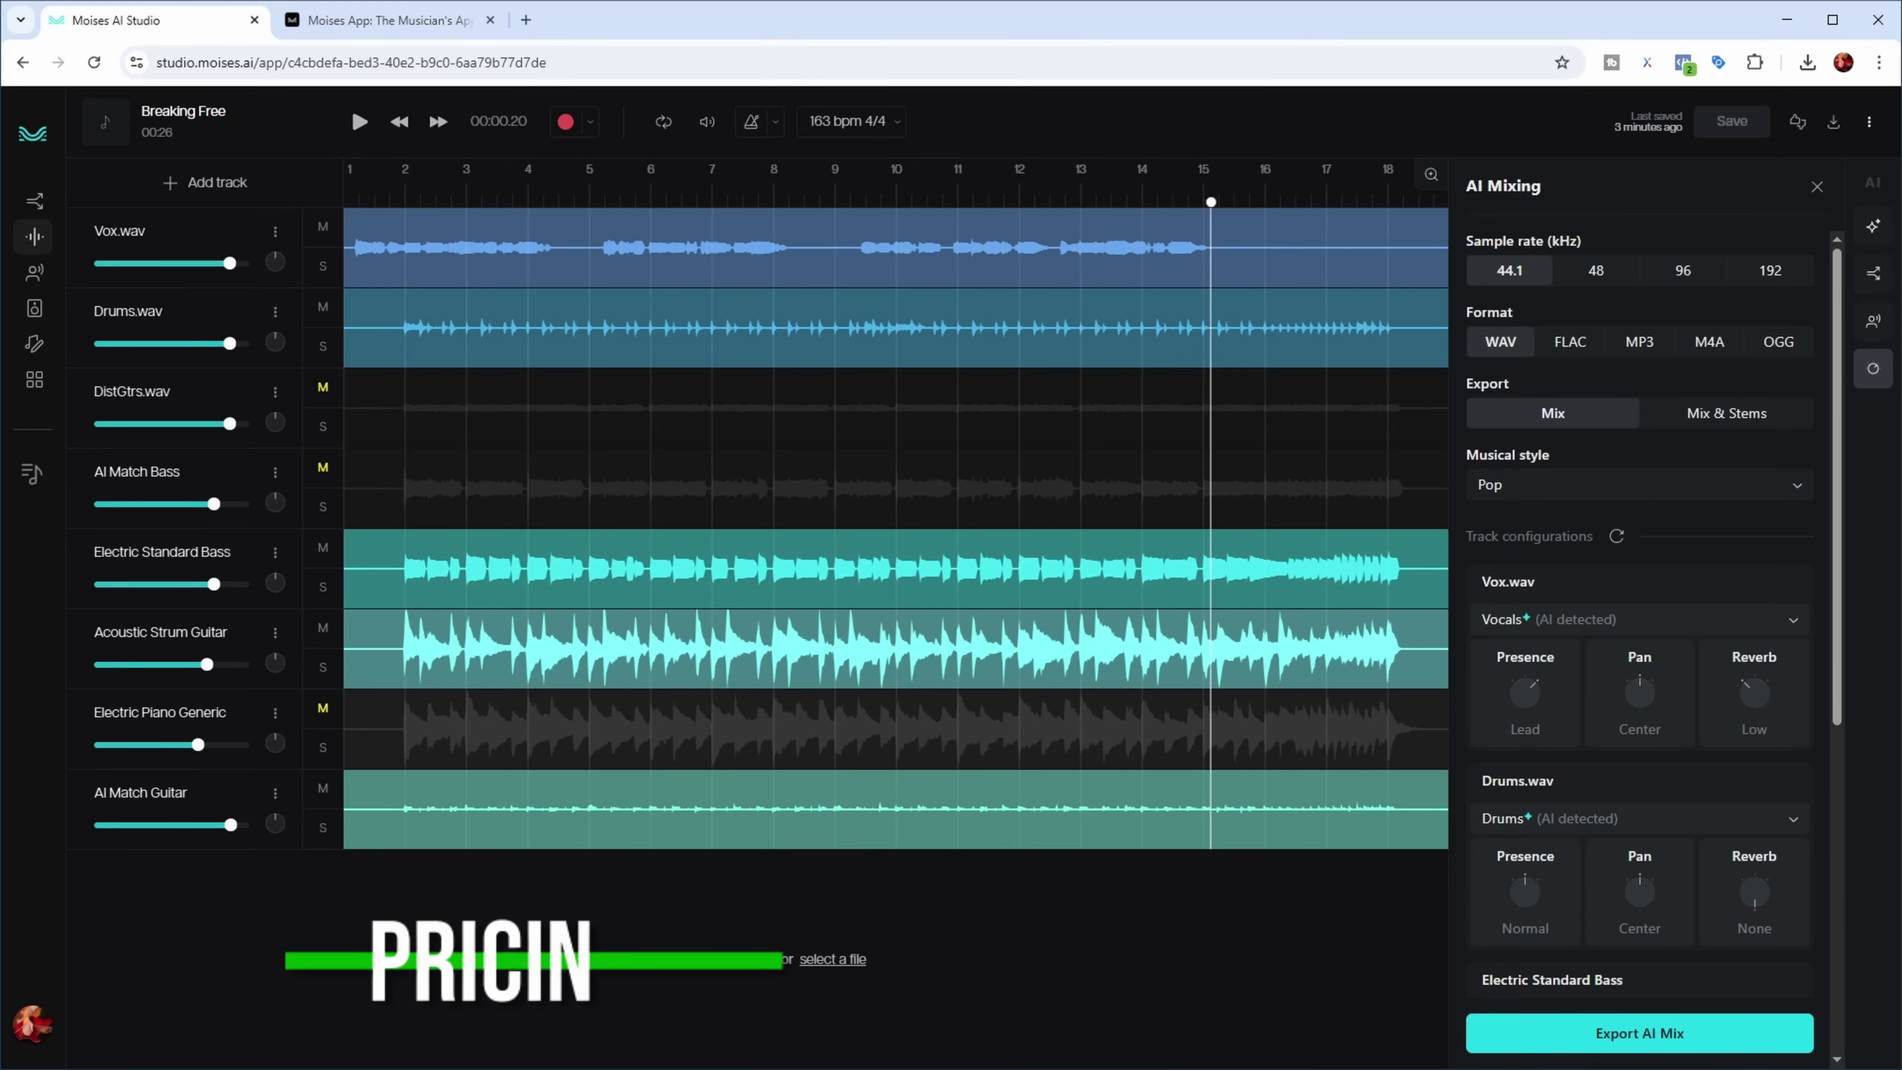
Open the pricing page through the account menu's Unlock All Features and scroll the plans.
left_click(112, 1023)
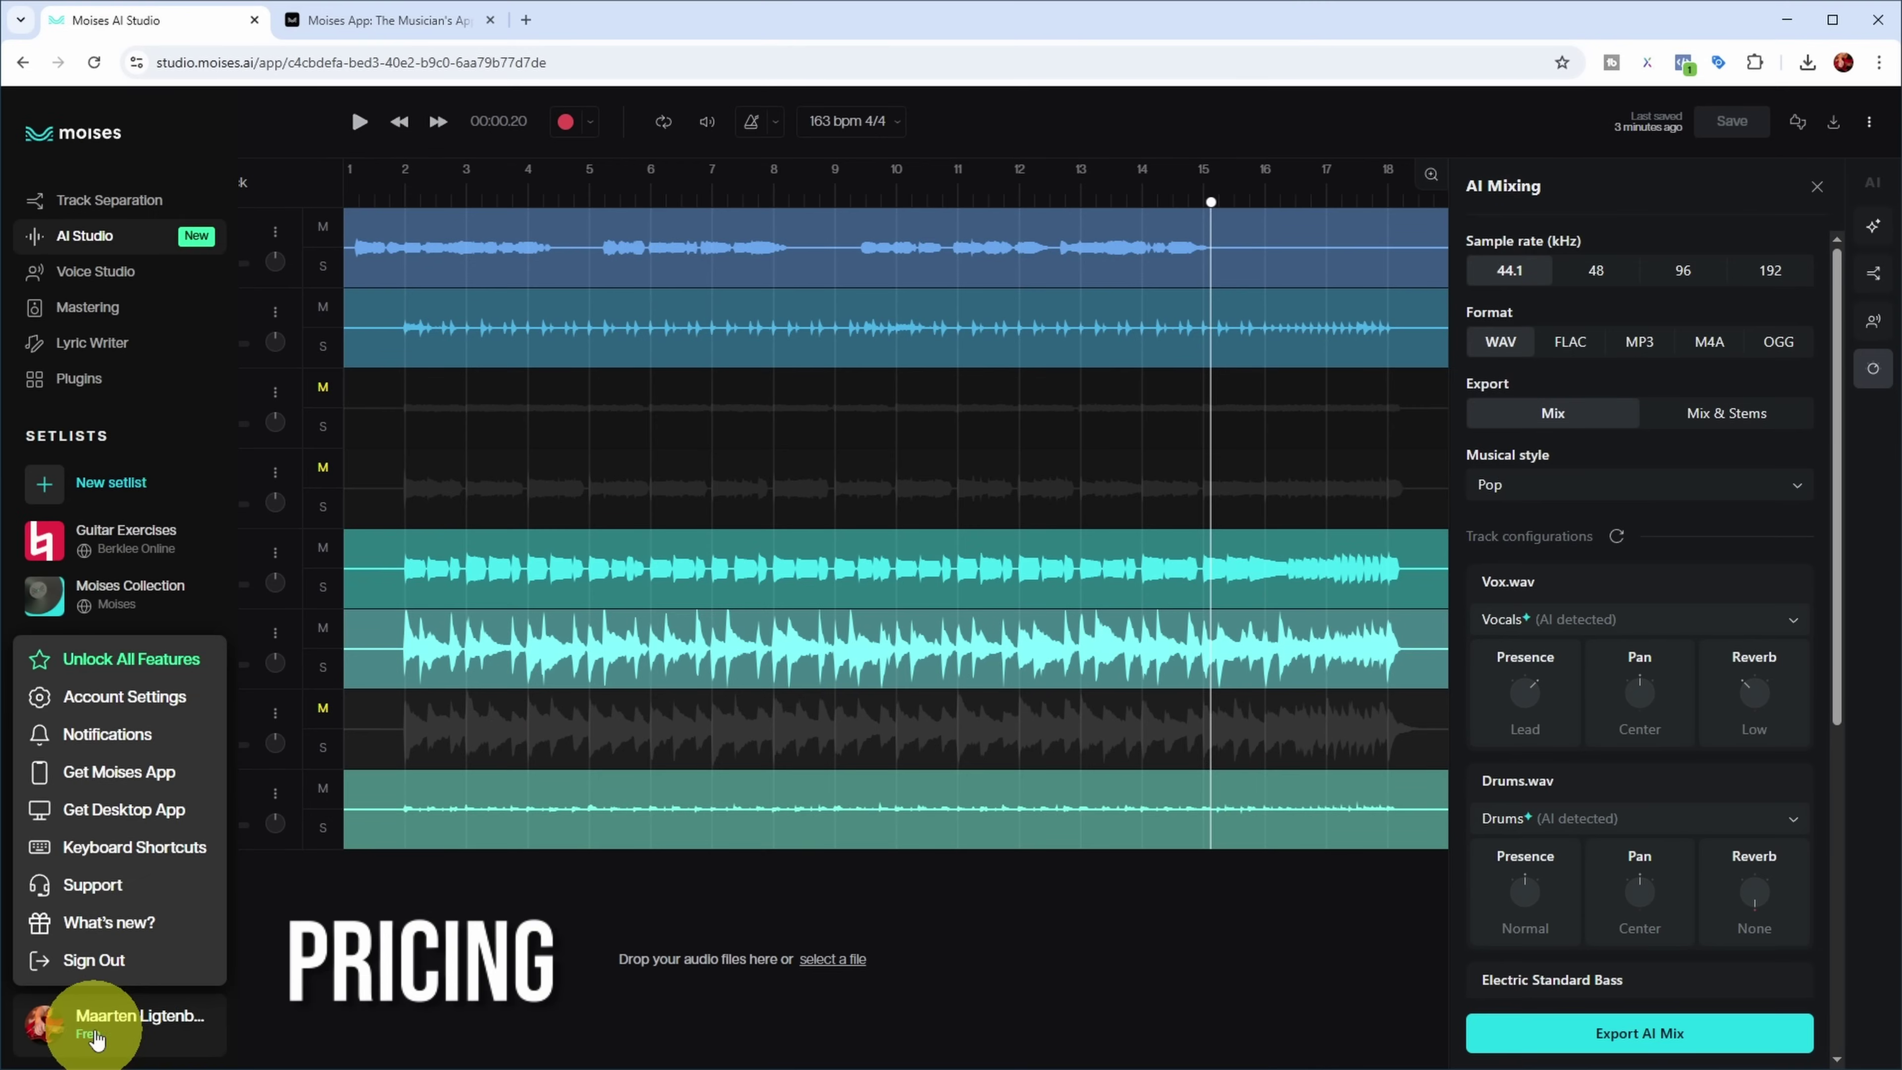
left_click(154, 663)
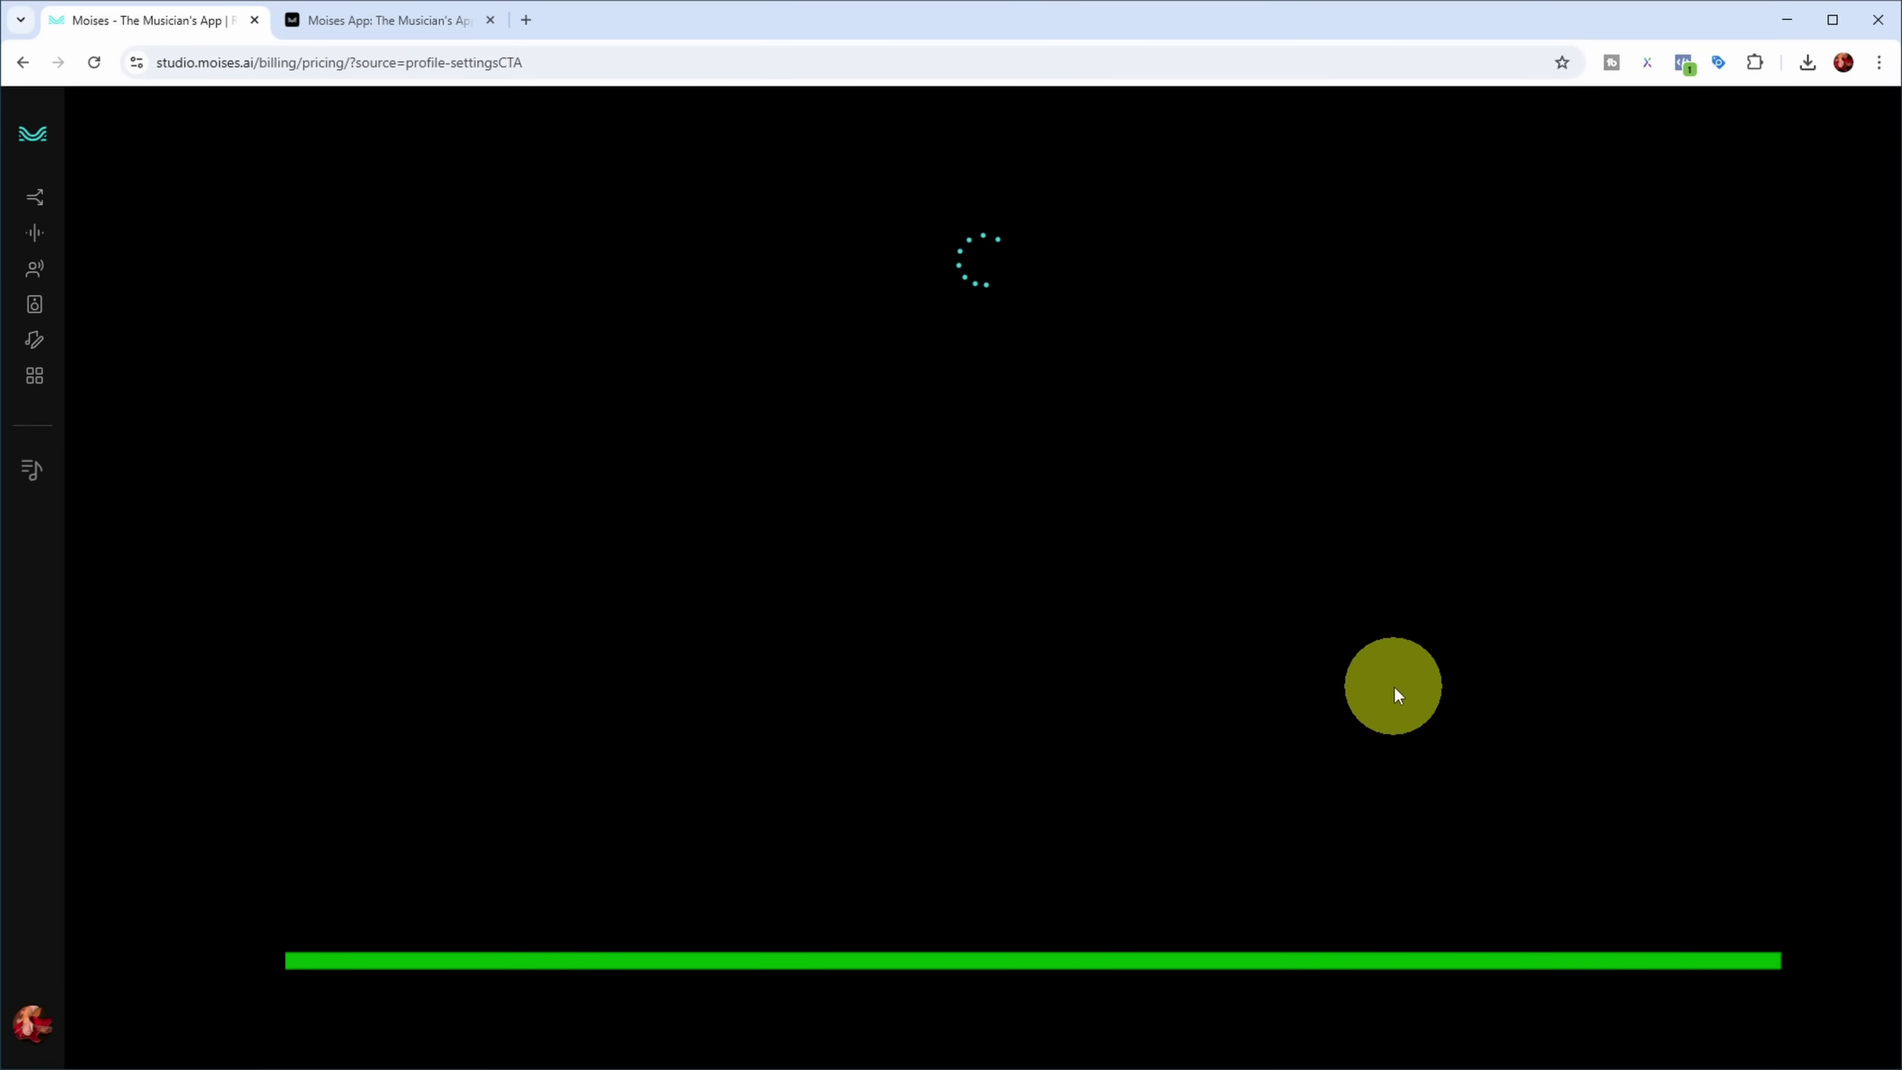
scroll(668, 540, "down", 3)
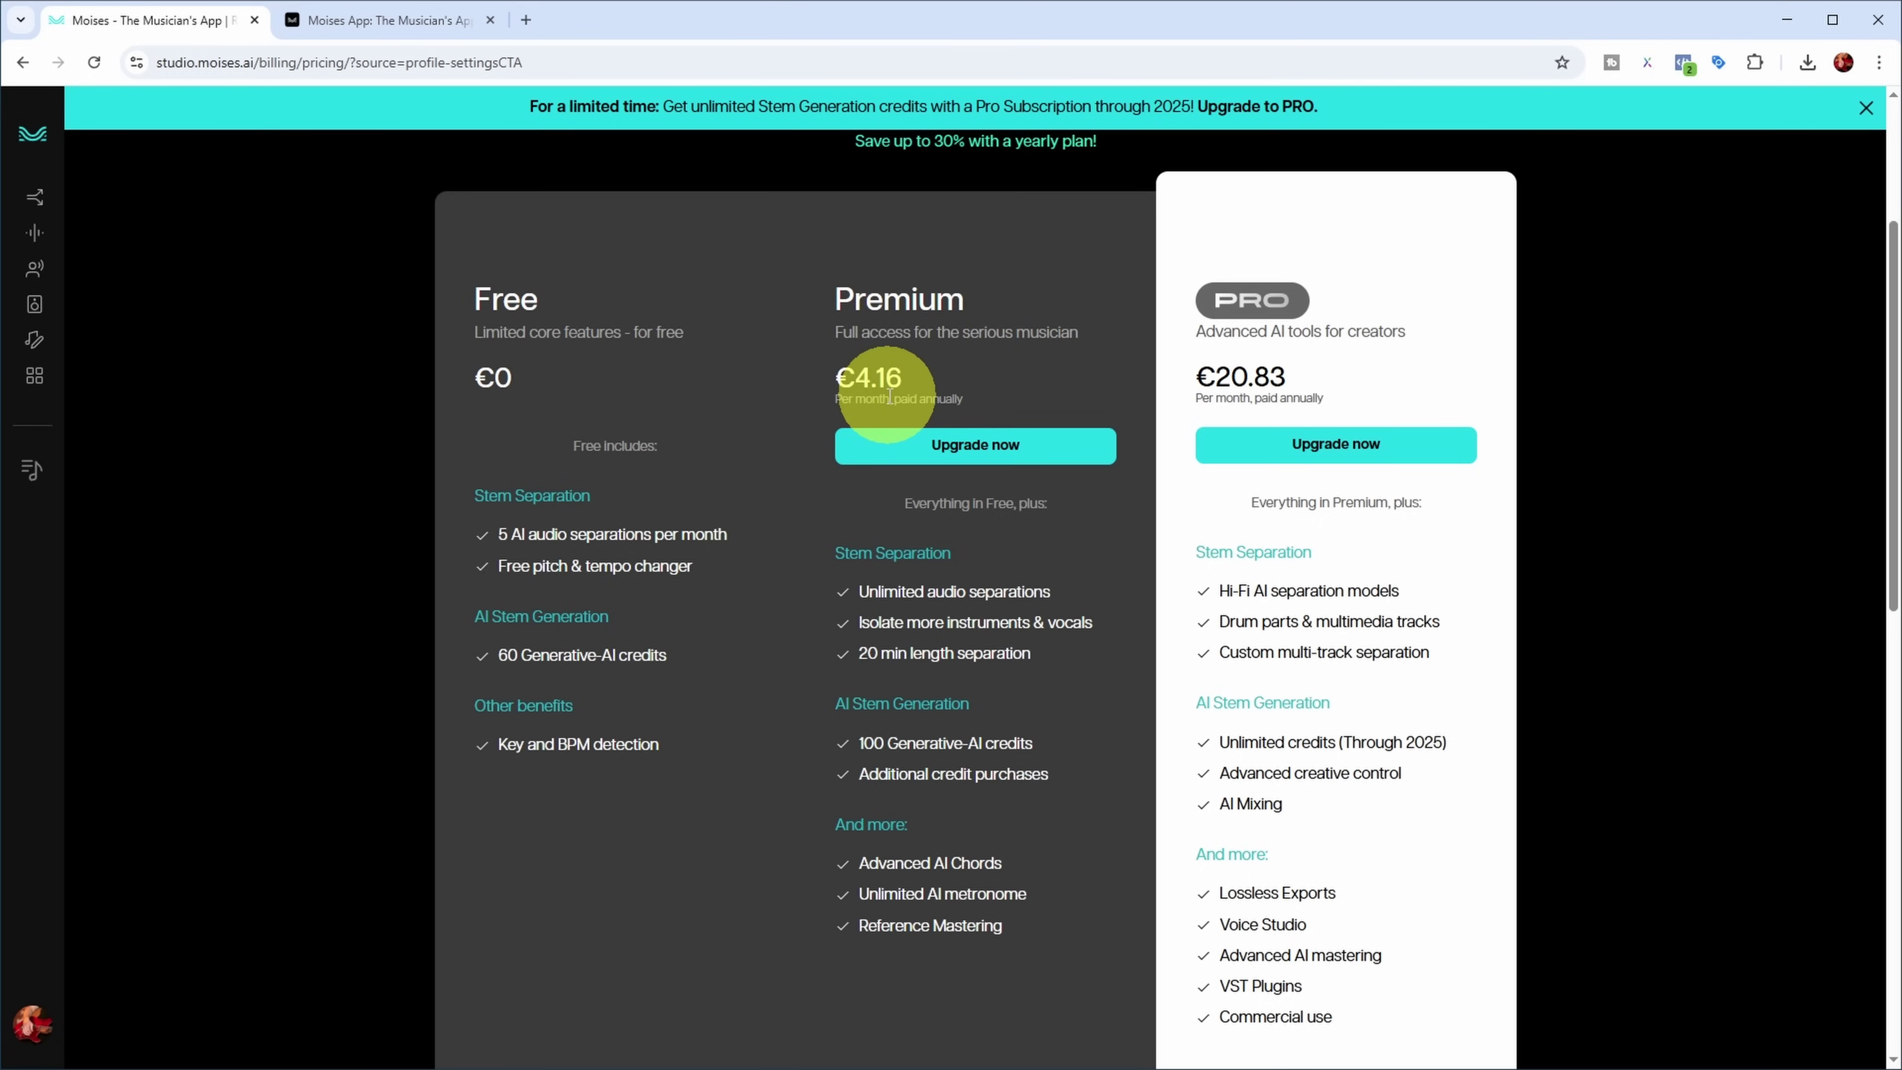
Switch the pricing to monthly, showing Premium at €6.99 and PRO at €34.99.
scroll(990, 310, "up", 3)
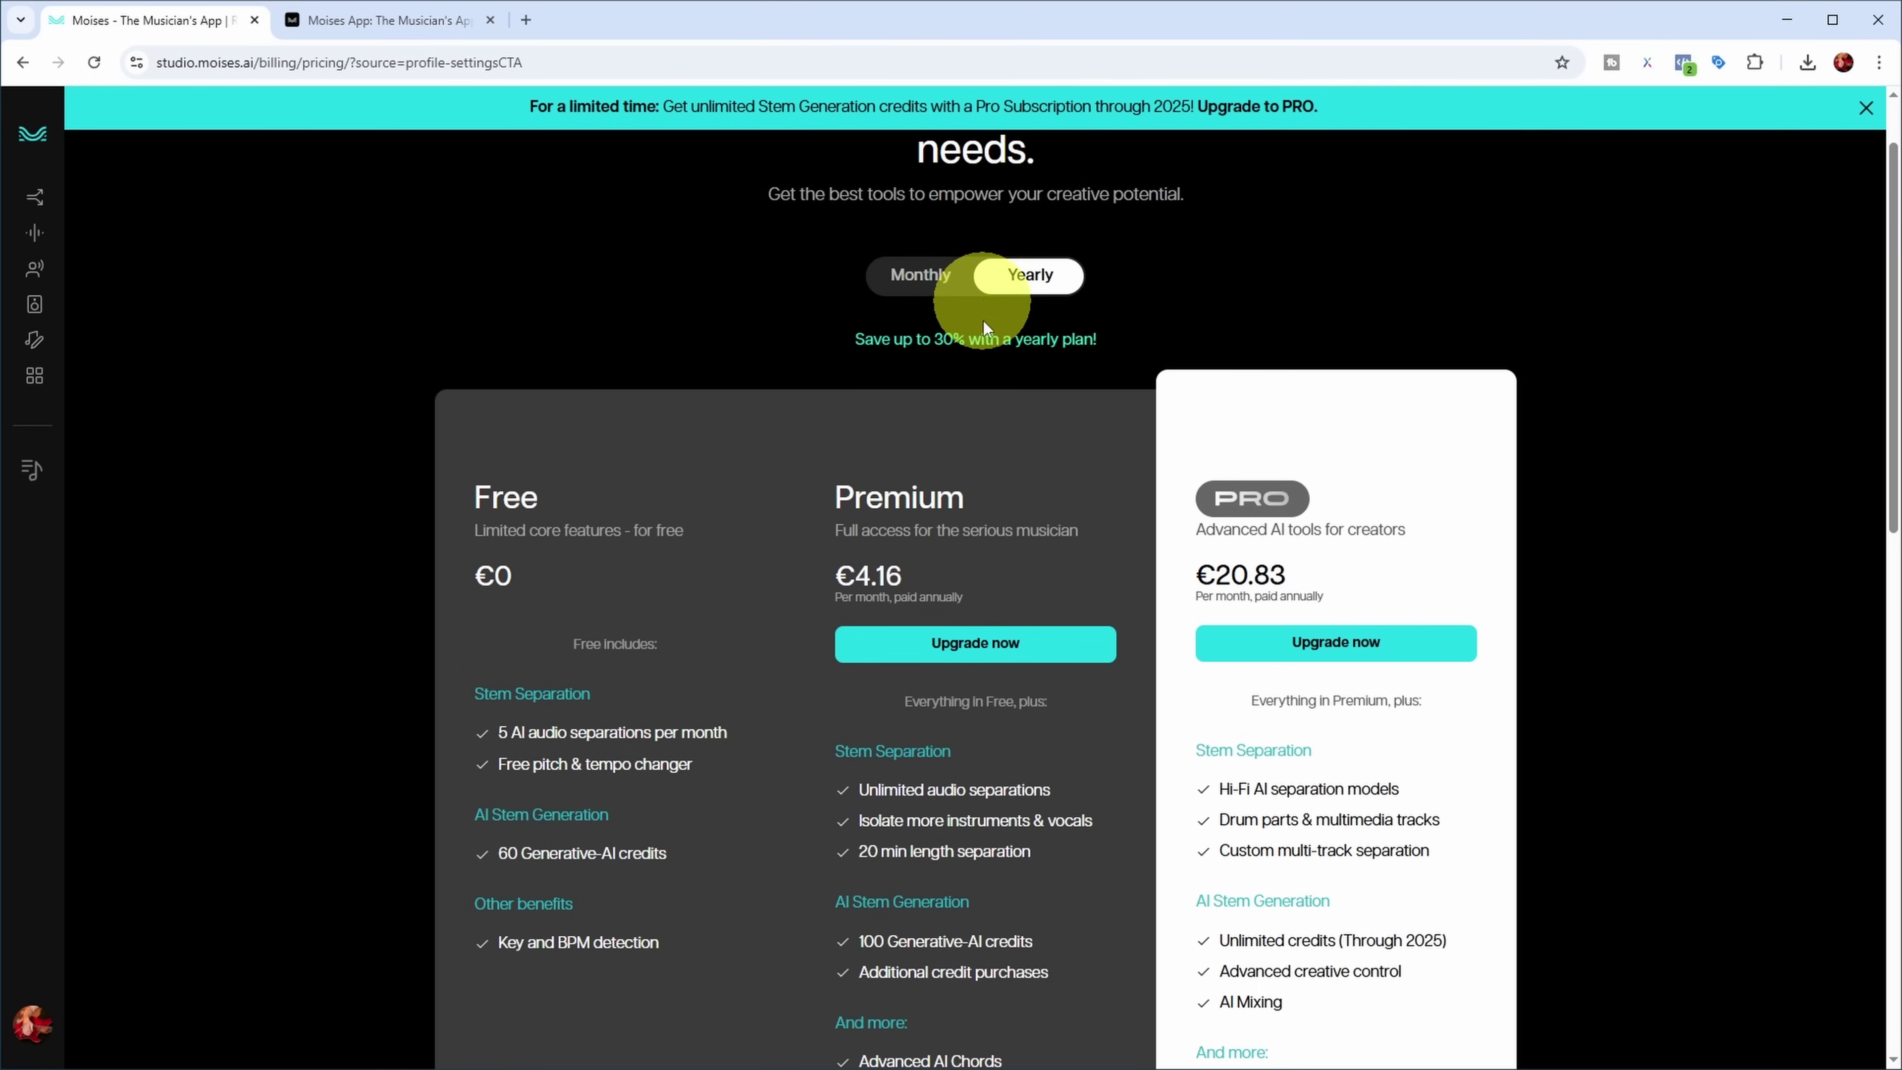
scroll(990, 401, "down", 3)
scroll(1007, 439, "down", 1)
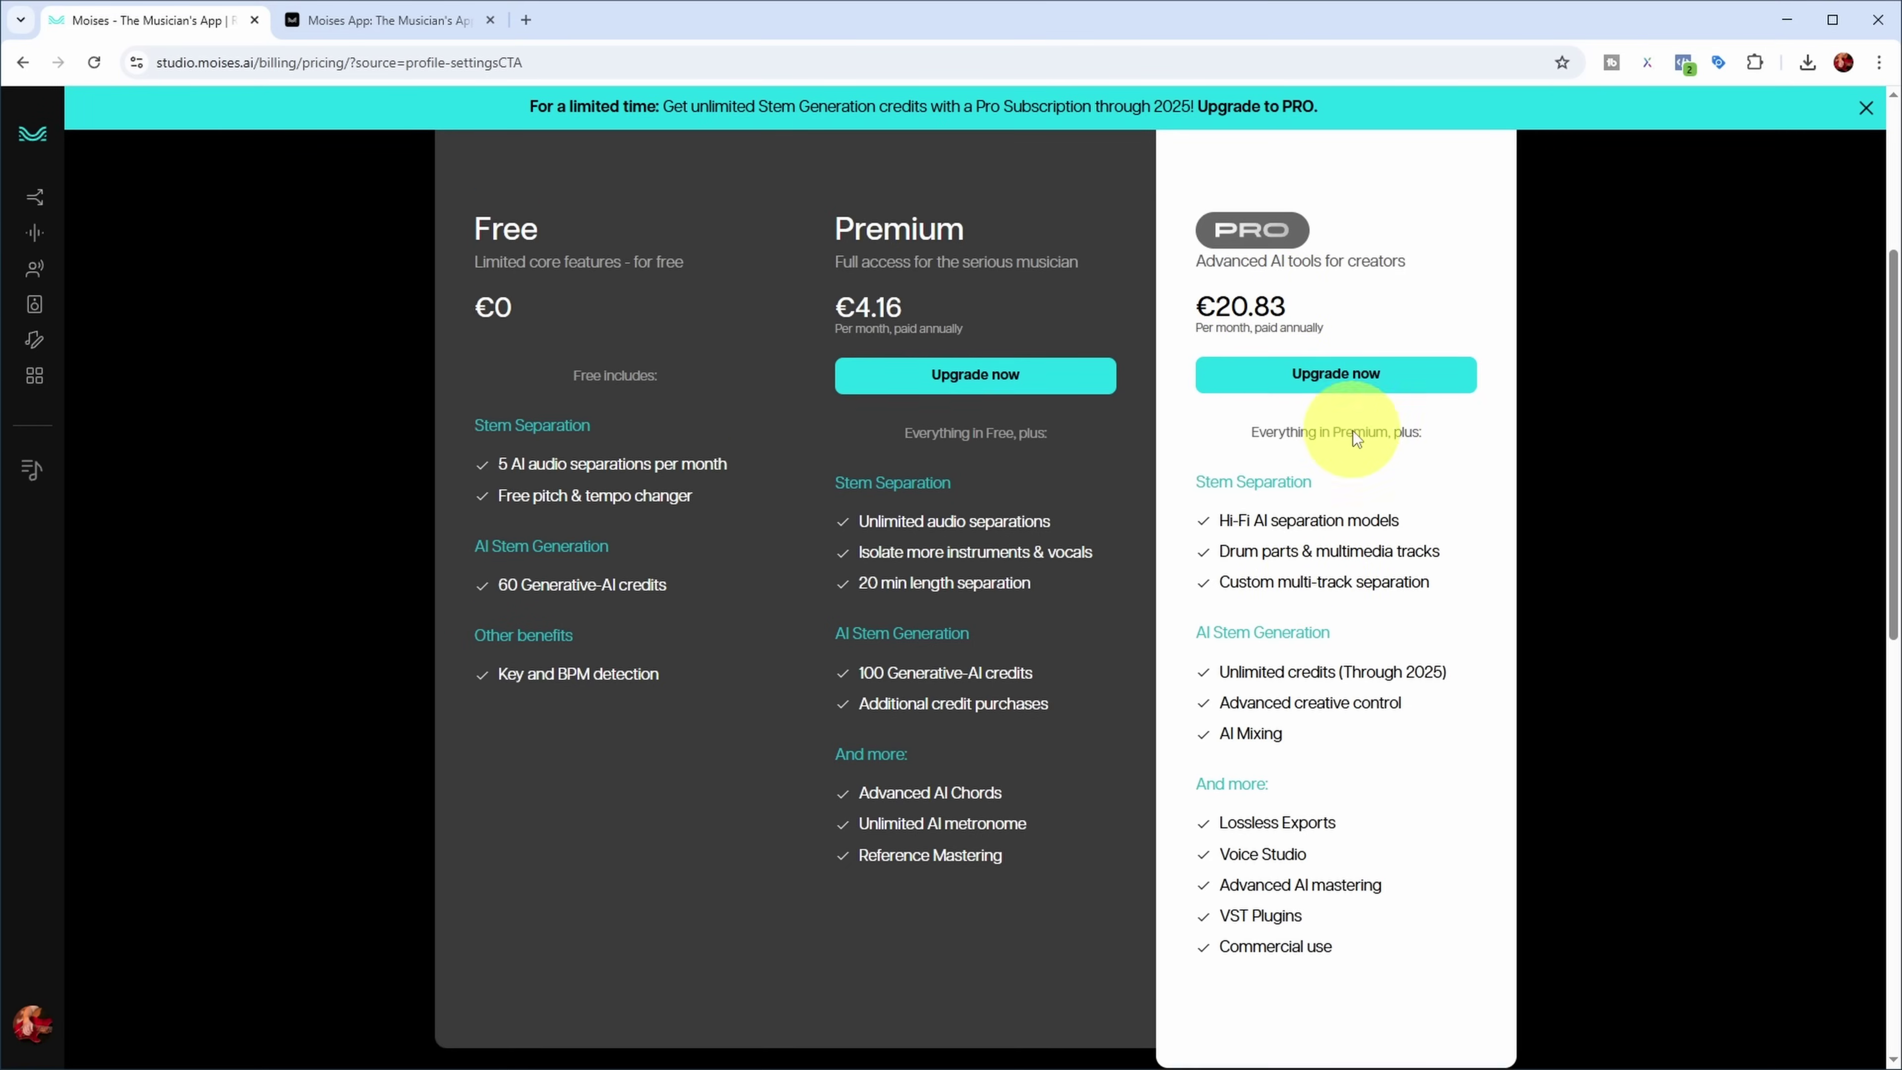
scroll(1352, 431, "up", 4)
left_click(899, 279)
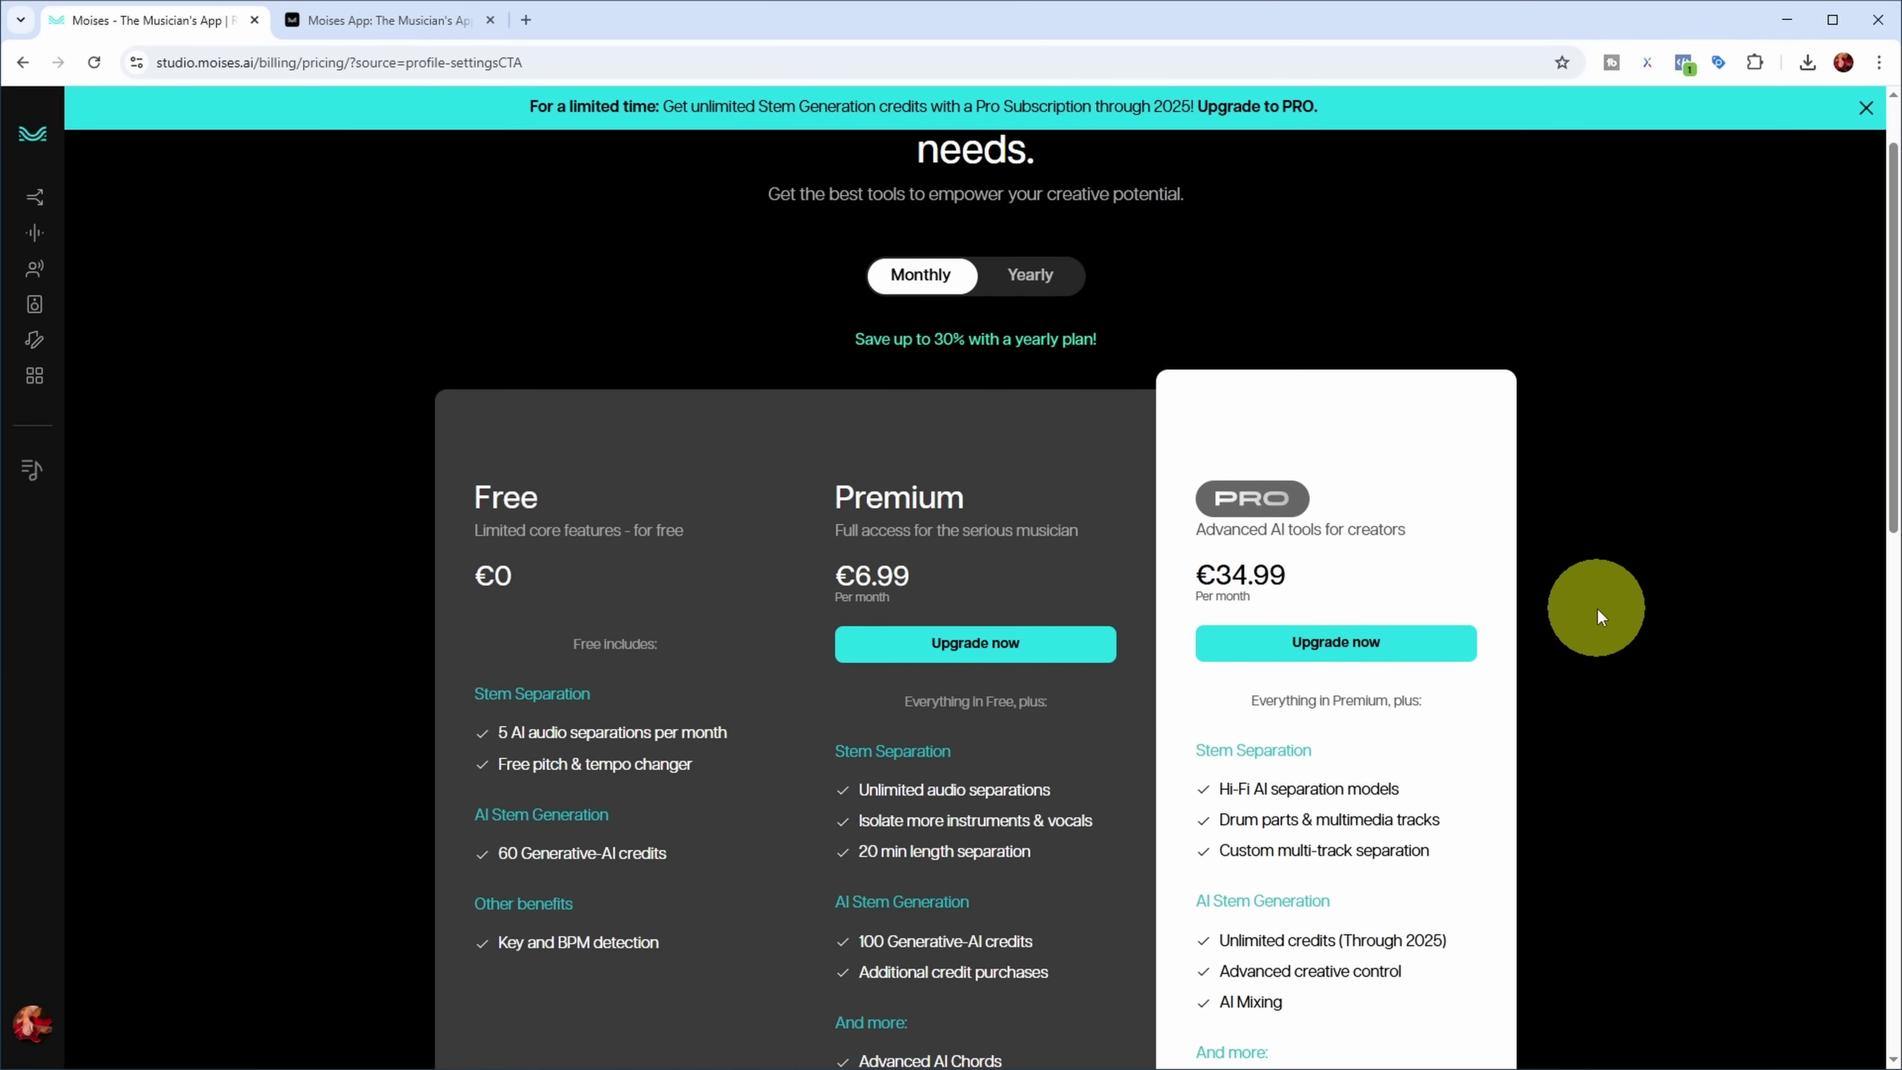
scroll(1407, 637, "down", 3)
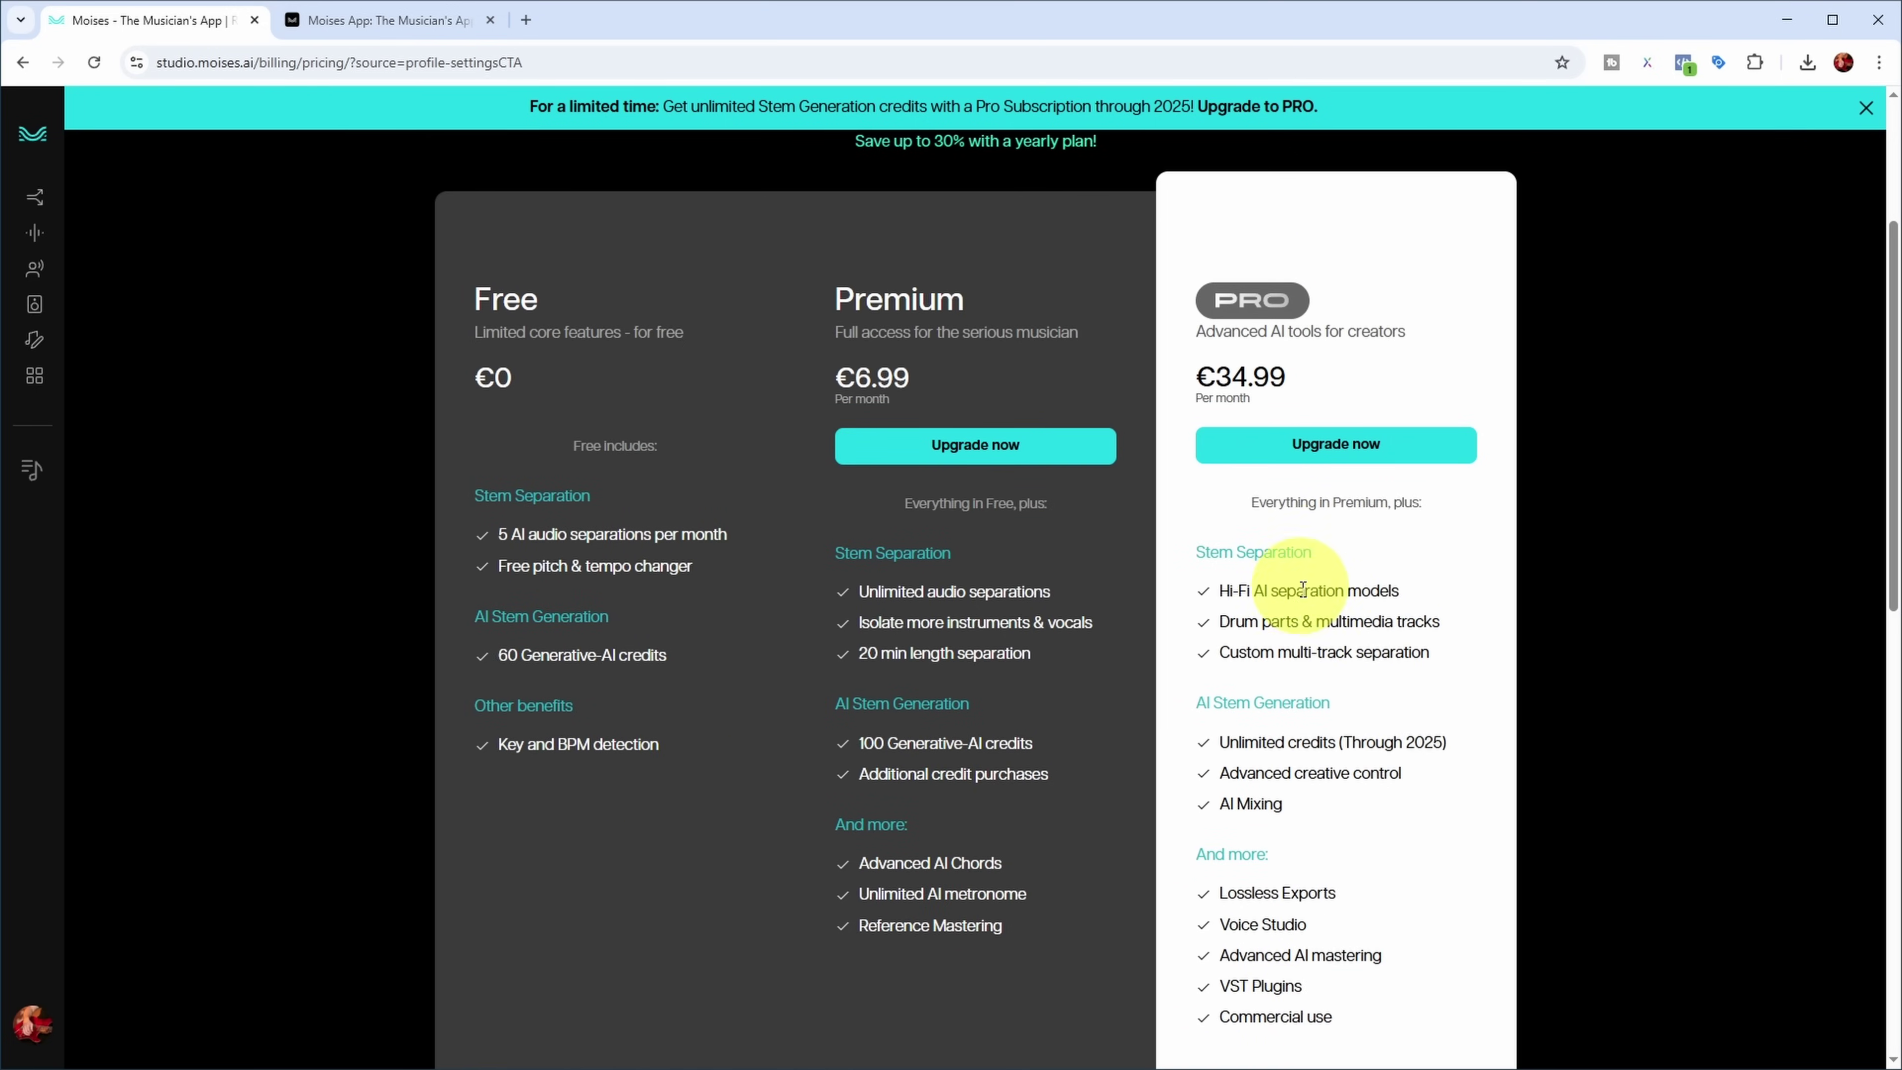
scroll(1297, 602, "down", 3)
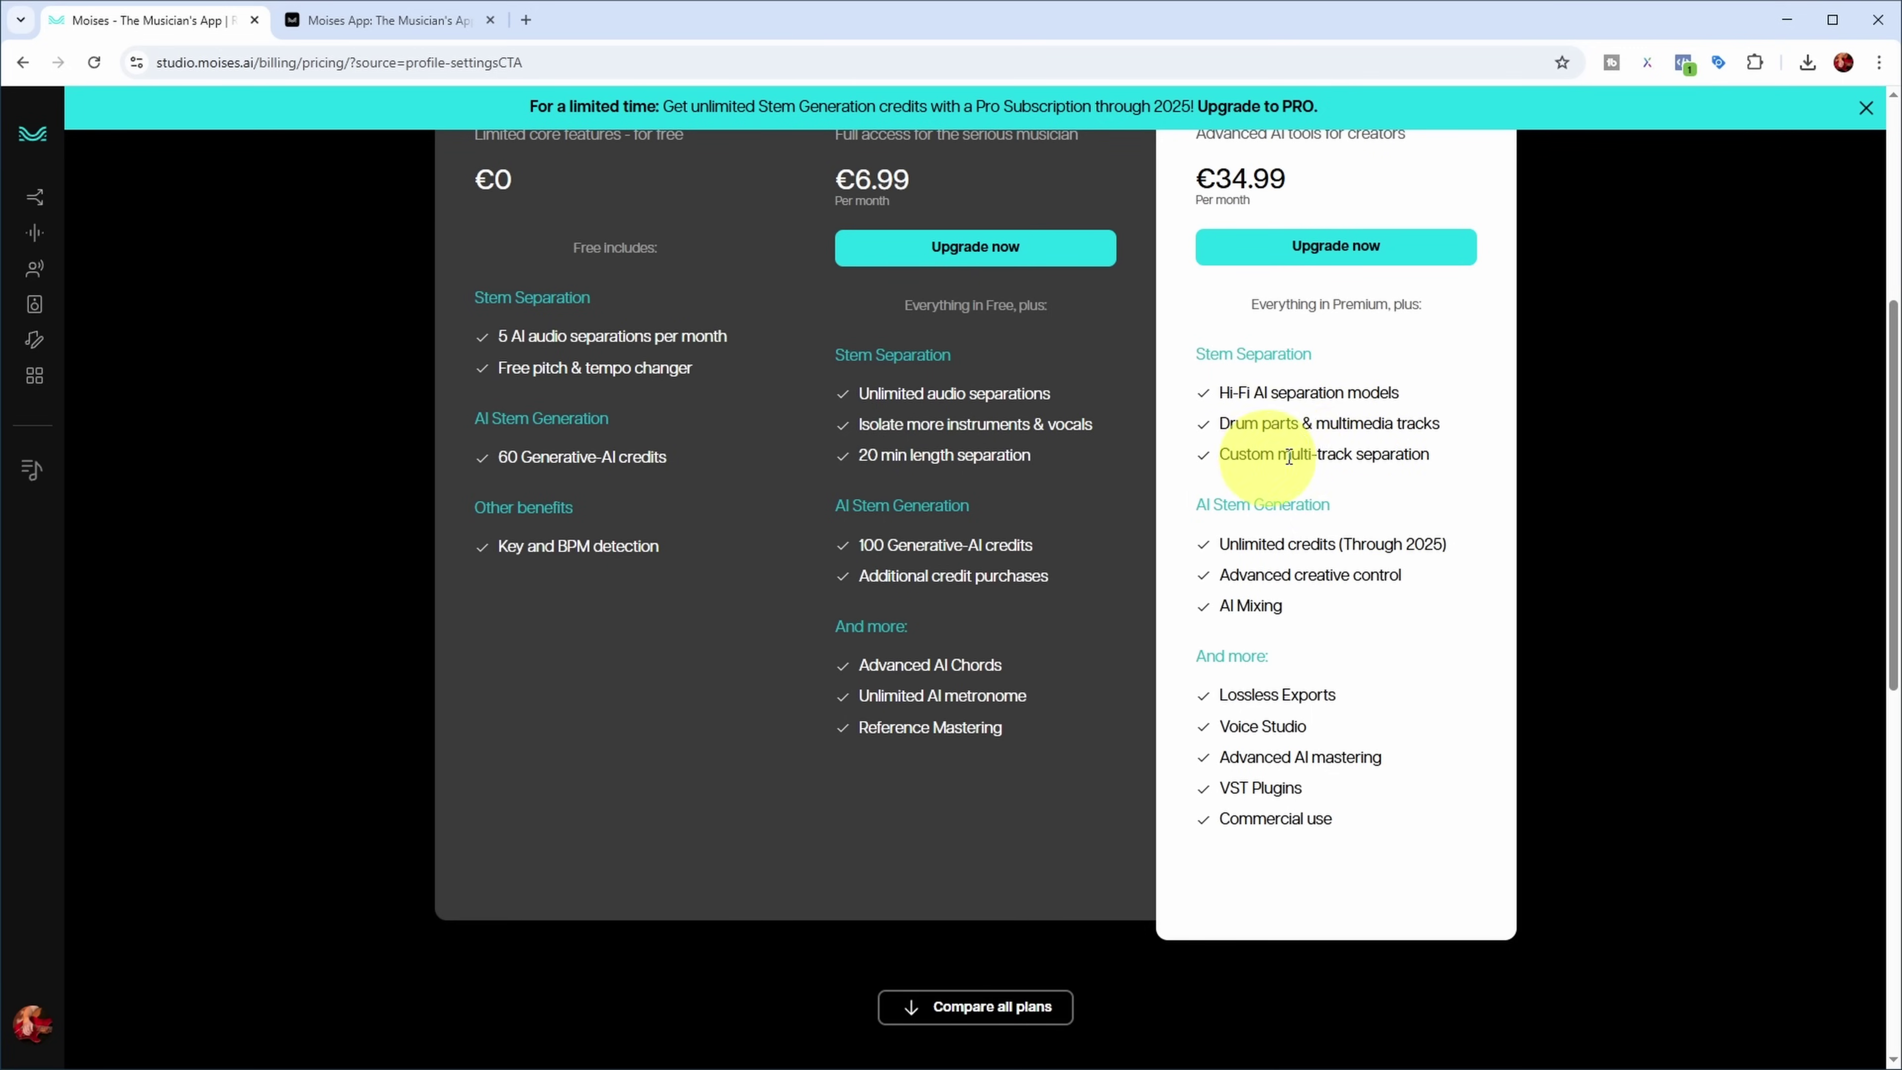
Highlight the PRO features Advanced creative control, Advanced AI mastering and AI Mixing.
triple_click(1378, 575)
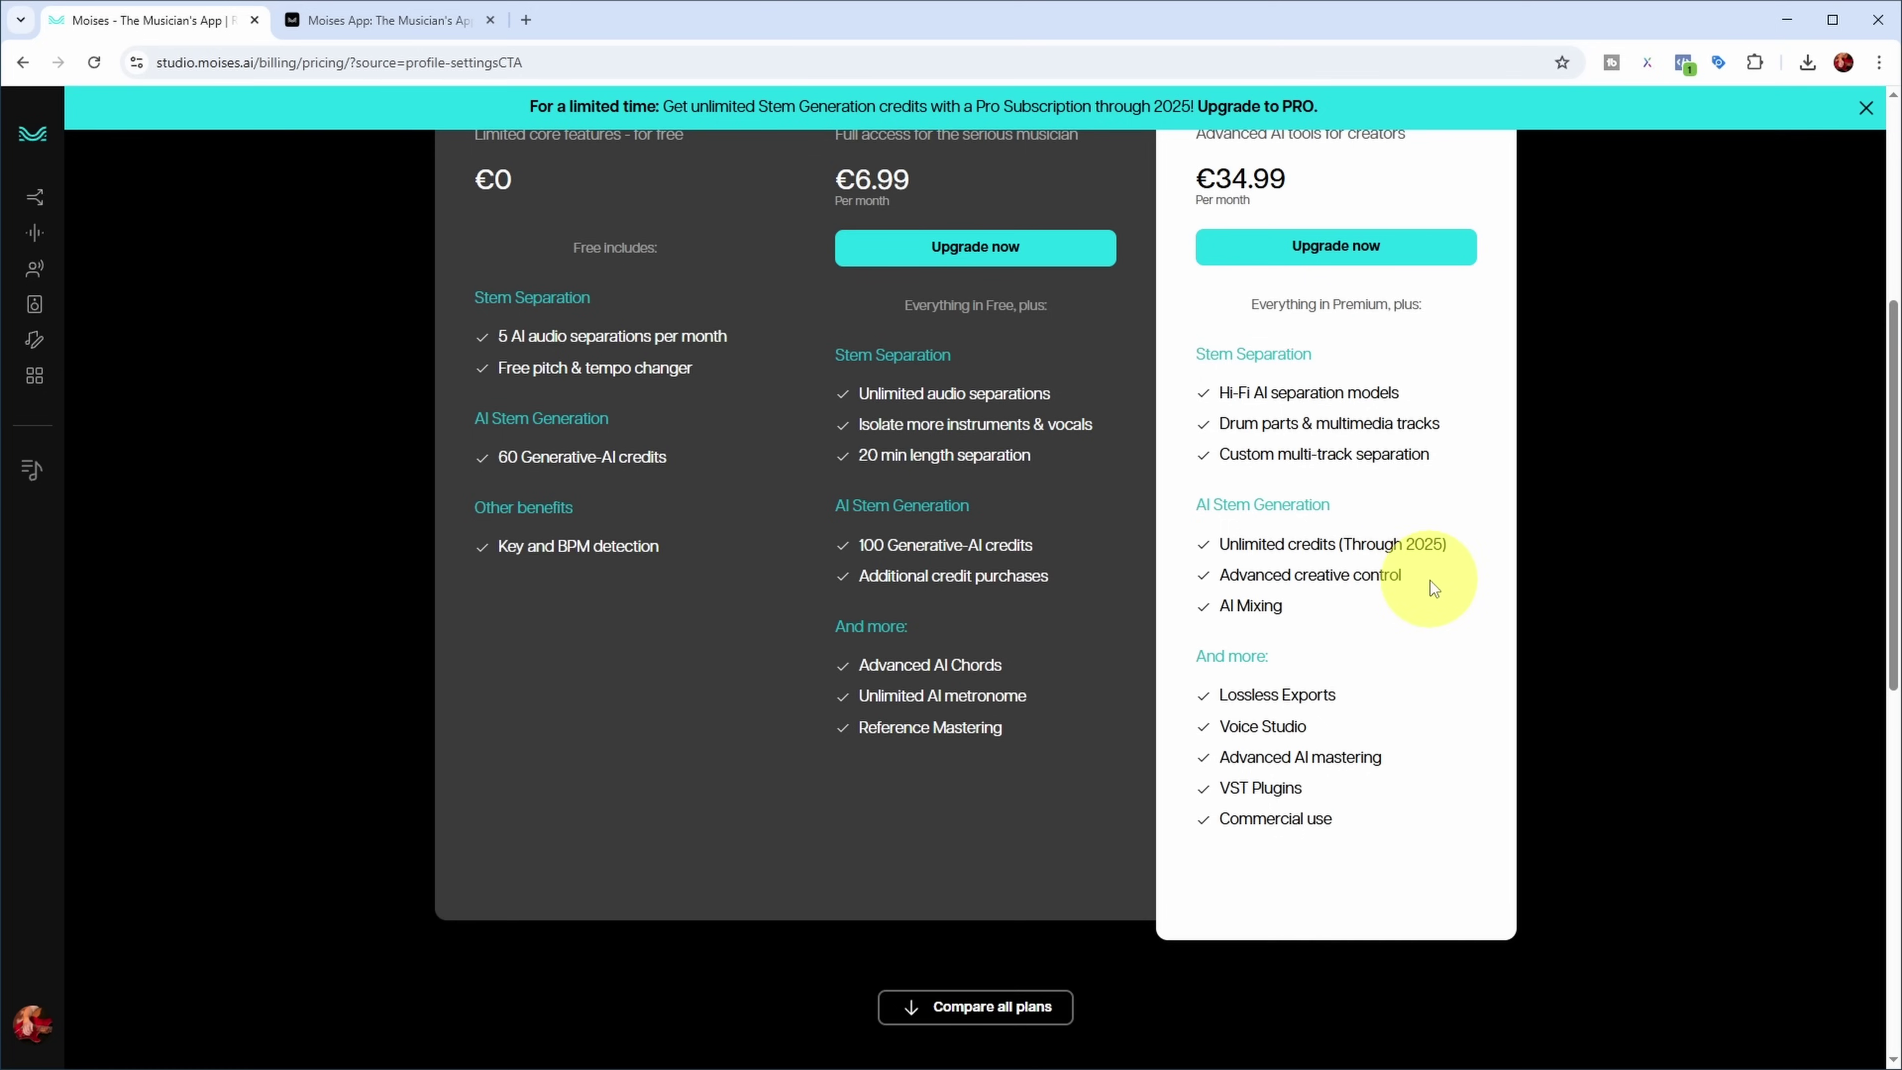
left_click_drag(1406, 576, 1222, 577)
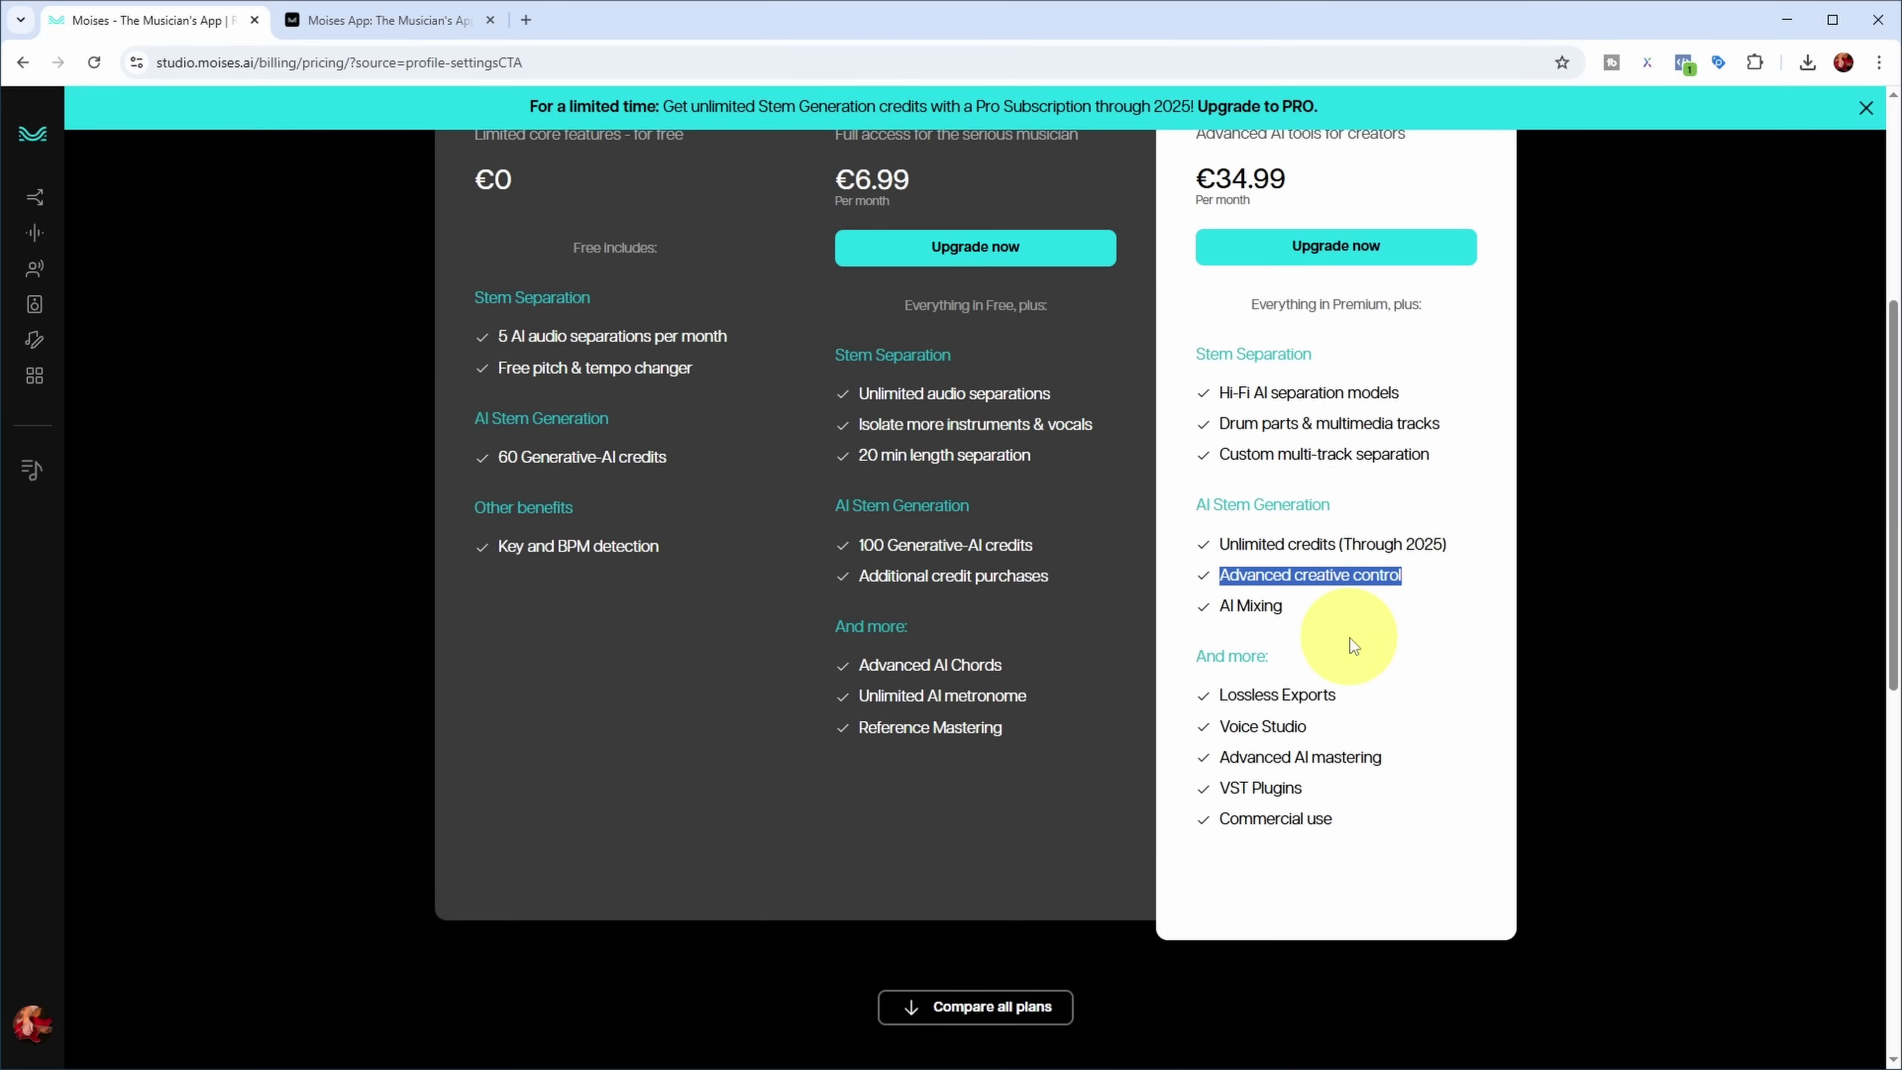
scroll(1366, 611, "down", 1)
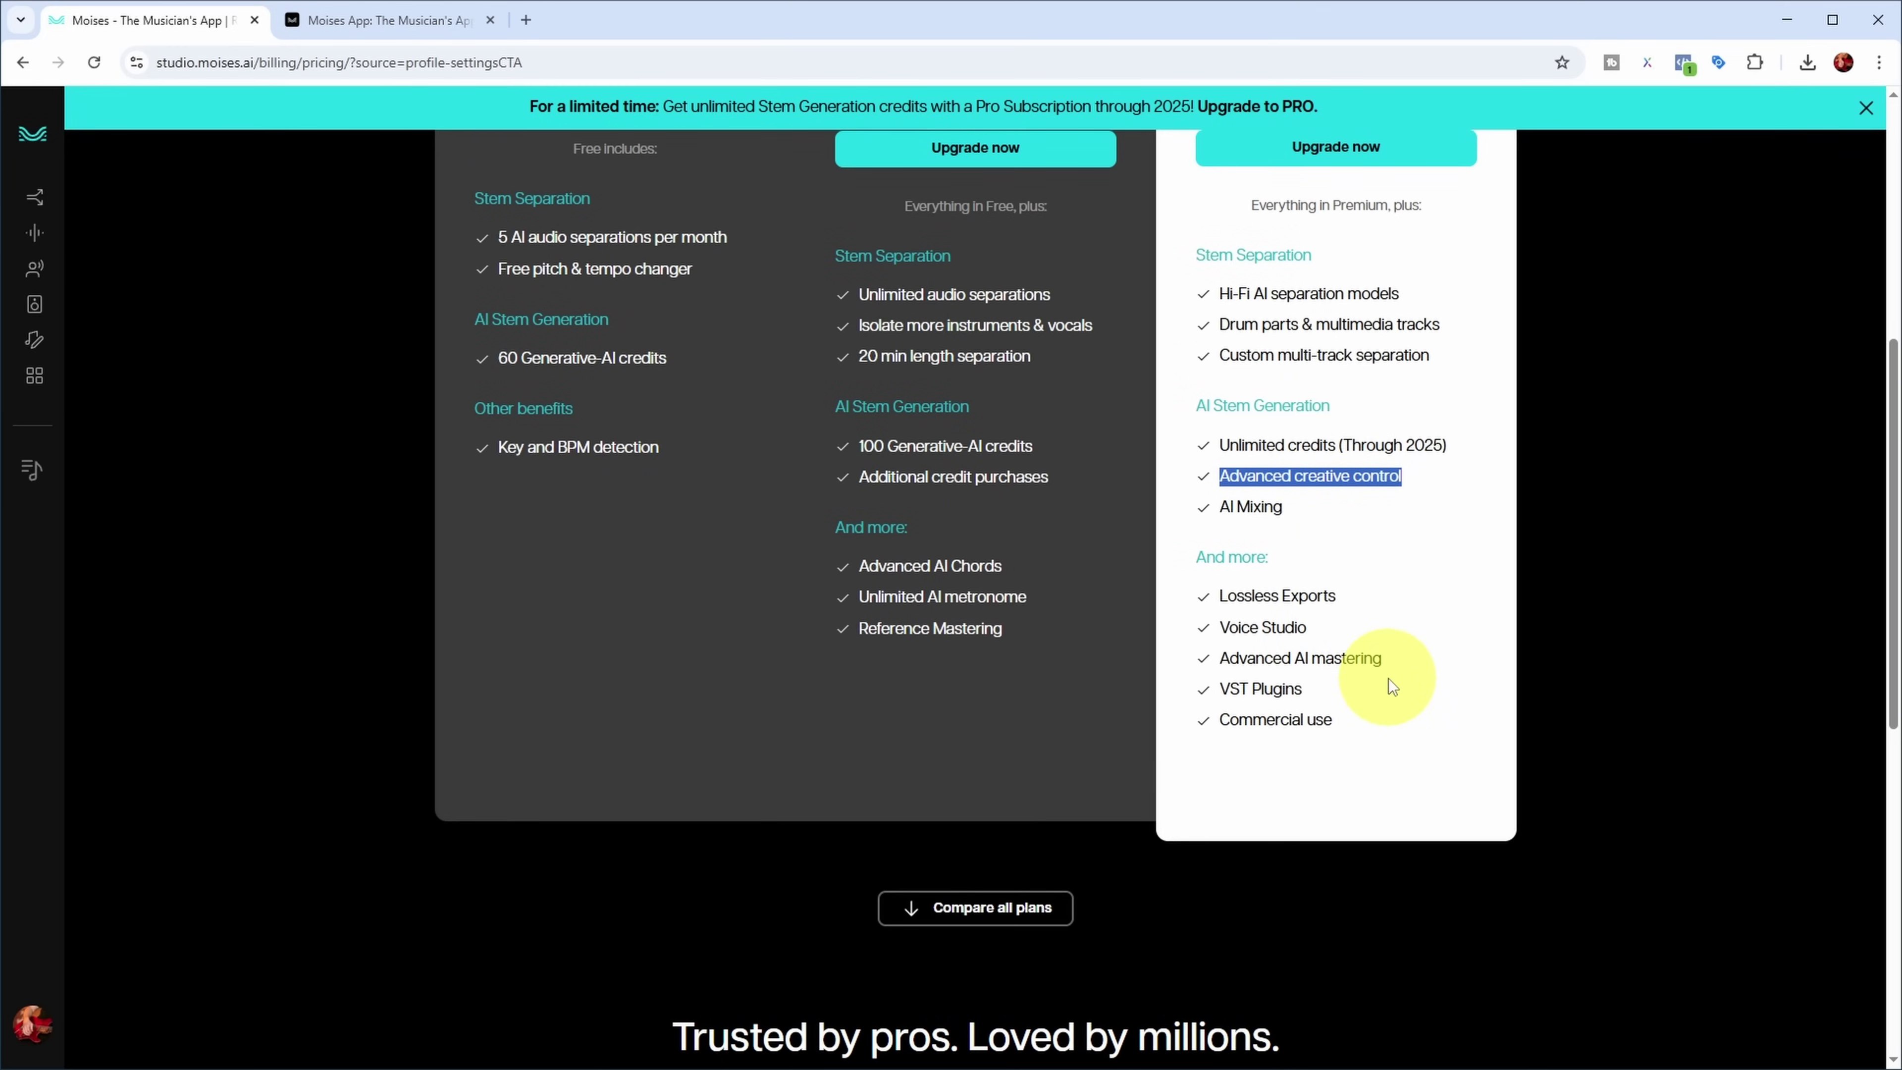
left_click_drag(1390, 665, 1206, 660)
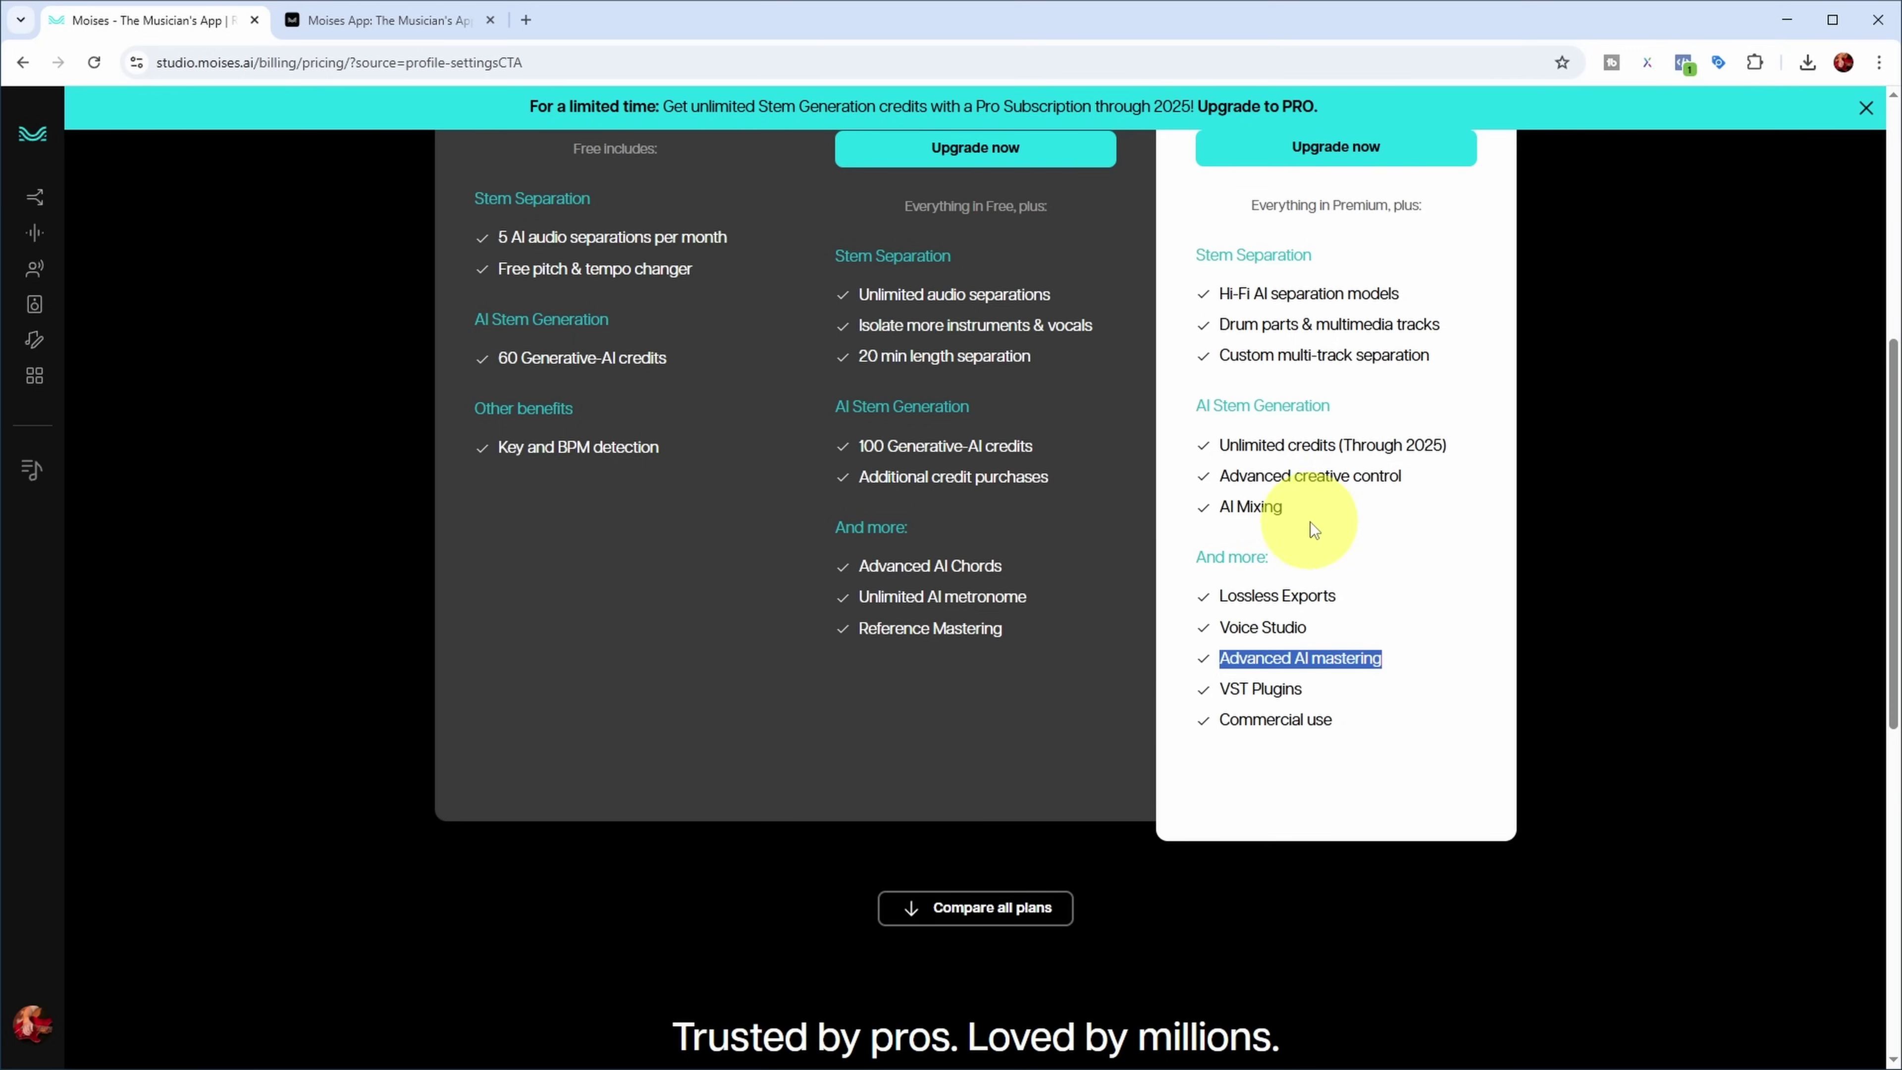
left_click_drag(1287, 511, 1215, 517)
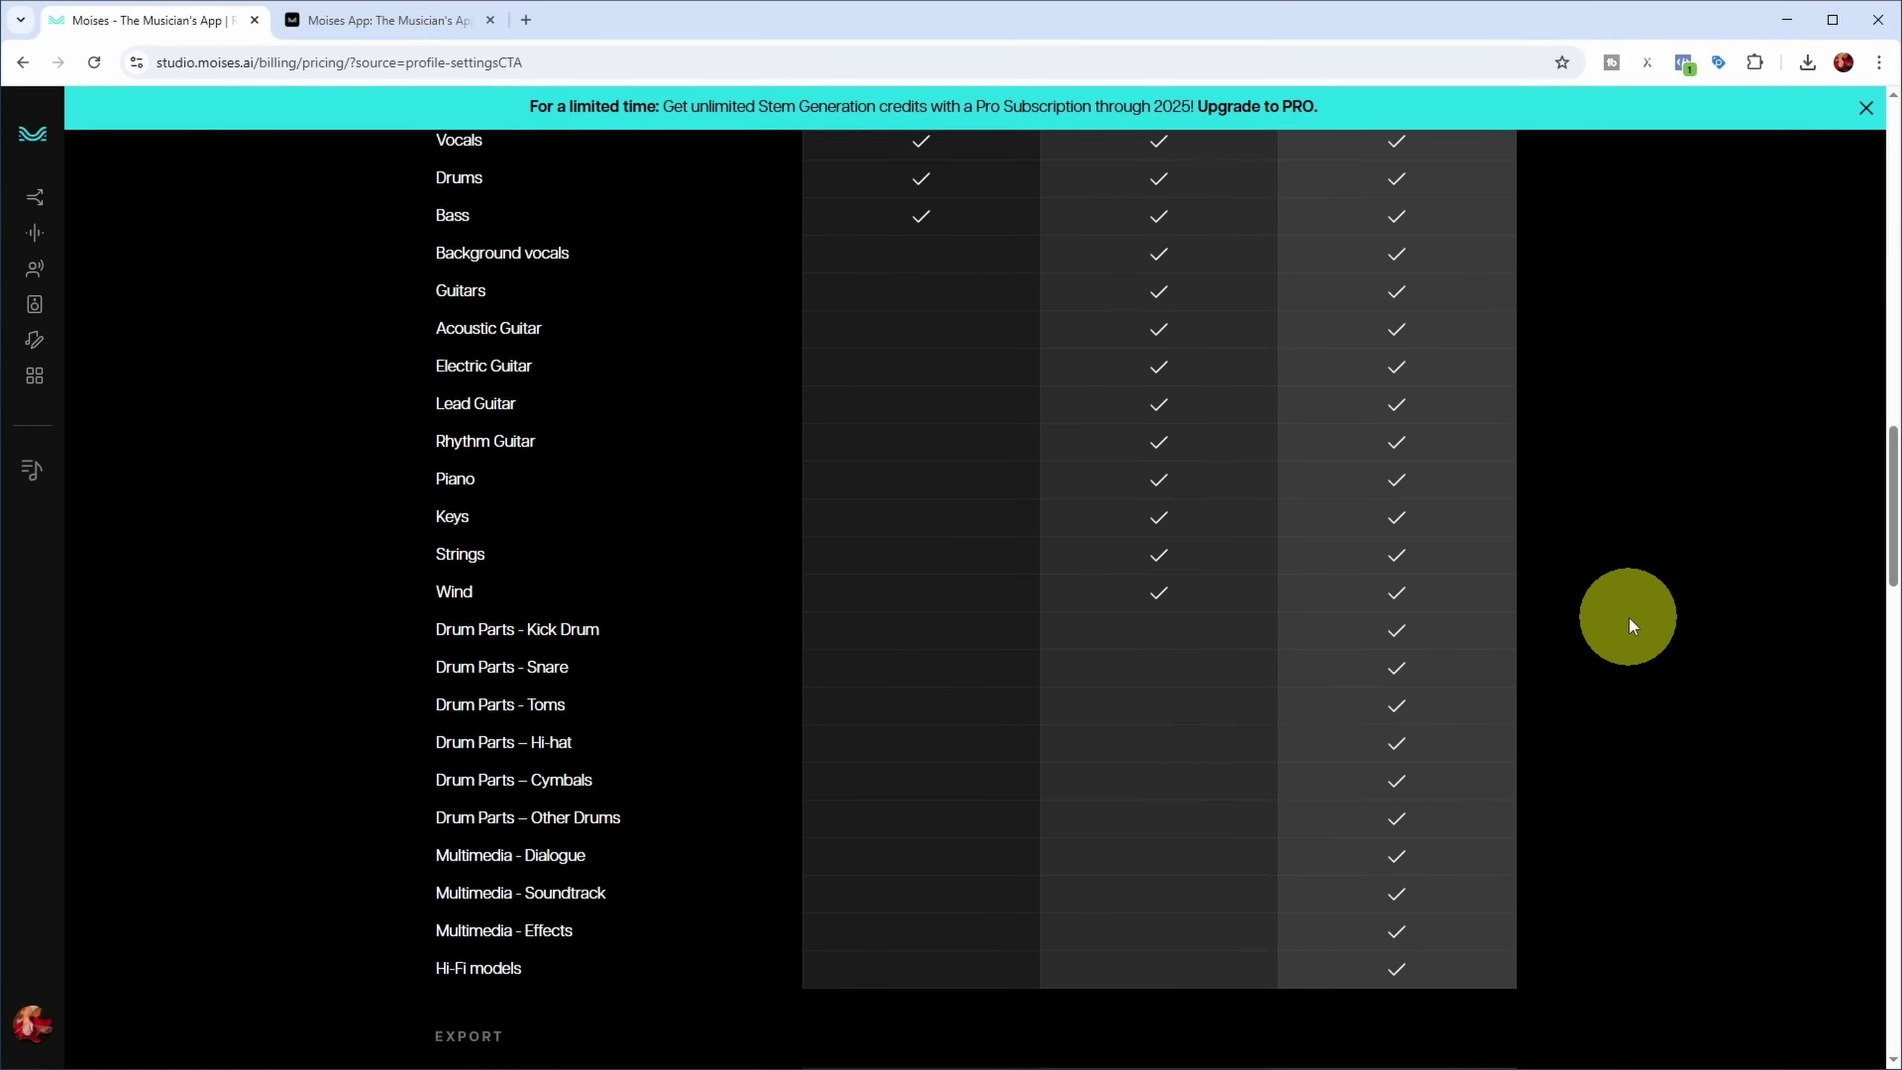
scroll(1628, 619, "down", 1)
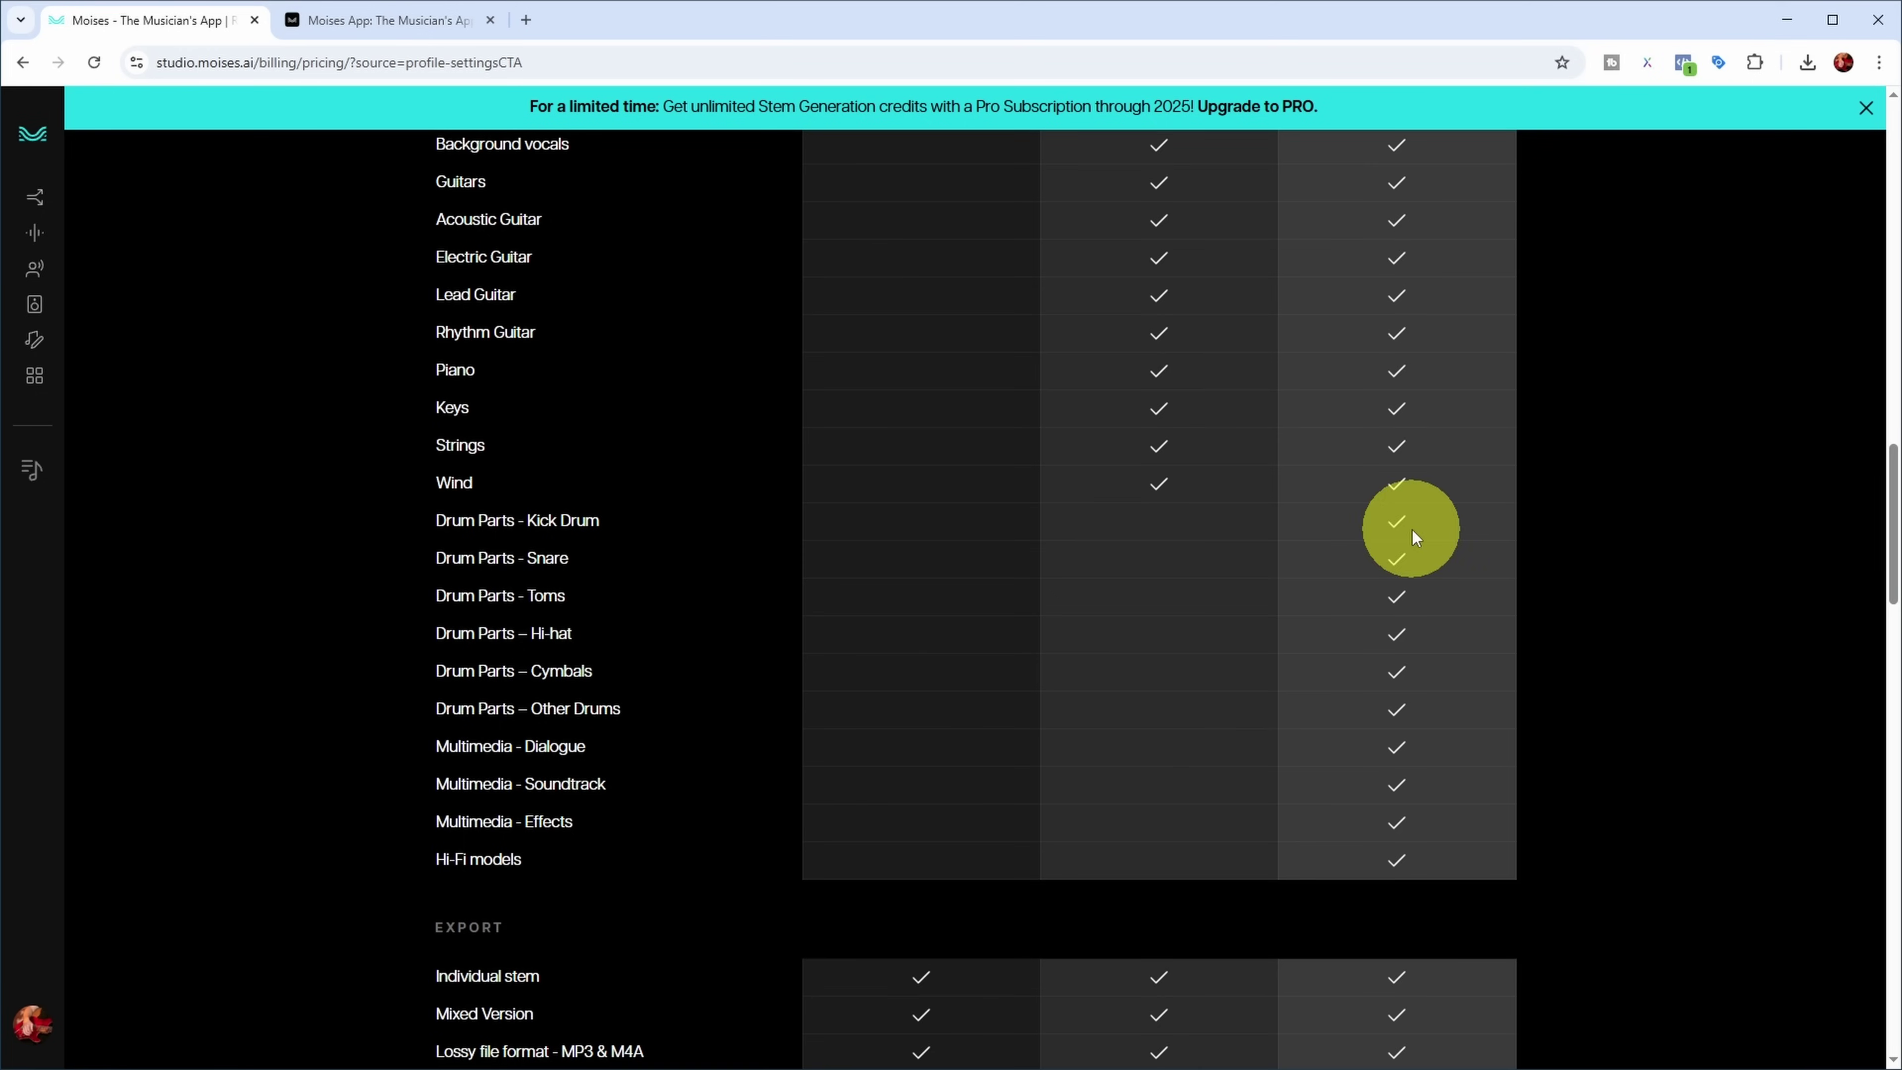
scroll(1476, 599, "down", 3)
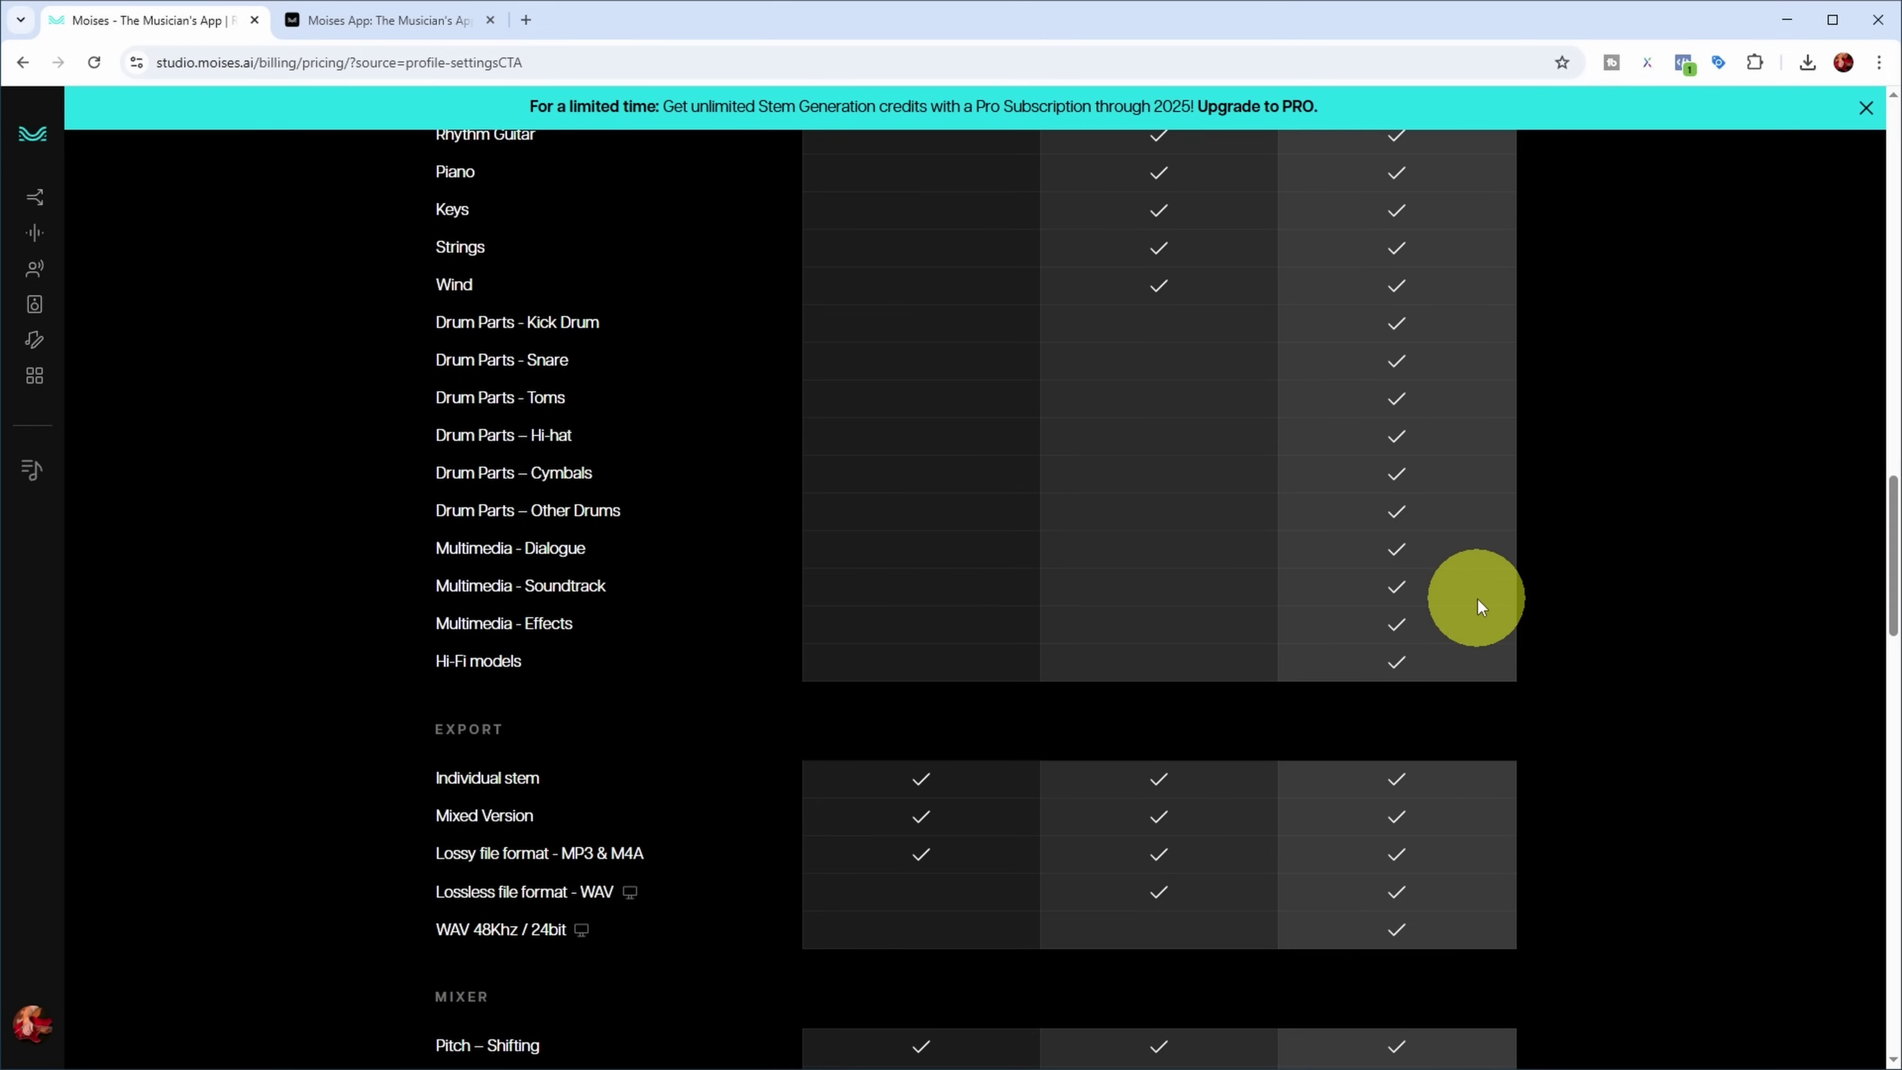
scroll(1476, 599, "down", 10)
left_click_drag(577, 690, 434, 688)
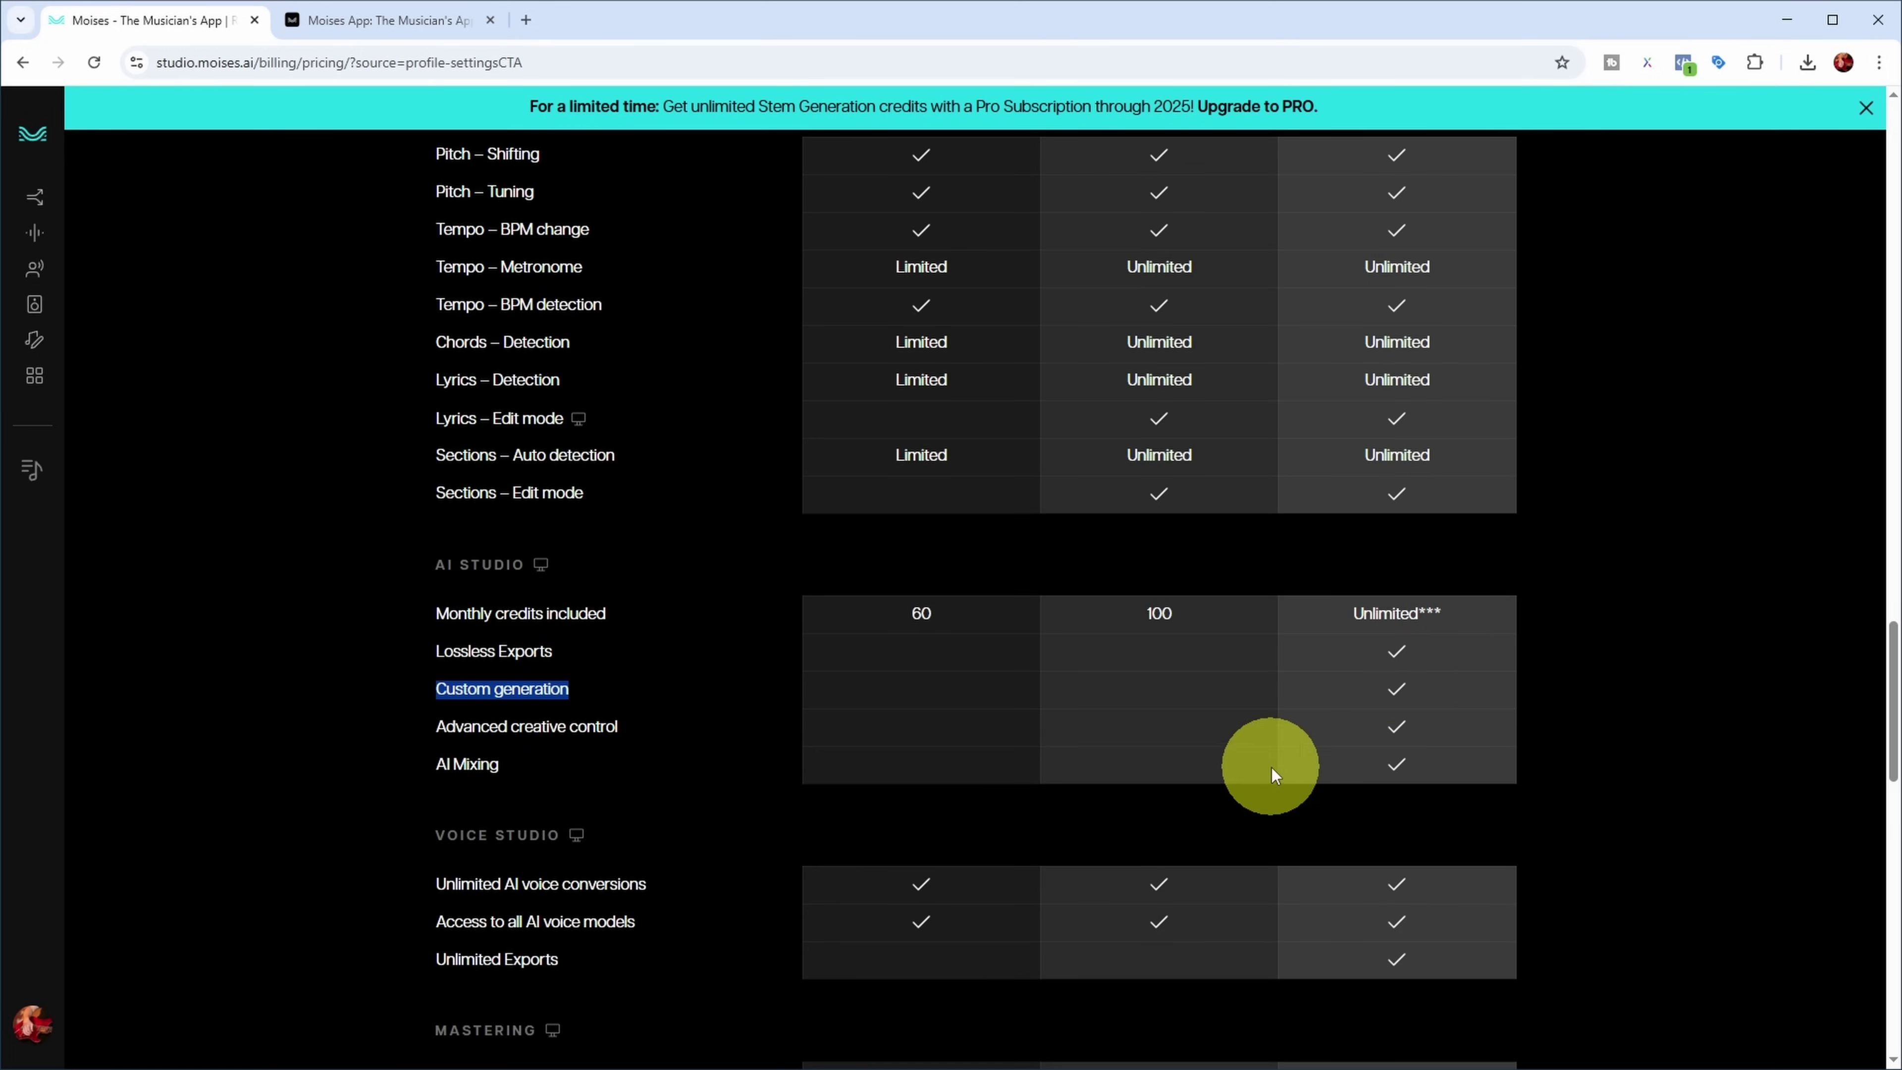
scroll(1281, 767, "down", 9)
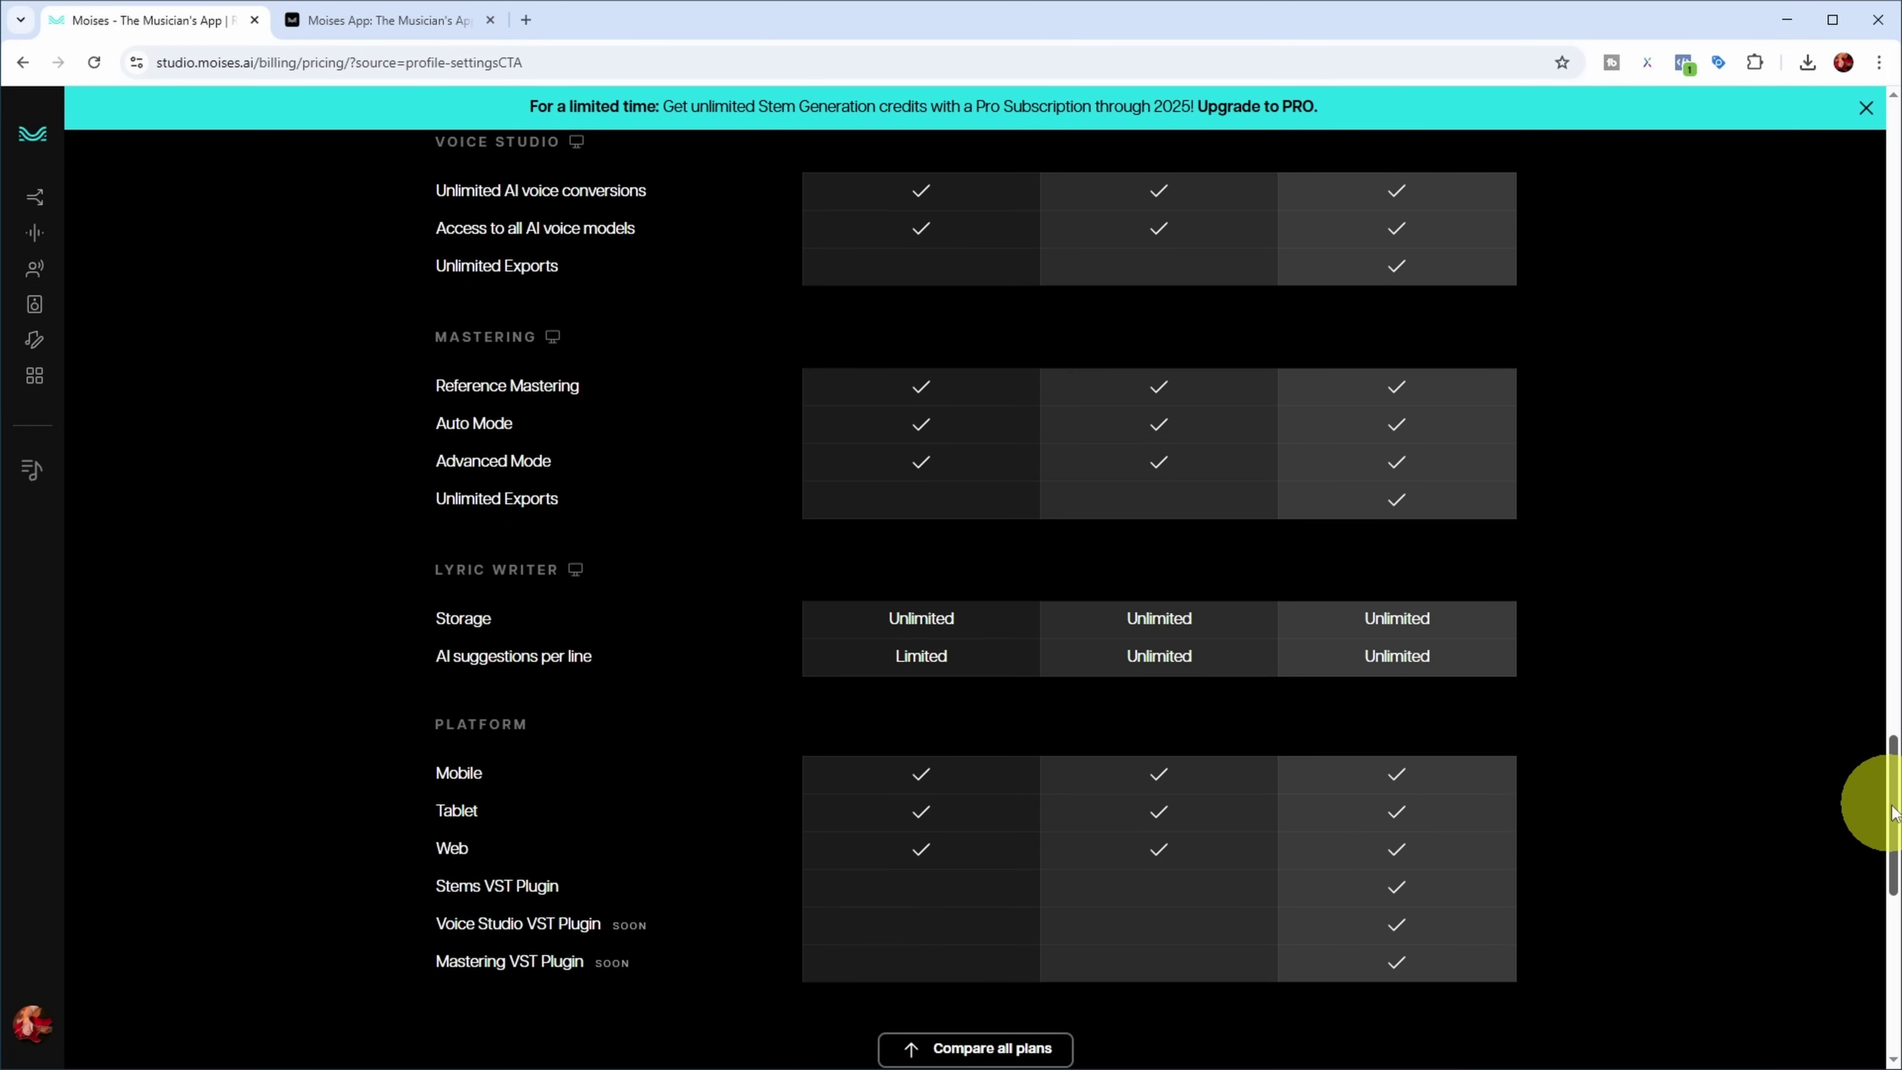
left_click_drag(1891, 813, 1891, 239)
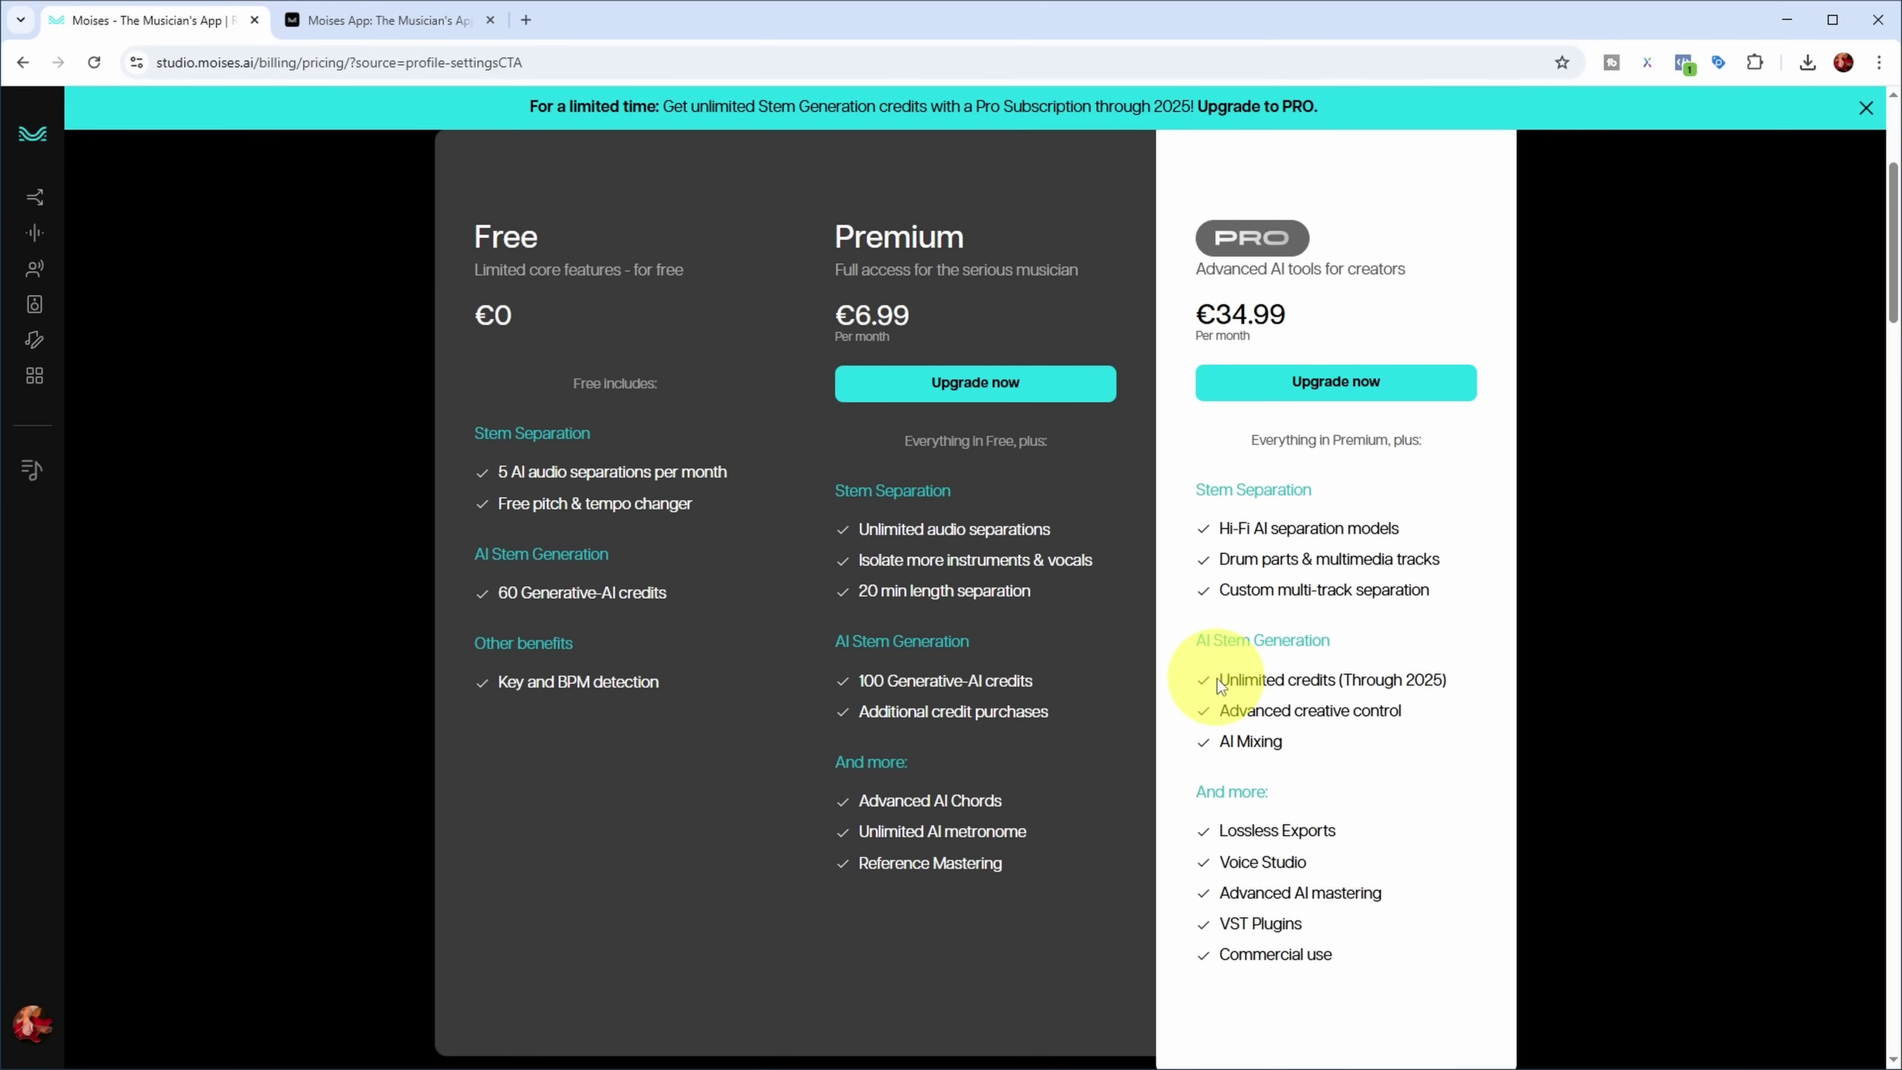
left_click_drag(1219, 683, 1445, 679)
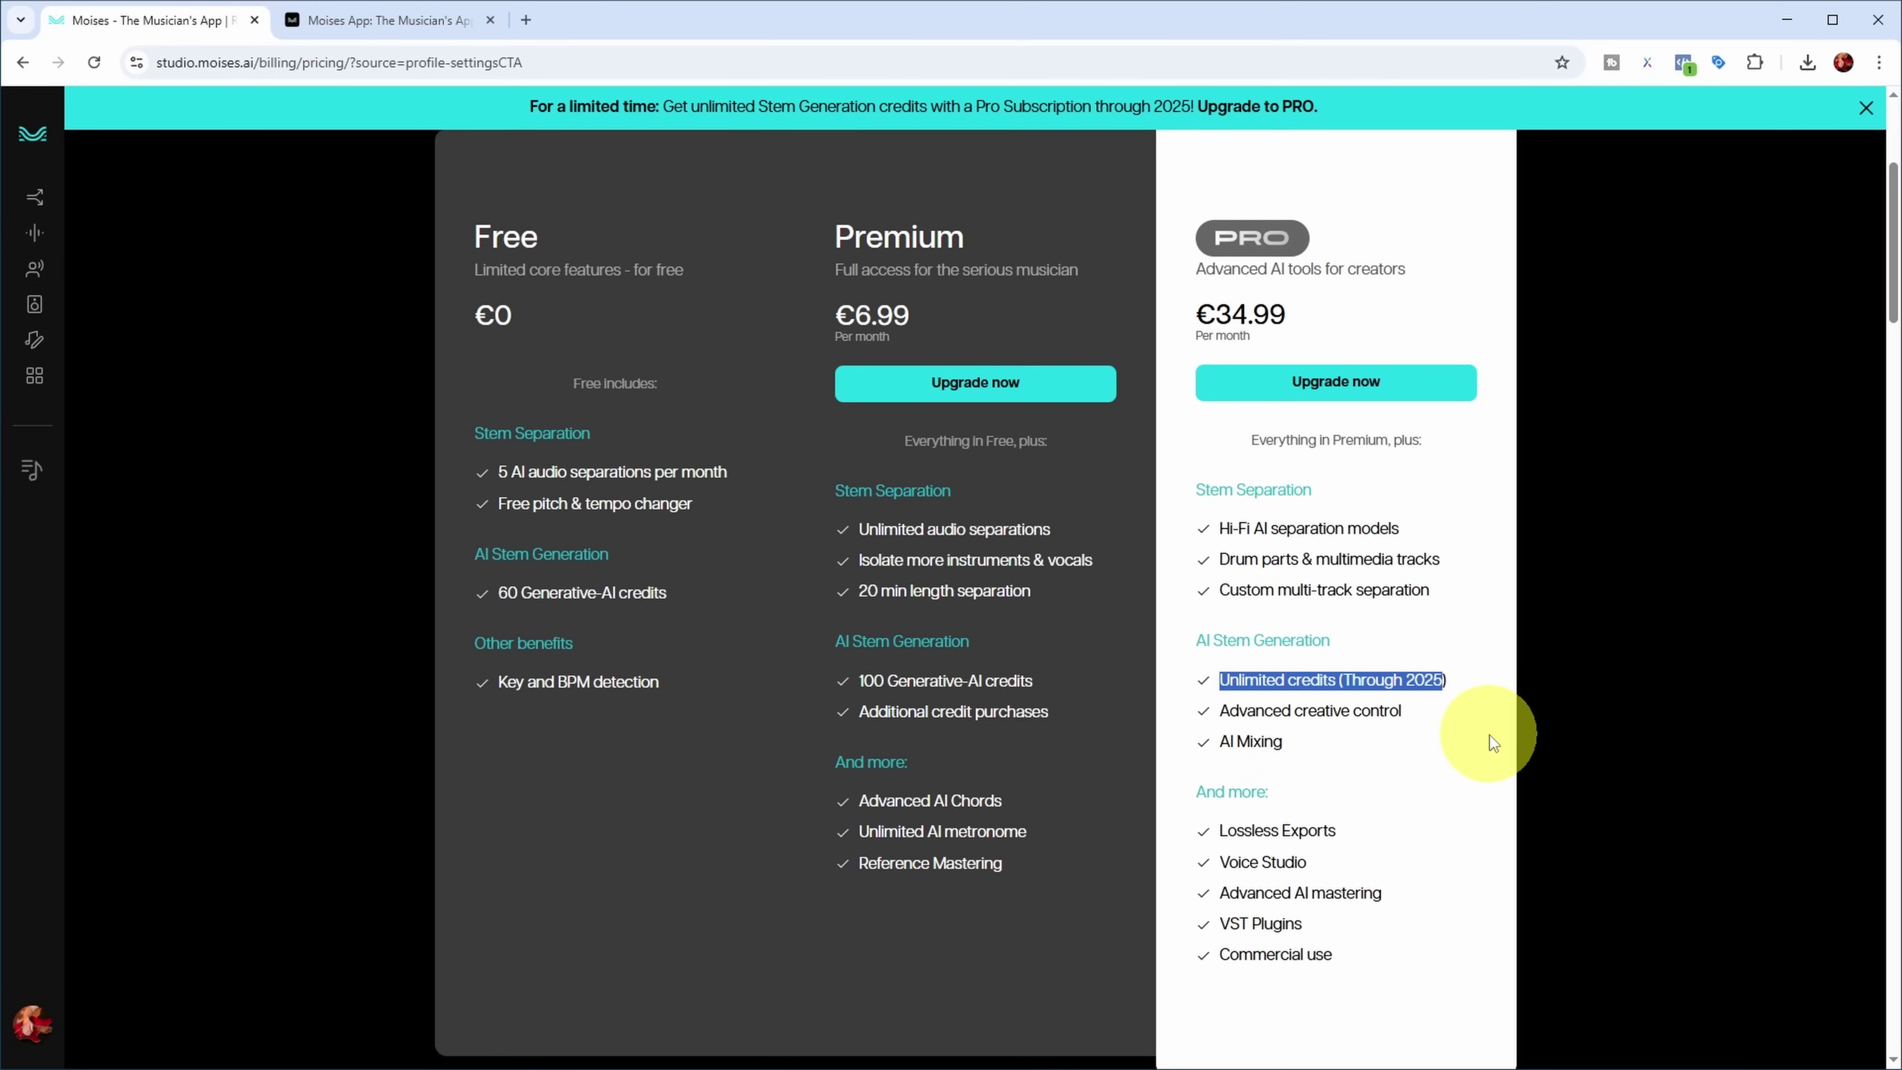